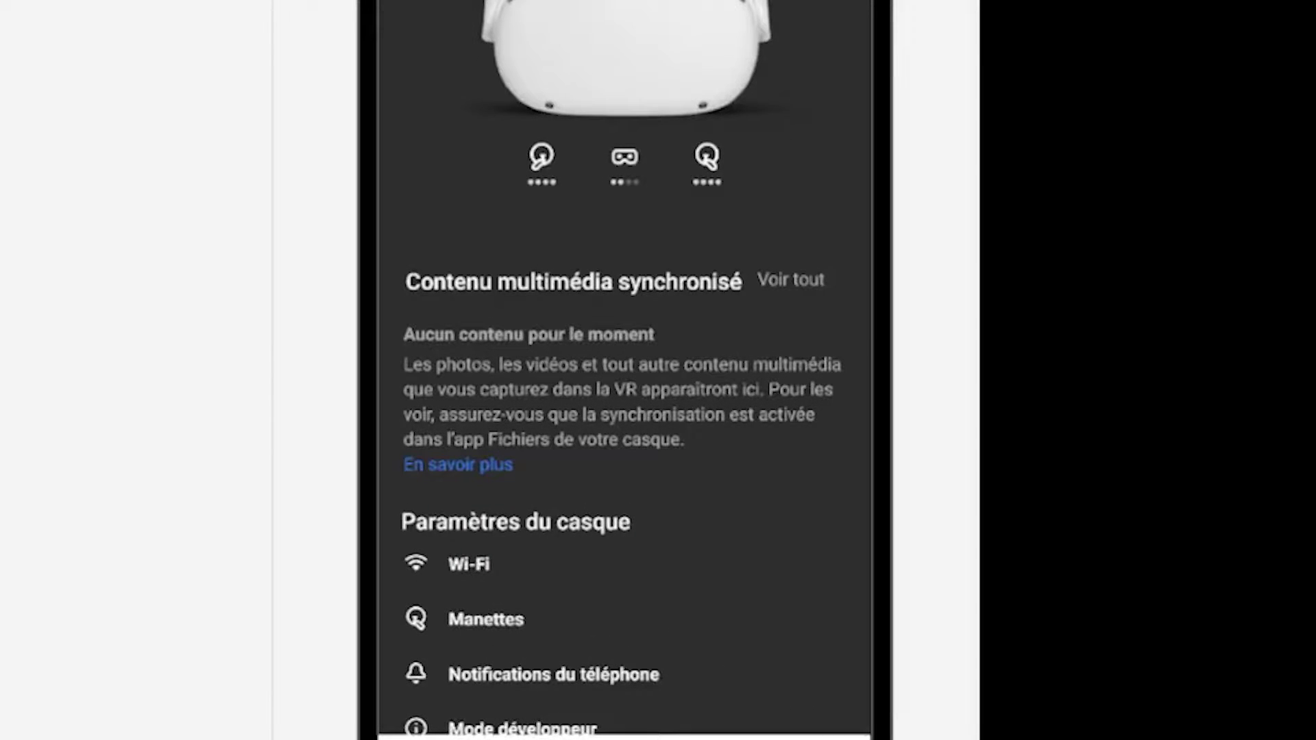
Open the developer mode setting (Mode développeur) in the headset settings of My Meta Quest 2
{"action": "scroll", "coordinate": [624, 370], "scroll_direction": "down", "scroll_amount": 3}
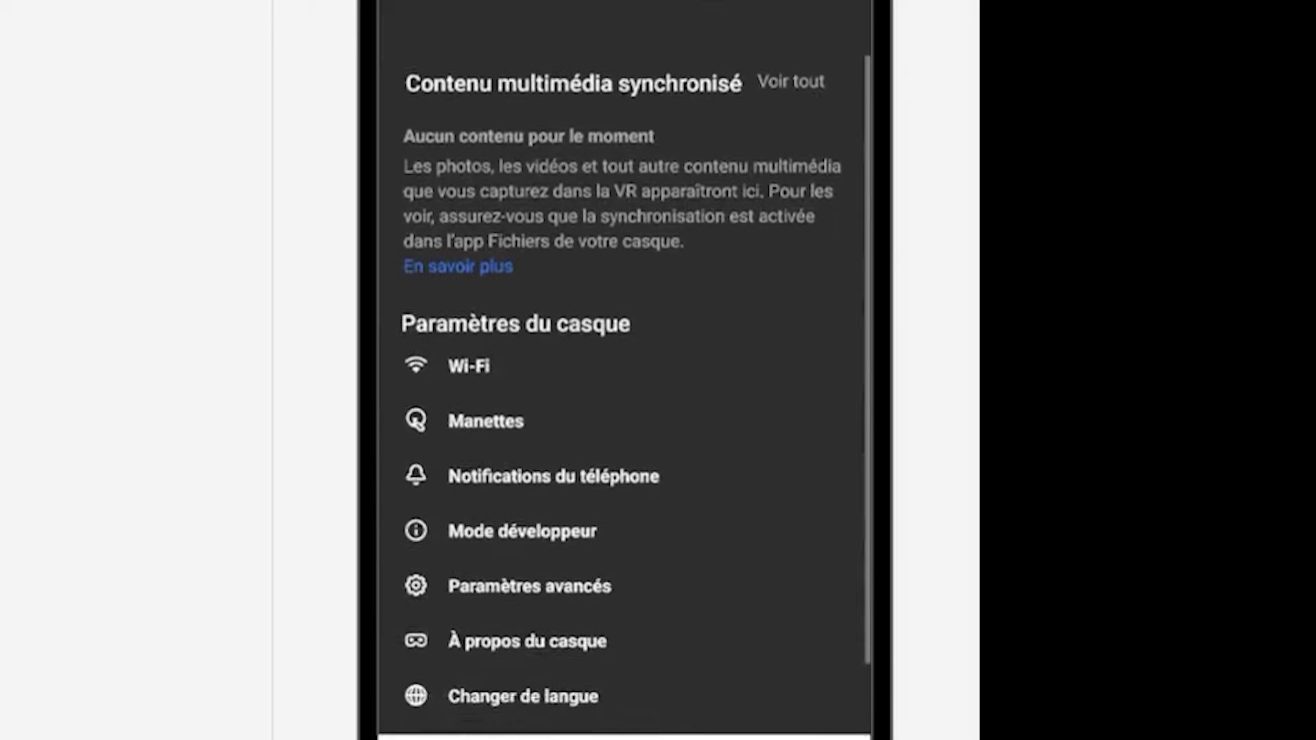
{"action": "scroll", "coordinate": [624, 370], "scroll_direction": "down", "scroll_amount": 1}
{"action": "scroll", "coordinate": [624, 370], "scroll_direction": "up", "scroll_amount": 4}
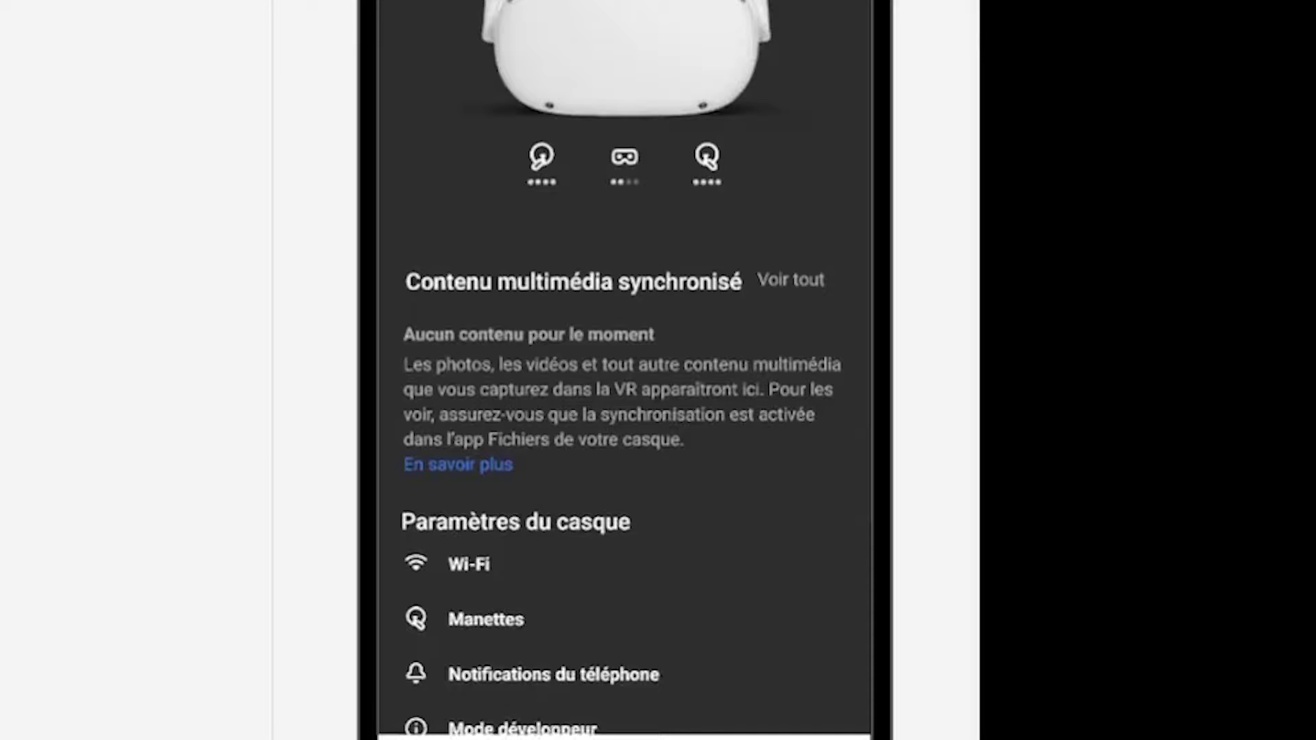
{"action": "scroll", "coordinate": [625, 370], "scroll_direction": "down", "scroll_amount": 5}
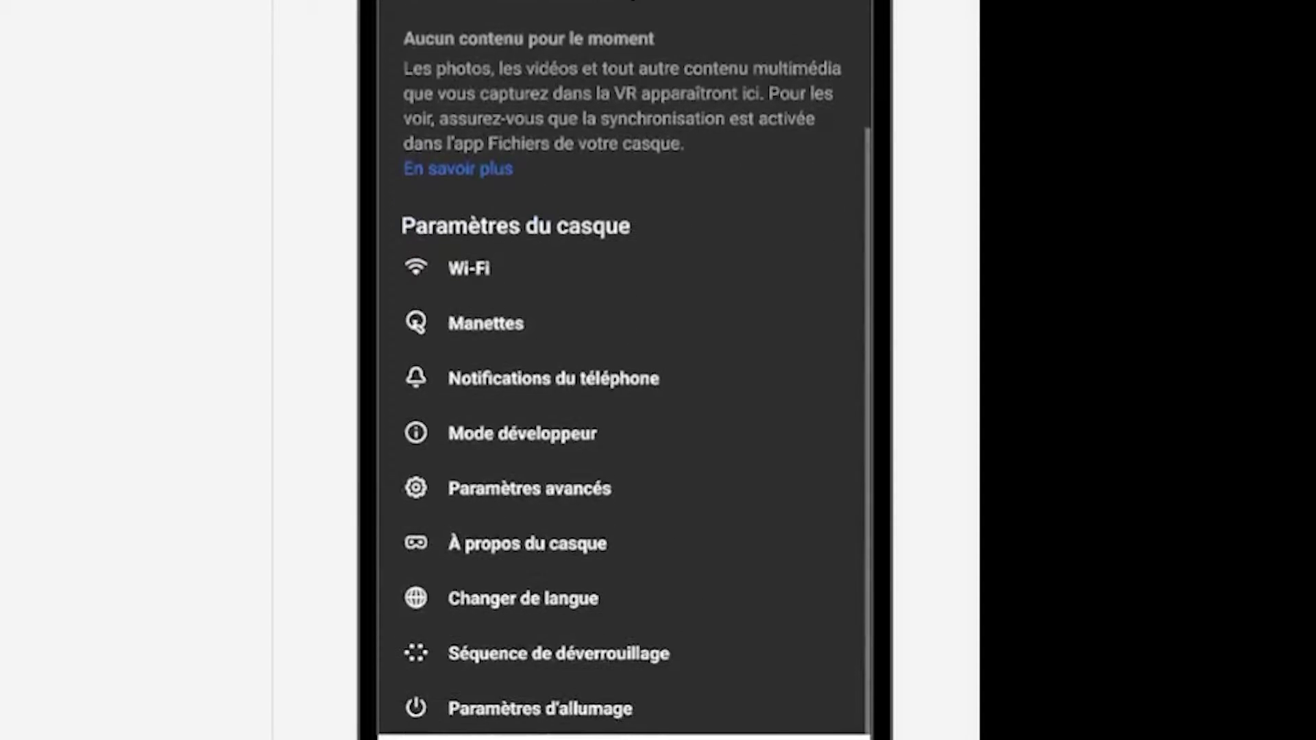
{"action": "scroll", "coordinate": [625, 370], "scroll_direction": "up", "scroll_amount": 3}
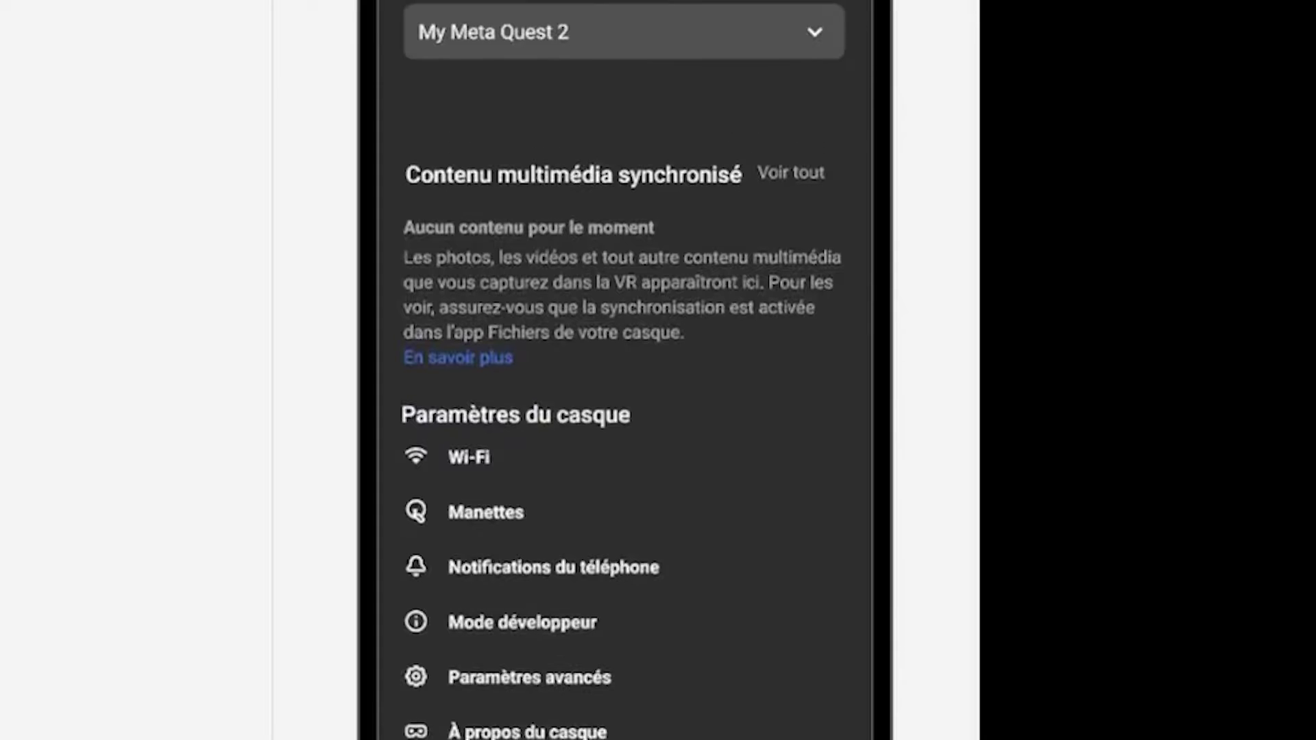
{"action": "left_click", "coordinate": [521, 708]}
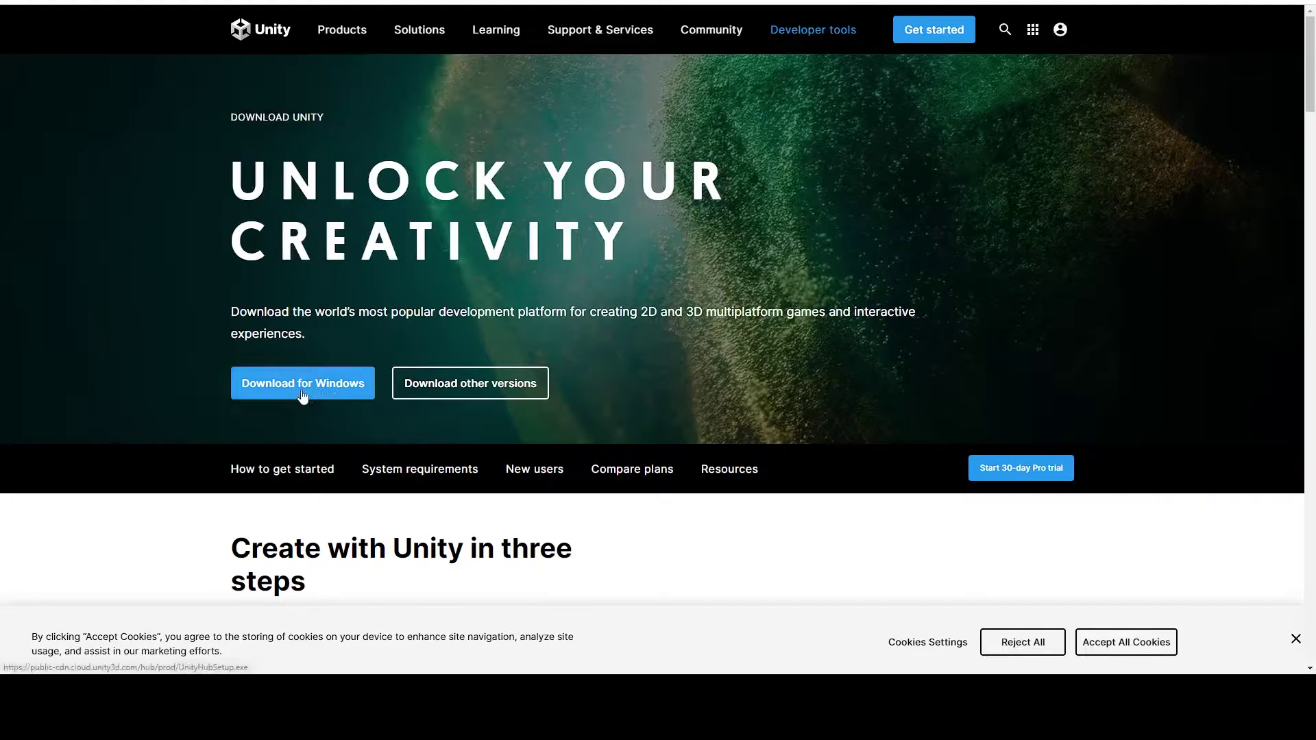
Download the Unity Hub setup for Windows and install it in C:\Program Files\Unity Hub, with Unity Hub launching on completion
{"action": "left_click", "coordinate": [303, 395]}
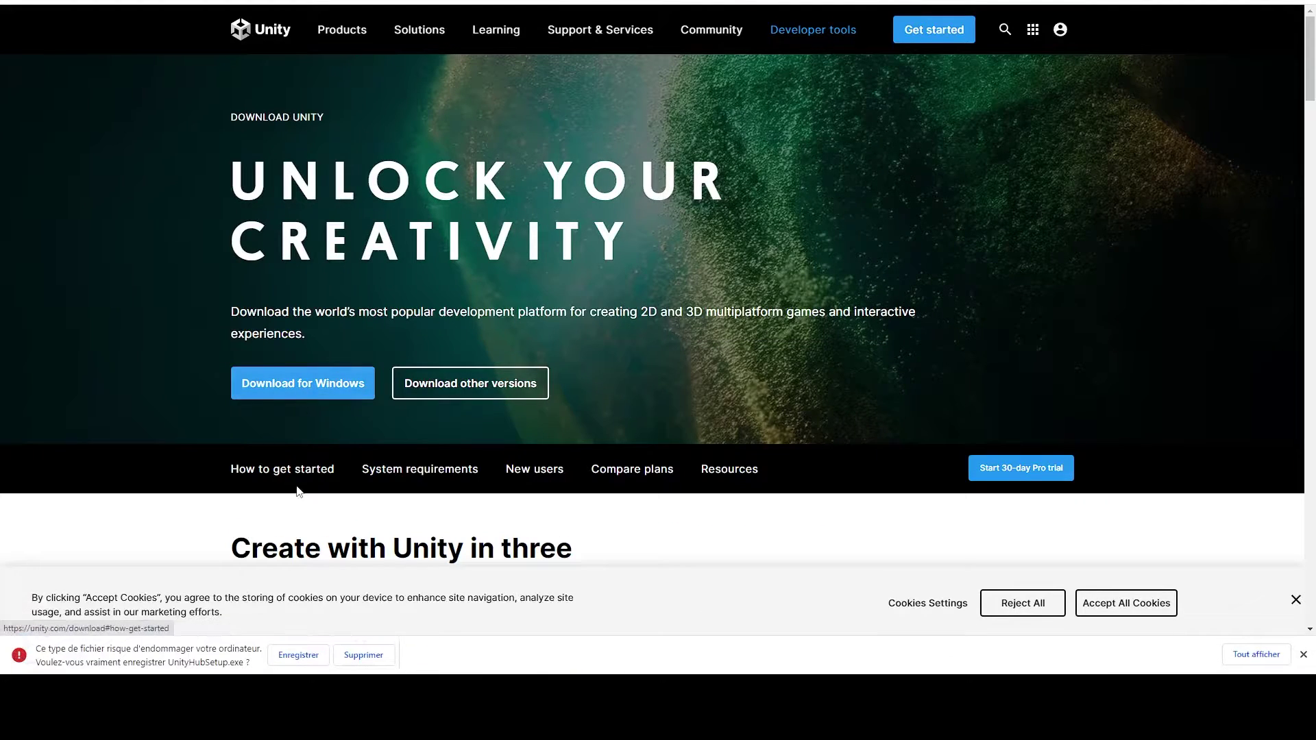
{"action": "left_click", "coordinate": [298, 659]}
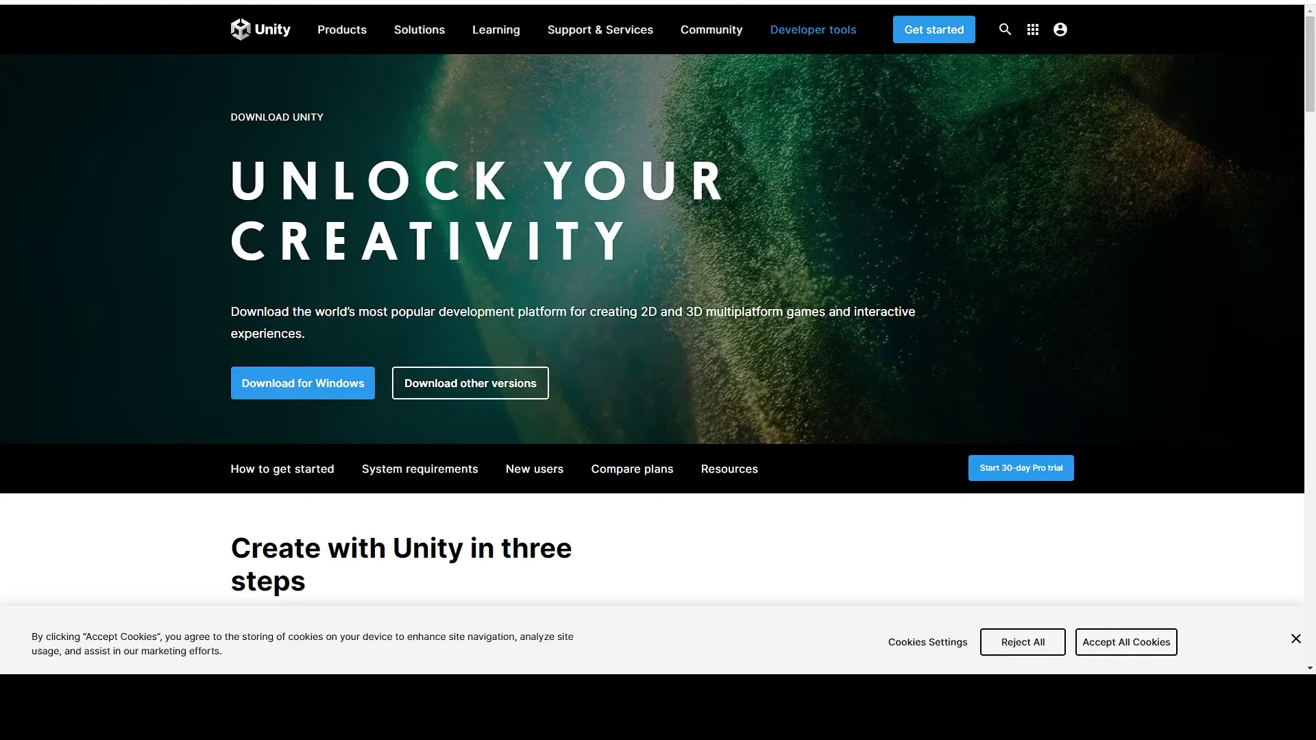
{"action": "left_click_drag", "start_coordinate": [738, 187], "coordinate": [573, 158]}
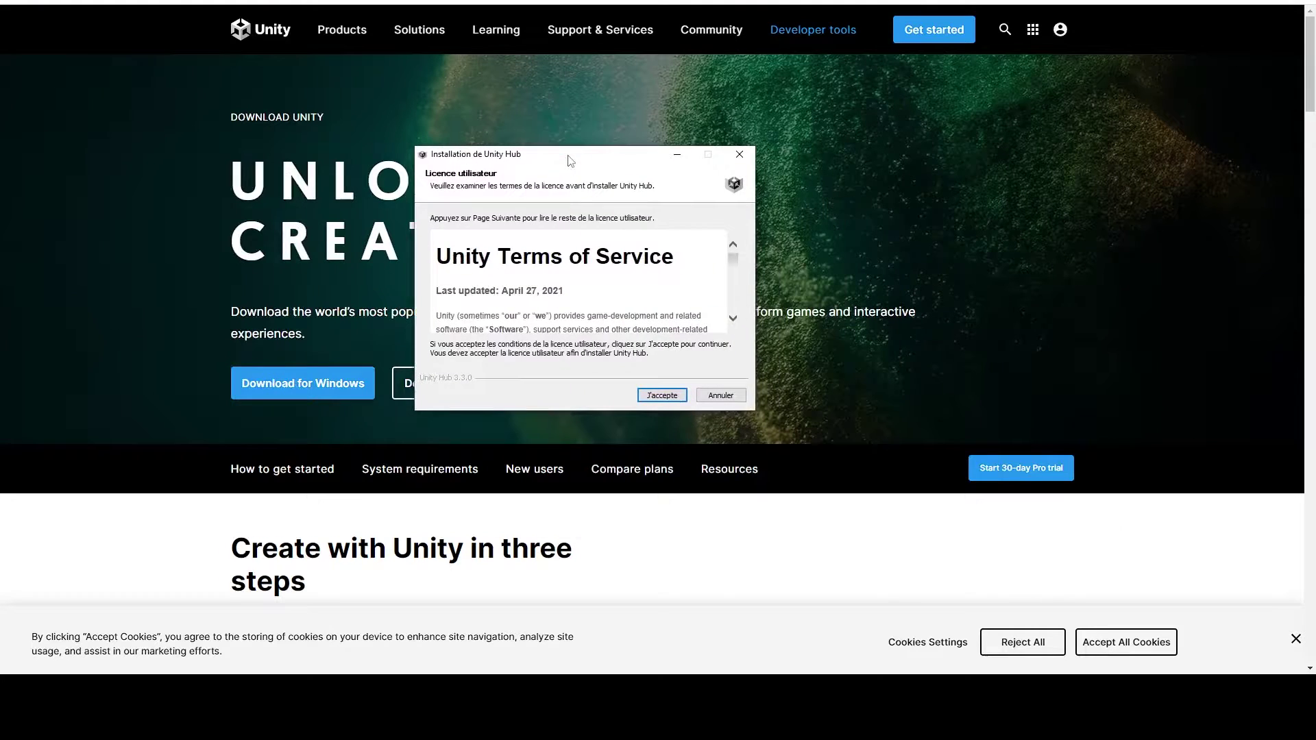
{"action": "left_click", "coordinate": [662, 396]}
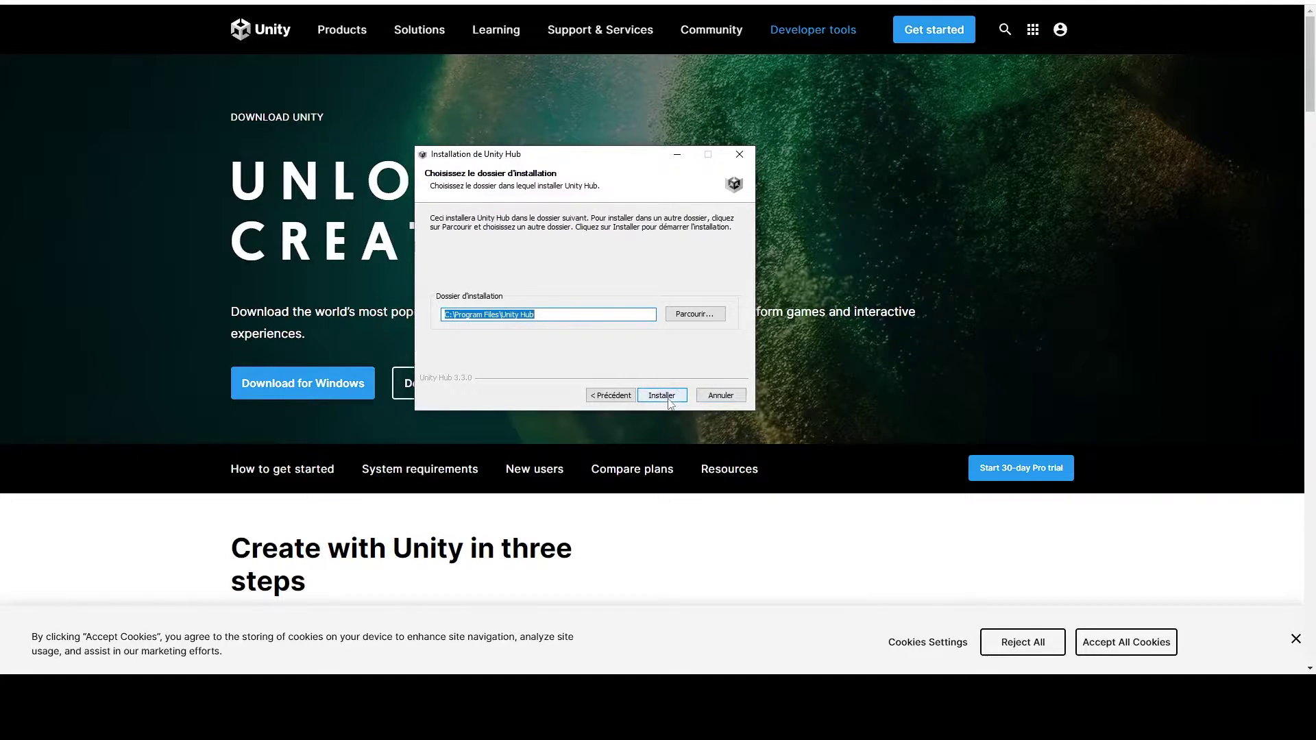
{"action": "left_click", "coordinate": [662, 397]}
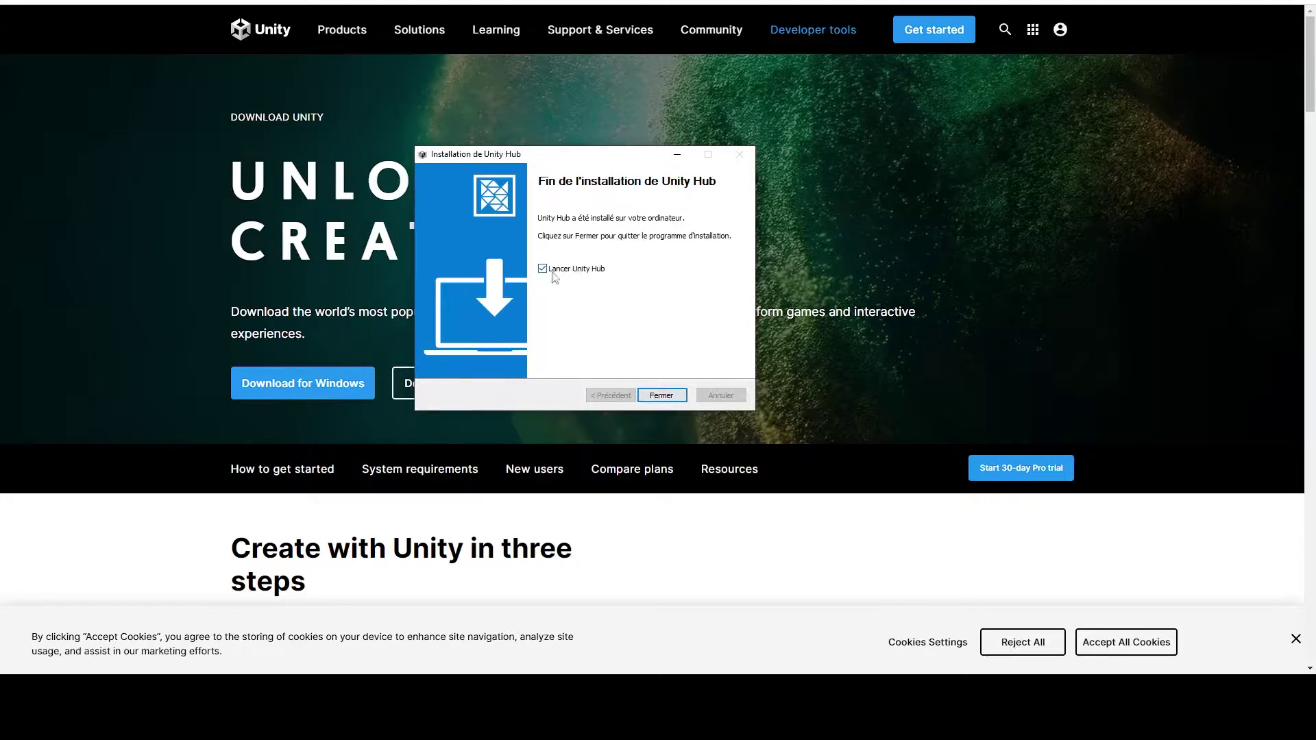
{"action": "left_click", "coordinate": [662, 396]}
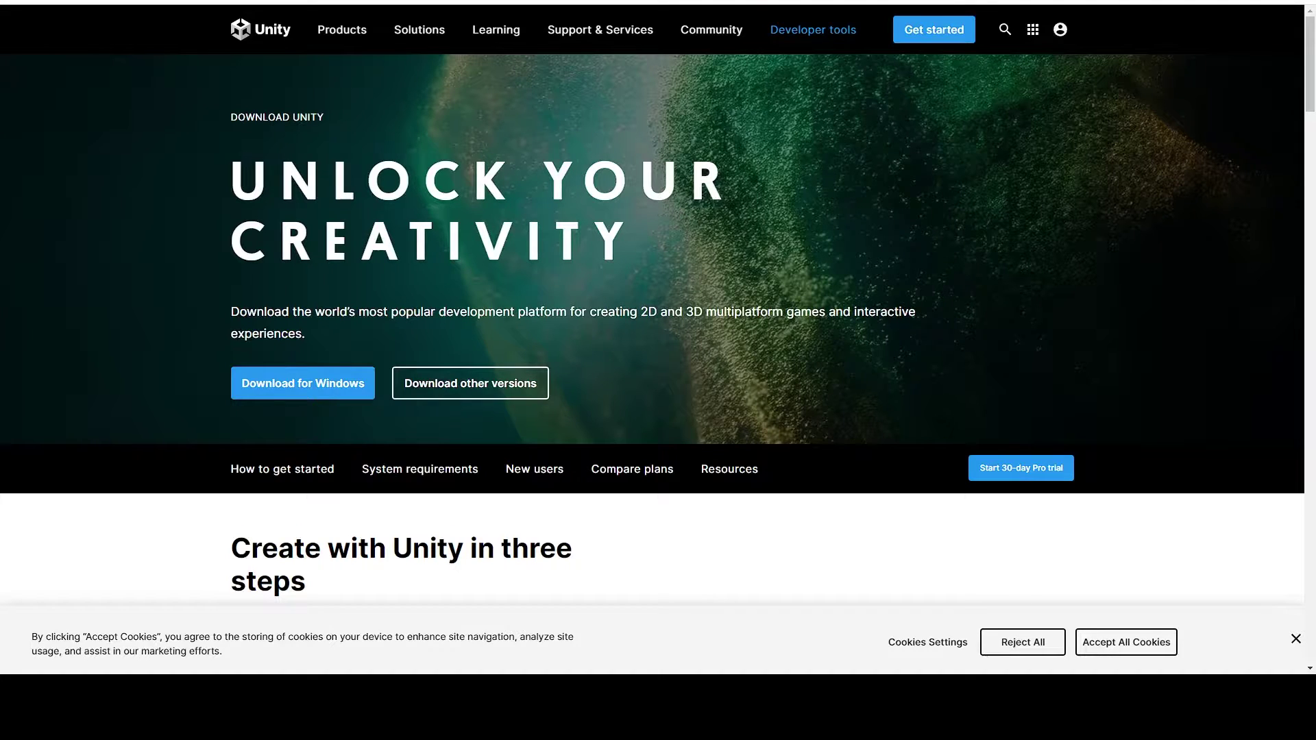
Start creating a new Unity account from the Unity Hub welcome screen
{"action": "left_click_drag", "start_coordinate": [397, 20], "coordinate": [532, 81]}
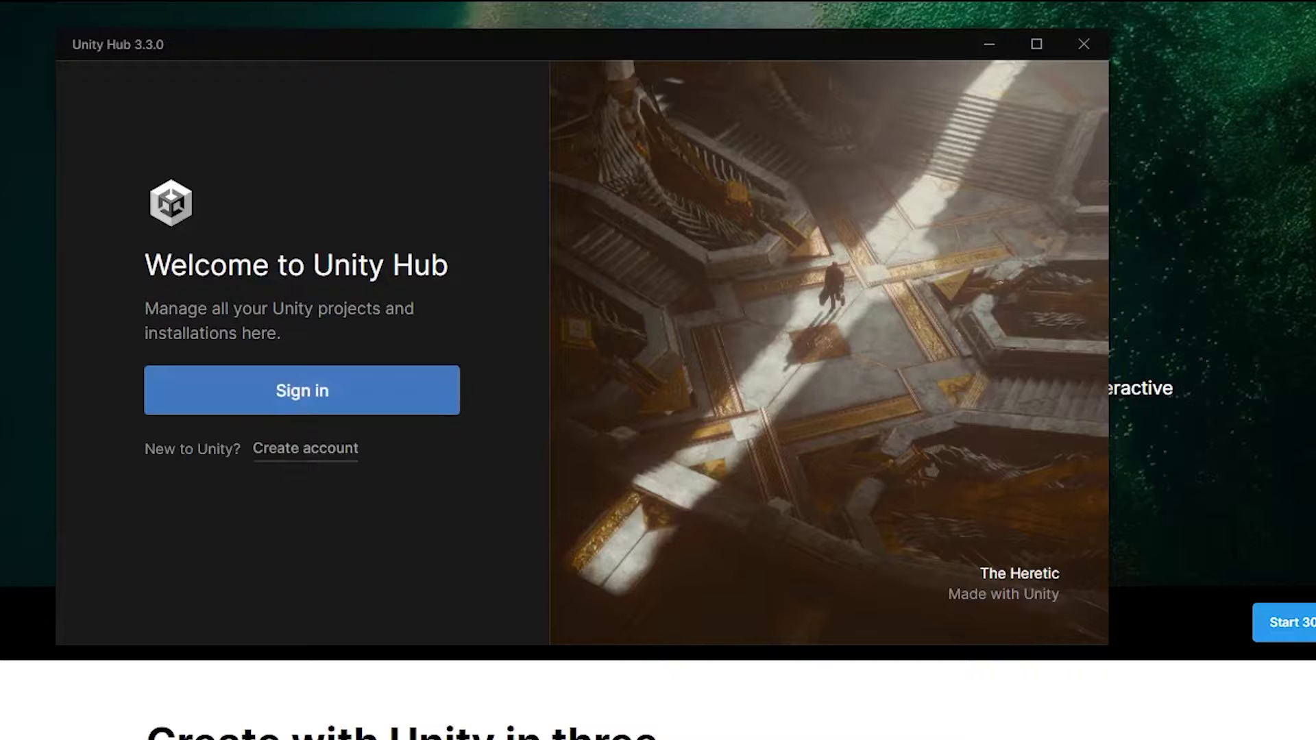
{"action": "left_click", "coordinate": [308, 448]}
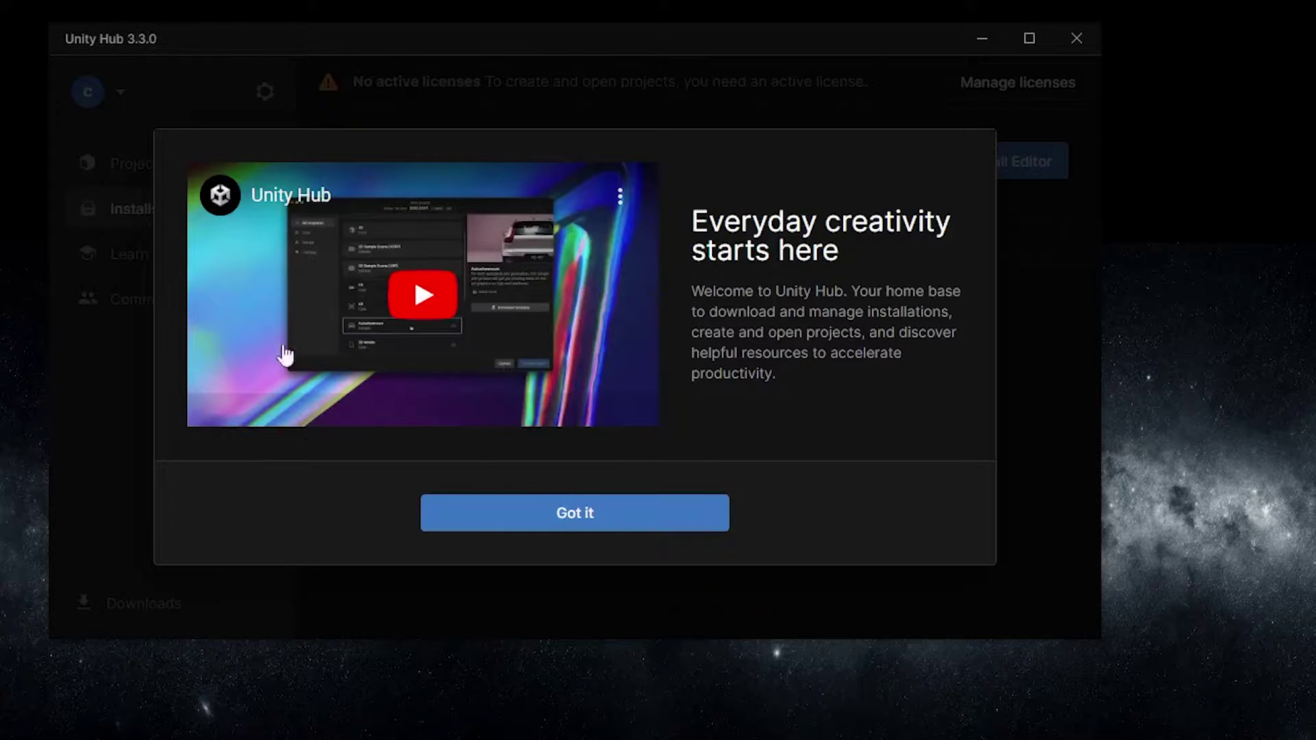
Install Unity Editor 2021.3.15f1 LTS in C:\Program Files\Unity\Hub\Editor and accept the free Personal Edition license
{"action": "left_click", "coordinate": [585, 522]}
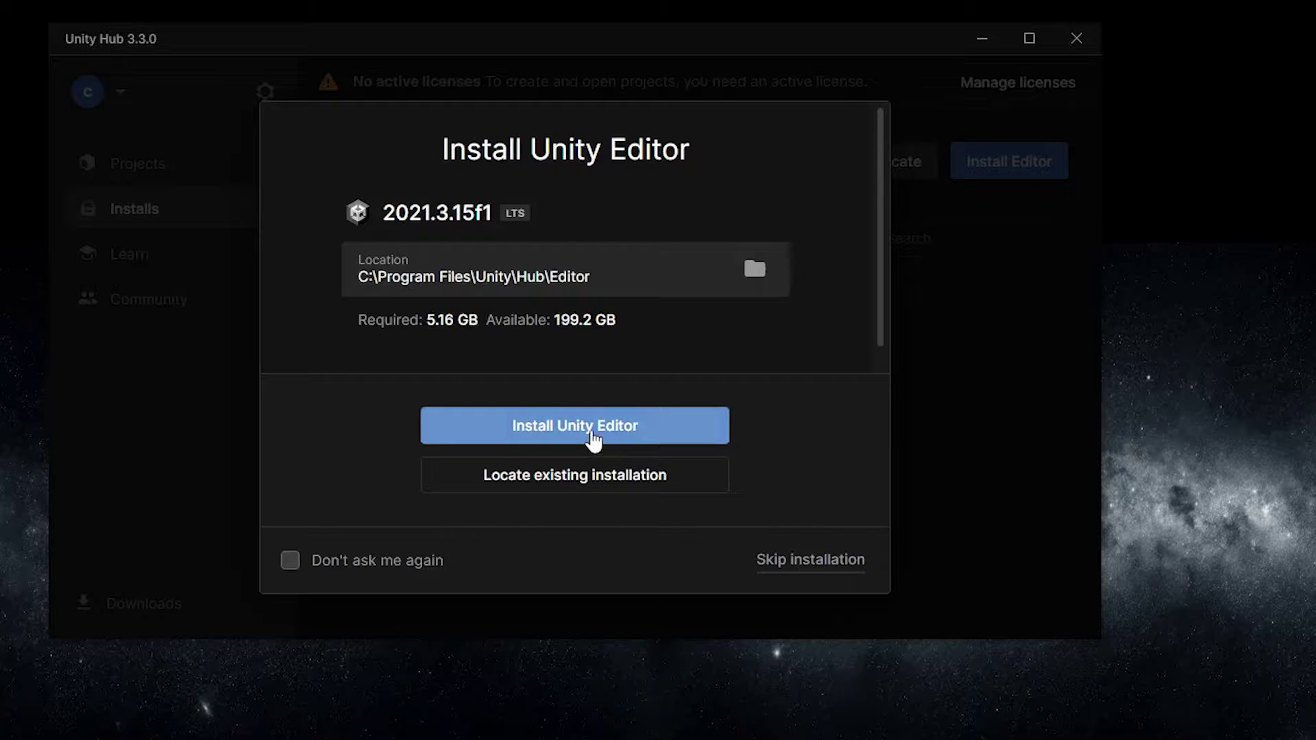
{"action": "left_click", "coordinate": [593, 439]}
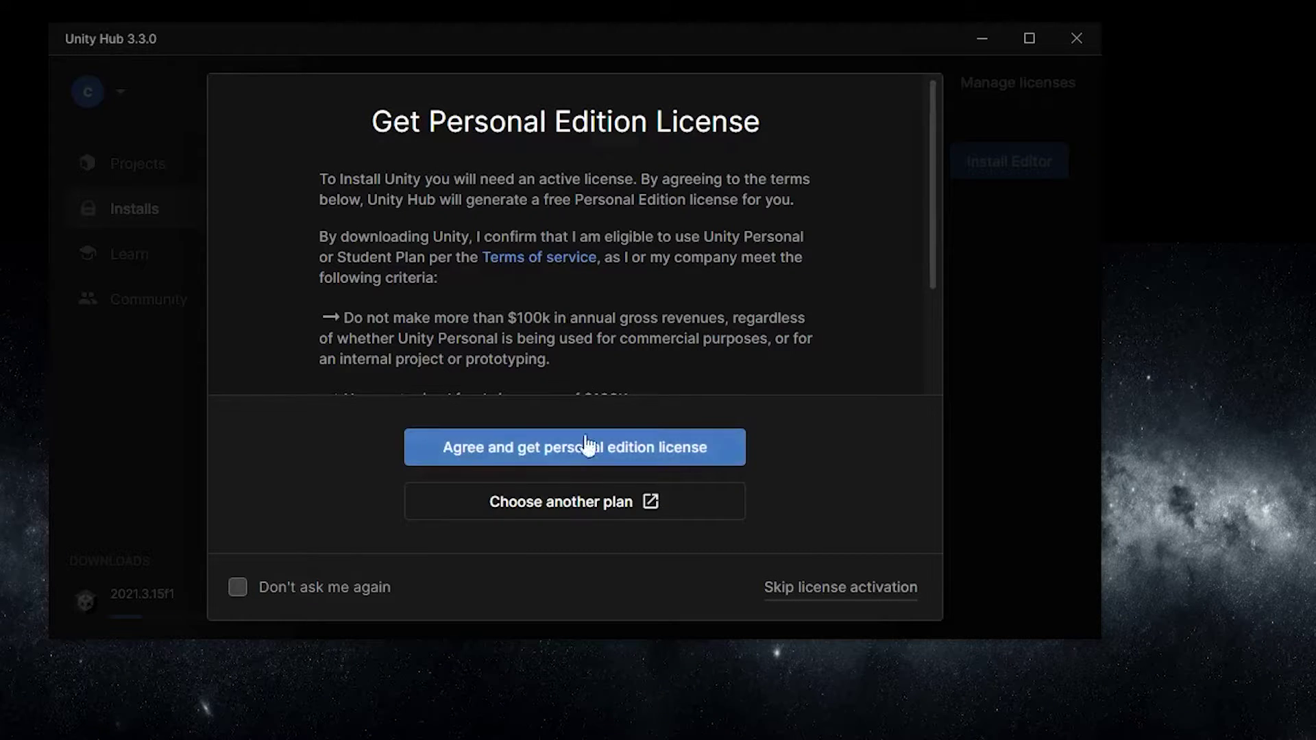
{"action": "left_click", "coordinate": [588, 461]}
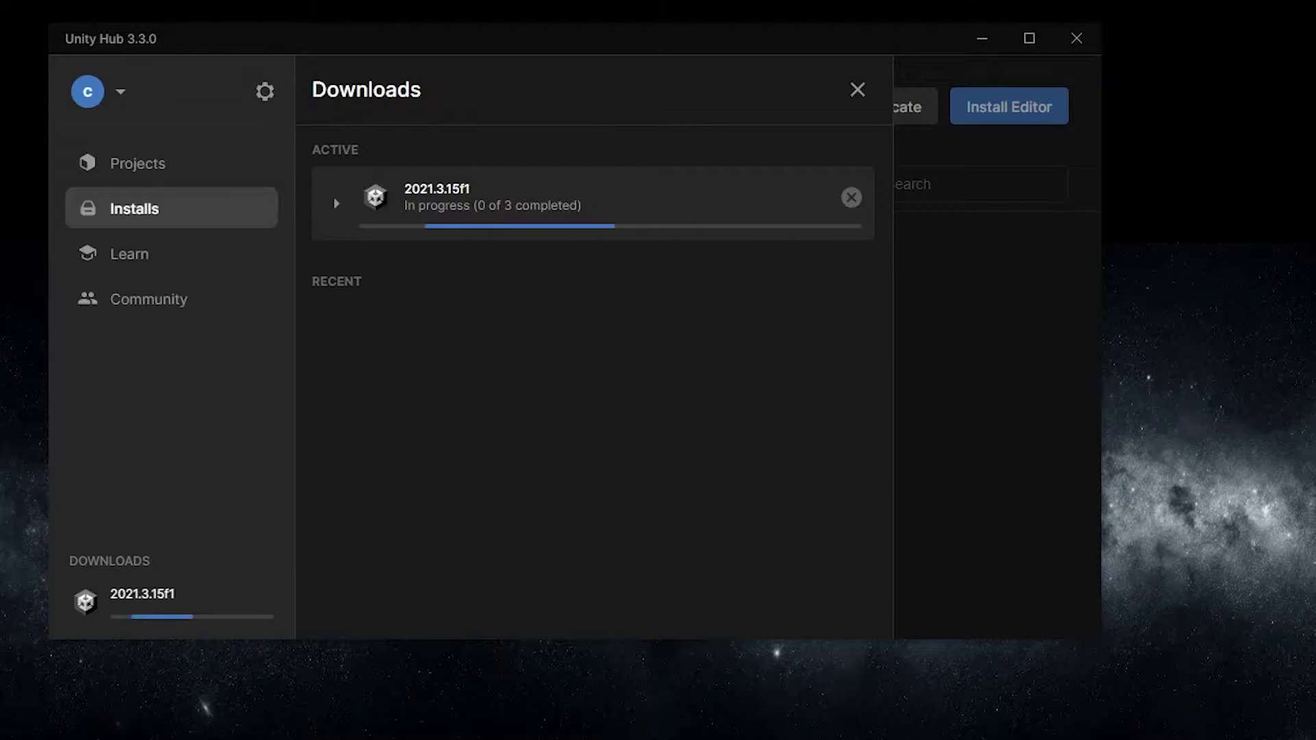
{"action": "left_click", "coordinate": [336, 204]}
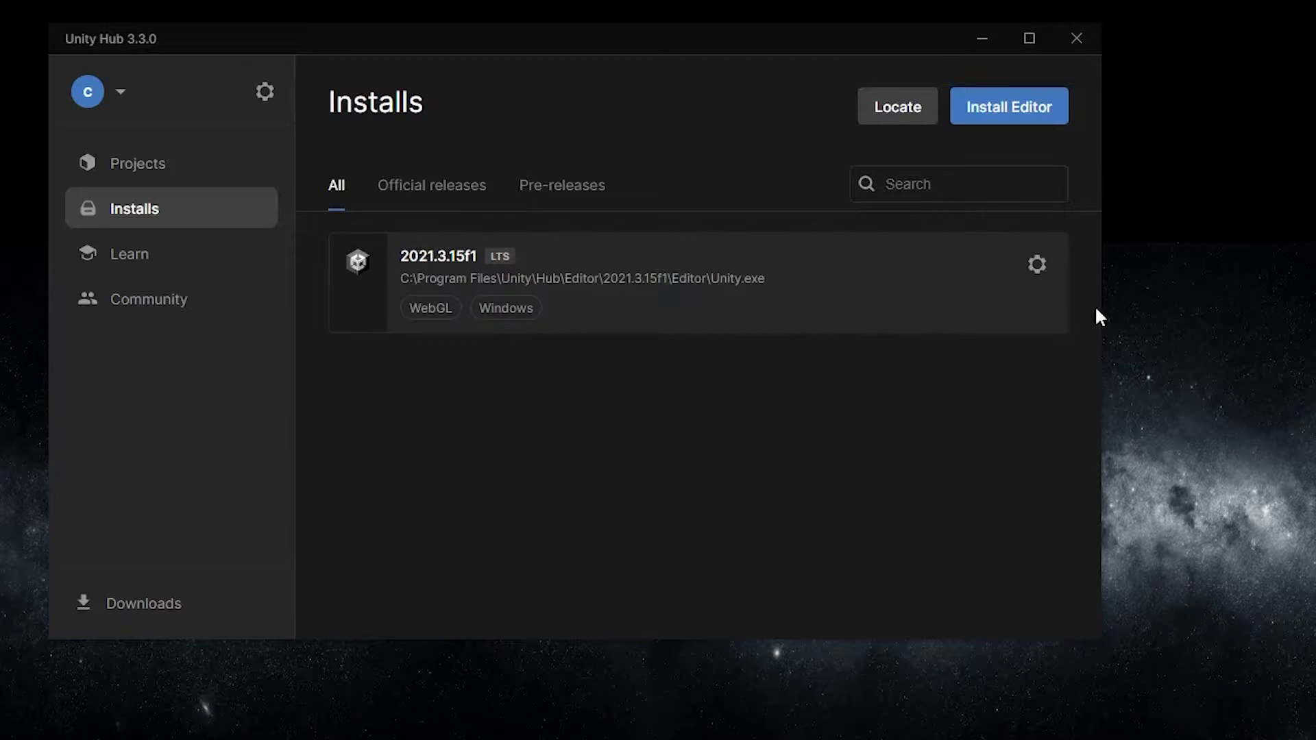
Add Android Build Support with OpenJDK and Android SDK & NDK Tools to the module selection for Unity 2021.3.15f1
{"action": "left_click", "coordinate": [1038, 266]}
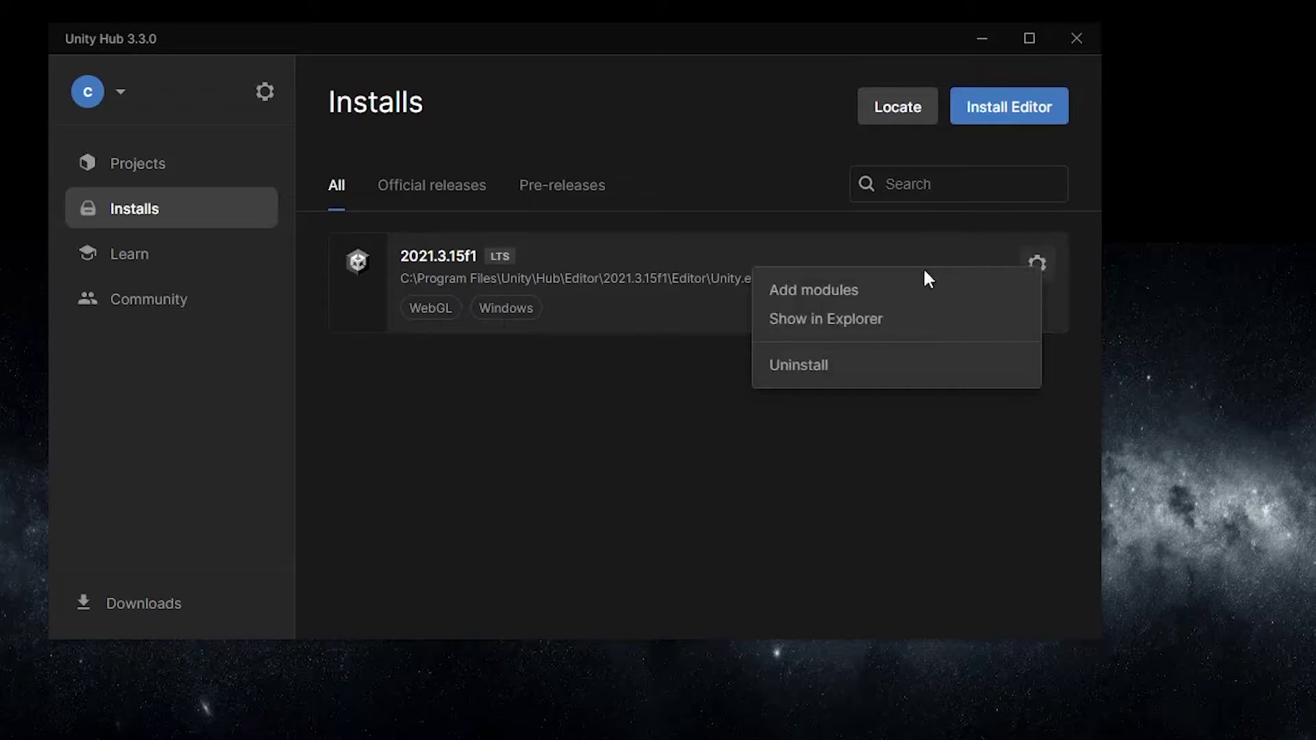
{"action": "left_click", "coordinate": [901, 296]}
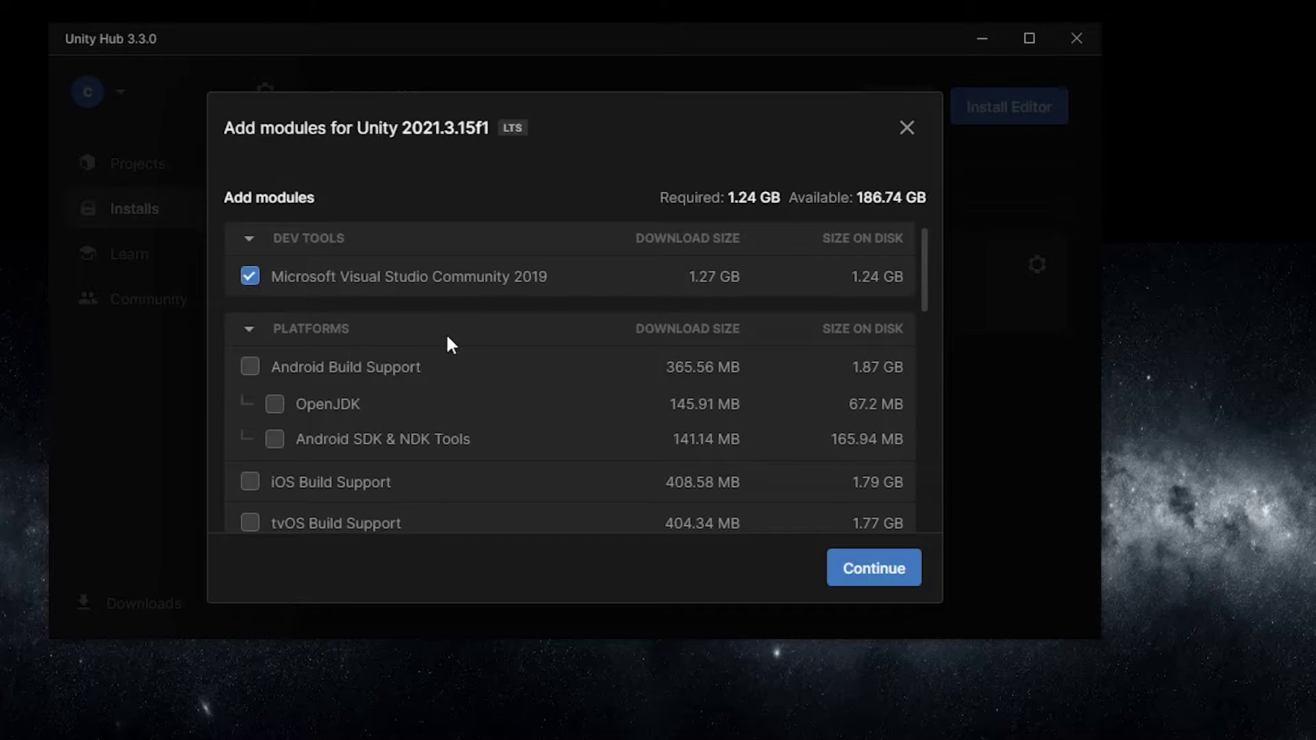
{"action": "scroll", "coordinate": [450, 382], "scroll_direction": "down", "scroll_amount": 2}
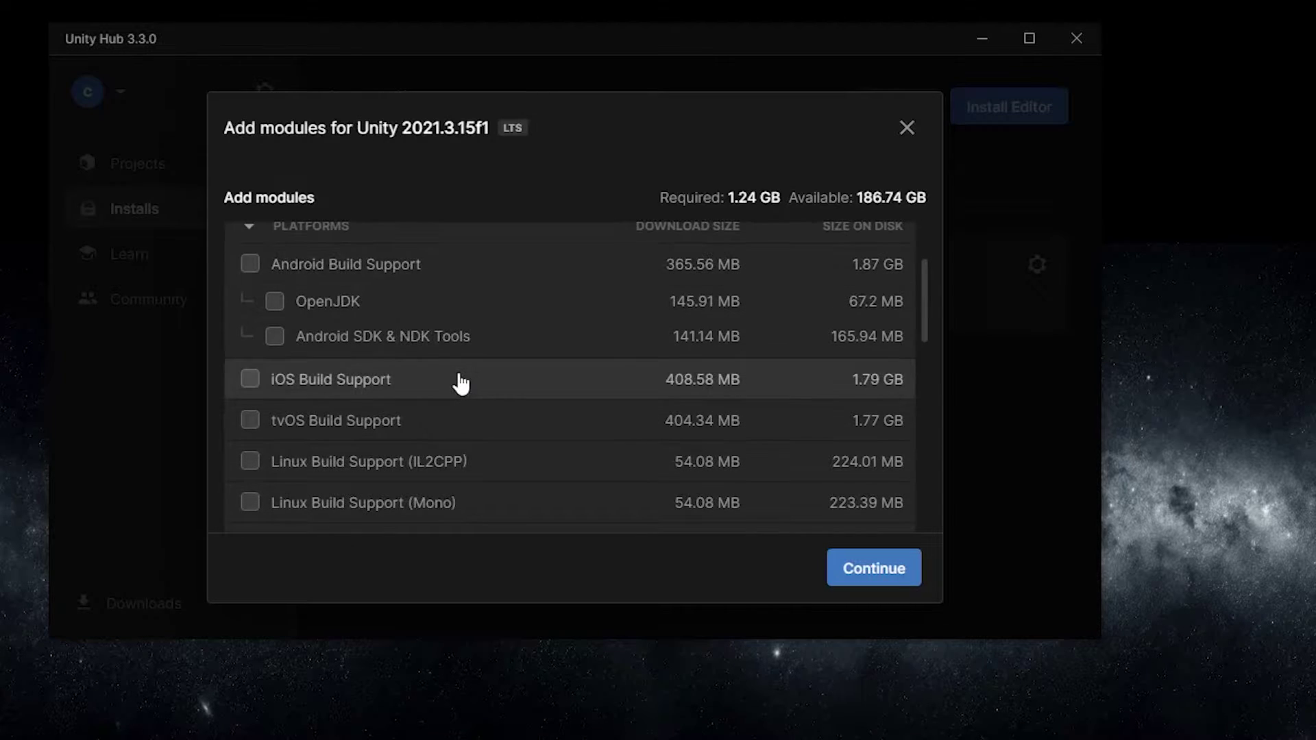
{"action": "left_click", "coordinate": [250, 265]}
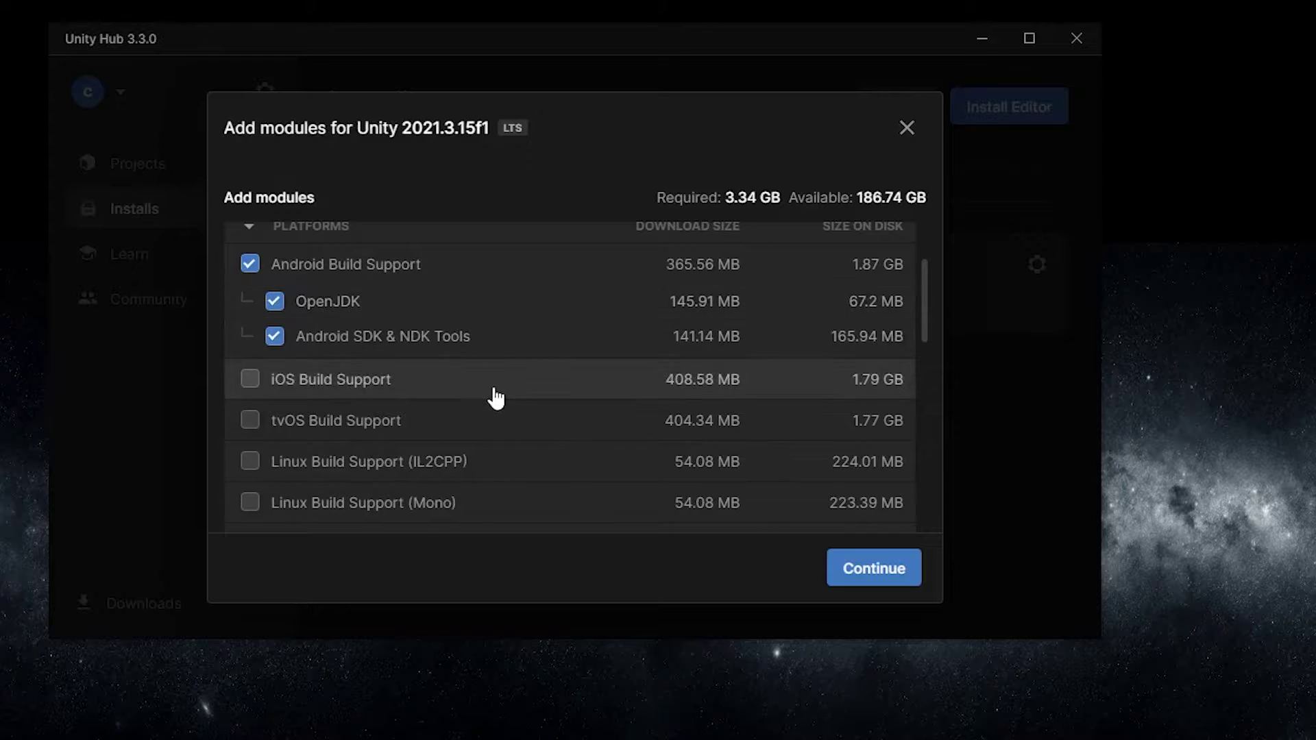
Add Windows Build Support (IL2CPP) to the module selection, review the full list and continue to the license terms
{"action": "scroll", "coordinate": [495, 396], "scroll_direction": "down", "scroll_amount": 5}
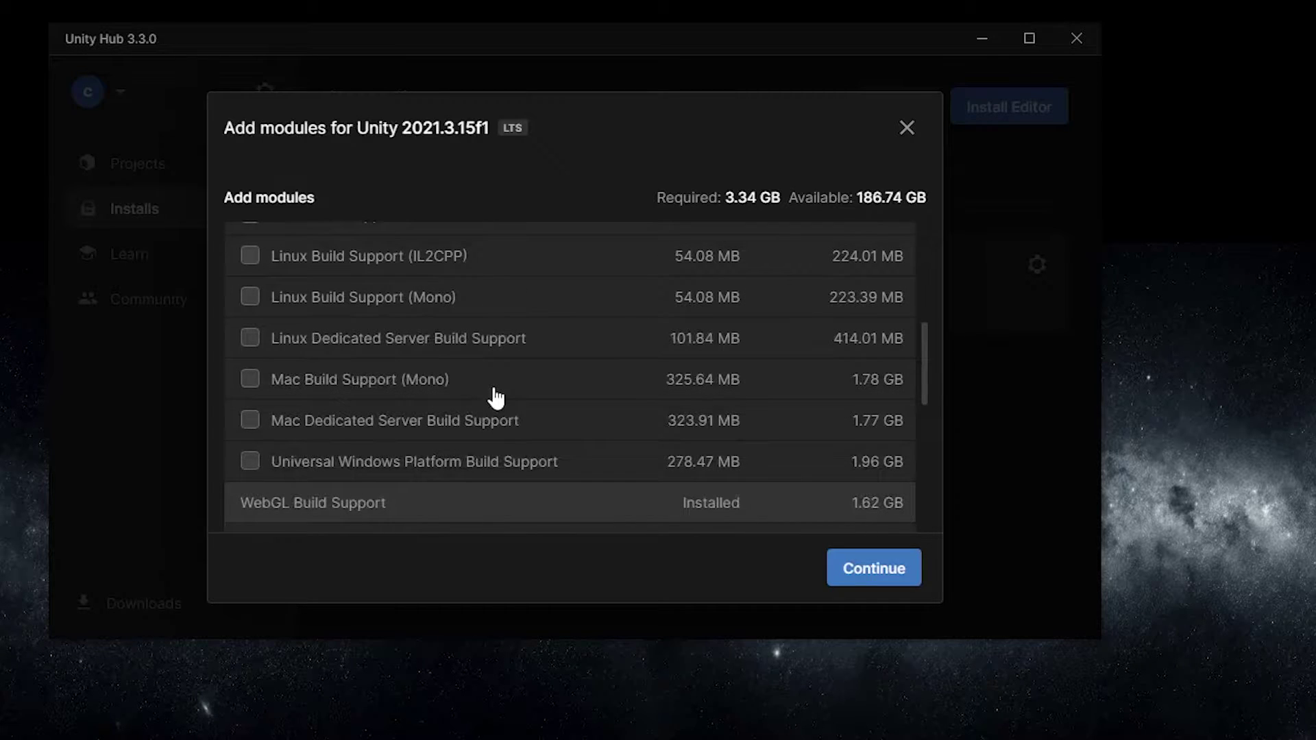
{"action": "scroll", "coordinate": [495, 396], "scroll_direction": "down", "scroll_amount": 3}
{"action": "scroll", "coordinate": [495, 394], "scroll_direction": "down", "scroll_amount": 2}
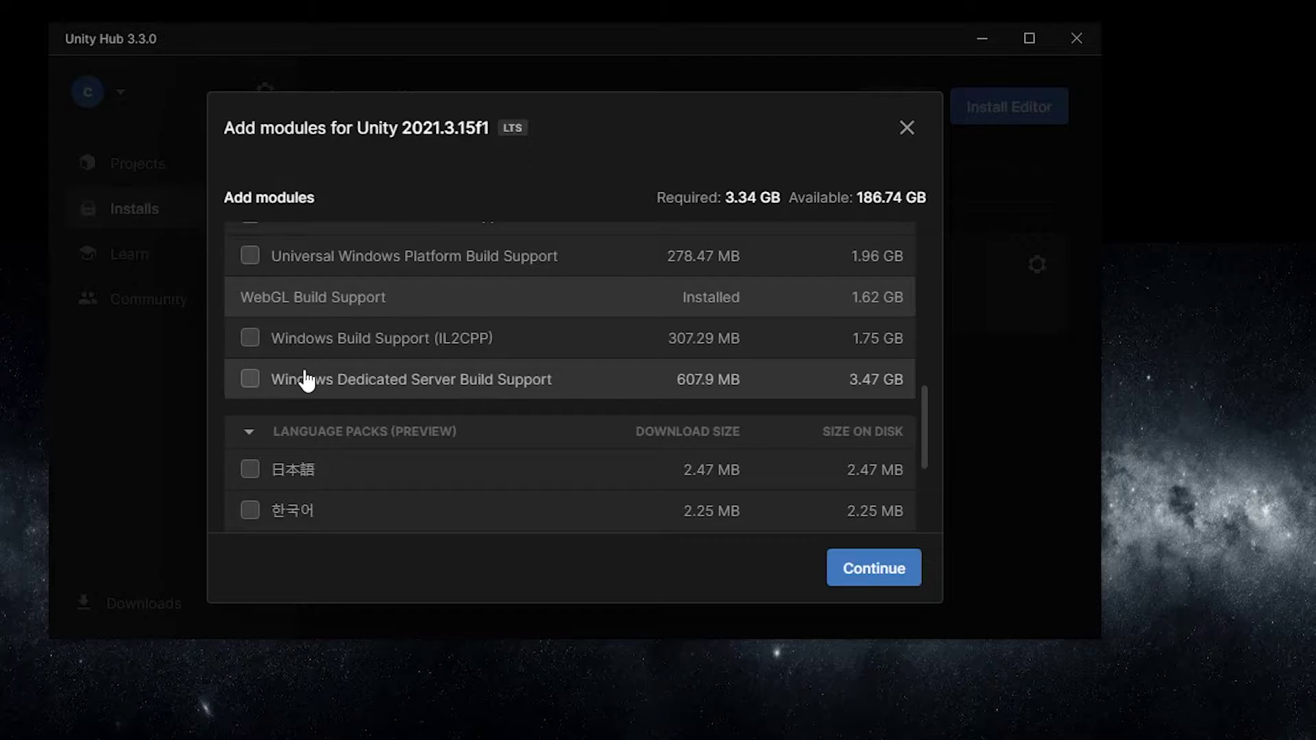
{"action": "left_click", "coordinate": [251, 343]}
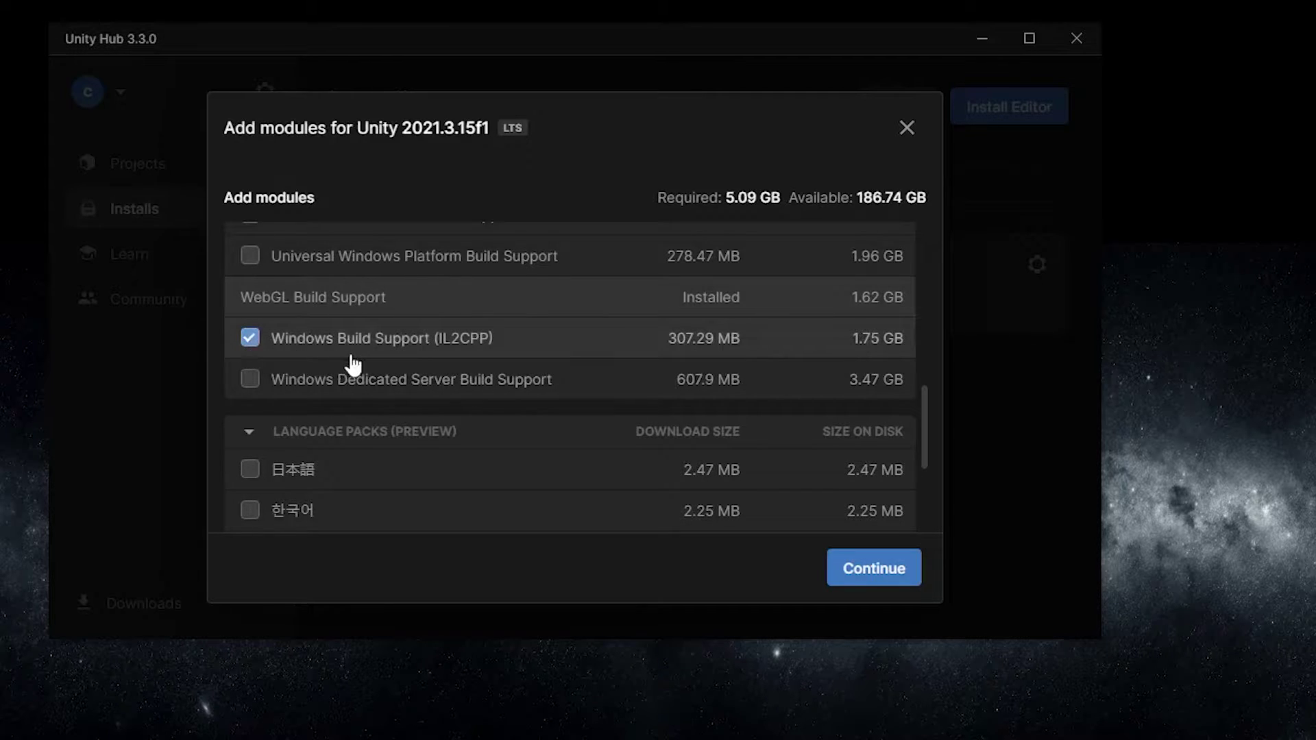
{"action": "scroll", "coordinate": [384, 366], "scroll_direction": "down", "scroll_amount": 3}
{"action": "scroll", "coordinate": [386, 366], "scroll_direction": "up", "scroll_amount": 3}
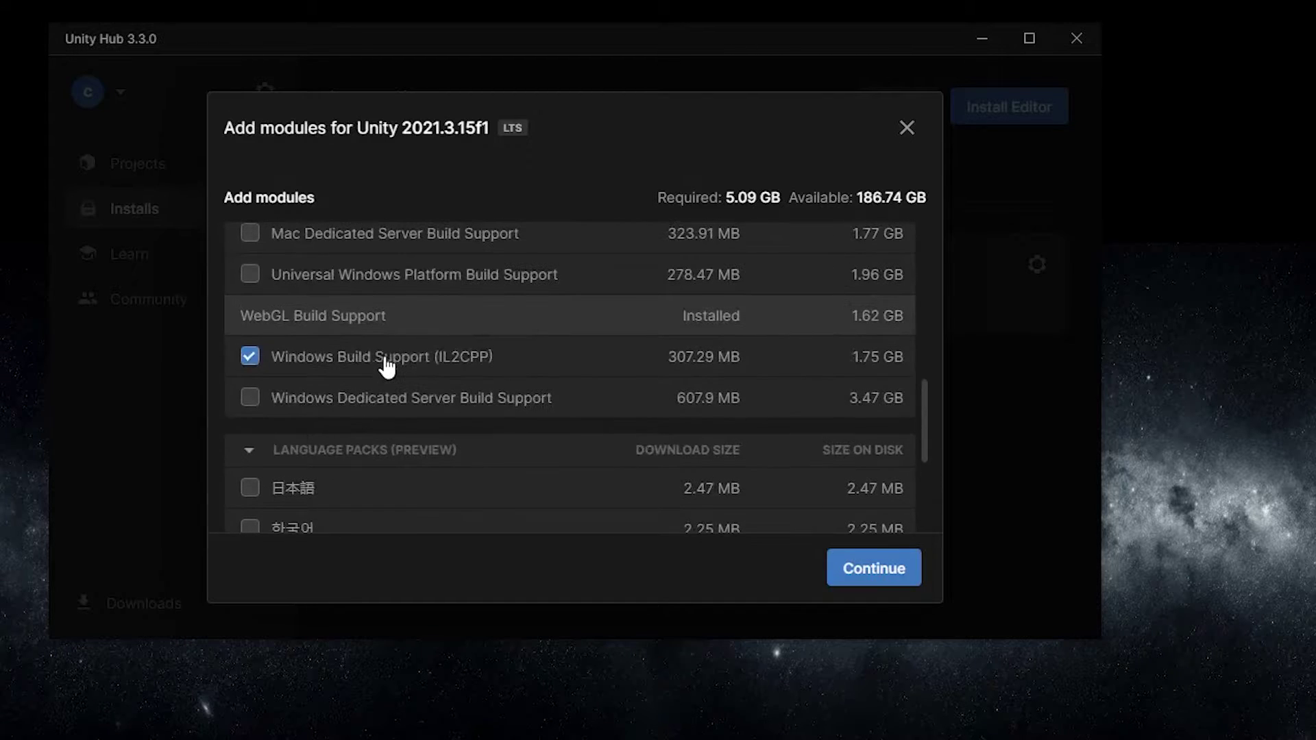
{"action": "scroll", "coordinate": [386, 367], "scroll_direction": "down", "scroll_amount": 3}
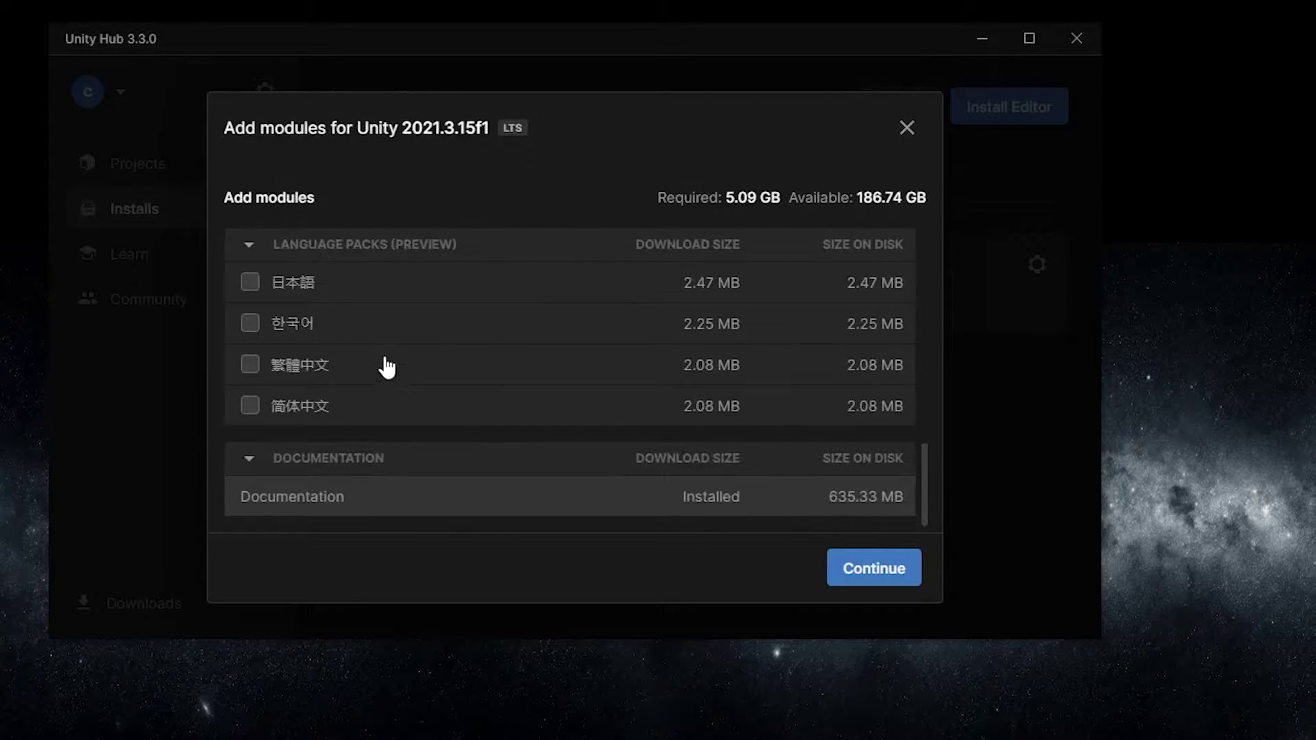
{"action": "scroll", "coordinate": [386, 366], "scroll_direction": "up", "scroll_amount": 10}
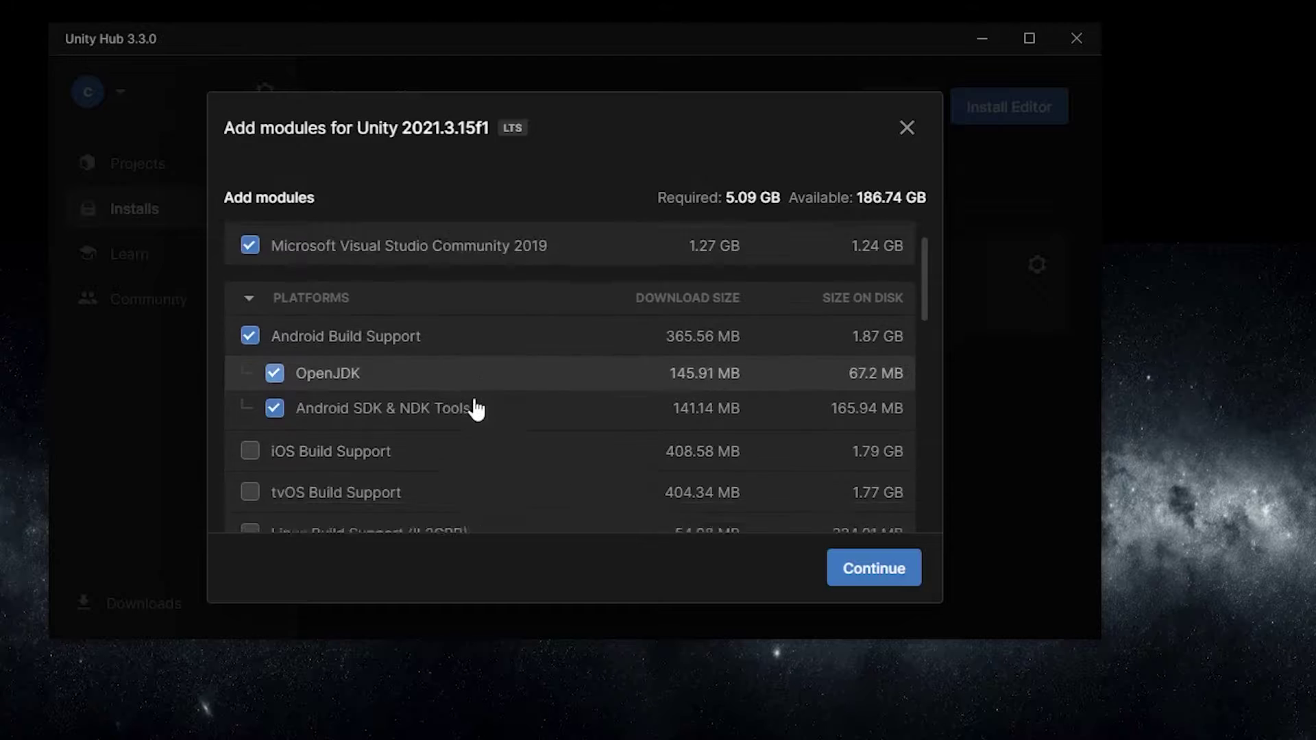
{"action": "scroll", "coordinate": [476, 405], "scroll_direction": "down", "scroll_amount": 8}
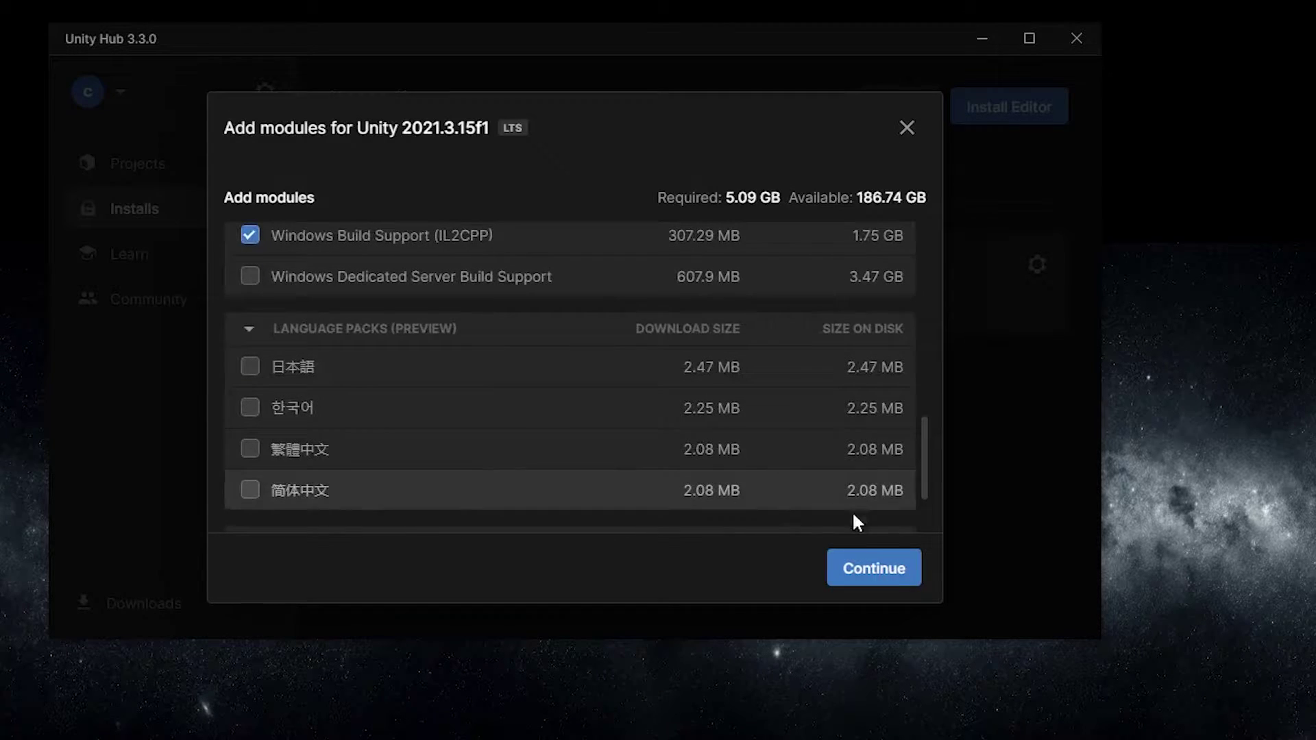
{"action": "left_click", "coordinate": [879, 568]}
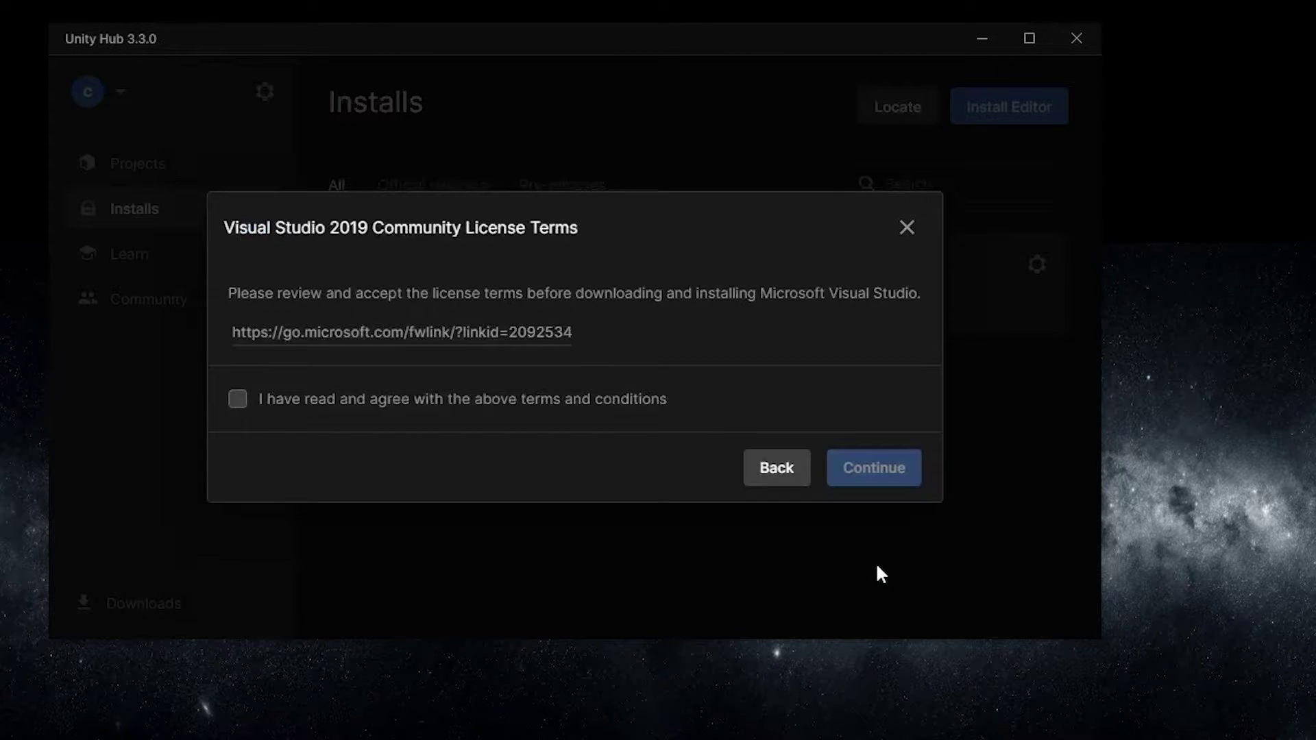
Accept the Visual Studio 2019 Community and Android SDK and NDK license terms and start installing the selected modules
{"action": "left_click", "coordinate": [240, 408]}
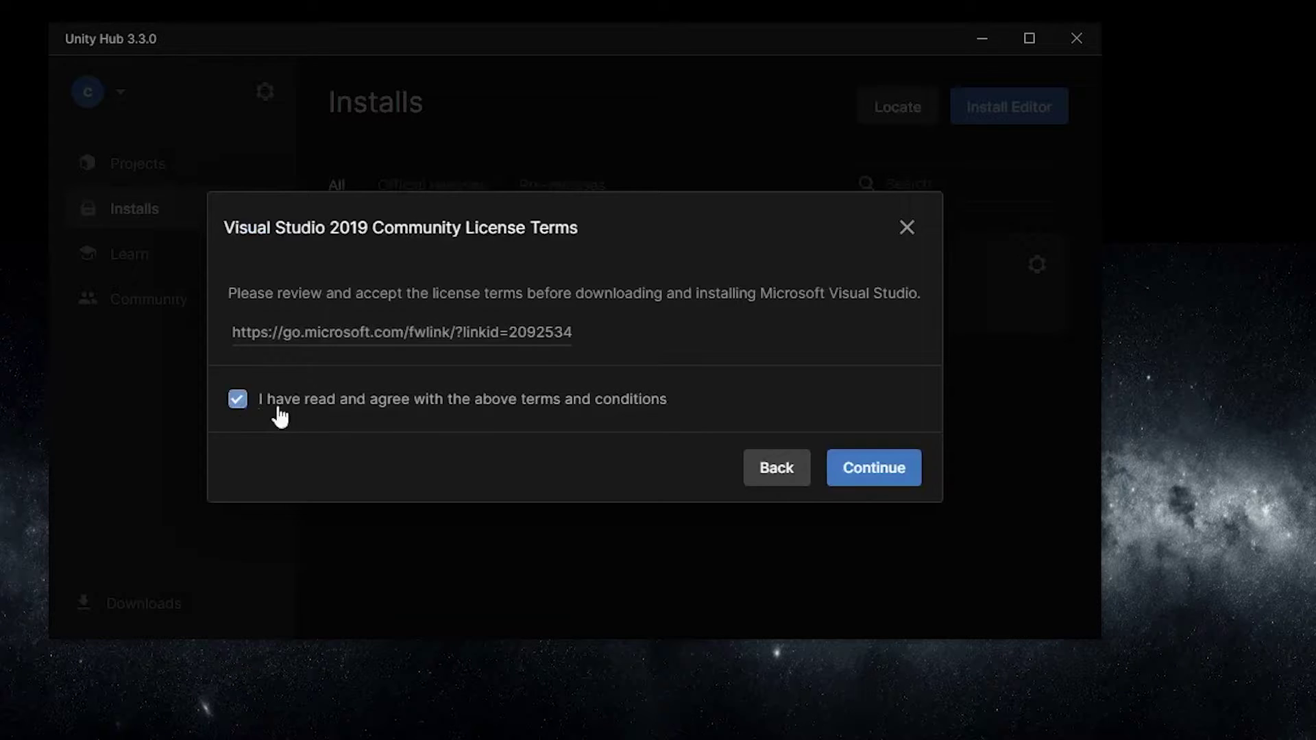
{"action": "left_click", "coordinate": [865, 467]}
{"action": "left_click", "coordinate": [343, 522]}
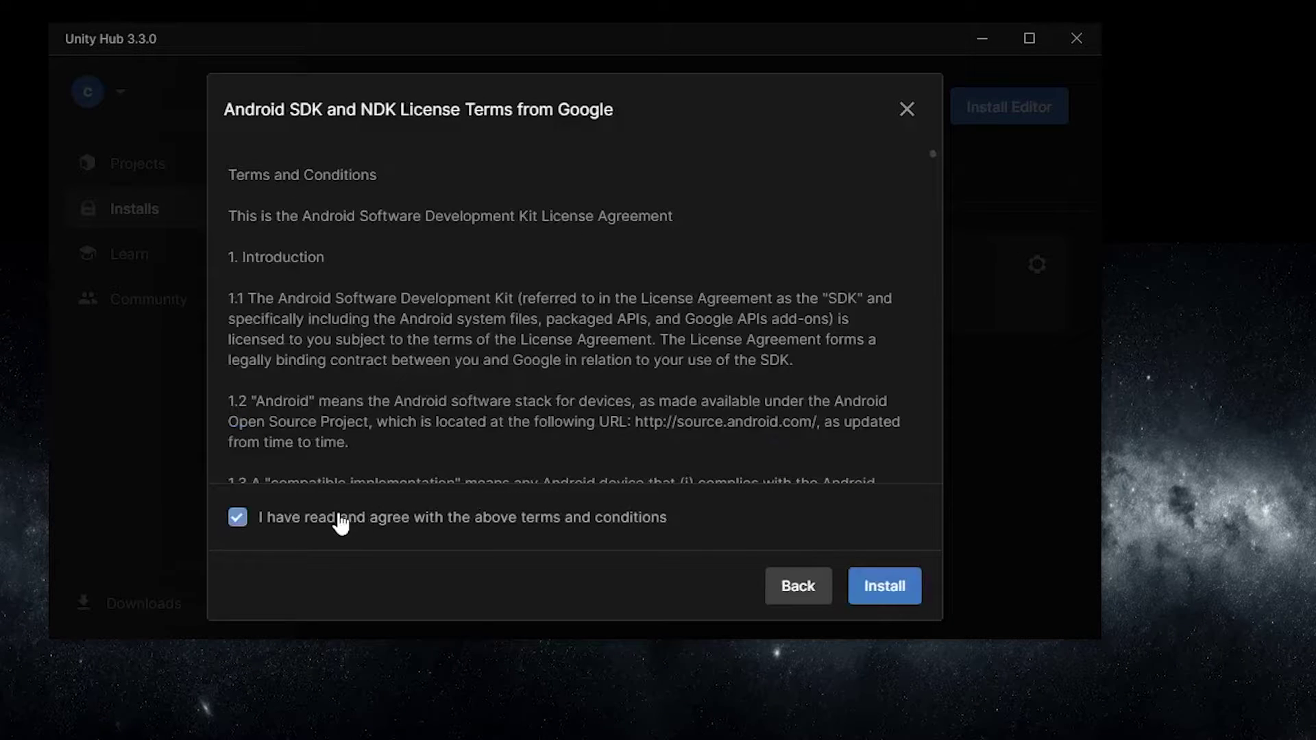
{"action": "left_click", "coordinate": [883, 592]}
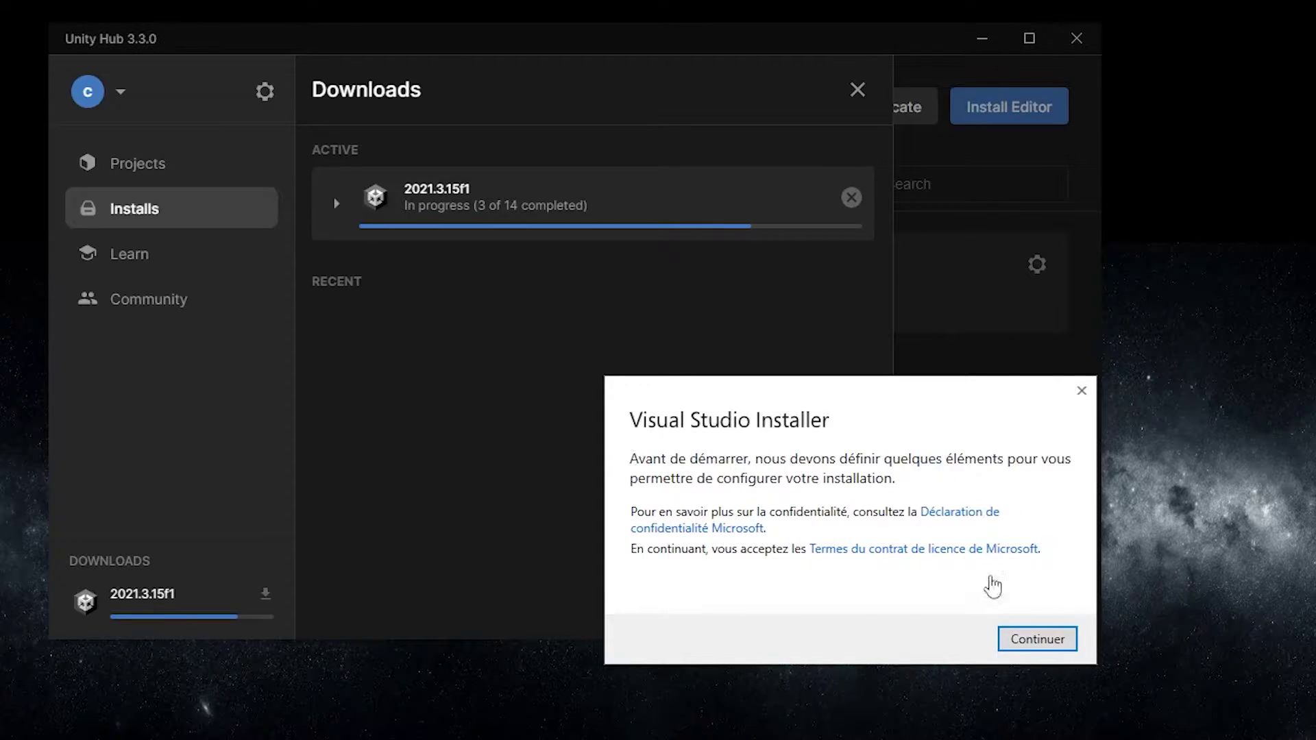
{"action": "left_click", "coordinate": [1050, 644]}
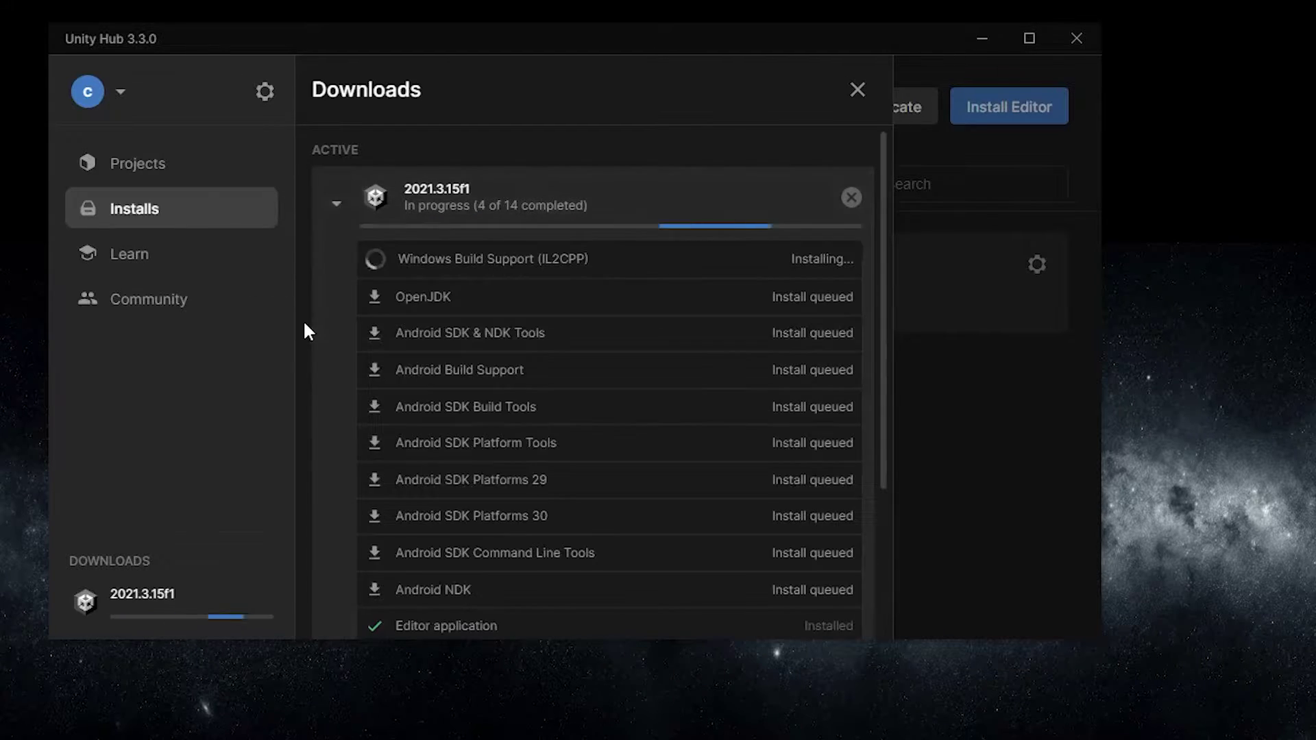
{"action": "scroll", "coordinate": [310, 320], "scroll_direction": "down", "scroll_amount": 3}
{"action": "scroll", "coordinate": [310, 320], "scroll_direction": "up", "scroll_amount": 1}
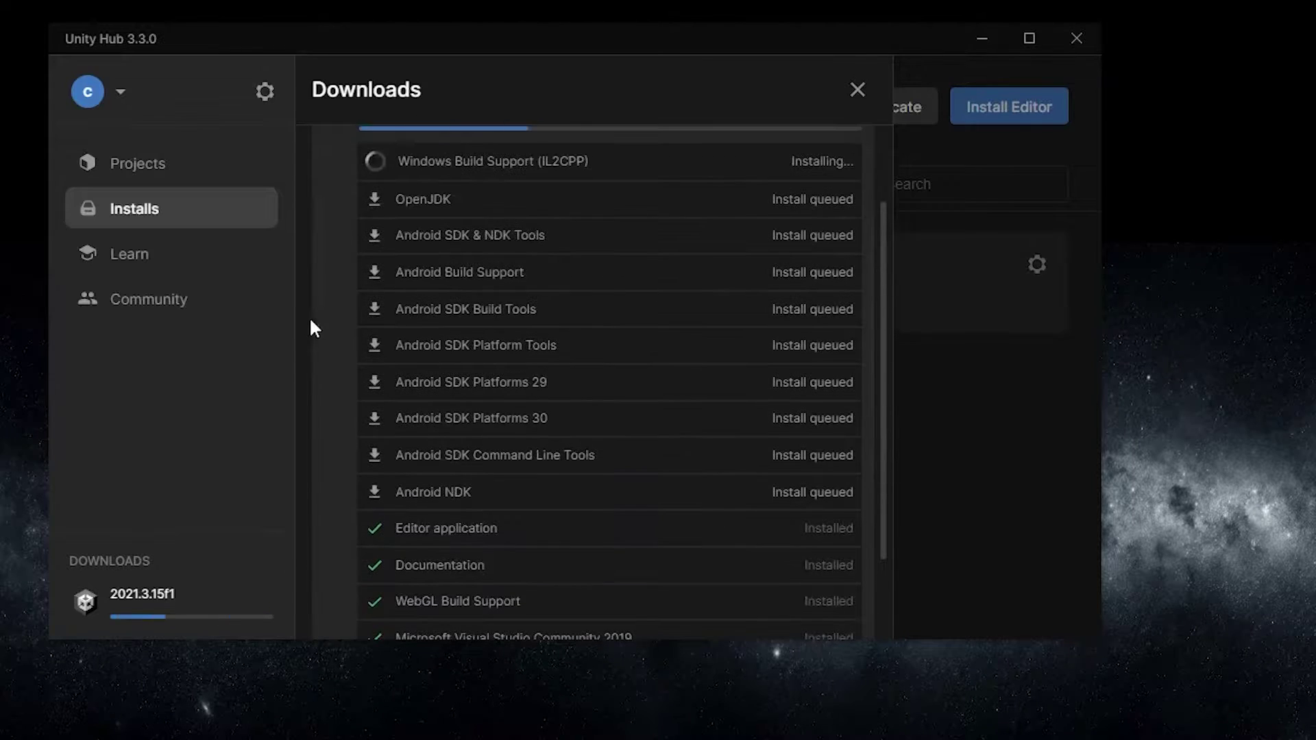
{"action": "scroll", "coordinate": [310, 321], "scroll_direction": "up", "scroll_amount": 1}
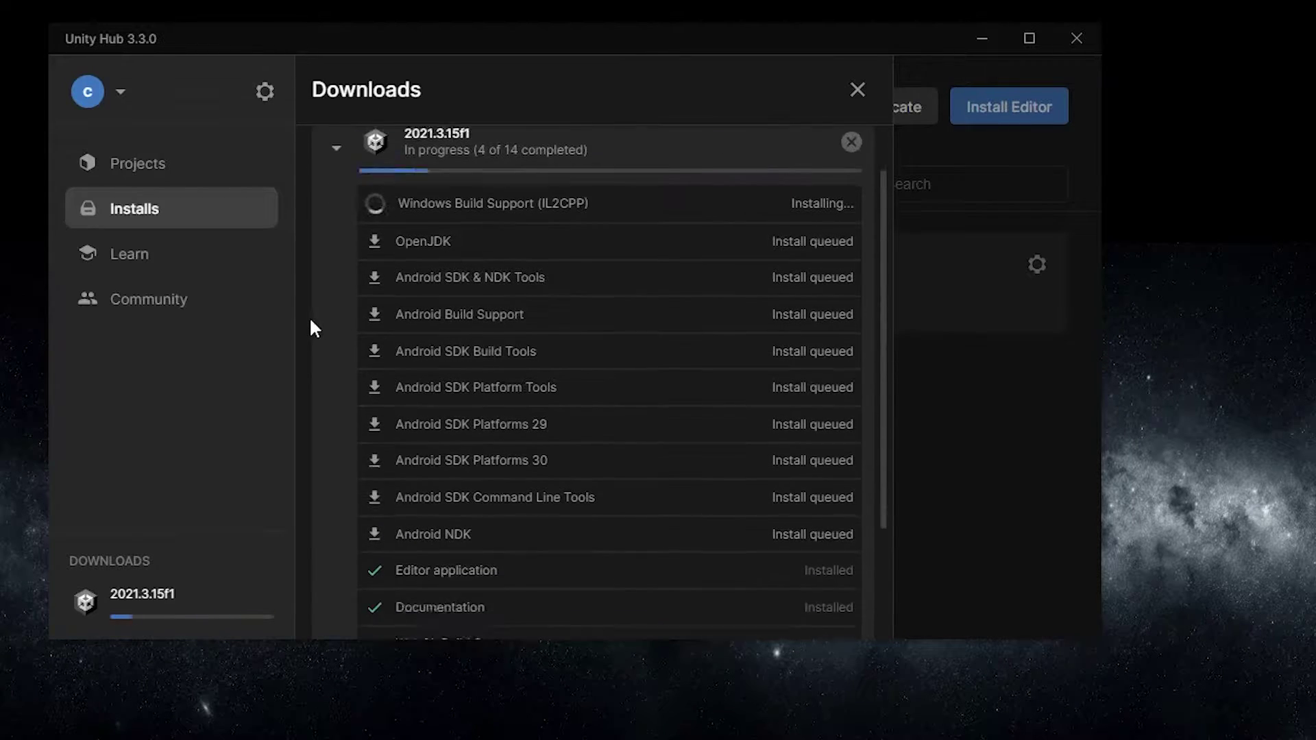
Monitor the 2021.3.15f1 downloads list and check the install status of each module
{"action": "scroll", "coordinate": [310, 320], "scroll_direction": "down", "scroll_amount": 3}
{"action": "scroll", "coordinate": [311, 320], "scroll_direction": "up", "scroll_amount": 4}
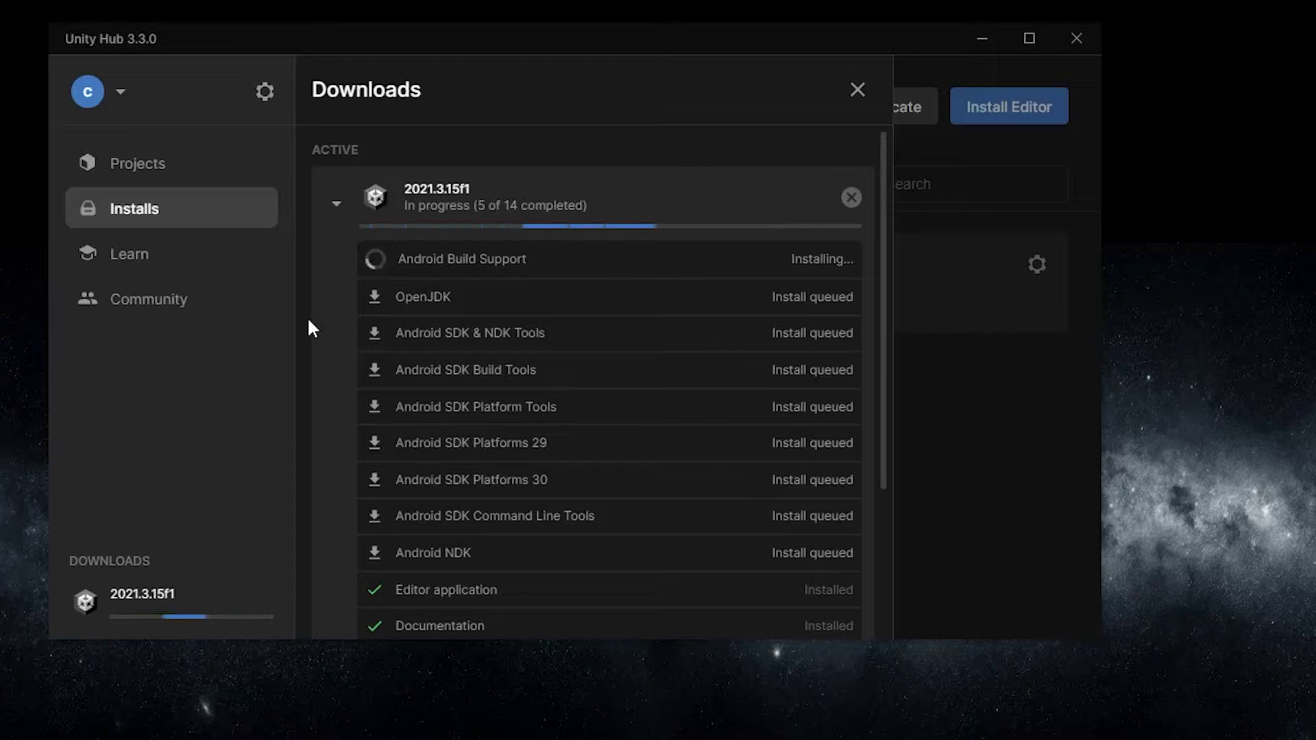
{"action": "scroll", "coordinate": [308, 321], "scroll_direction": "down", "scroll_amount": 3}
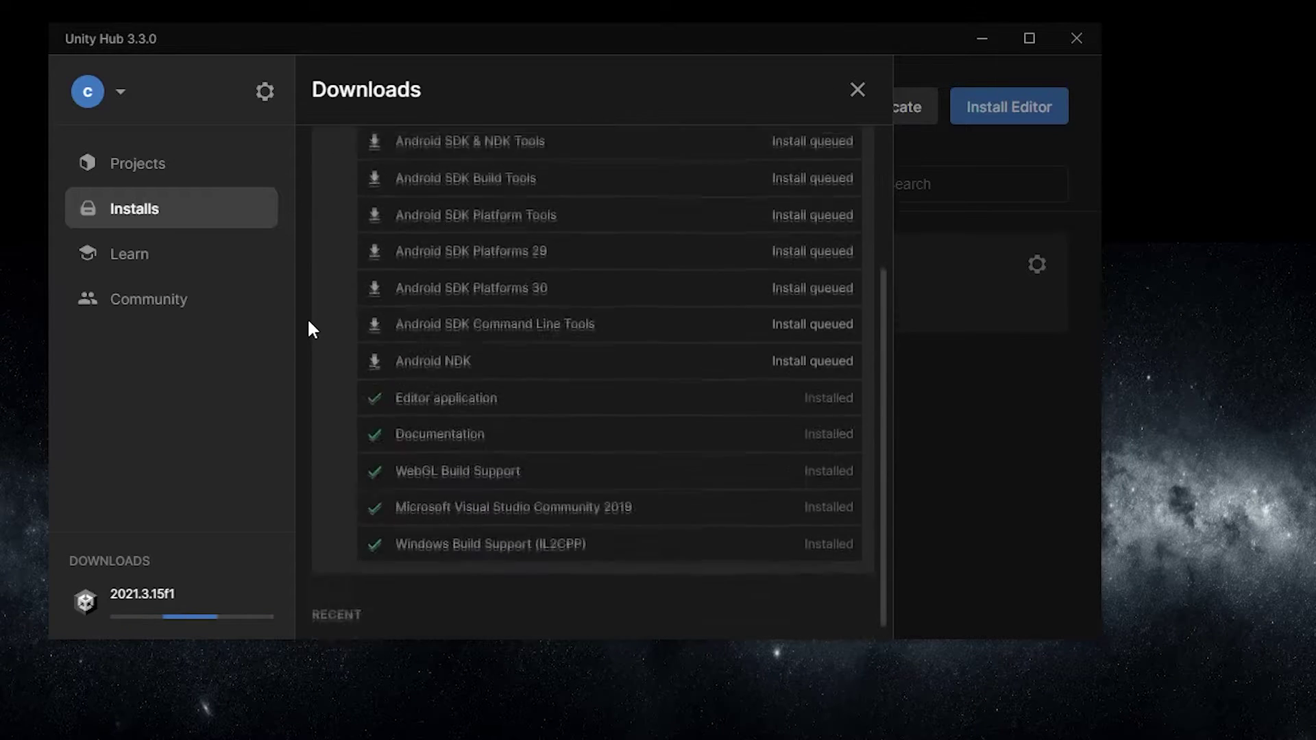
{"action": "scroll", "coordinate": [307, 318], "scroll_direction": "up", "scroll_amount": 3}
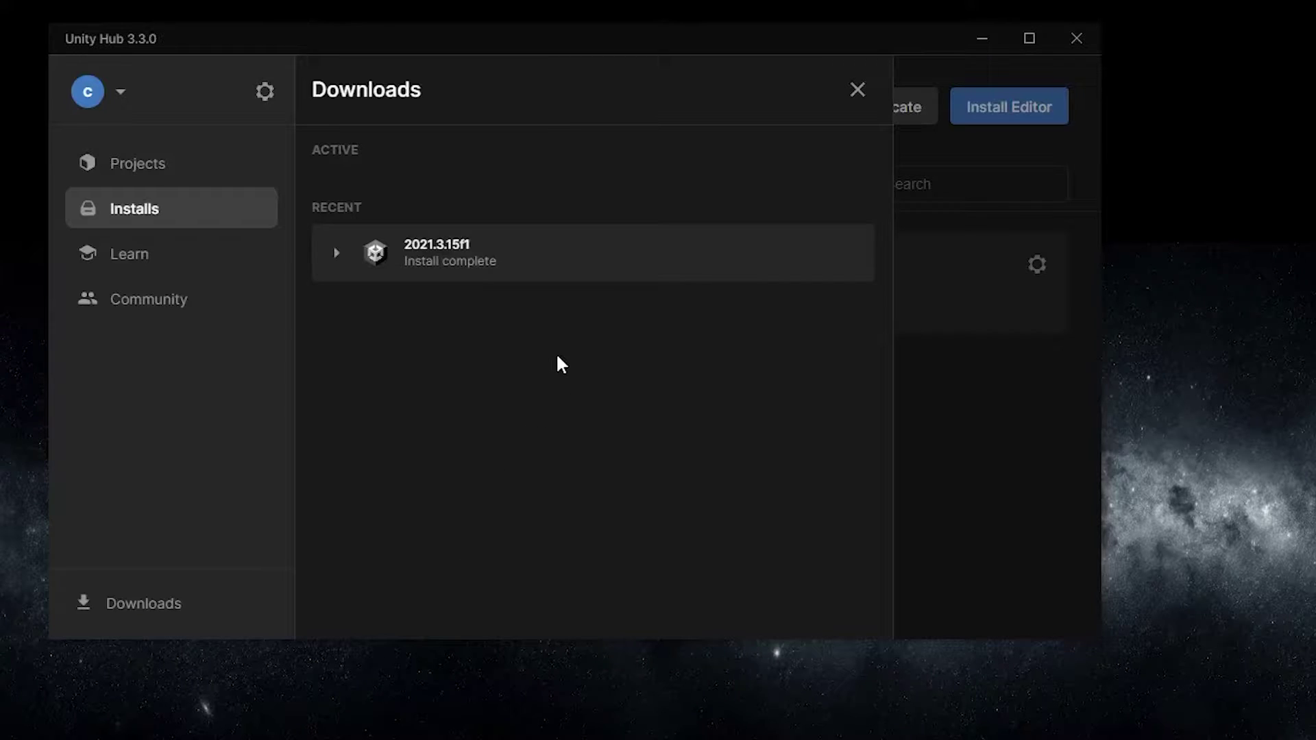
{"action": "left_click", "coordinate": [335, 255]}
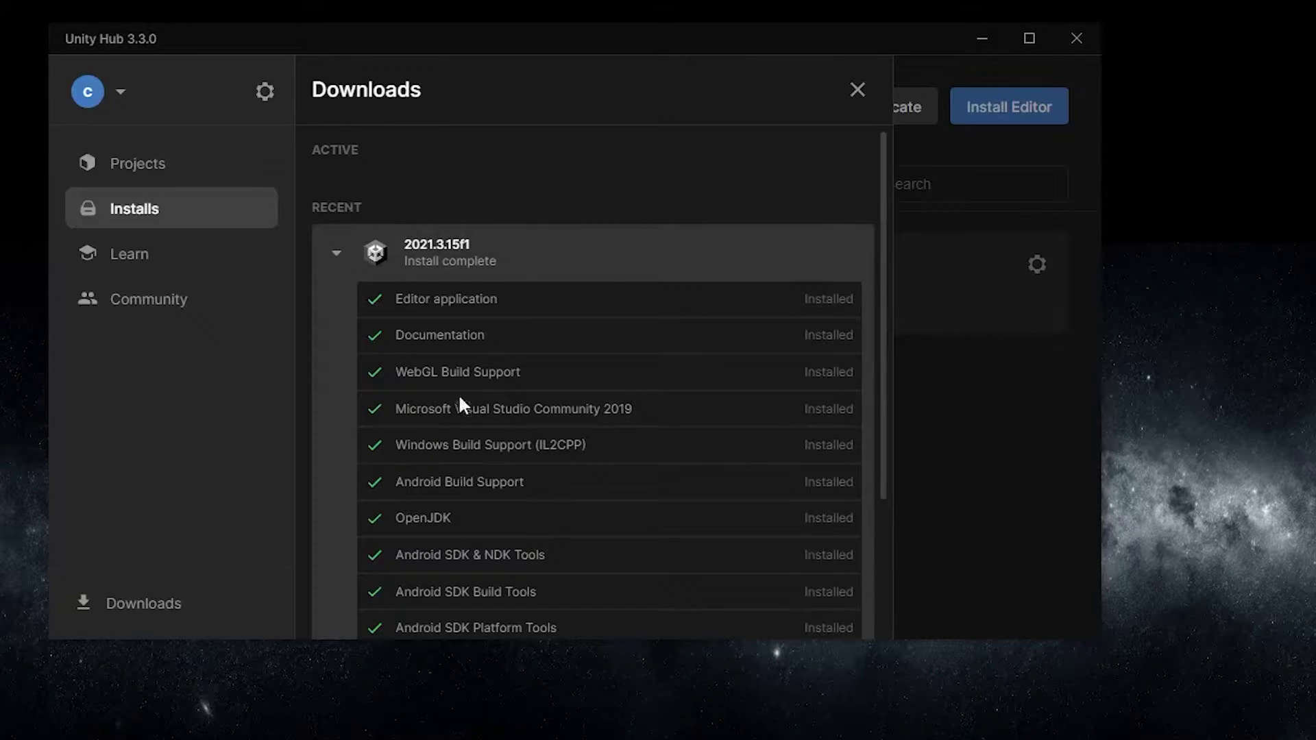
{"action": "scroll", "coordinate": [461, 404], "scroll_direction": "down", "scroll_amount": 3}
{"action": "scroll", "coordinate": [426, 308], "scroll_direction": "up", "scroll_amount": 3}
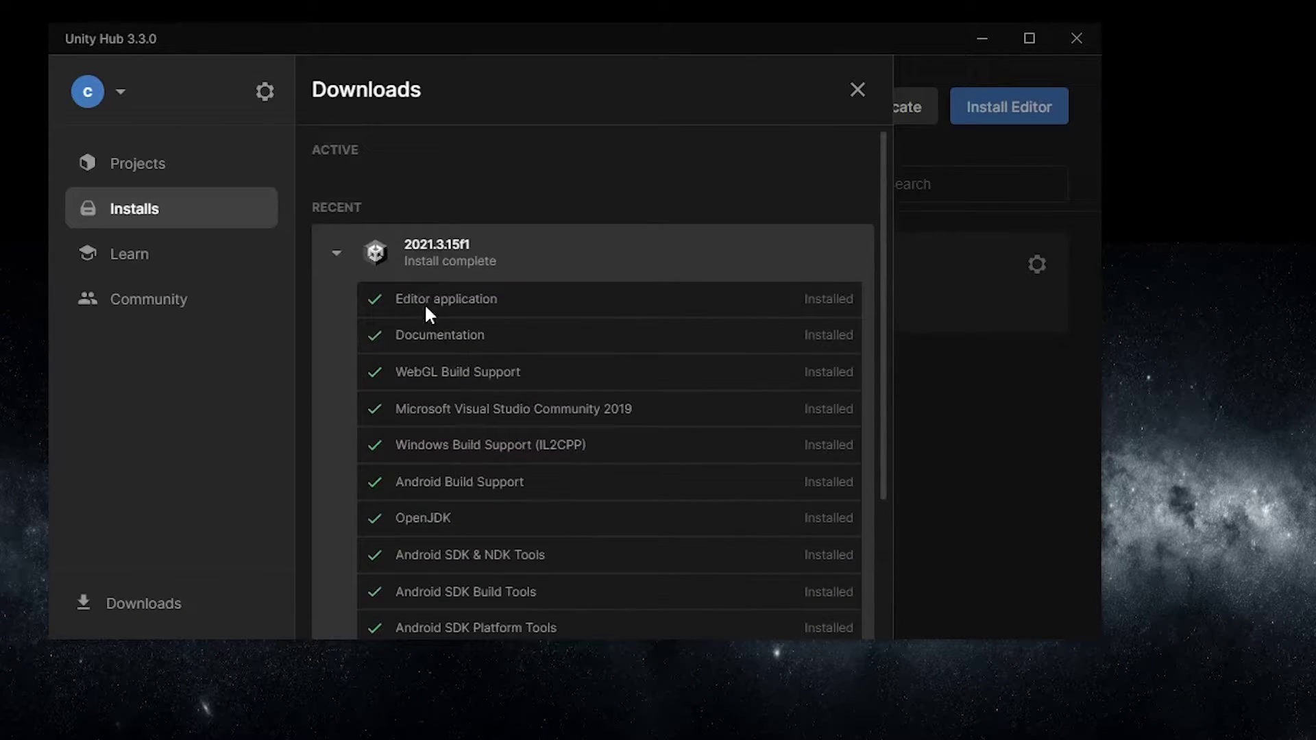
{"action": "left_click", "coordinate": [336, 254]}
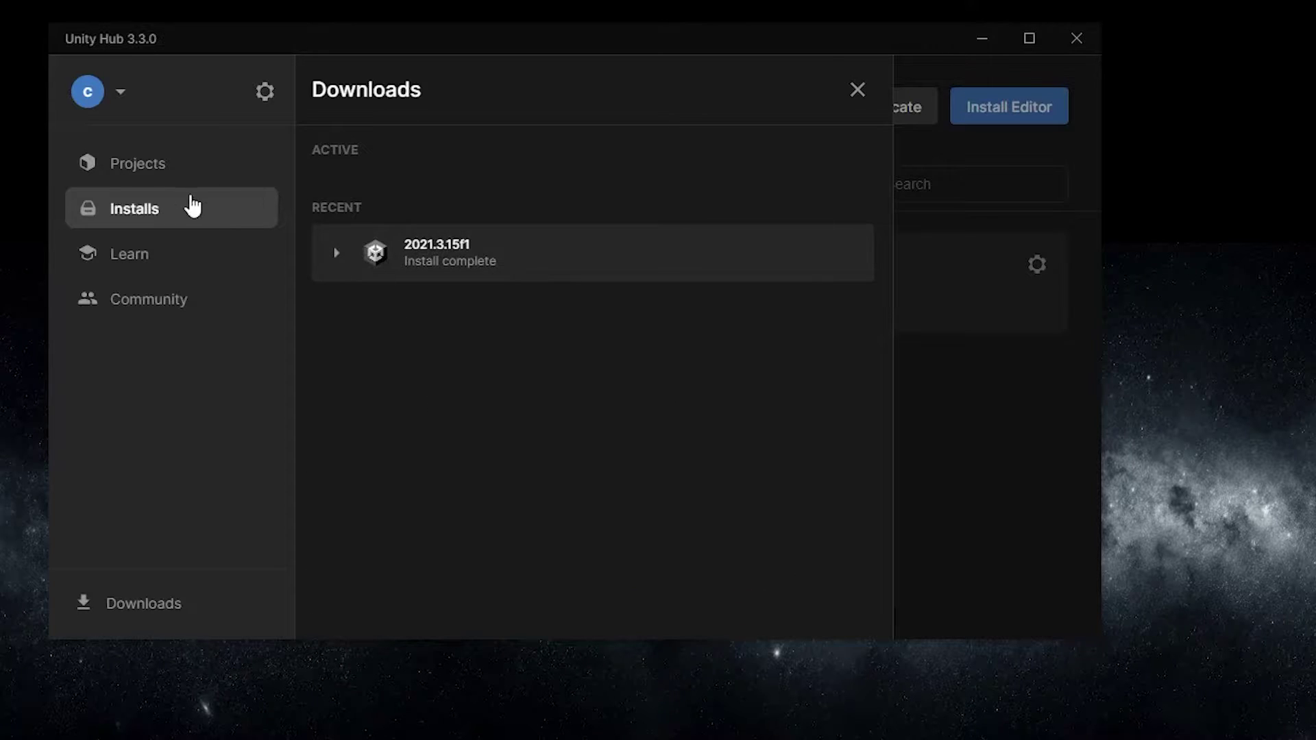
Start a new project with editor version 2021.3.15f1 and look through the Learning templates
{"action": "left_click", "coordinate": [129, 170]}
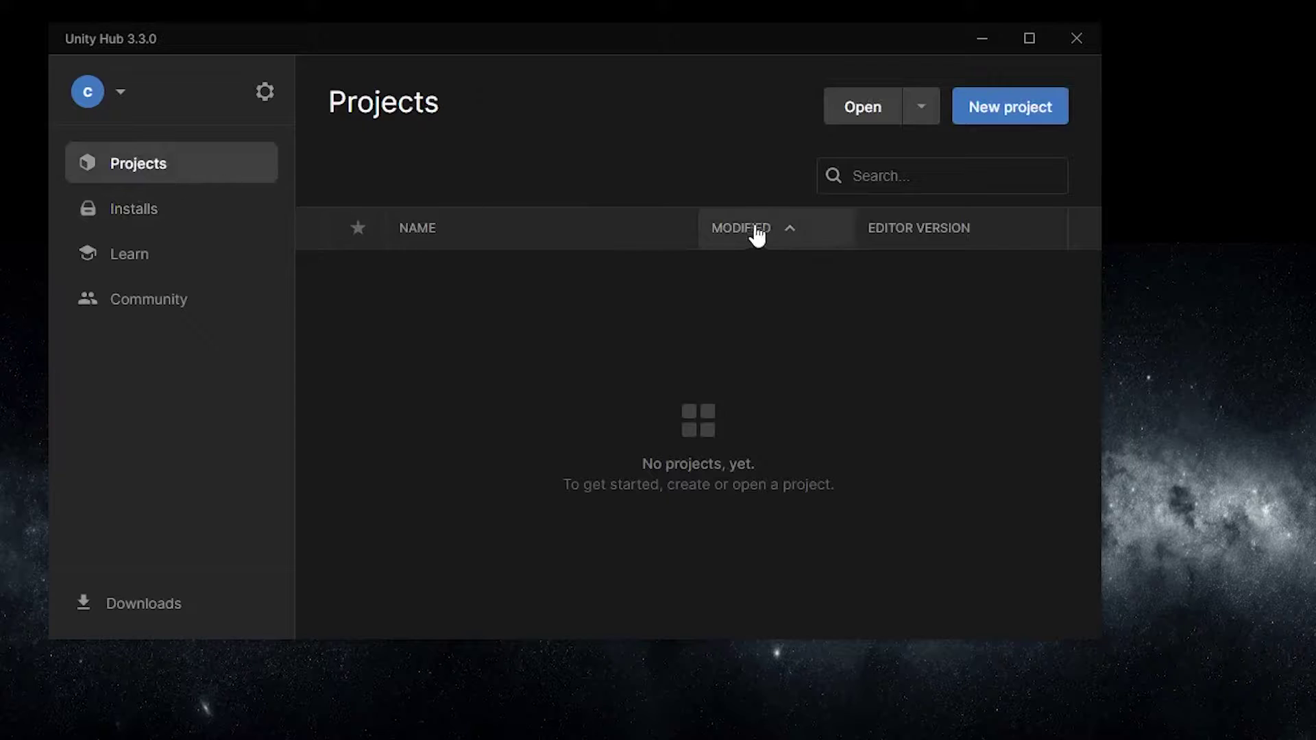
{"action": "left_click", "coordinate": [980, 107]}
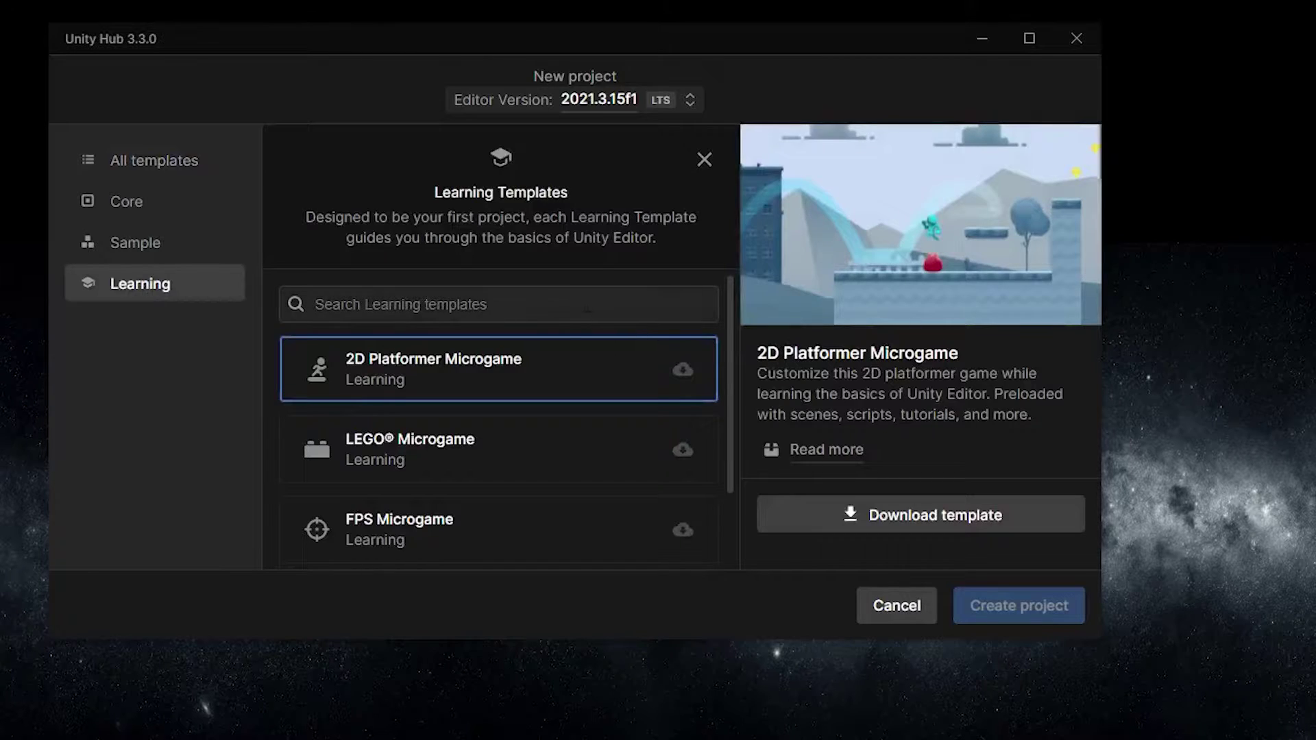
{"action": "scroll", "coordinate": [550, 381], "scroll_direction": "down", "scroll_amount": 2}
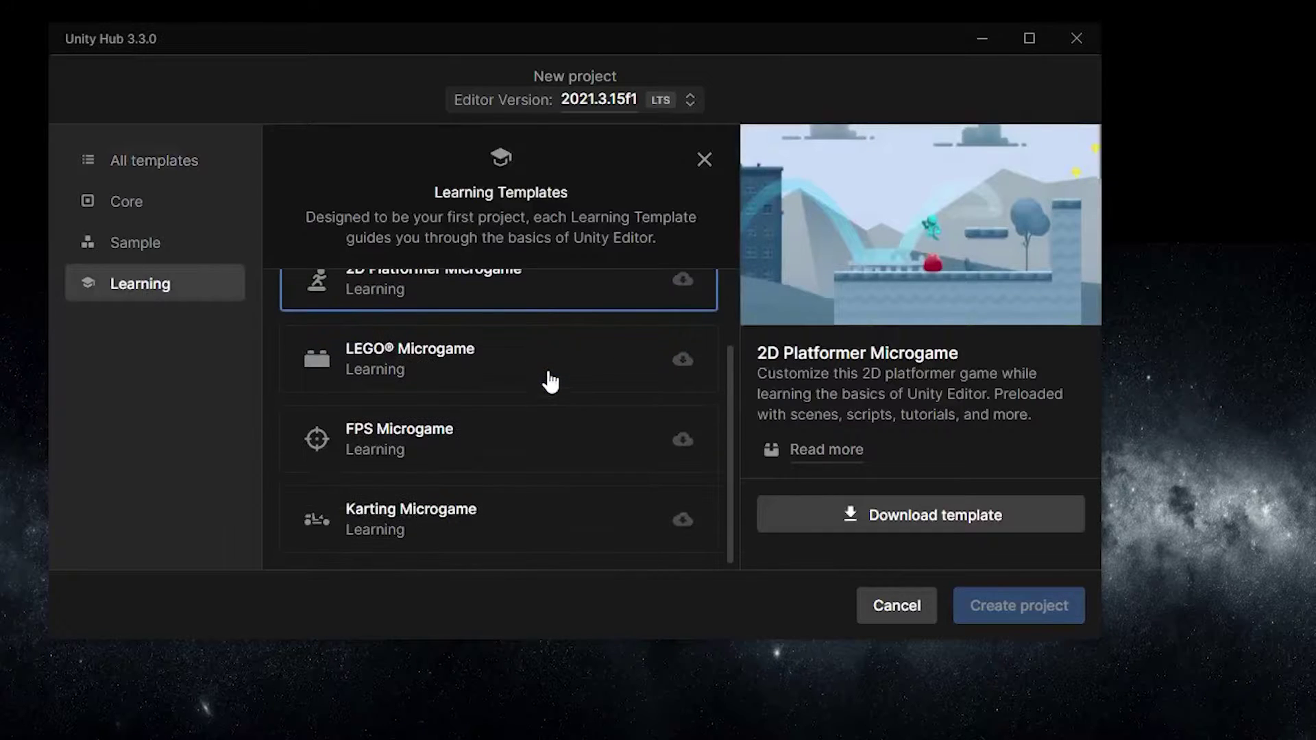
{"action": "scroll", "coordinate": [551, 381], "scroll_direction": "up", "scroll_amount": 2}
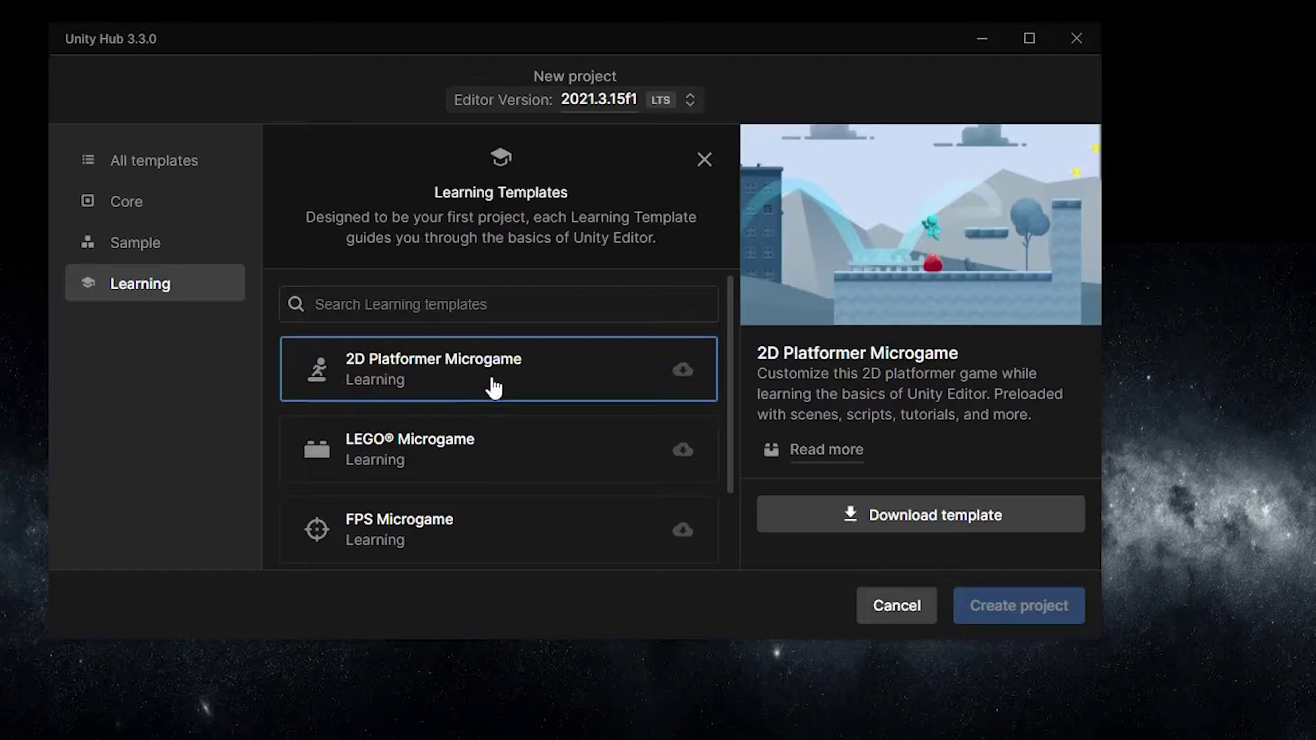
{"action": "scroll", "coordinate": [490, 385], "scroll_direction": "down", "scroll_amount": 2}
{"action": "scroll", "coordinate": [491, 386], "scroll_direction": "up", "scroll_amount": 2}
{"action": "scroll", "coordinate": [483, 378], "scroll_direction": "down", "scroll_amount": 2}
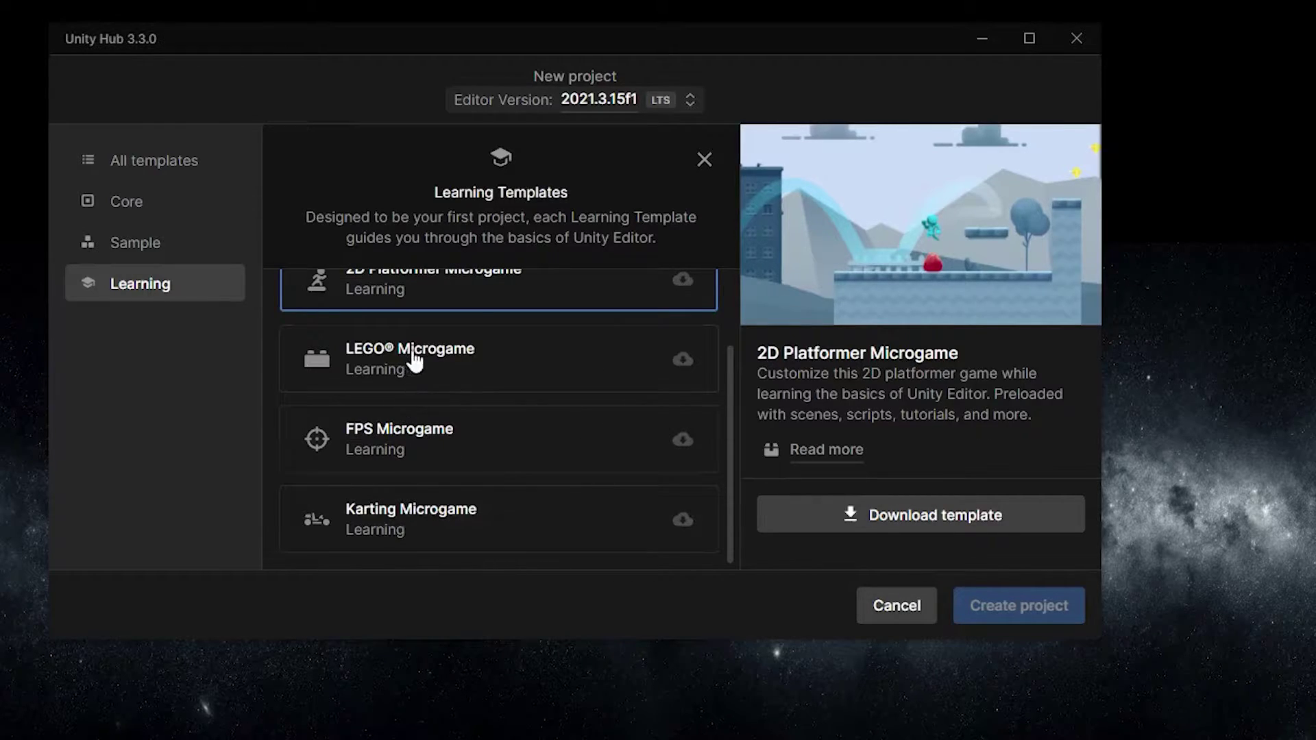
{"action": "scroll", "coordinate": [415, 363], "scroll_direction": "up", "scroll_amount": 2}
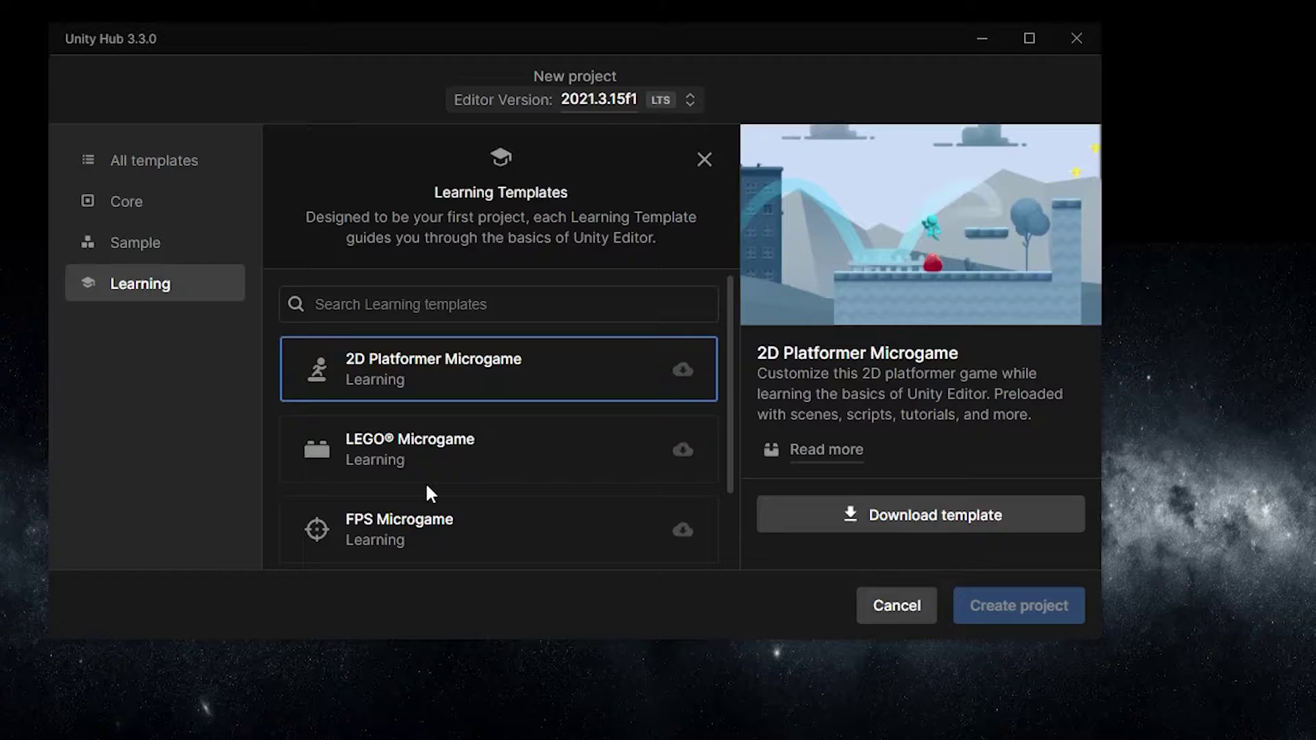
Choose the 3D core template from the full template list and look through the other available templates
{"action": "left_click", "coordinate": [148, 179]}
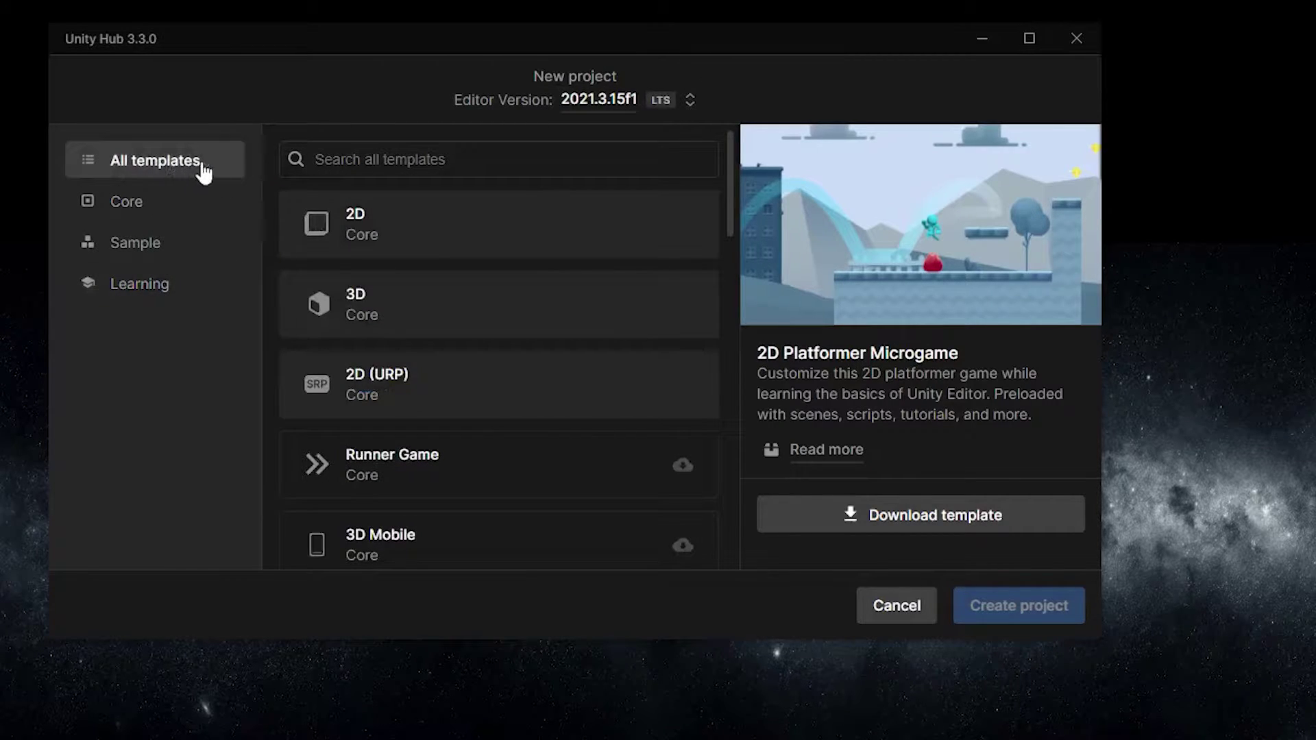
{"action": "left_click", "coordinate": [123, 296]}
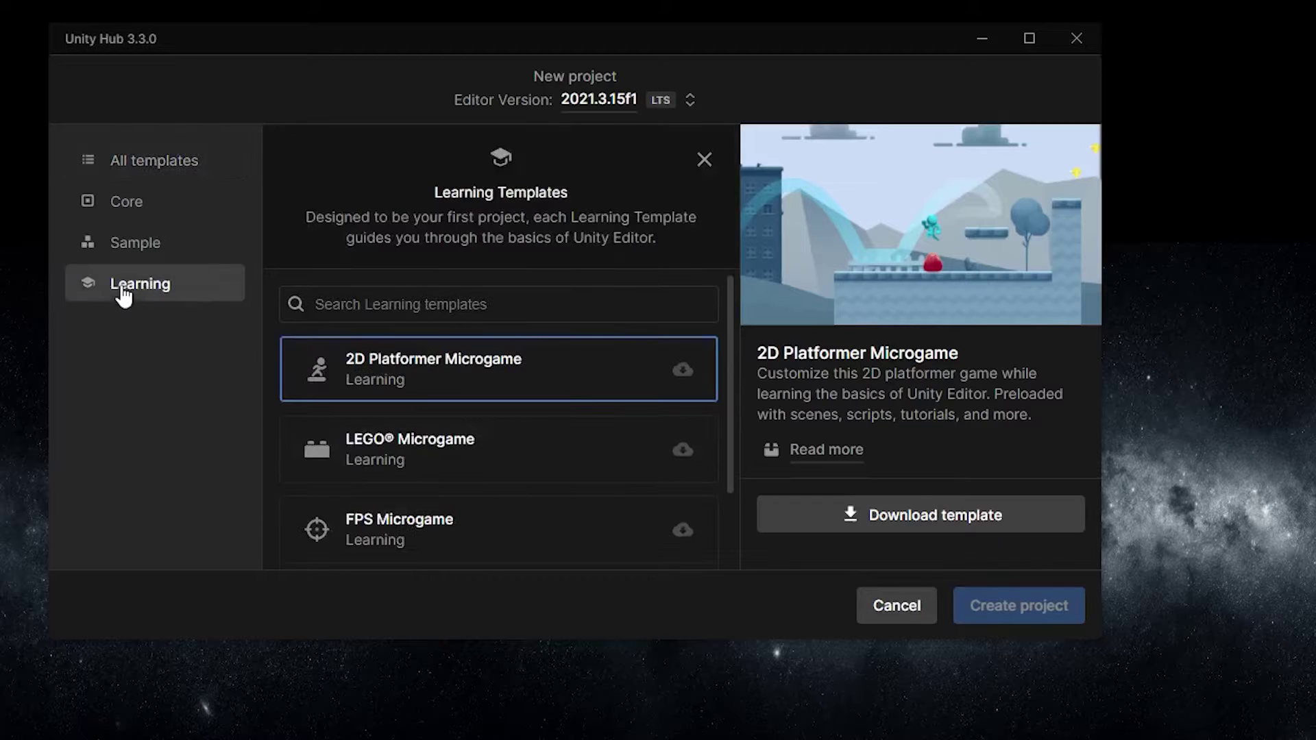
{"action": "left_click", "coordinate": [127, 172]}
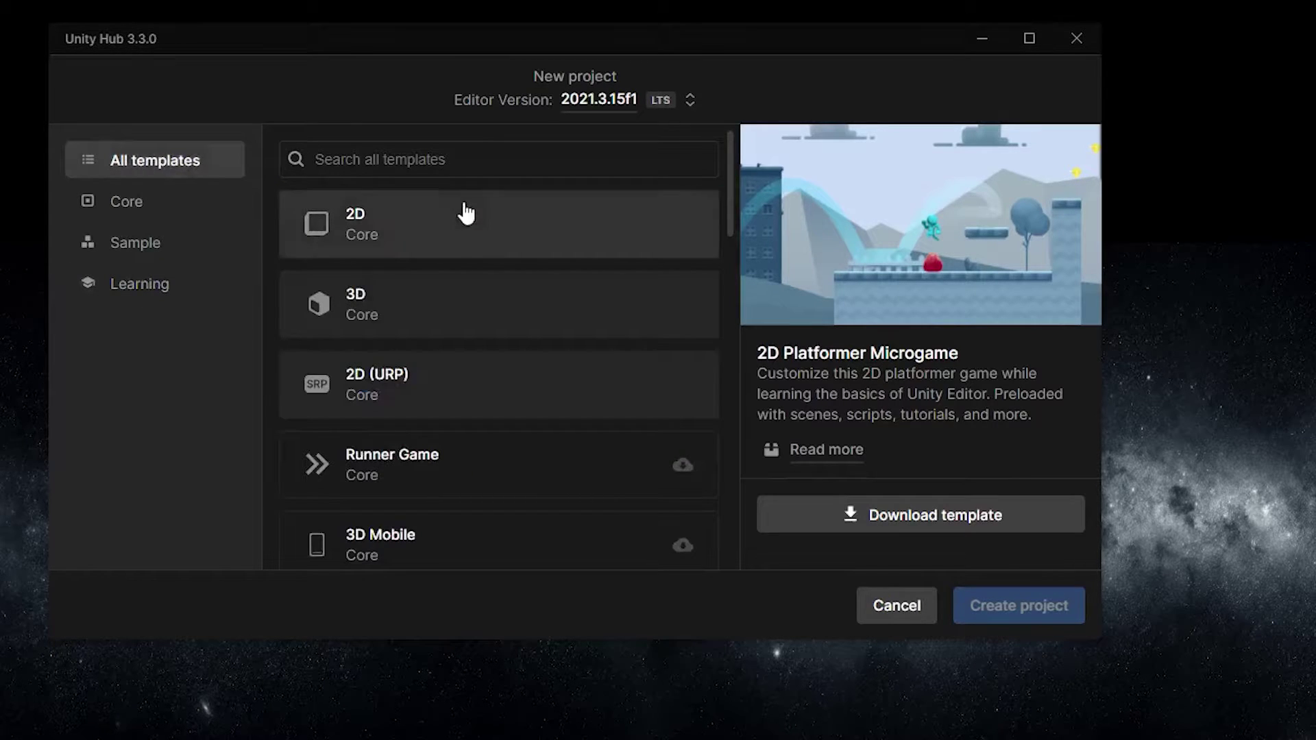
{"action": "left_click", "coordinate": [380, 311]}
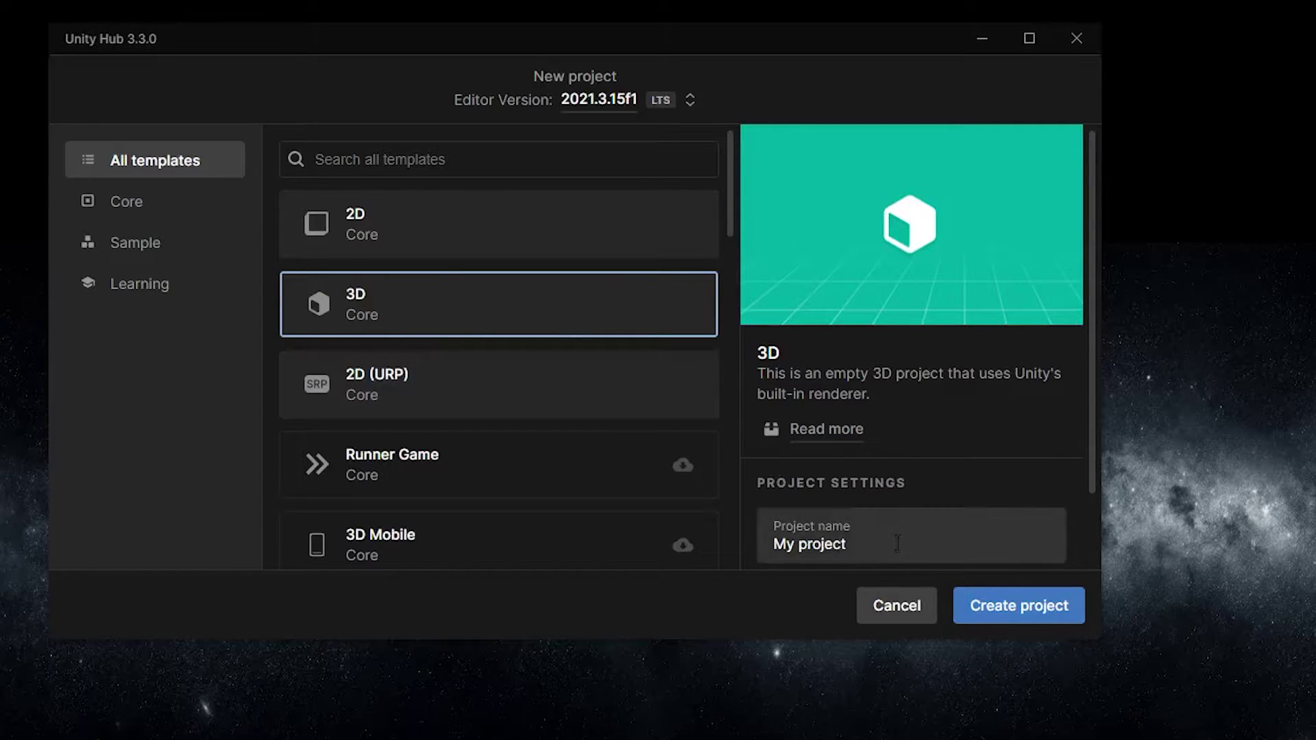
{"action": "scroll", "coordinate": [555, 405], "scroll_direction": "down", "scroll_amount": 3}
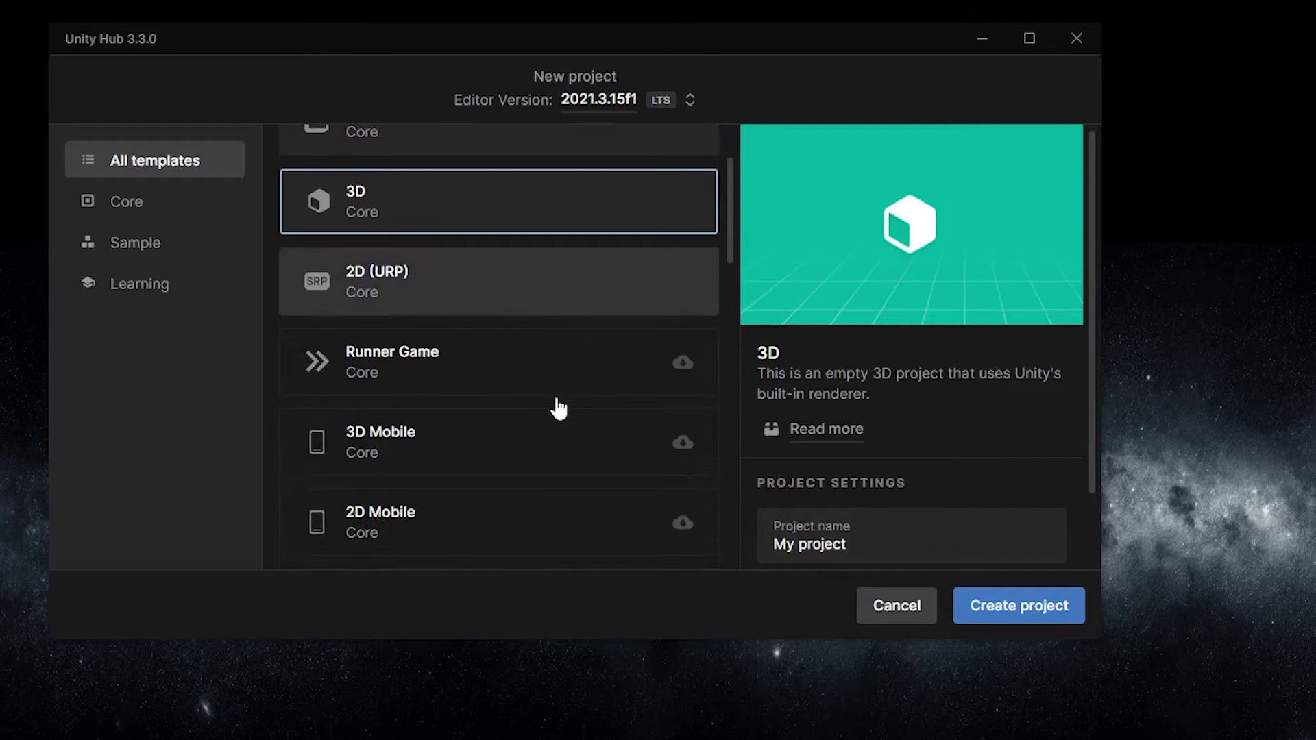
{"action": "scroll", "coordinate": [558, 405], "scroll_direction": "up", "scroll_amount": 4}
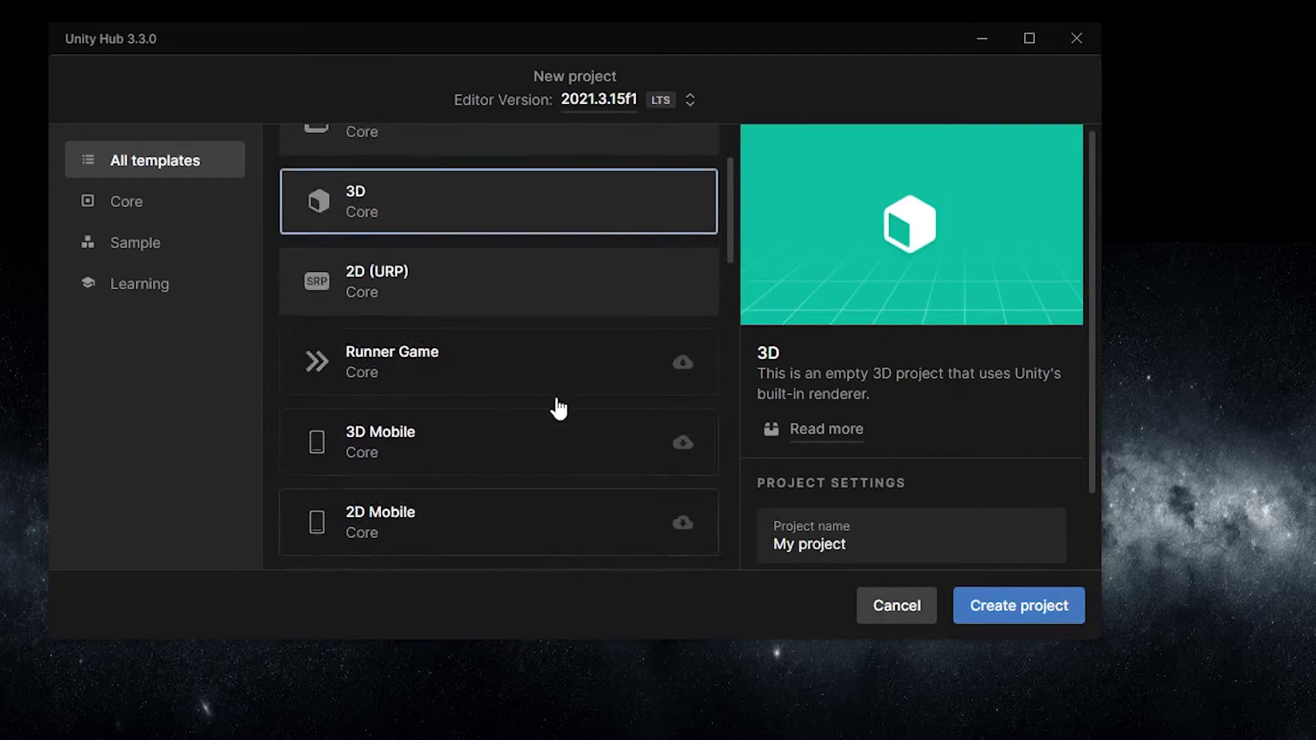
{"action": "scroll", "coordinate": [556, 401], "scroll_direction": "down", "scroll_amount": 3}
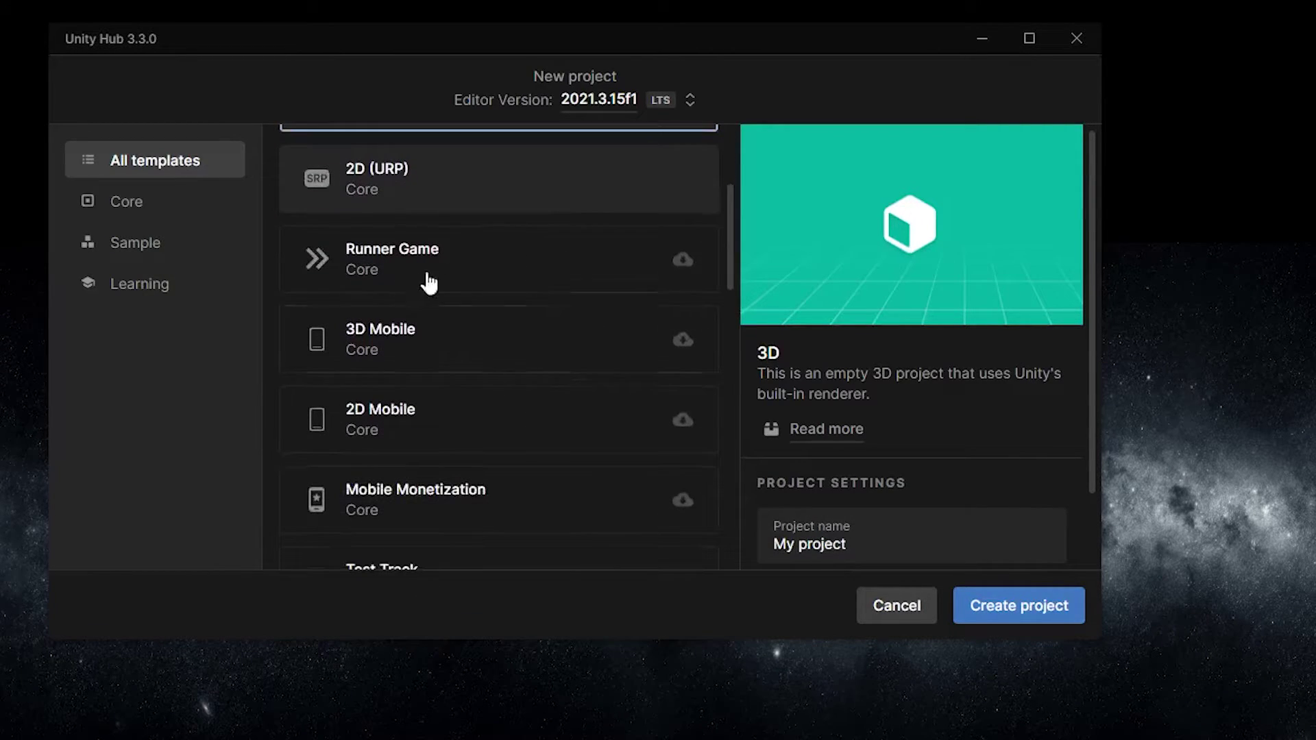
{"action": "scroll", "coordinate": [502, 376], "scroll_direction": "down", "scroll_amount": 2}
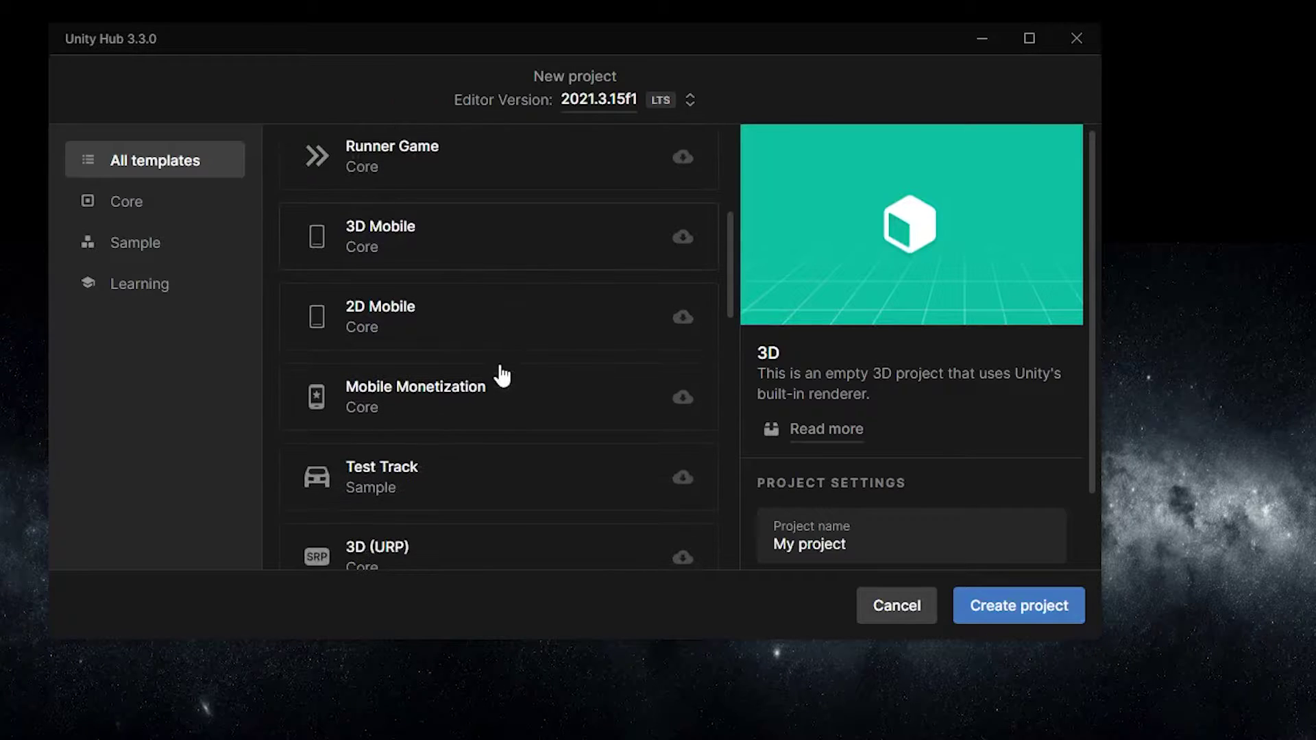
{"action": "scroll", "coordinate": [488, 369], "scroll_direction": "down", "scroll_amount": 6}
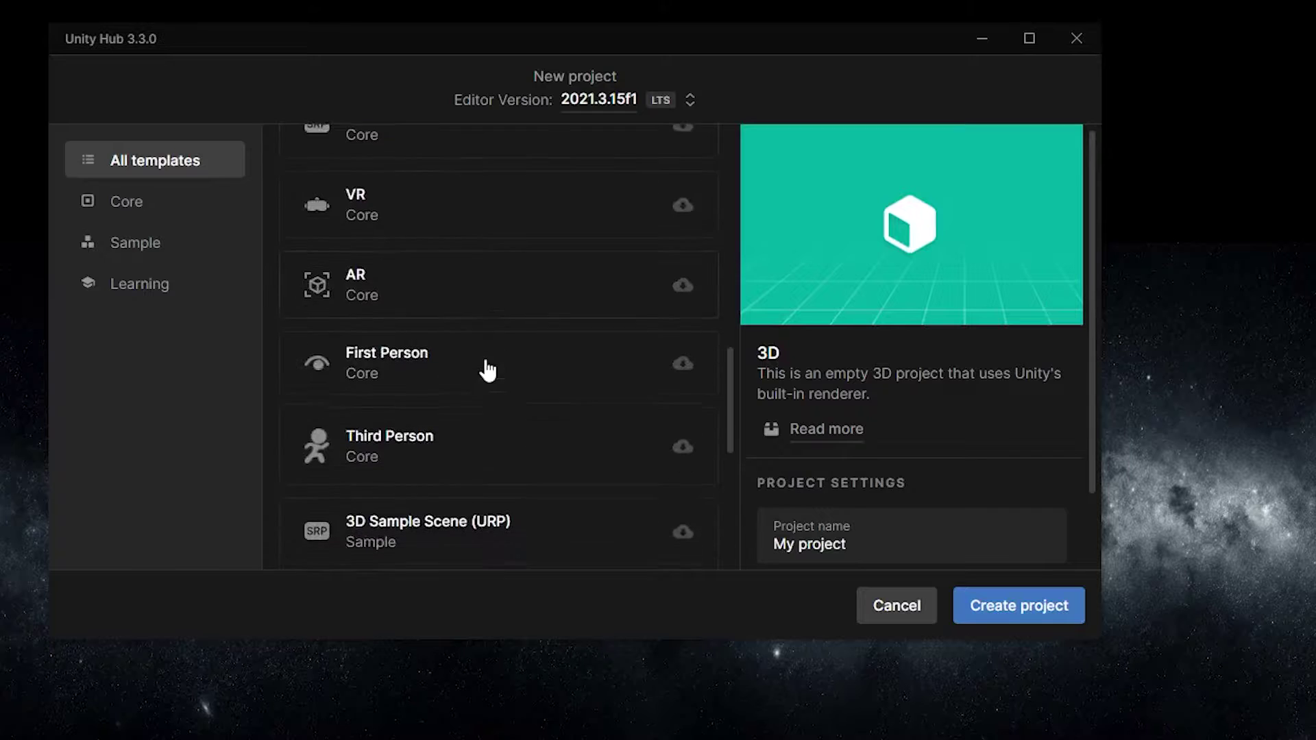
{"action": "scroll", "coordinate": [488, 371], "scroll_direction": "up", "scroll_amount": 8}
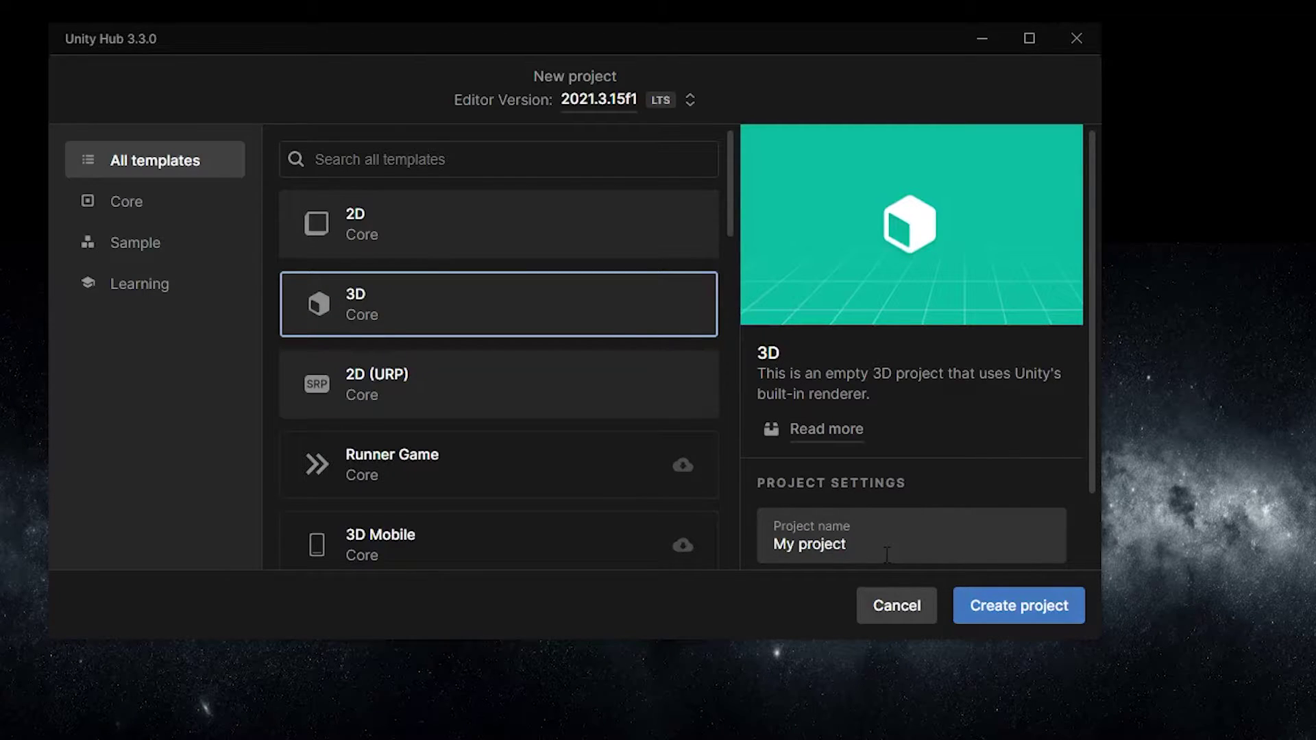
Name the 3D project "Projet quest" and create it in the default location
{"action": "left_click", "coordinate": [886, 554]}
{"action": "scroll", "coordinate": [825, 464], "scroll_direction": "down", "scroll_amount": 1}
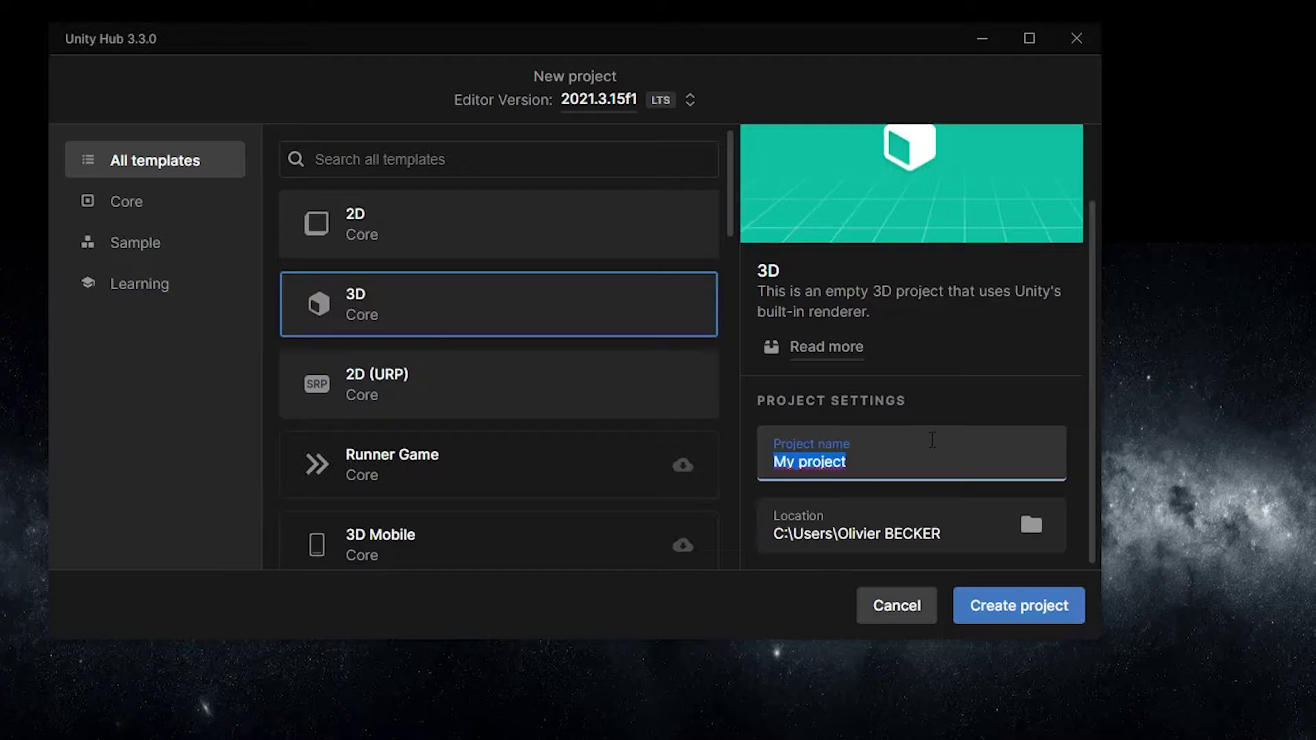
{"action": "type", "text": "Proje"}
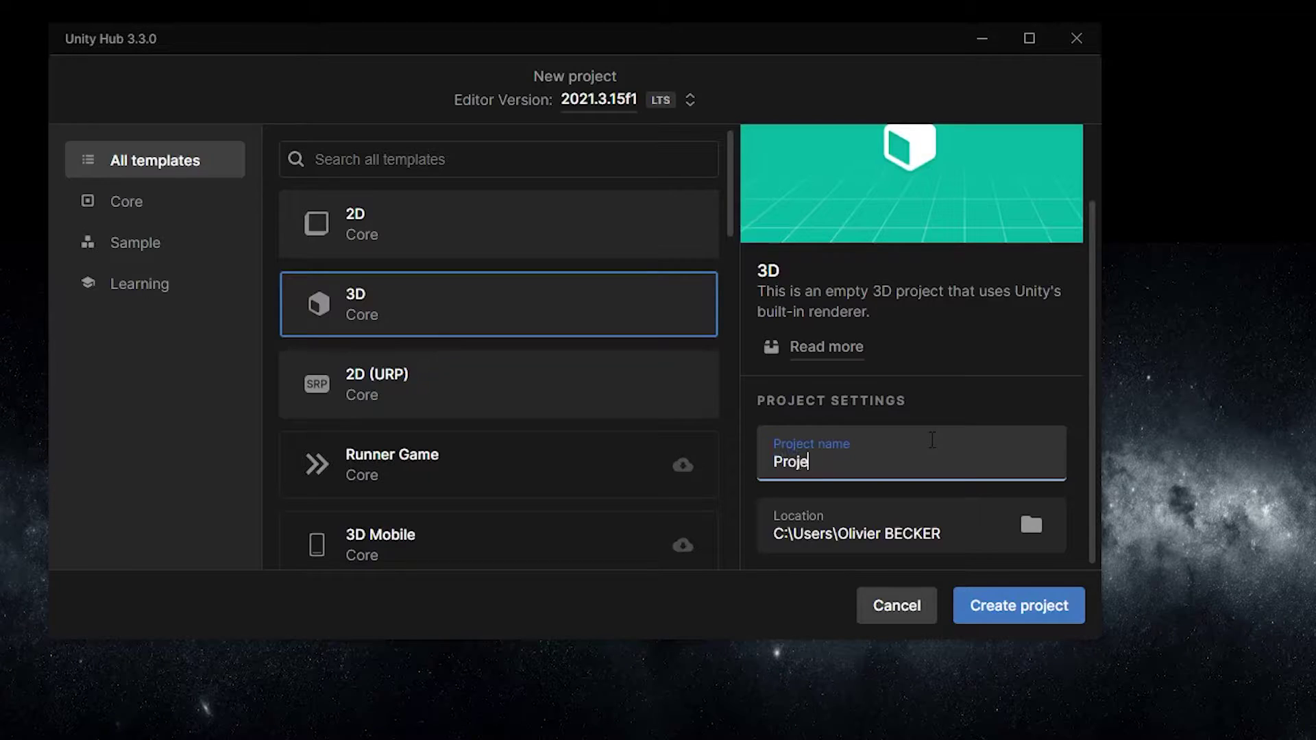
{"action": "type", "text": "t quest"}
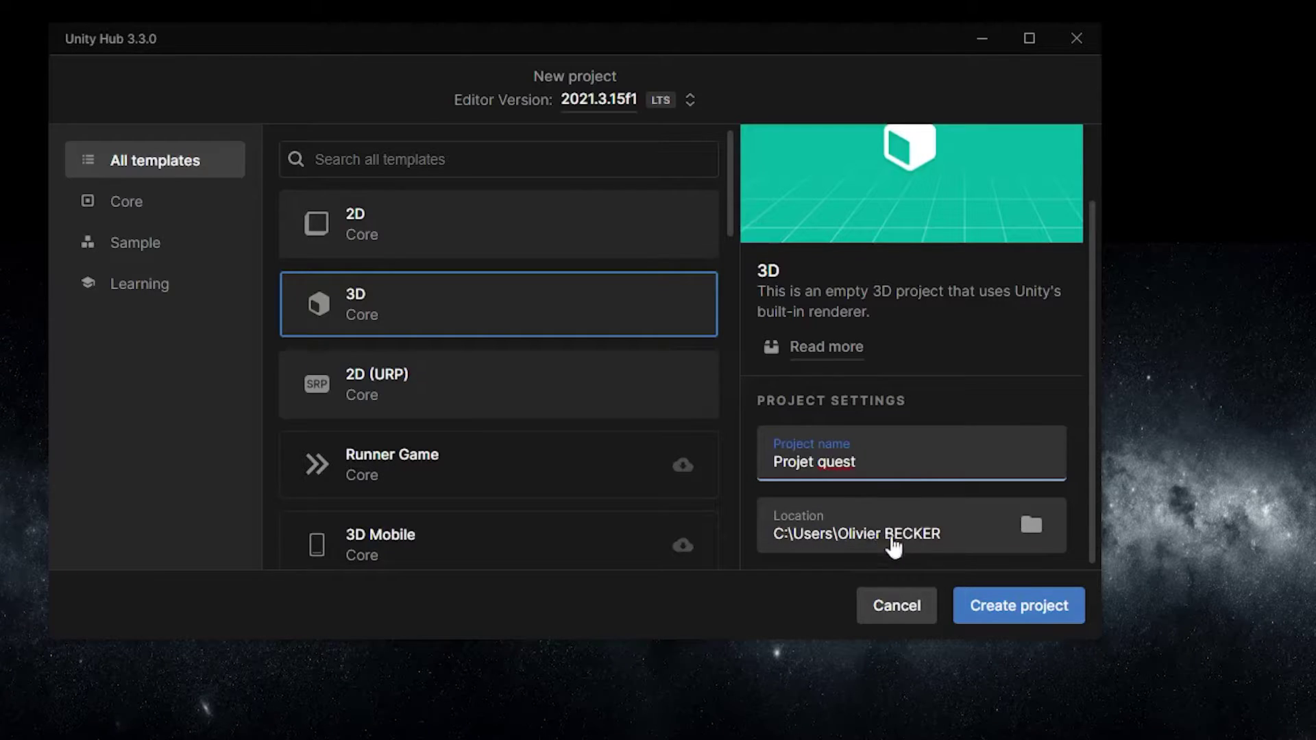
{"action": "left_click", "coordinate": [1042, 612]}
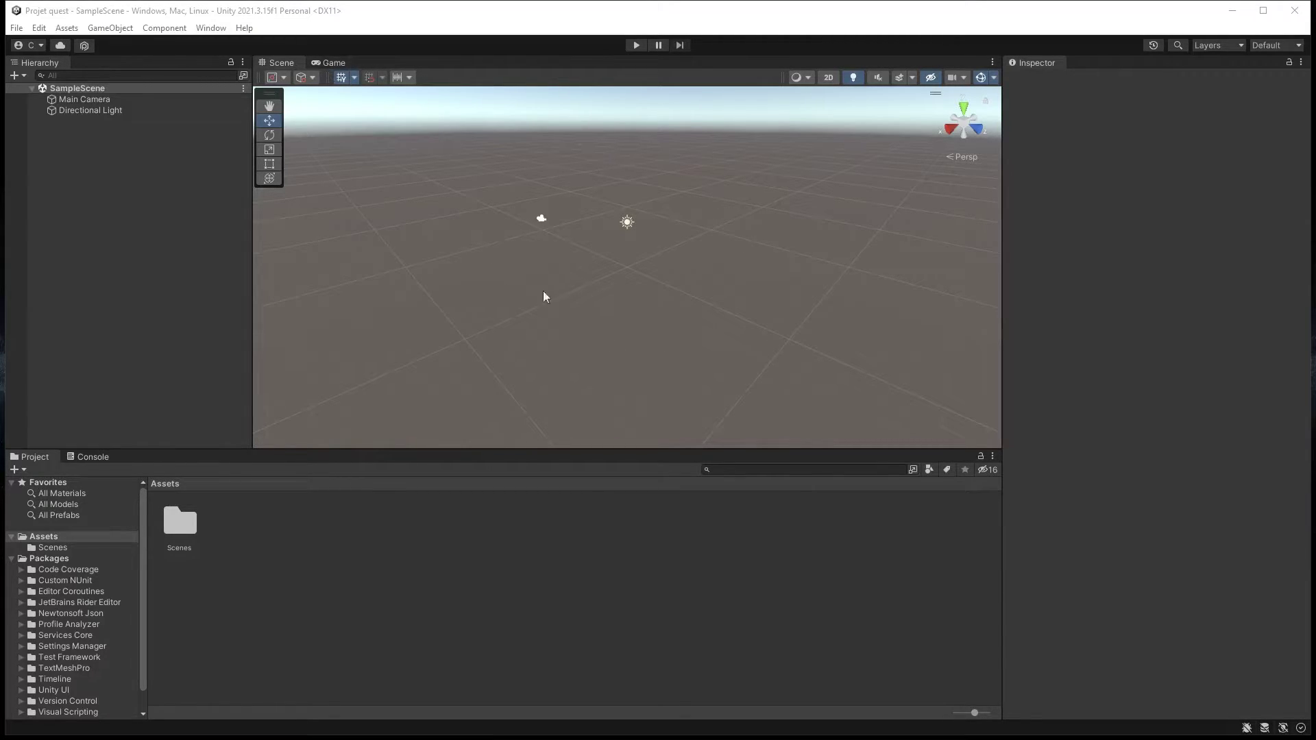
Compare the Game and Scene views of SampleScene and look over the project's asset and package folders
{"action": "left_click", "coordinate": [320, 63]}
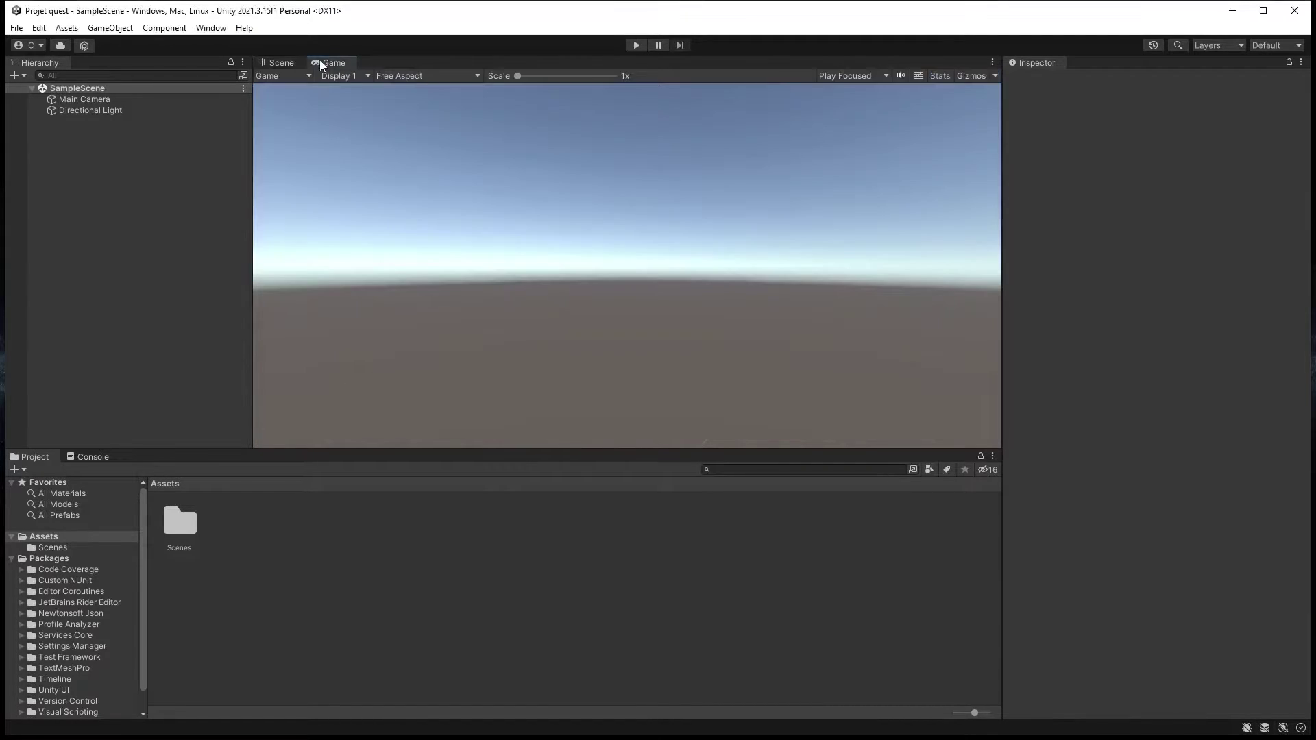
{"action": "left_click", "coordinate": [283, 61]}
{"action": "left_click", "coordinate": [326, 62]}
{"action": "left_click", "coordinate": [282, 60]}
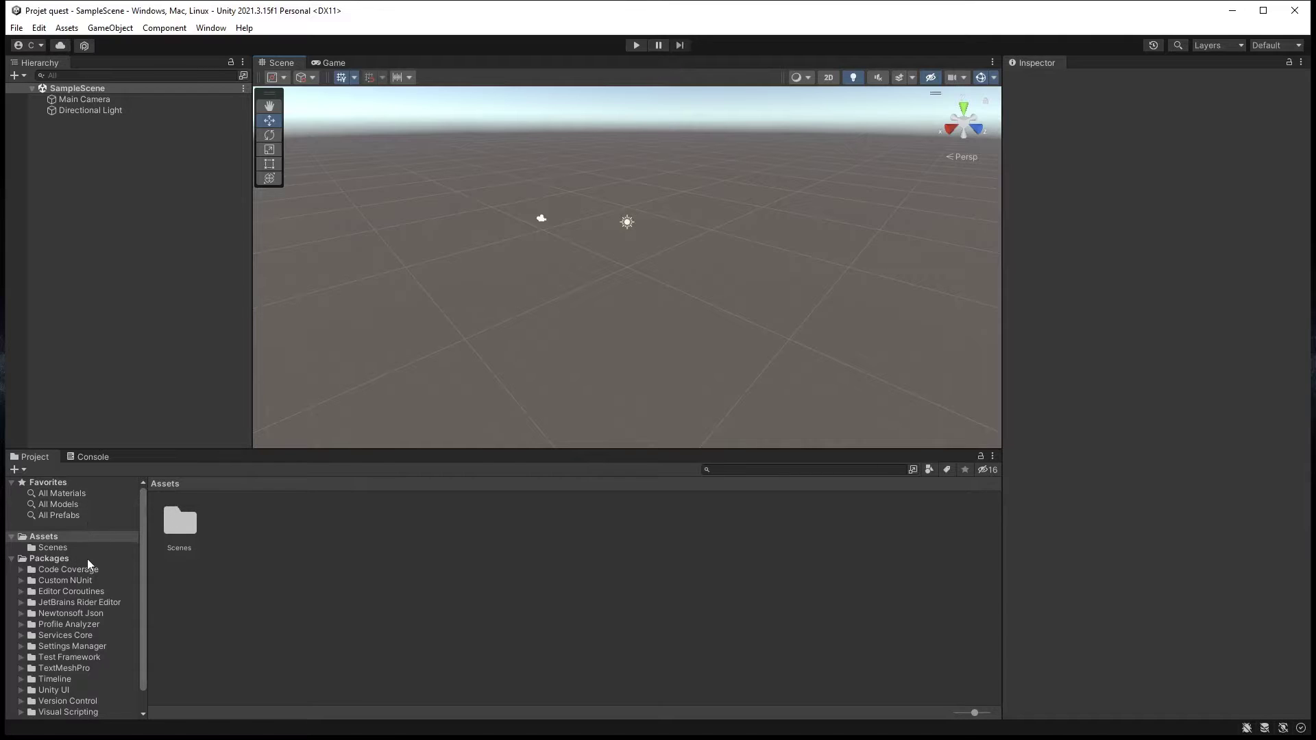
{"action": "scroll", "coordinate": [87, 561], "scroll_direction": "down", "scroll_amount": 1}
{"action": "scroll", "coordinate": [88, 559], "scroll_direction": "up", "scroll_amount": 1}
Install XR Plugin Management from the project settings
{"action": "left_click", "coordinate": [39, 28]}
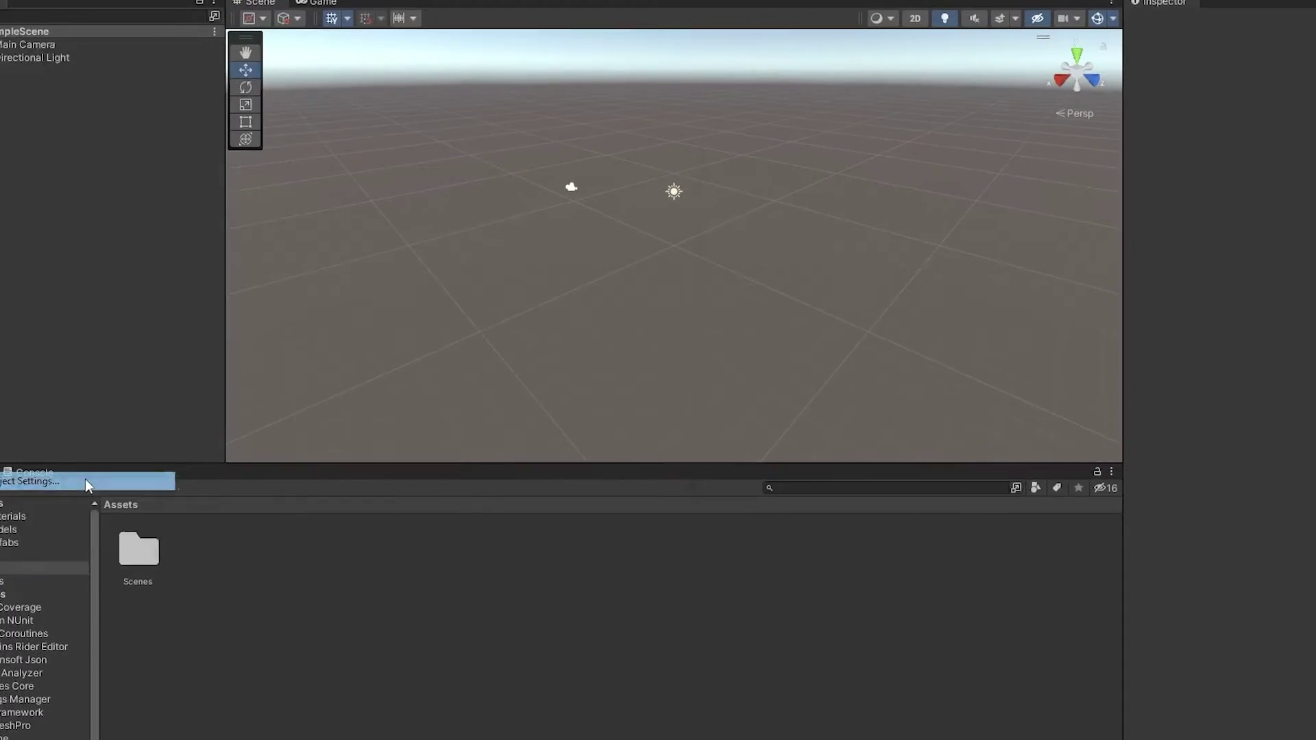
{"action": "left_click", "coordinate": [85, 479]}
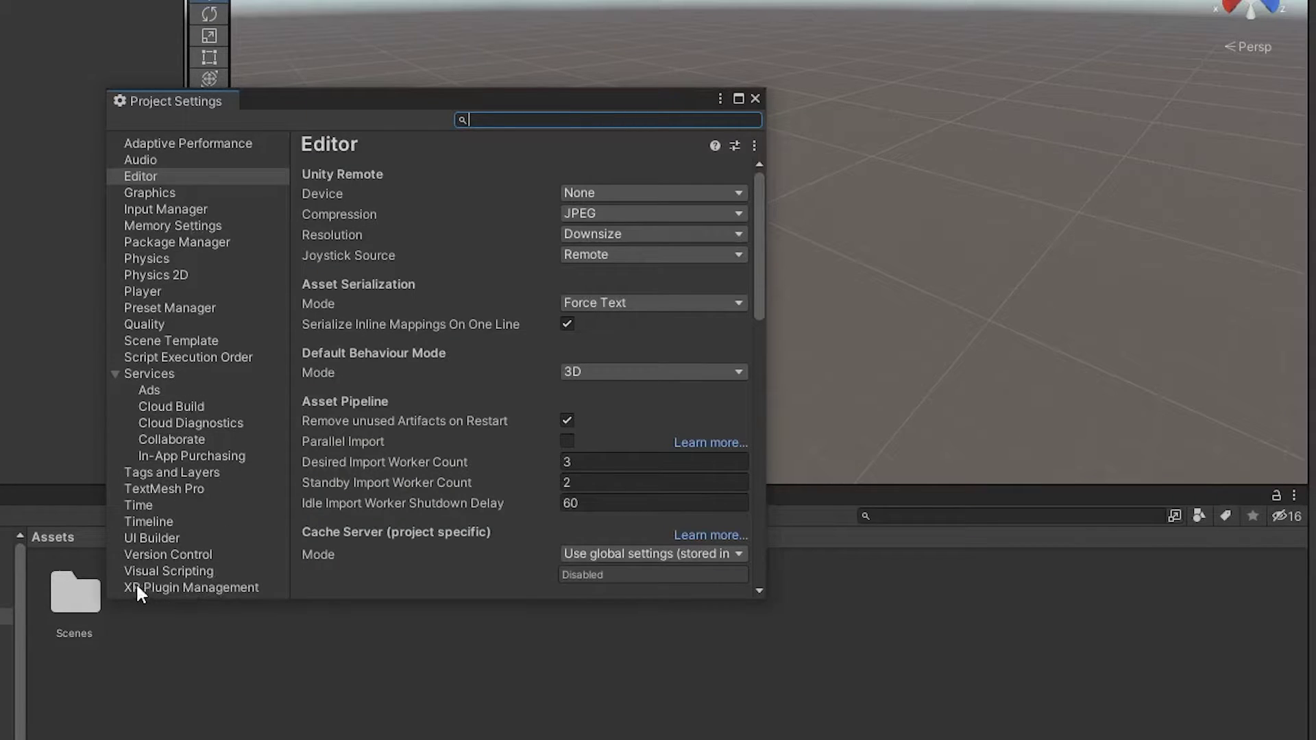
{"action": "left_click", "coordinate": [171, 588]}
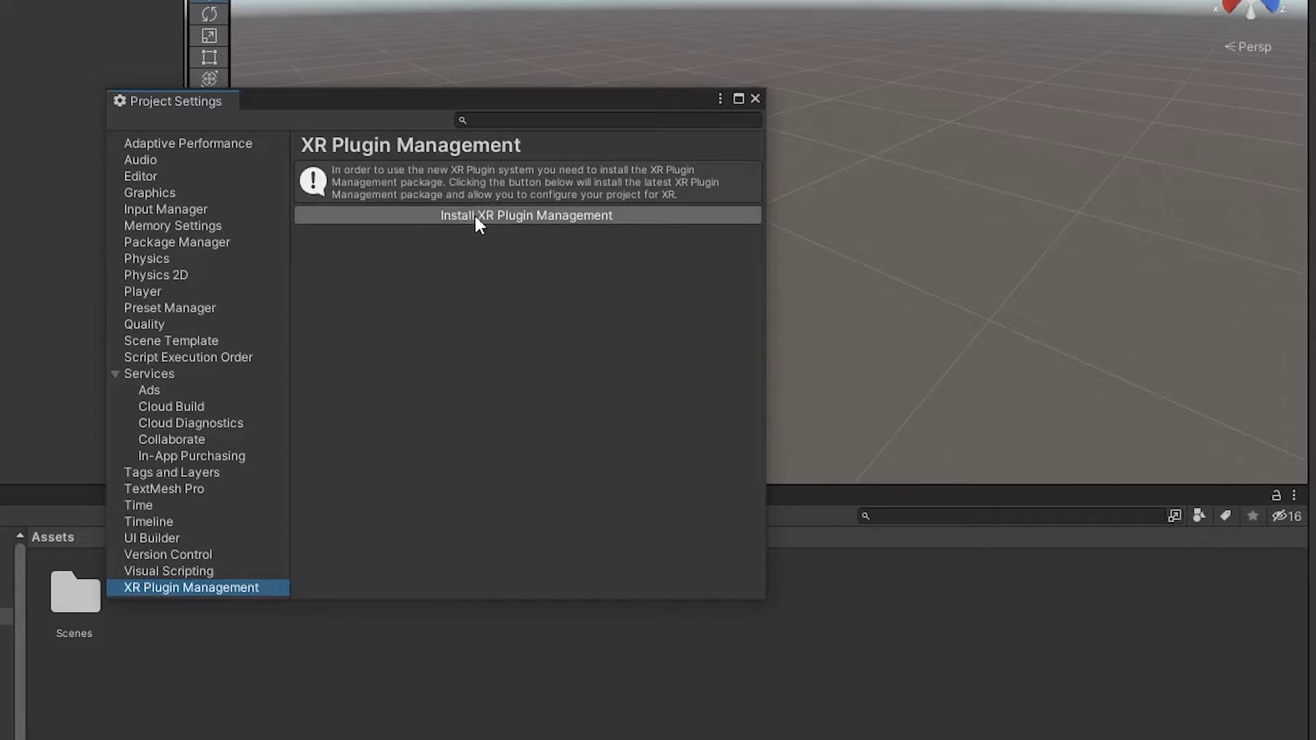
{"action": "left_click", "coordinate": [570, 216]}
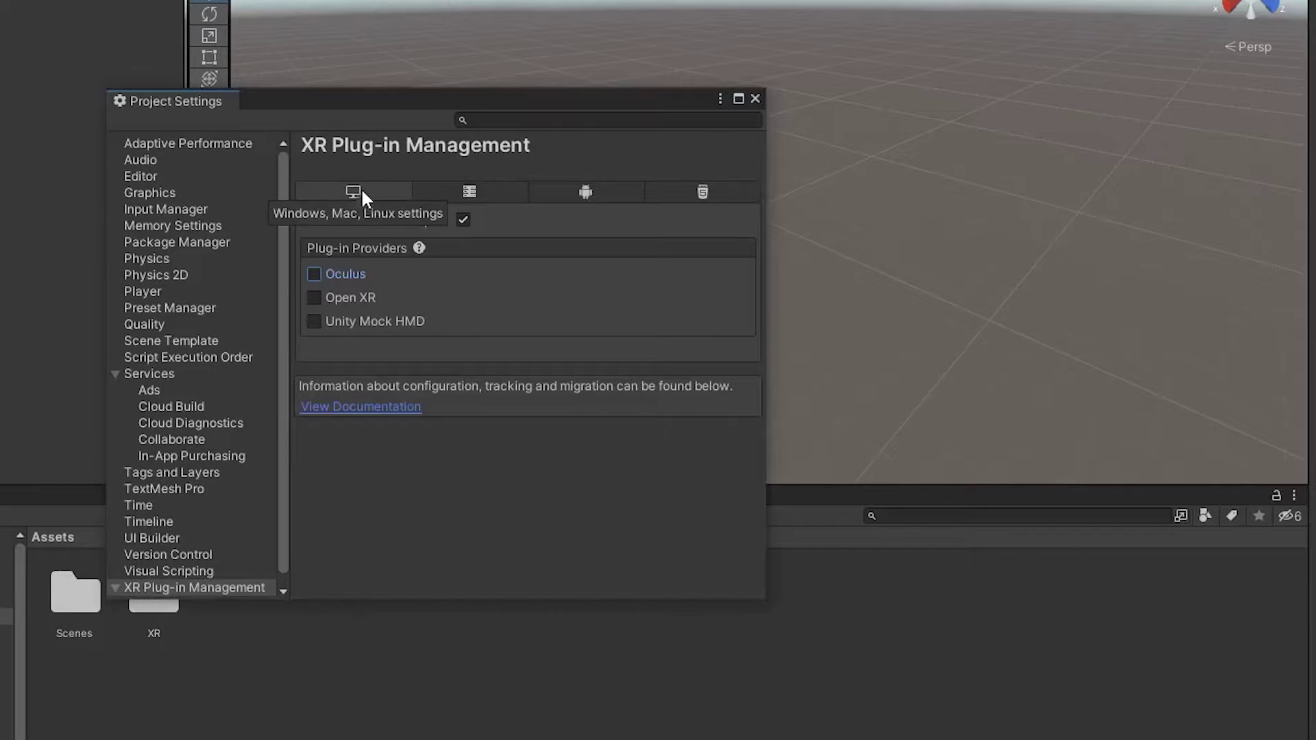
Enable the OpenXR plug-in provider for Windows, Mac, Linux and accept enabling the new input system backends with an editor restart
{"action": "left_click", "coordinate": [577, 194]}
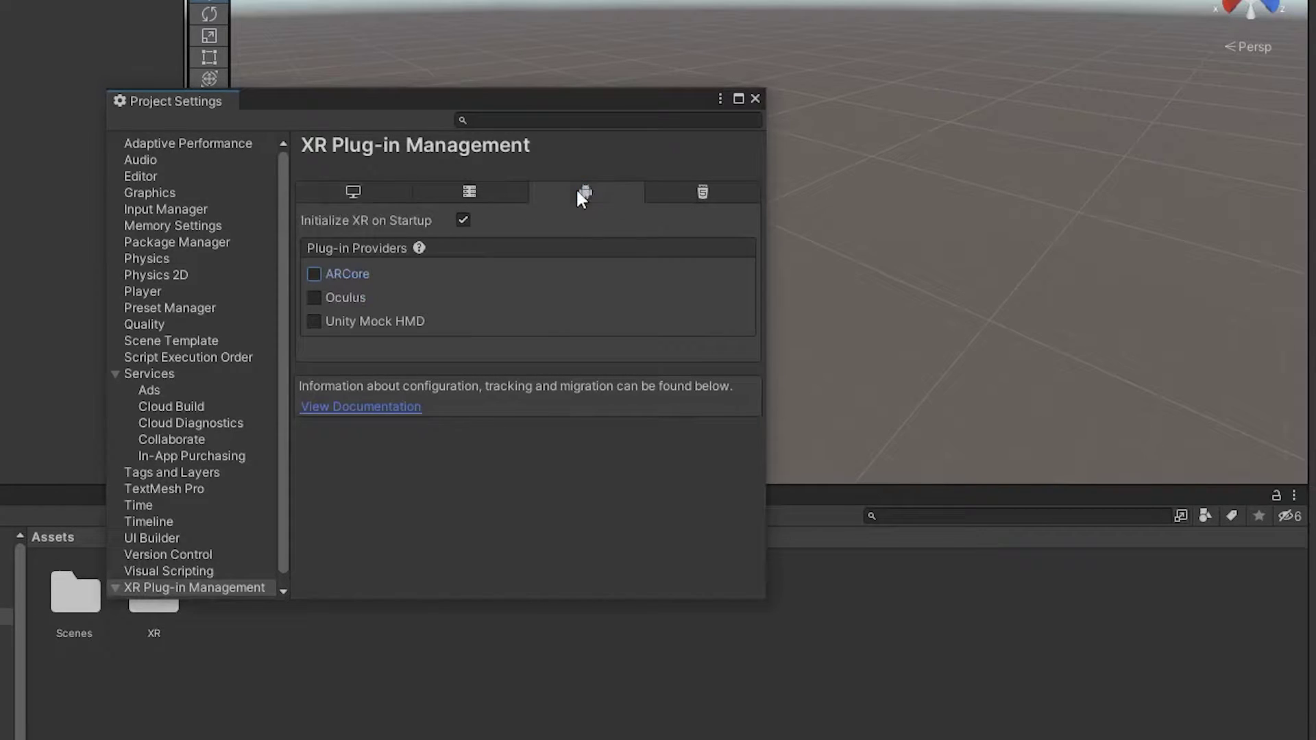
{"action": "left_click", "coordinate": [354, 191]}
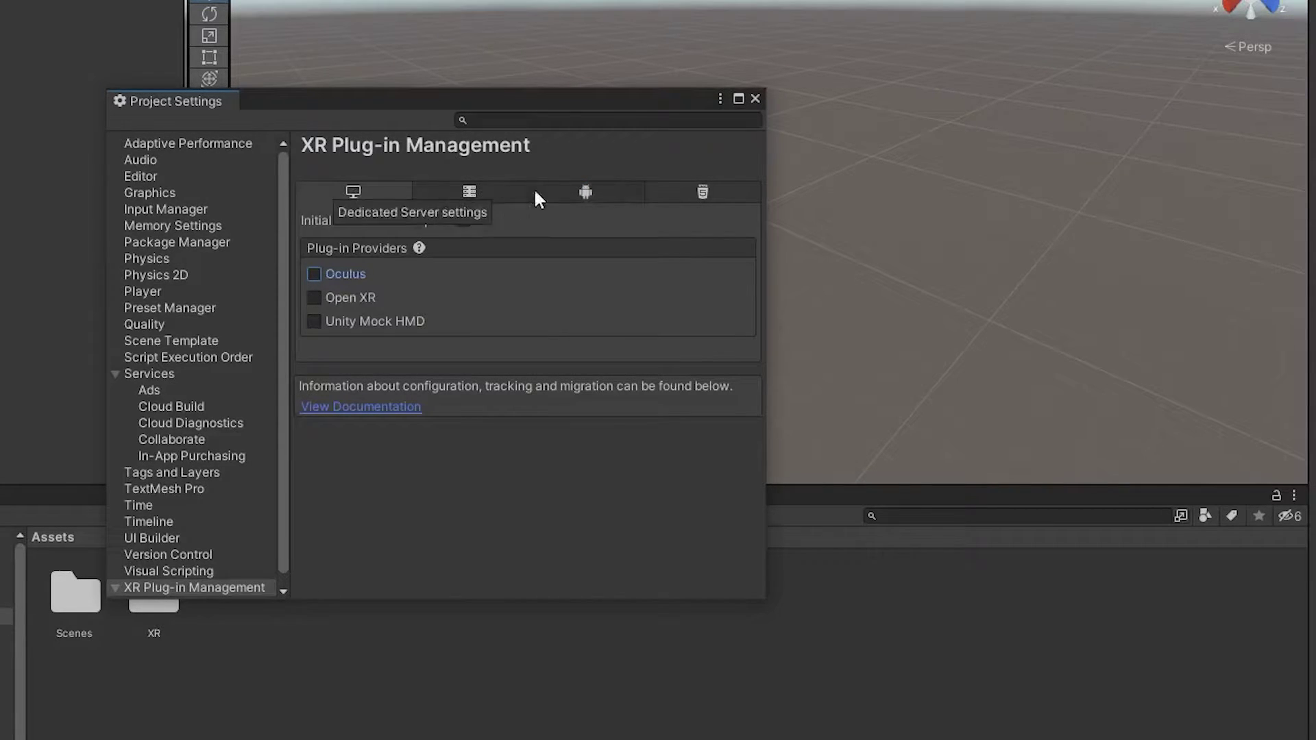
{"action": "left_click", "coordinate": [315, 298]}
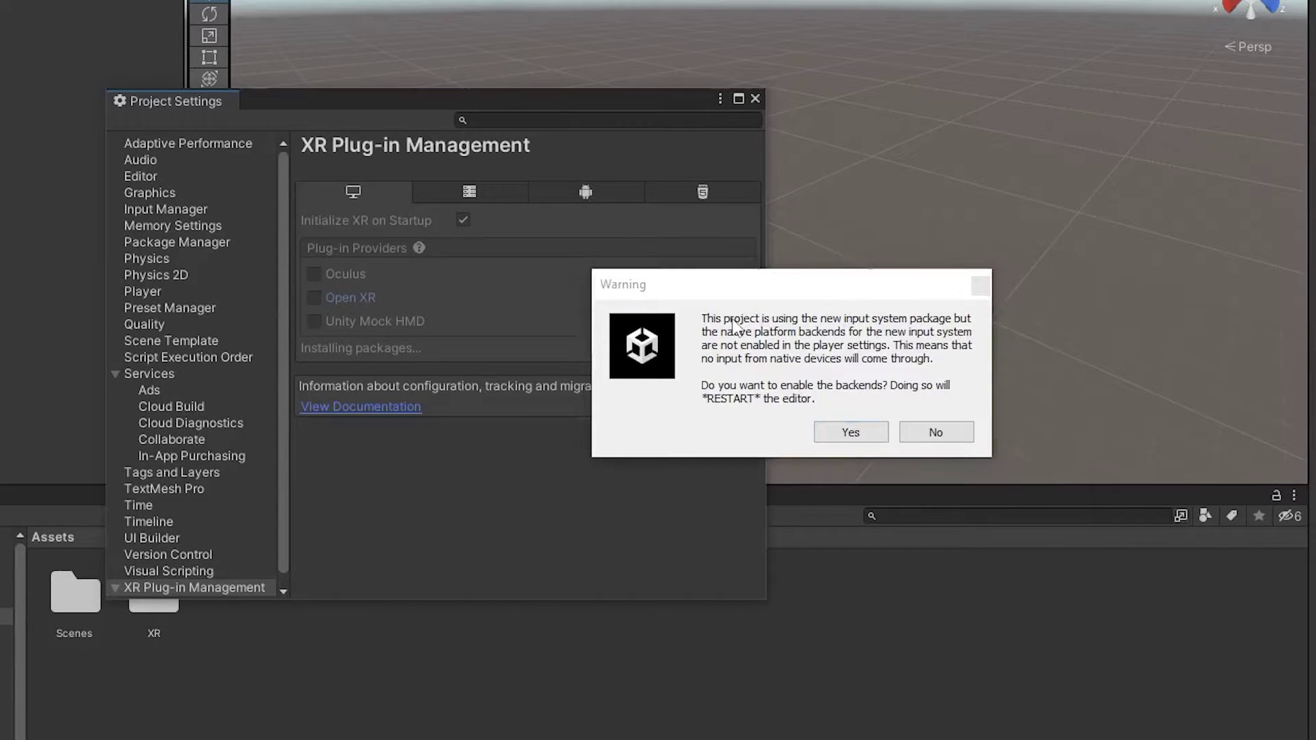
{"action": "left_click", "coordinate": [851, 433]}
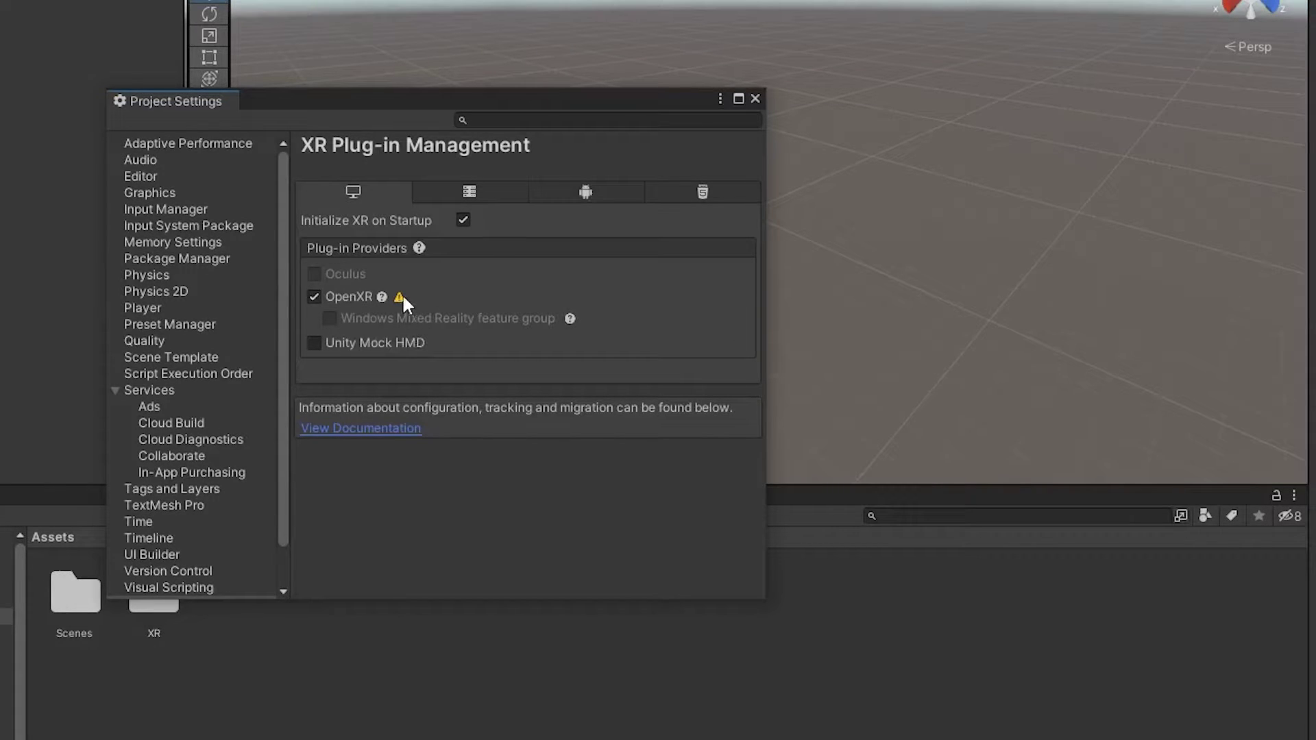
Resolve the desktop OpenXR validation issue by adding the Oculus Touch Controller Profile, and set the render mode to Multi-pass
{"action": "mouse_move", "coordinate": [399, 297]}
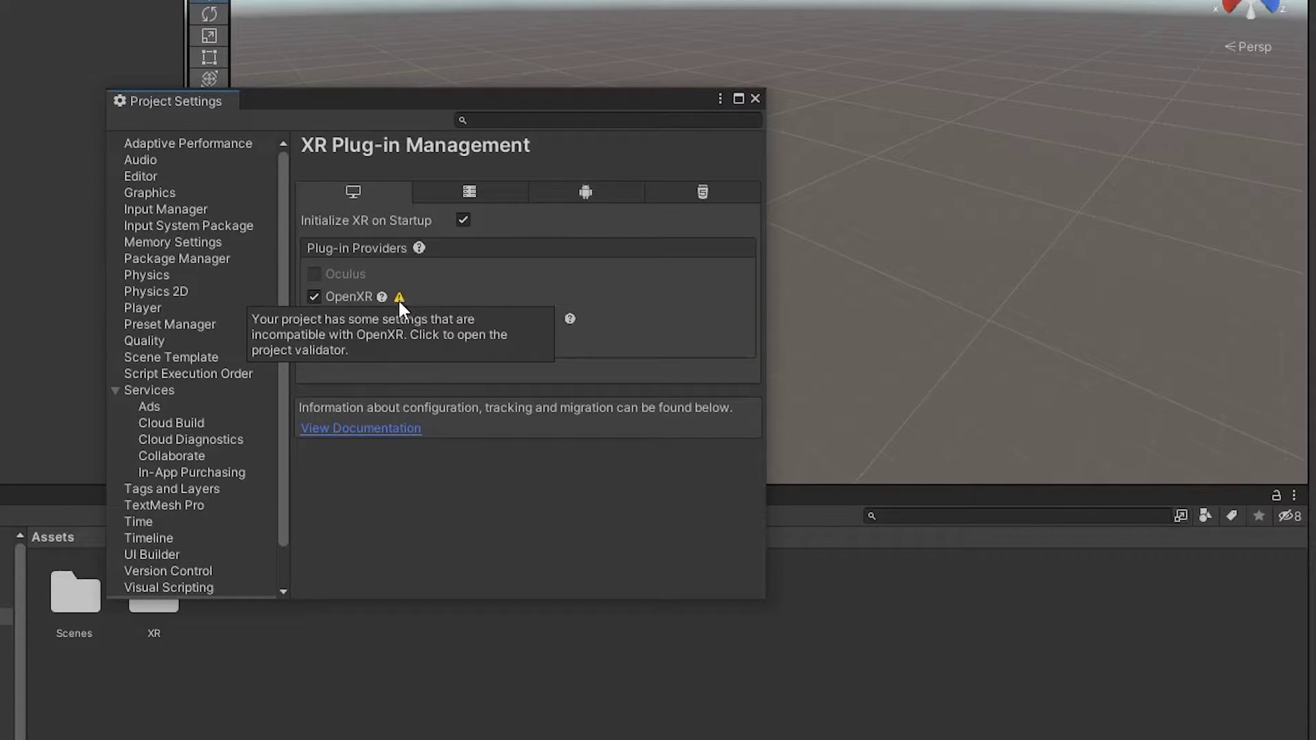
{"action": "left_click", "coordinate": [399, 298]}
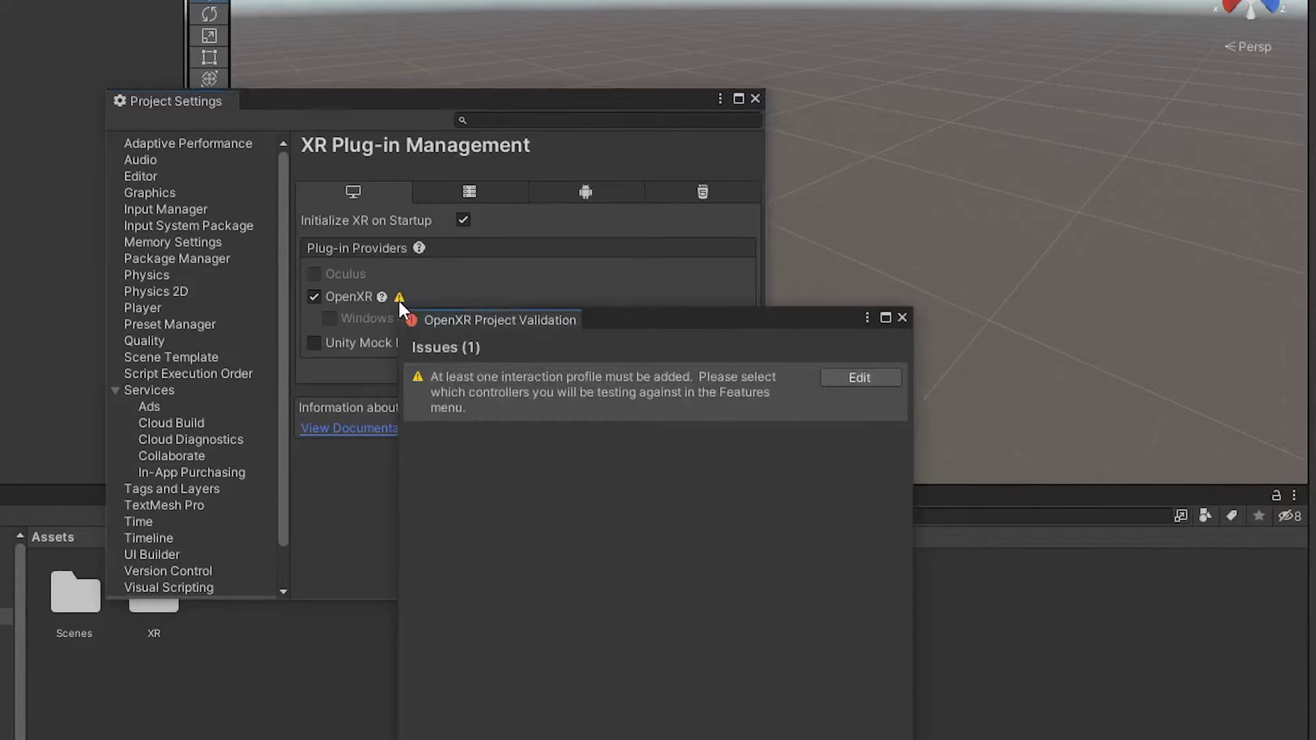
{"action": "left_click", "coordinate": [853, 377]}
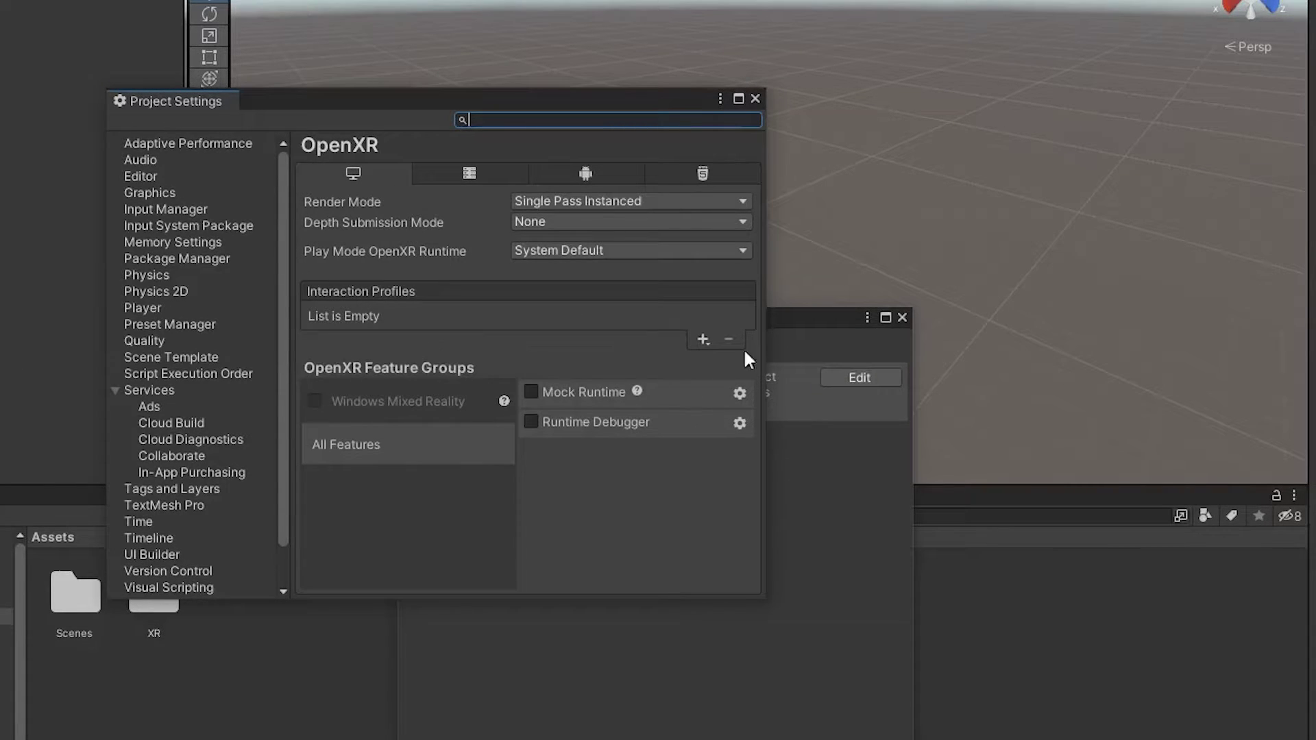
{"action": "left_click", "coordinate": [703, 340]}
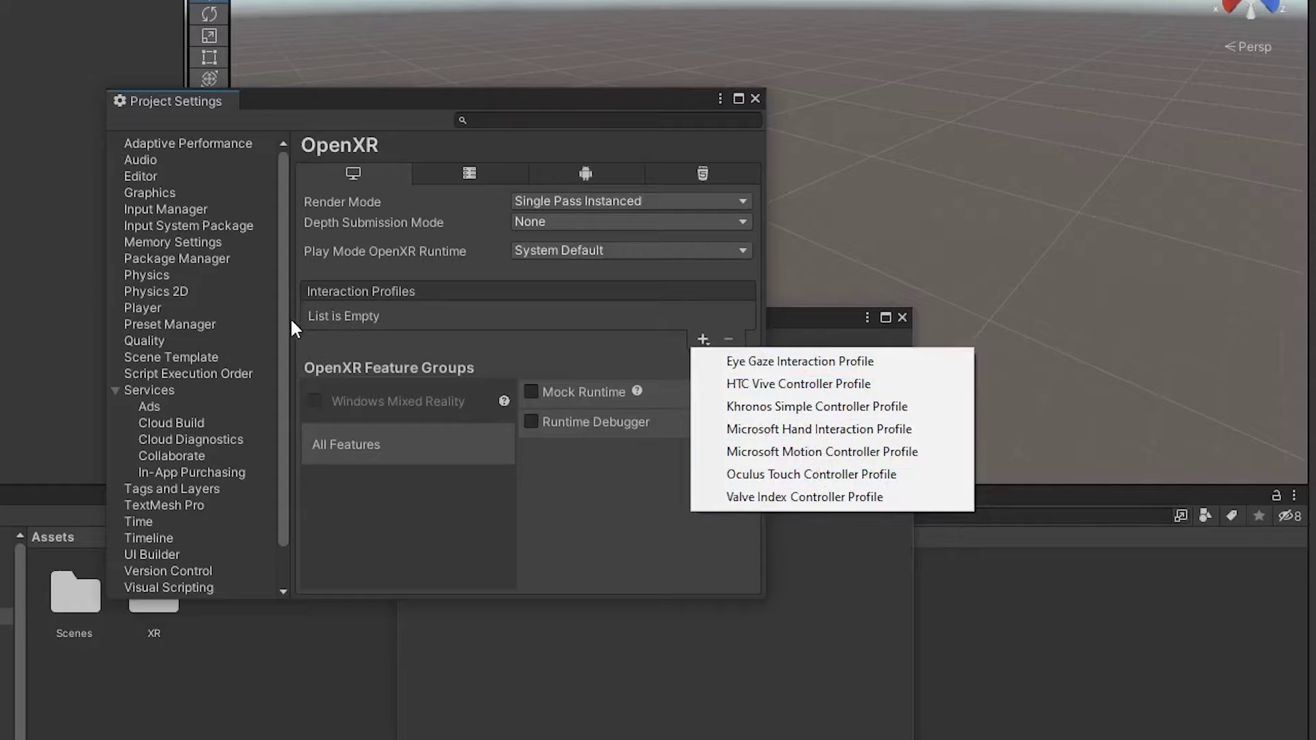
{"action": "left_click", "coordinate": [809, 476]}
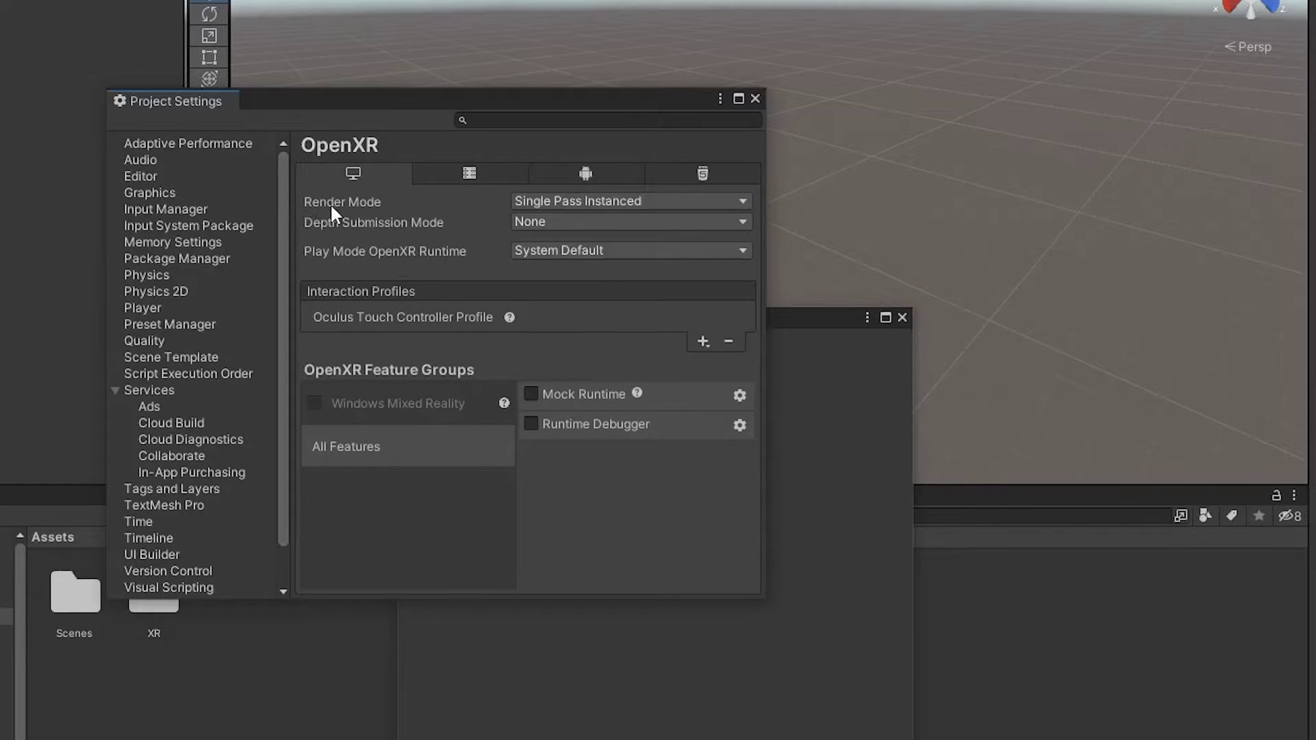
{"action": "left_click", "coordinate": [652, 200]}
{"action": "left_click", "coordinate": [639, 223]}
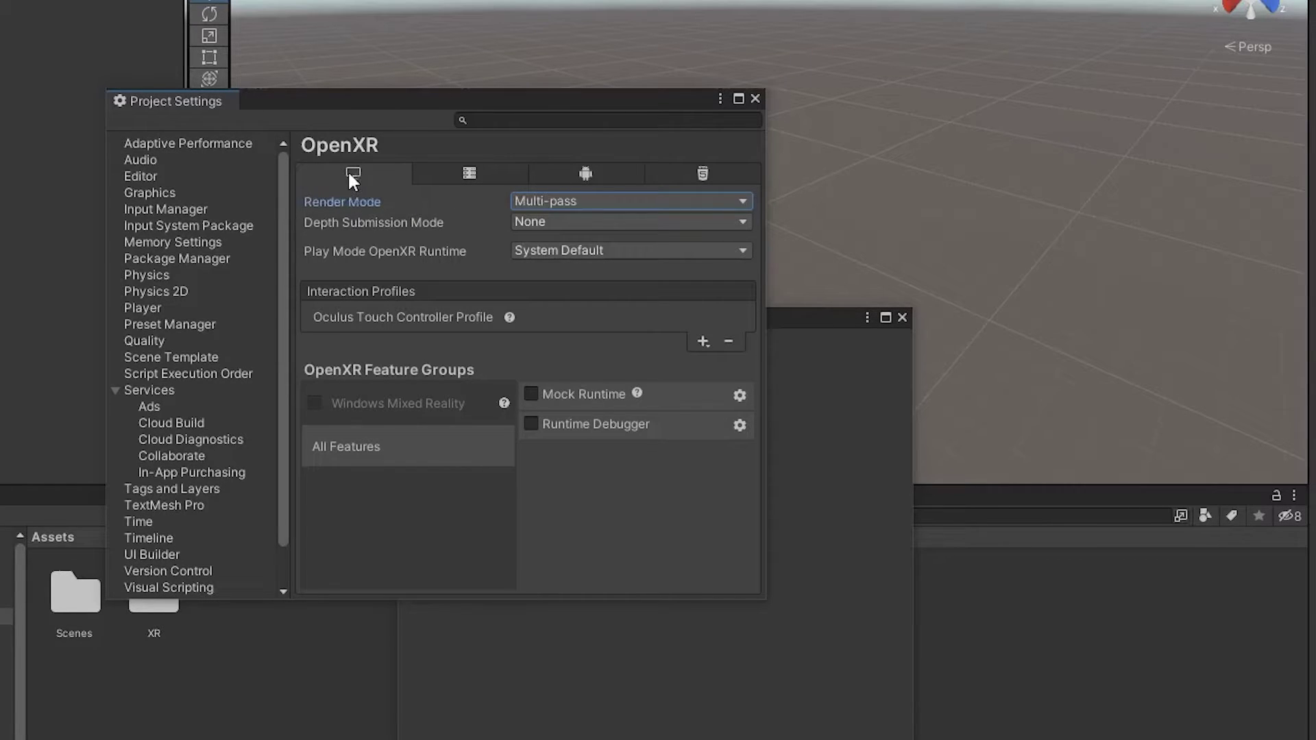
Add the Oculus Touch Controller Profile to the OpenXR interaction profiles for Android
{"action": "left_click", "coordinate": [597, 171]}
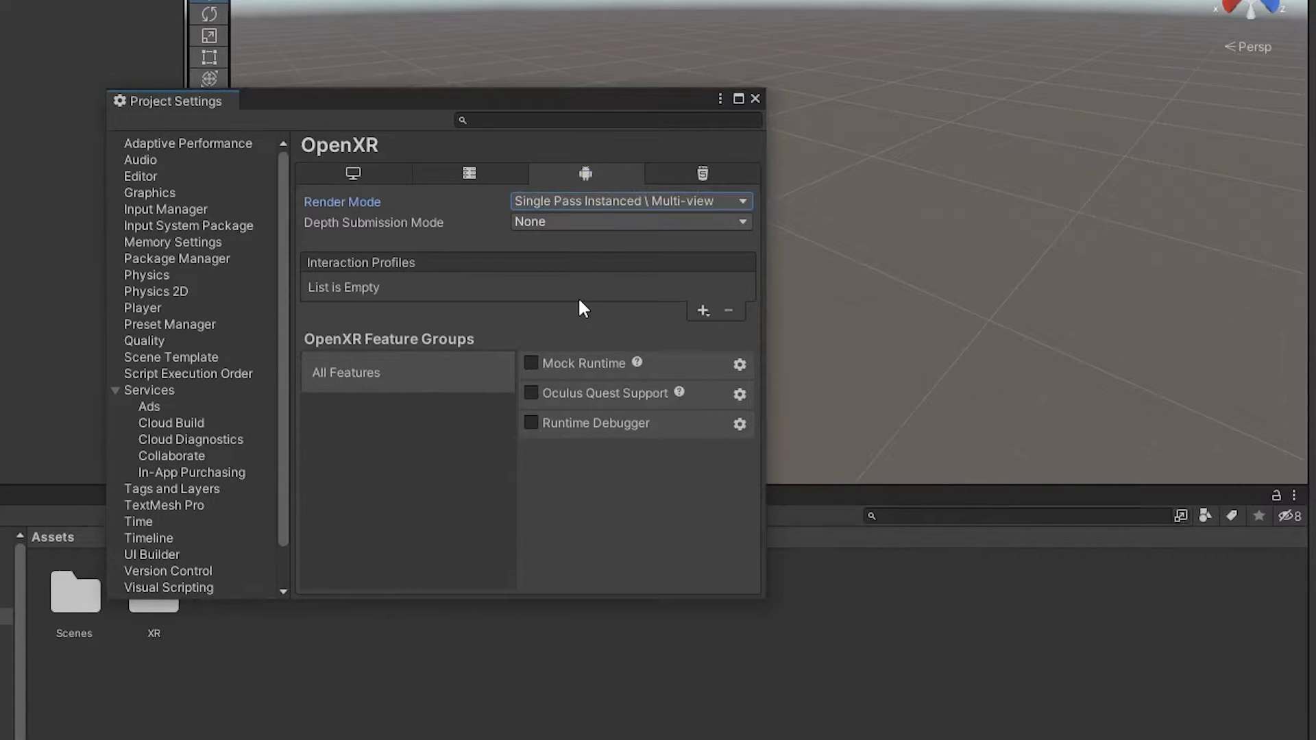
{"action": "left_click", "coordinate": [702, 311]}
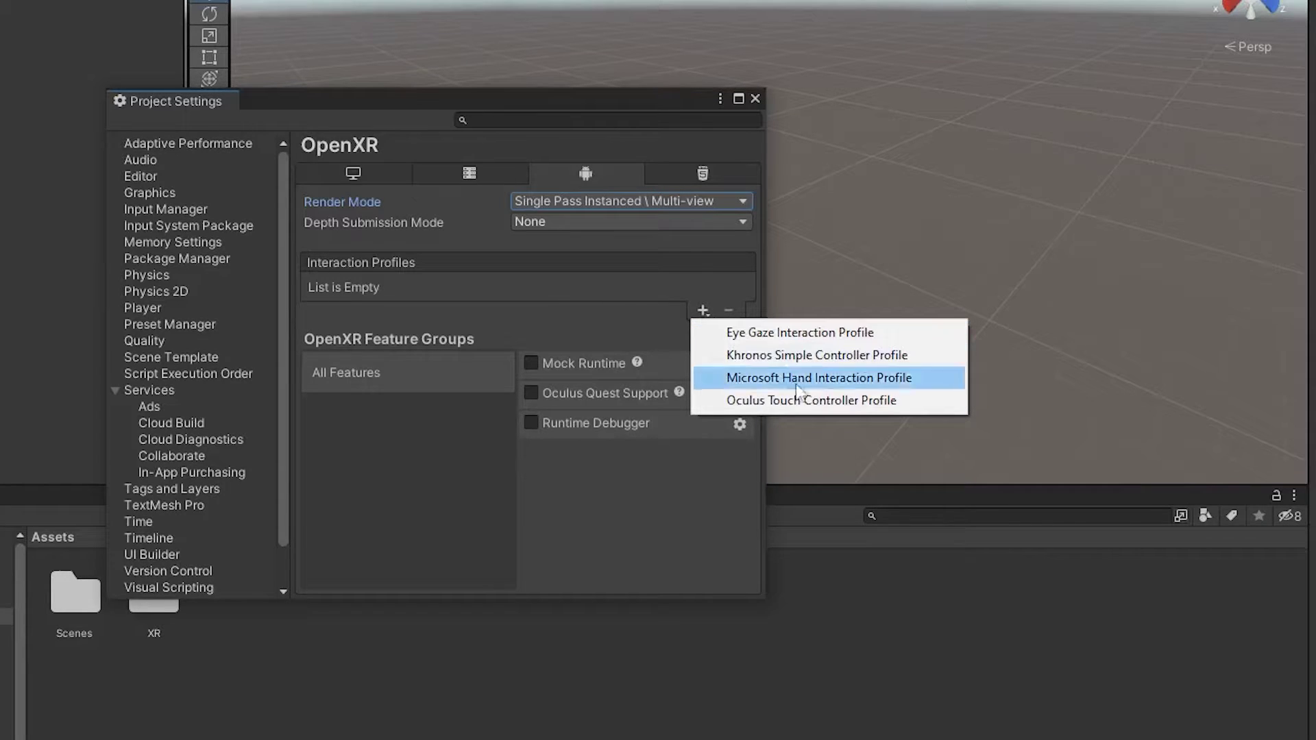
{"action": "left_click", "coordinate": [822, 407]}
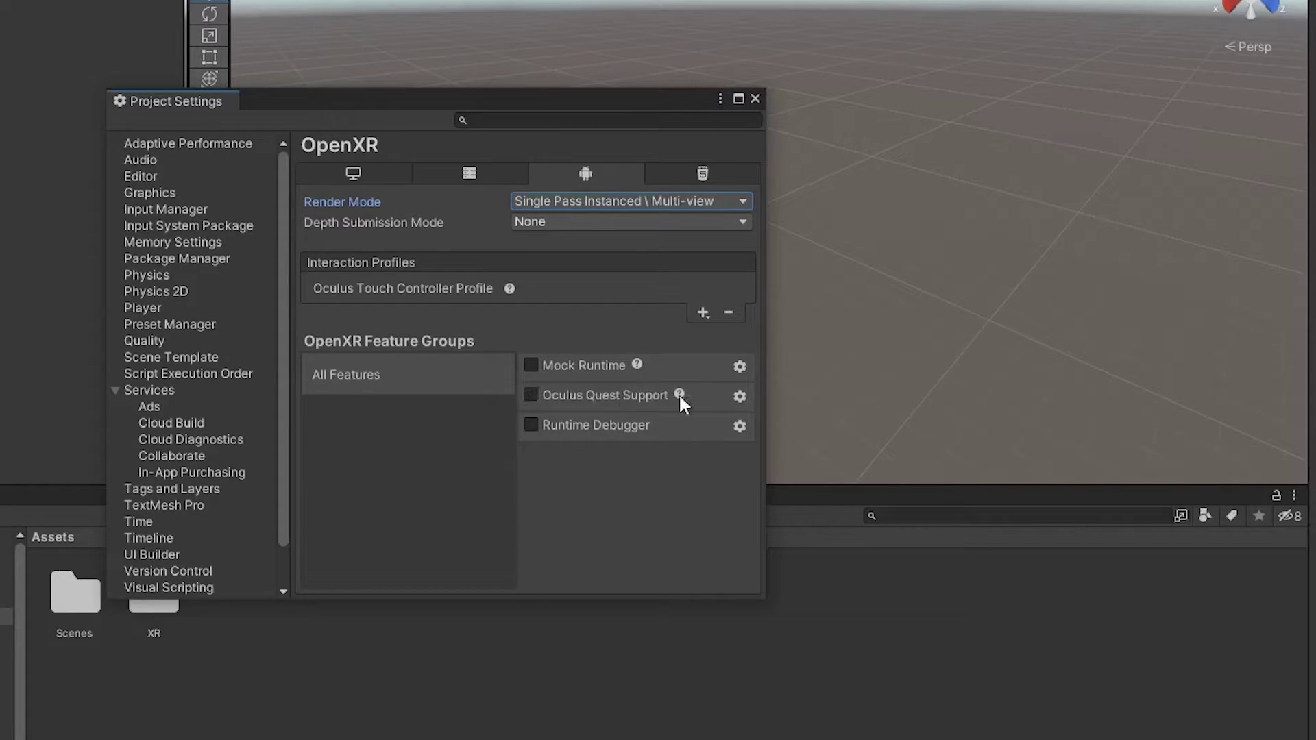
Enable Oculus Quest Support in the Android OpenXR features and change the Android render mode
{"action": "left_click", "coordinate": [532, 395]}
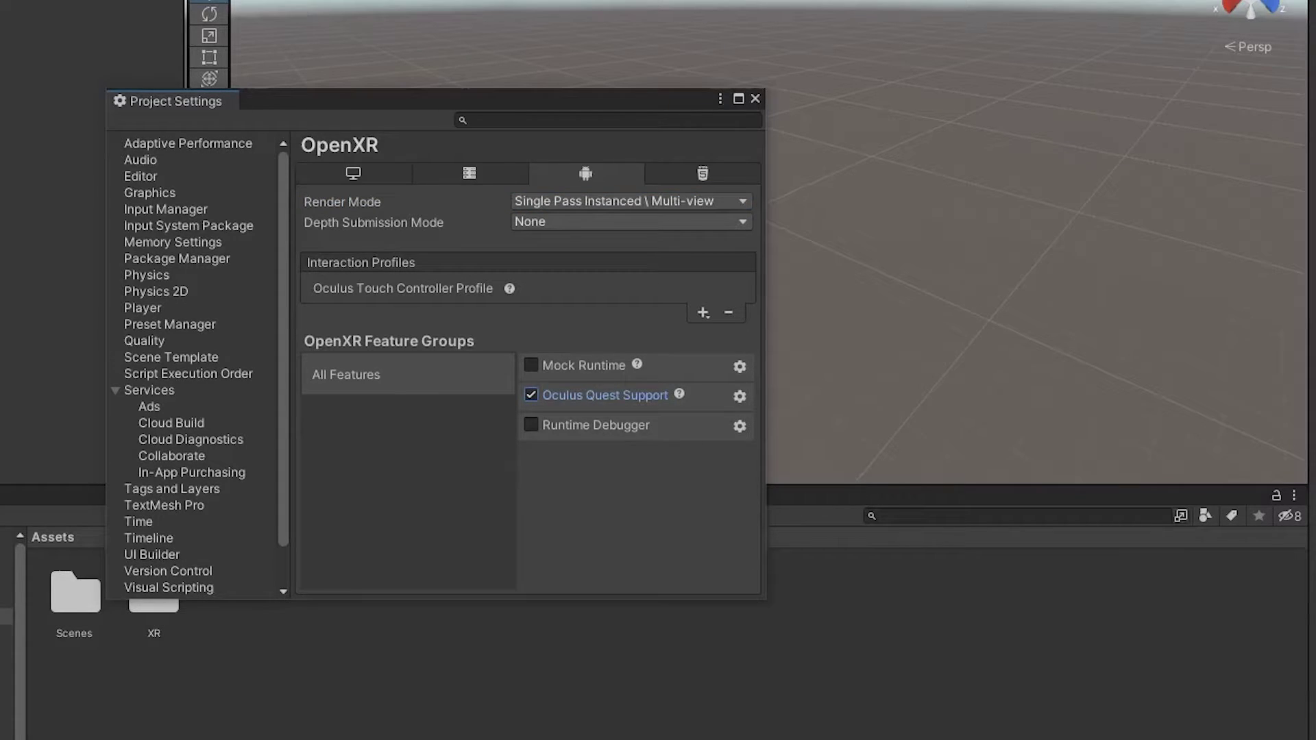
{"action": "left_click", "coordinate": [604, 203]}
{"action": "left_click", "coordinate": [610, 223]}
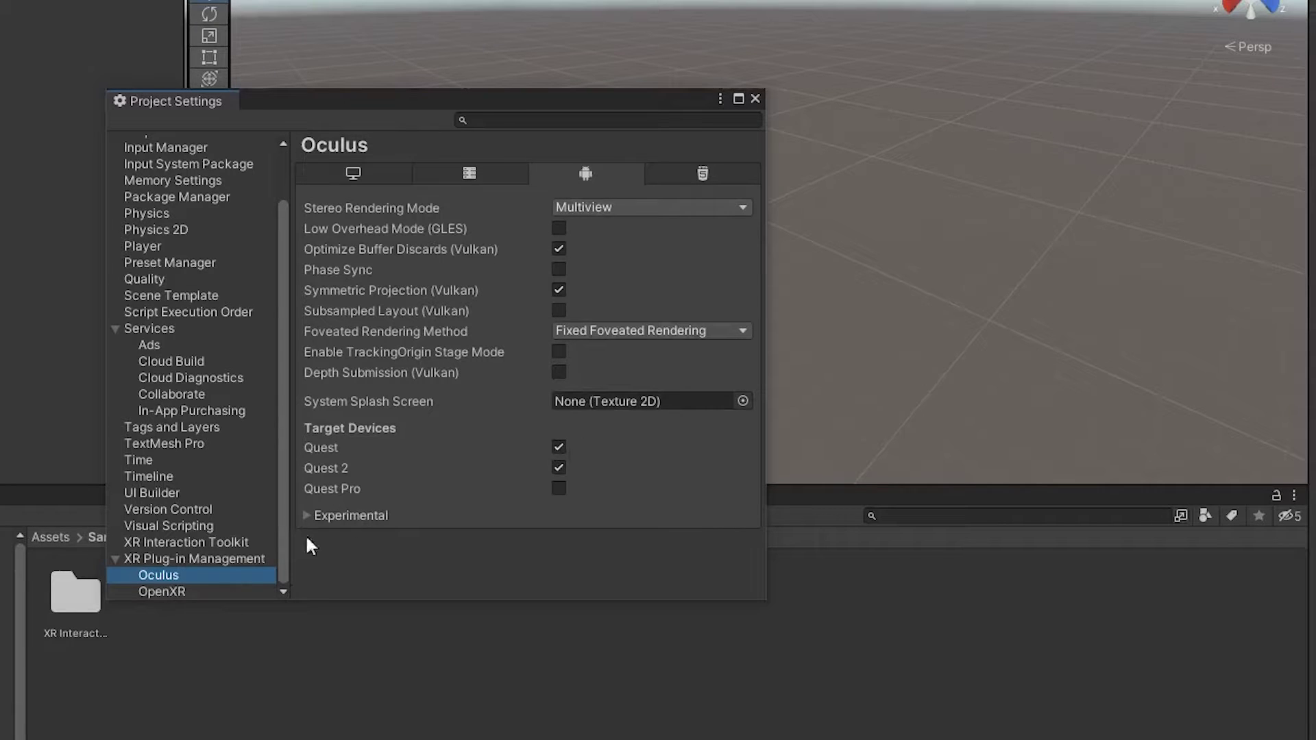
Enable Oculus as the Android plug-in provider in XR Plug-in Management
{"action": "left_click", "coordinate": [155, 559]}
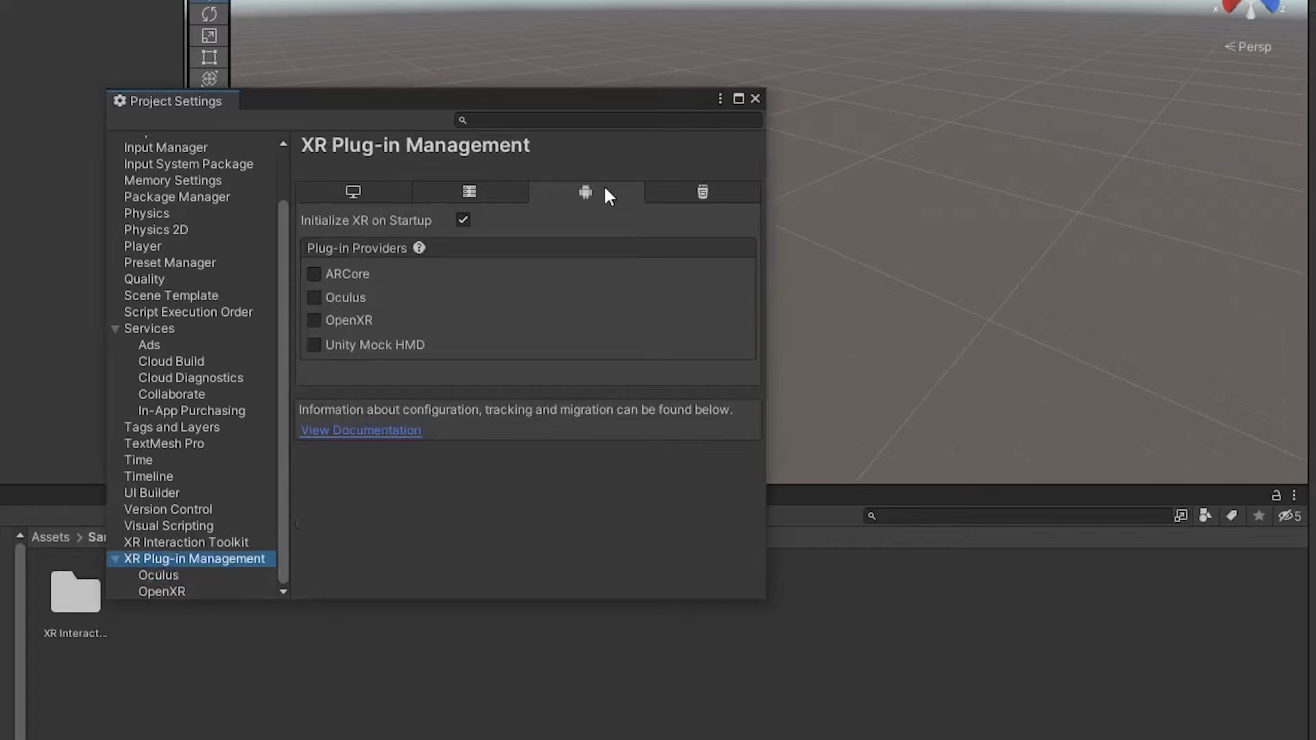
{"action": "left_click", "coordinate": [315, 298]}
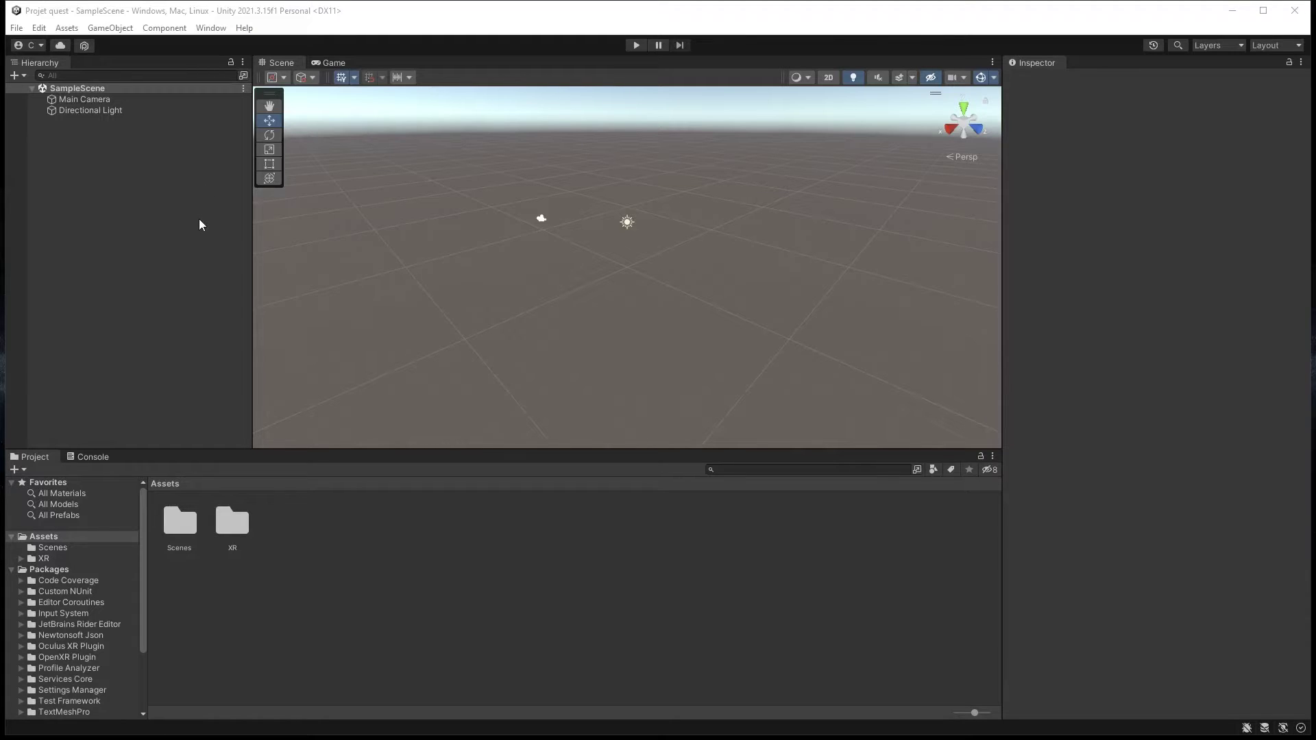
Open the Package Manager and list the packages from the Unity Registry
{"action": "left_click", "coordinate": [209, 30]}
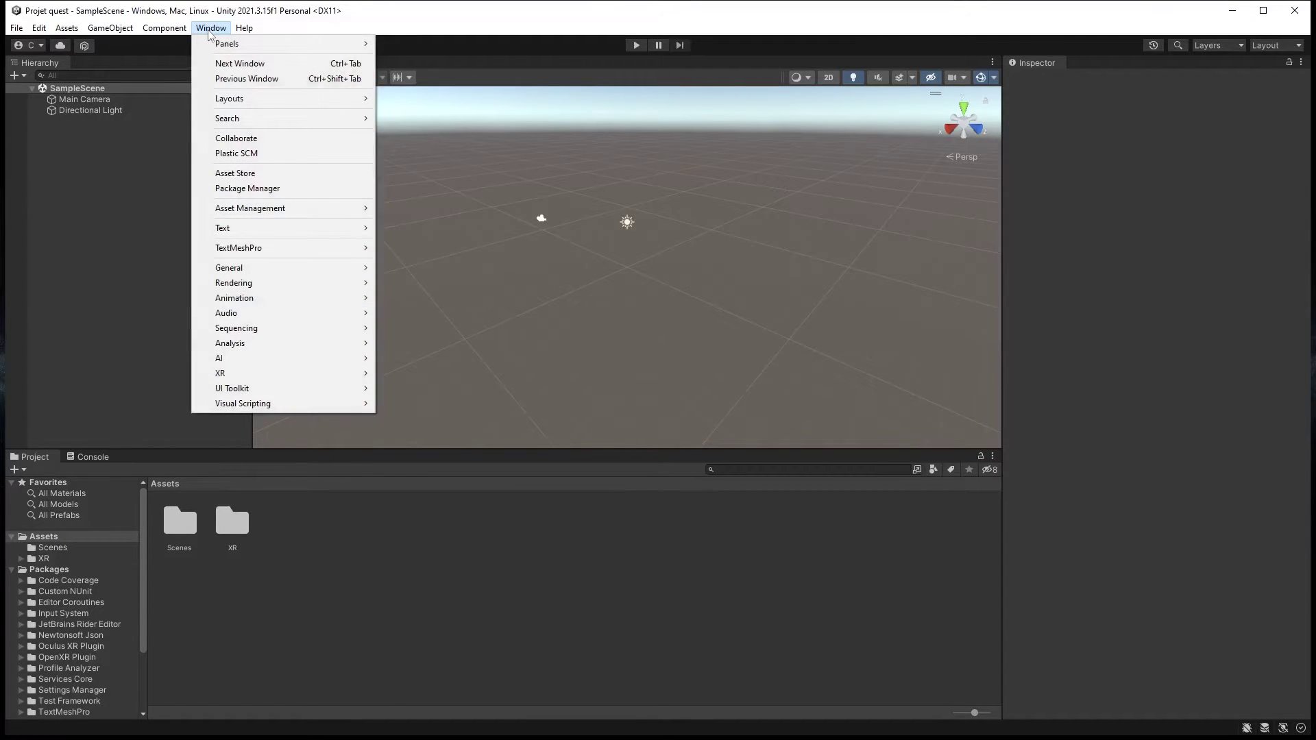
{"action": "left_click", "coordinate": [247, 188]}
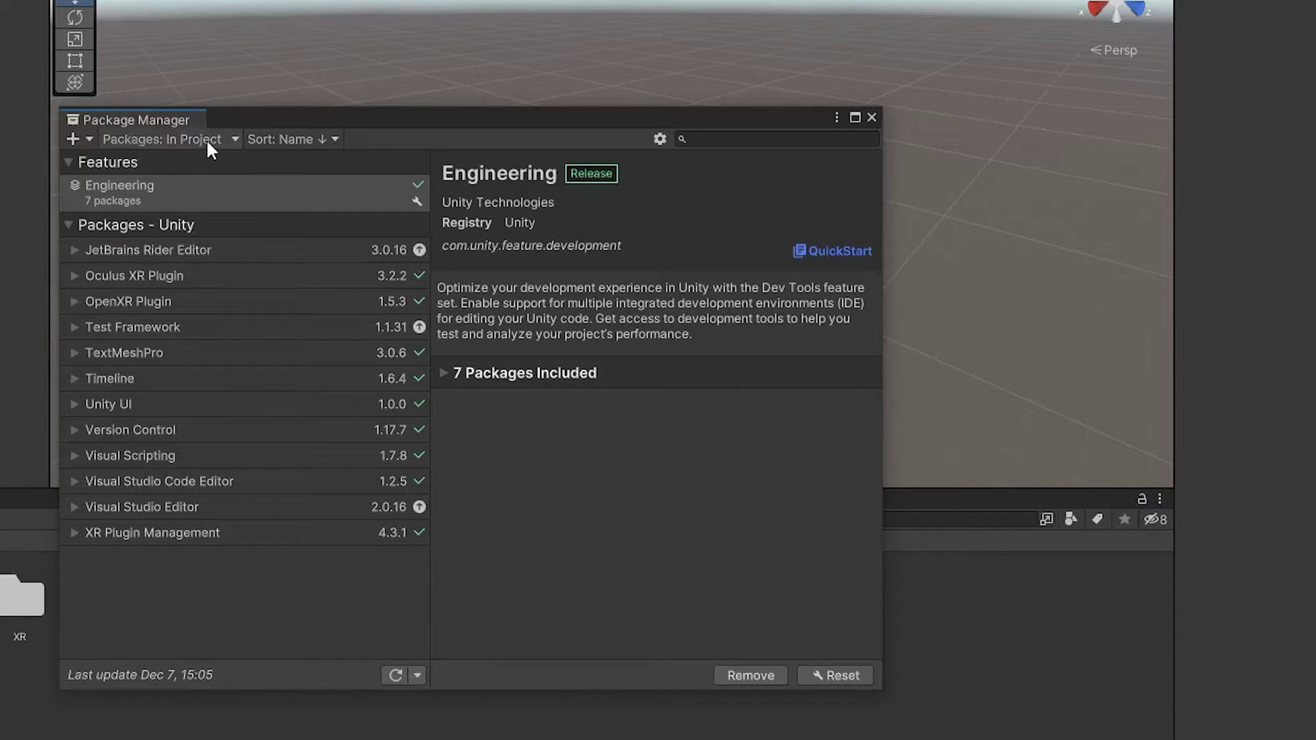
{"action": "left_click", "coordinate": [234, 139]}
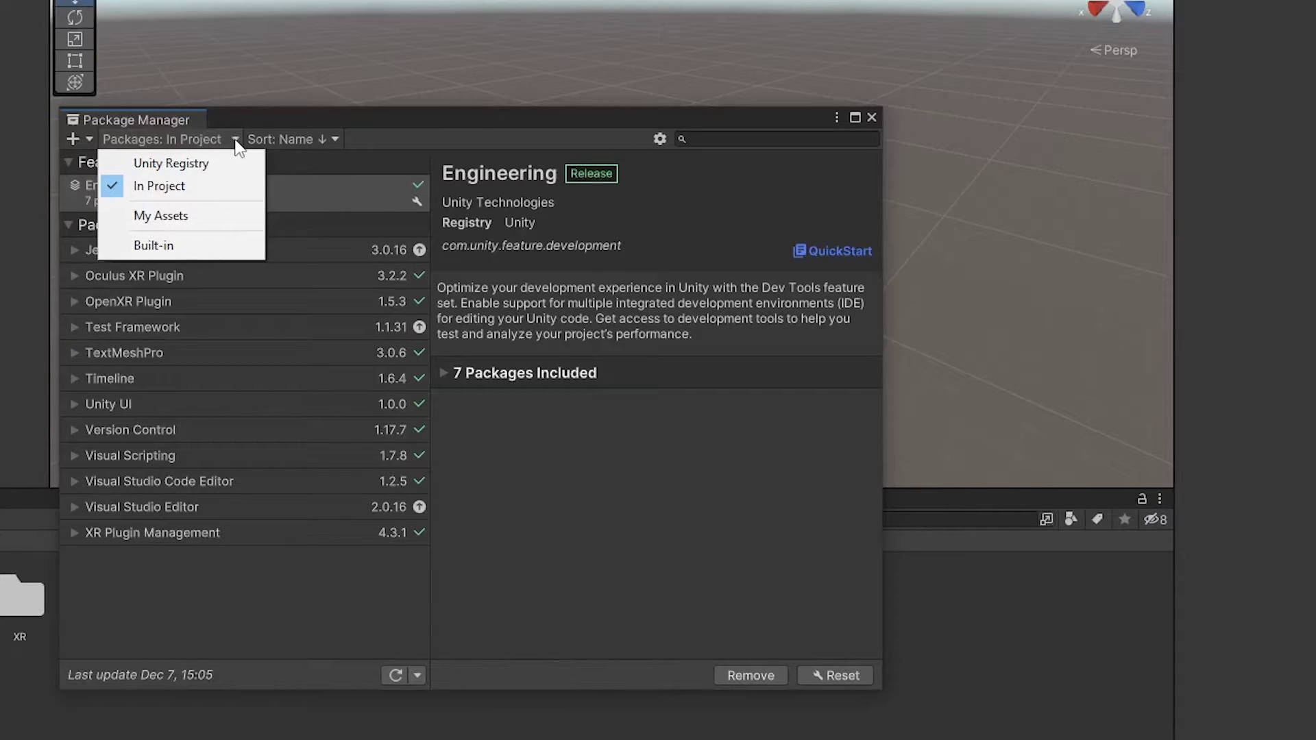
{"action": "left_click", "coordinate": [160, 165]}
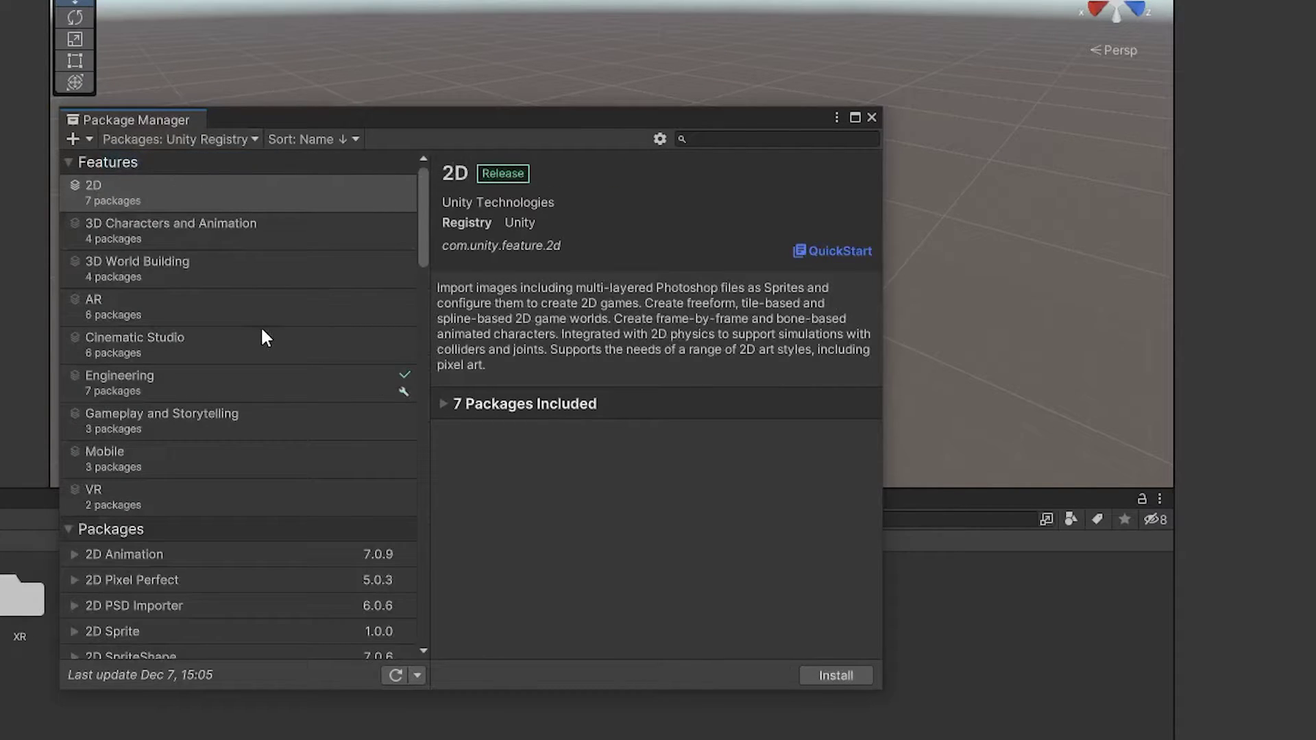
Install XR Interaction Toolkit 2.0.4 and go ahead with the XR InteractionLayerMask update
{"action": "scroll", "coordinate": [261, 332], "scroll_direction": "down", "scroll_amount": 3}
{"action": "scroll", "coordinate": [263, 332], "scroll_direction": "down", "scroll_amount": 15}
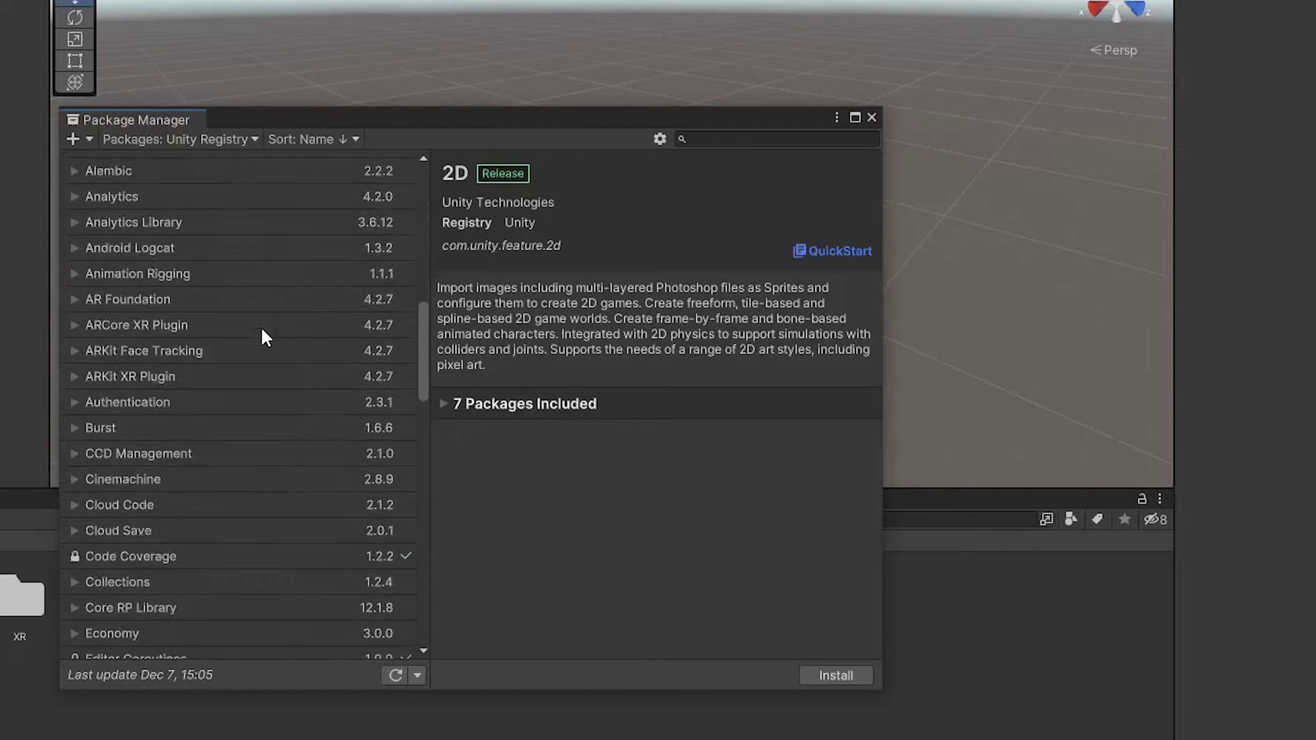
{"action": "scroll", "coordinate": [264, 337], "scroll_direction": "down", "scroll_amount": 15}
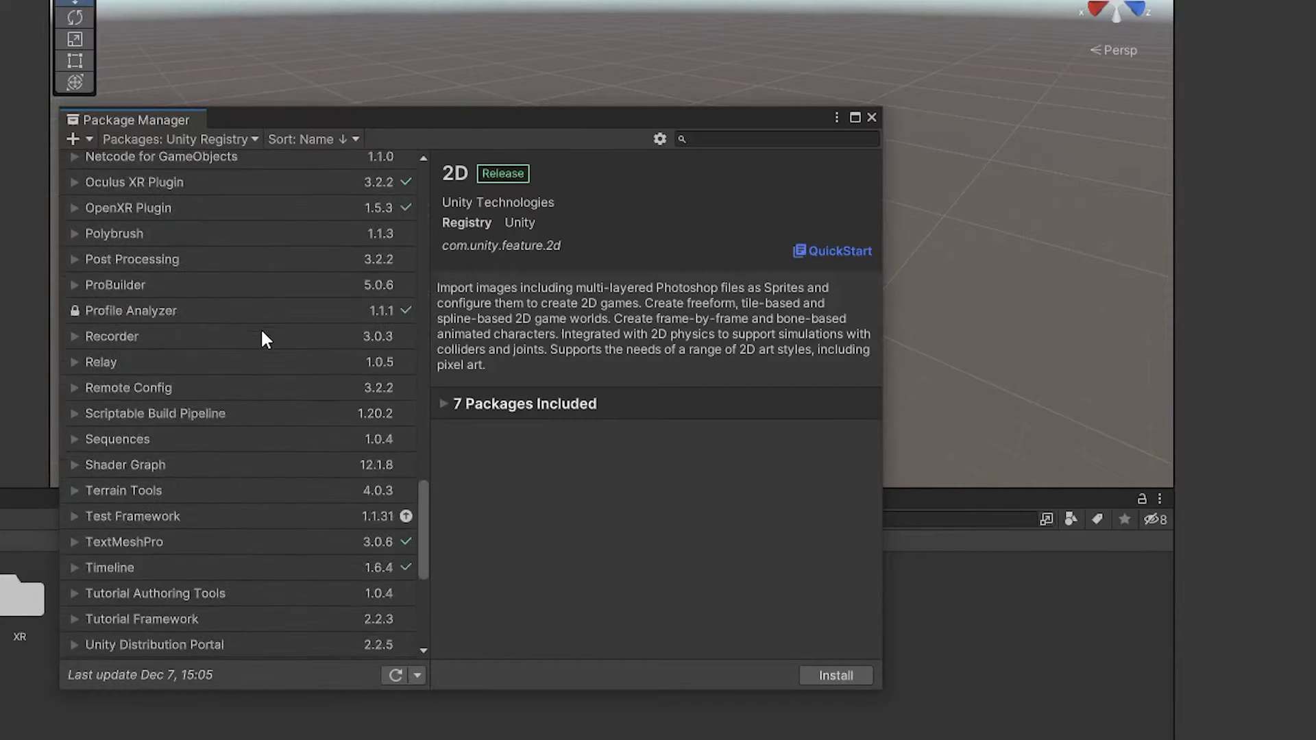
{"action": "scroll", "coordinate": [262, 336], "scroll_direction": "down", "scroll_amount": 4}
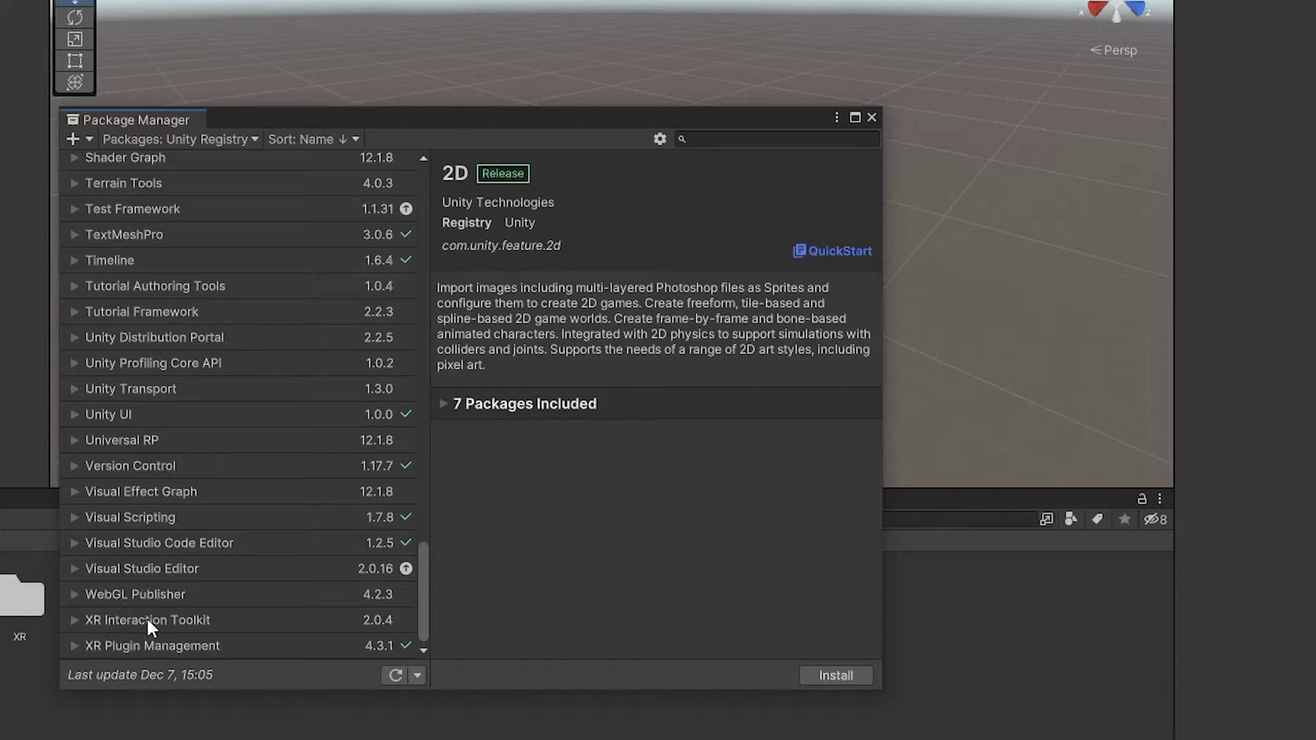
{"action": "left_click", "coordinate": [188, 625]}
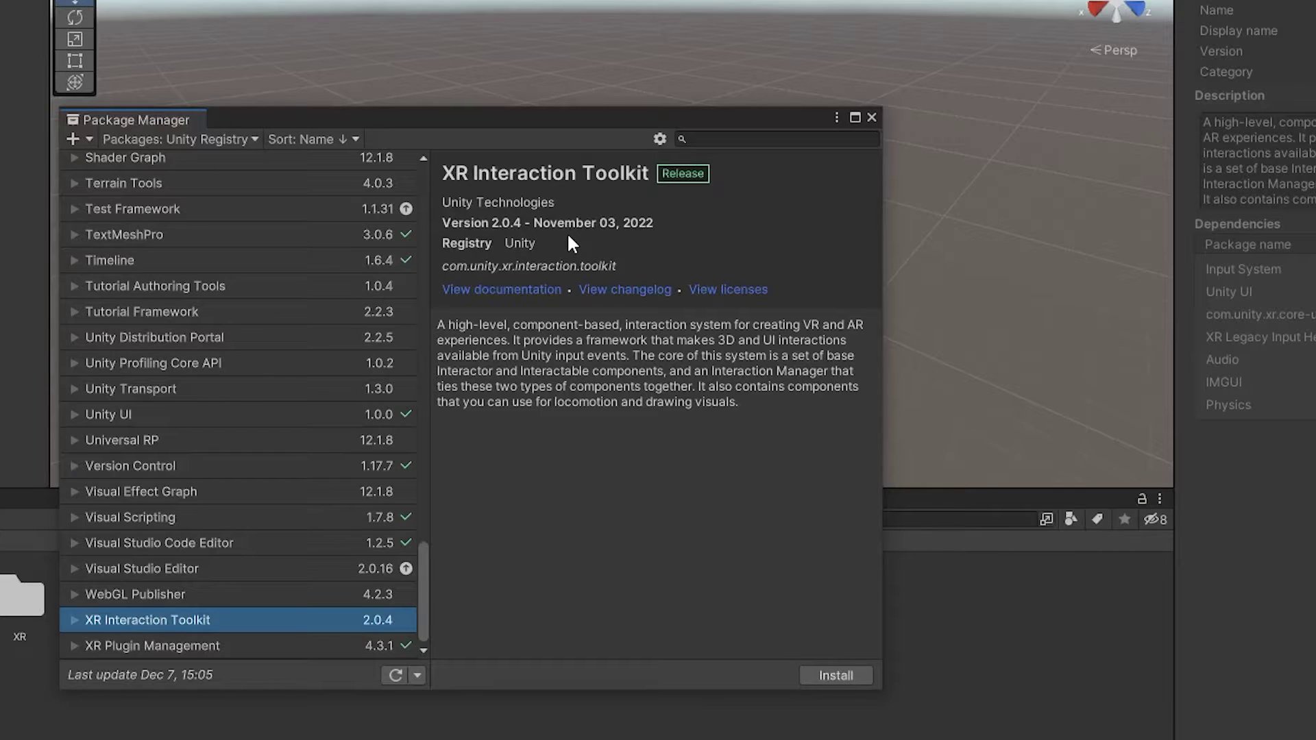
{"action": "left_click", "coordinate": [835, 673]}
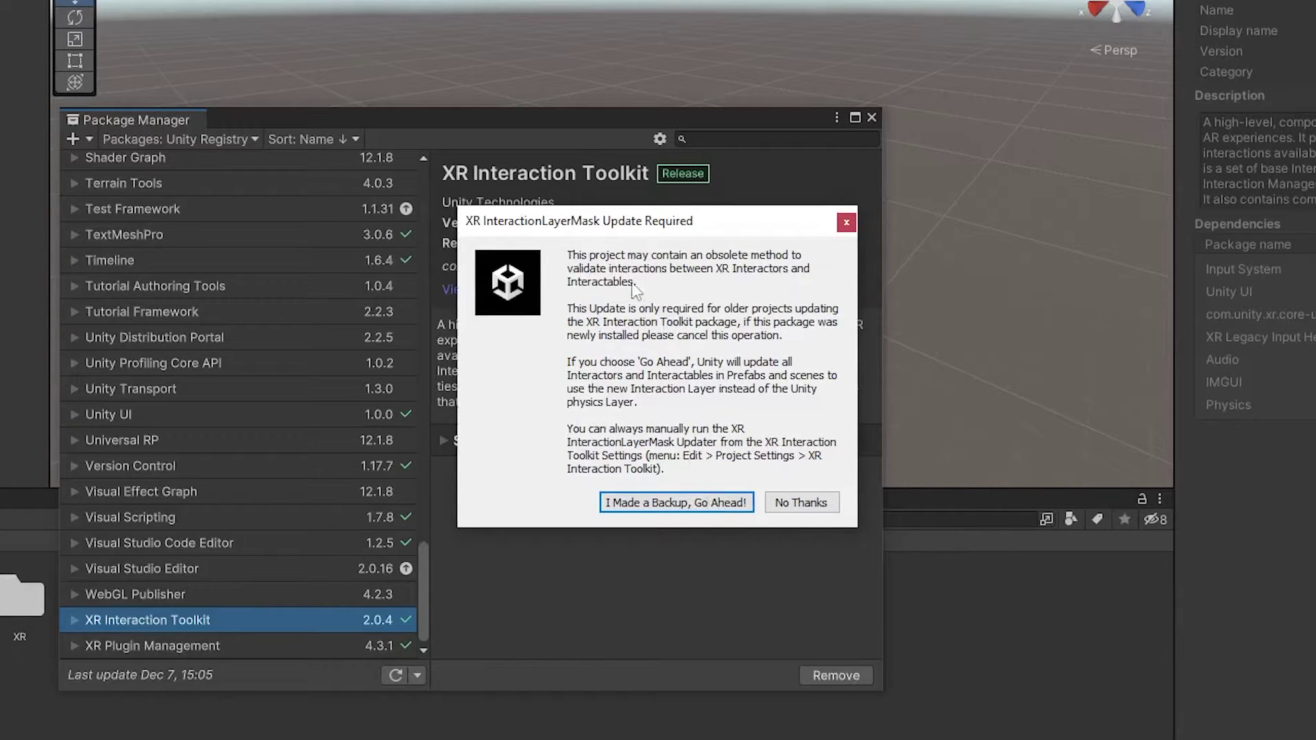
{"action": "left_click", "coordinate": [641, 507]}
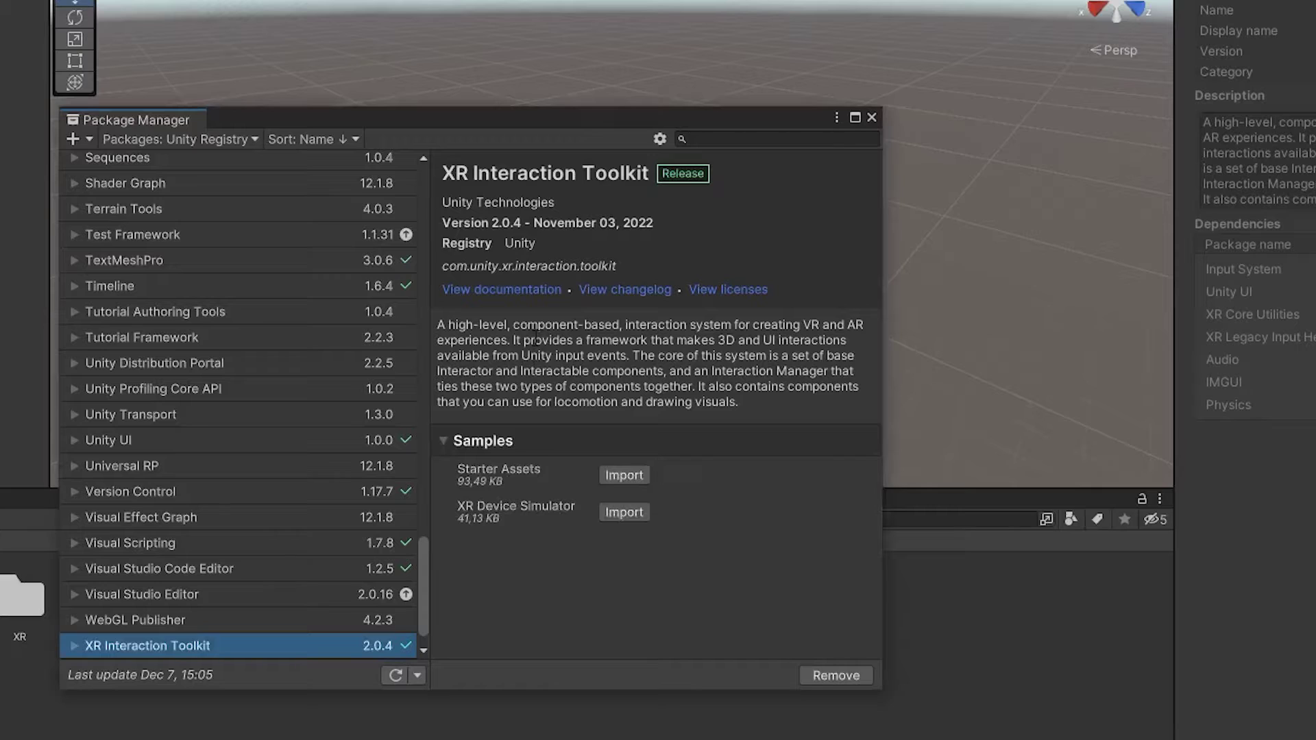
Import the Starter Assets sample of the XR Interaction Toolkit and close the Package Manager
{"action": "left_click", "coordinate": [445, 441]}
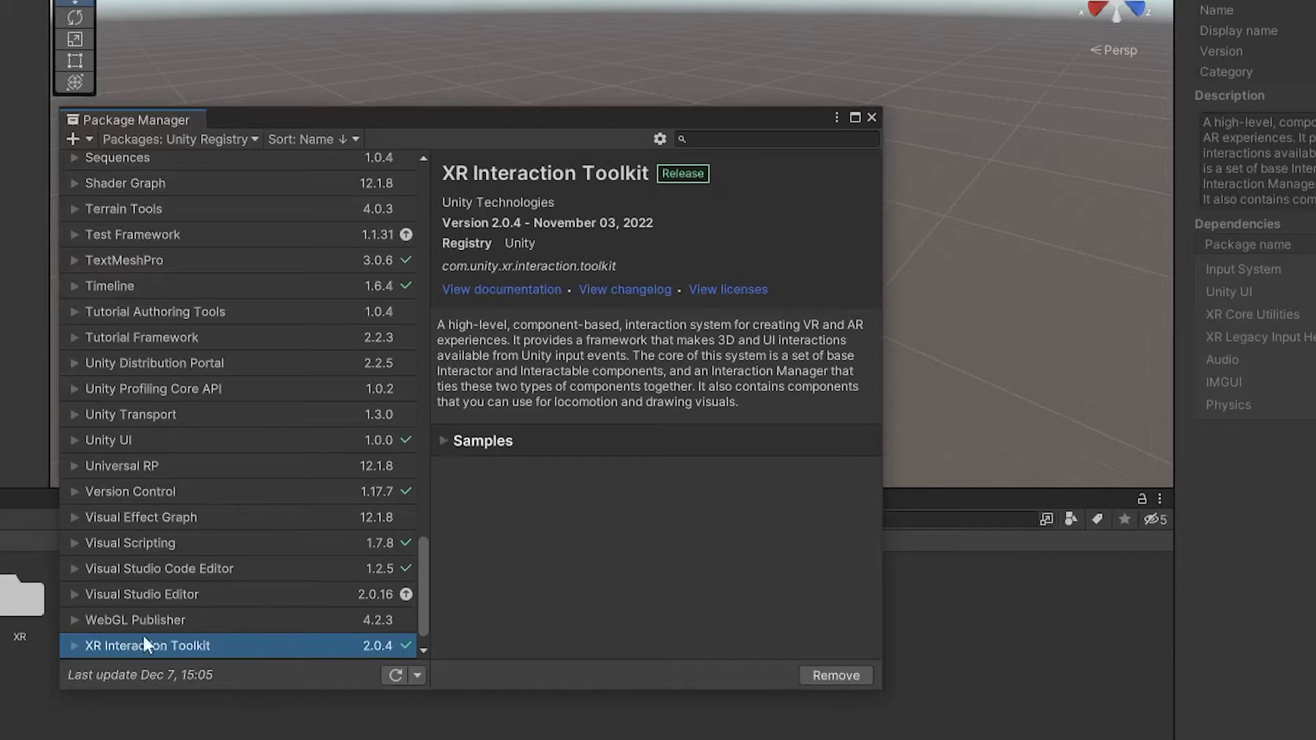
{"action": "scroll", "coordinate": [277, 624], "scroll_direction": "down", "scroll_amount": 1}
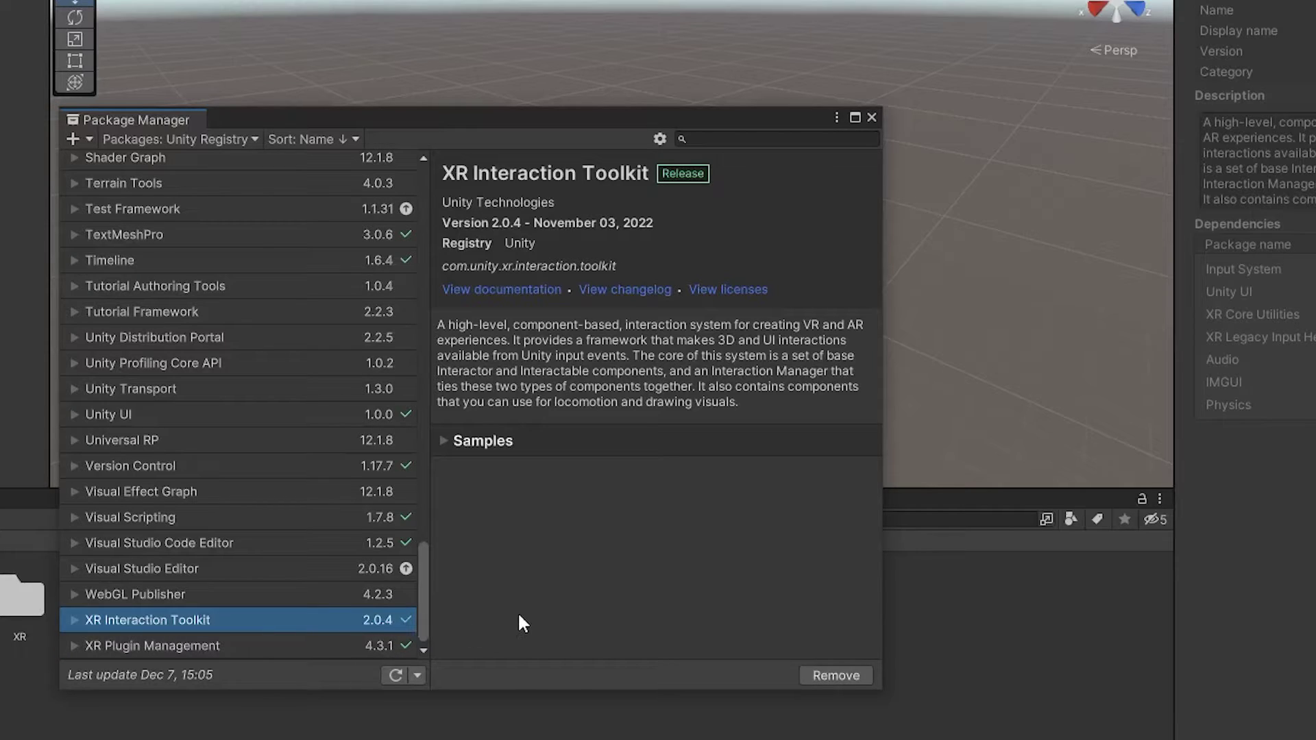
{"action": "left_click", "coordinate": [446, 445]}
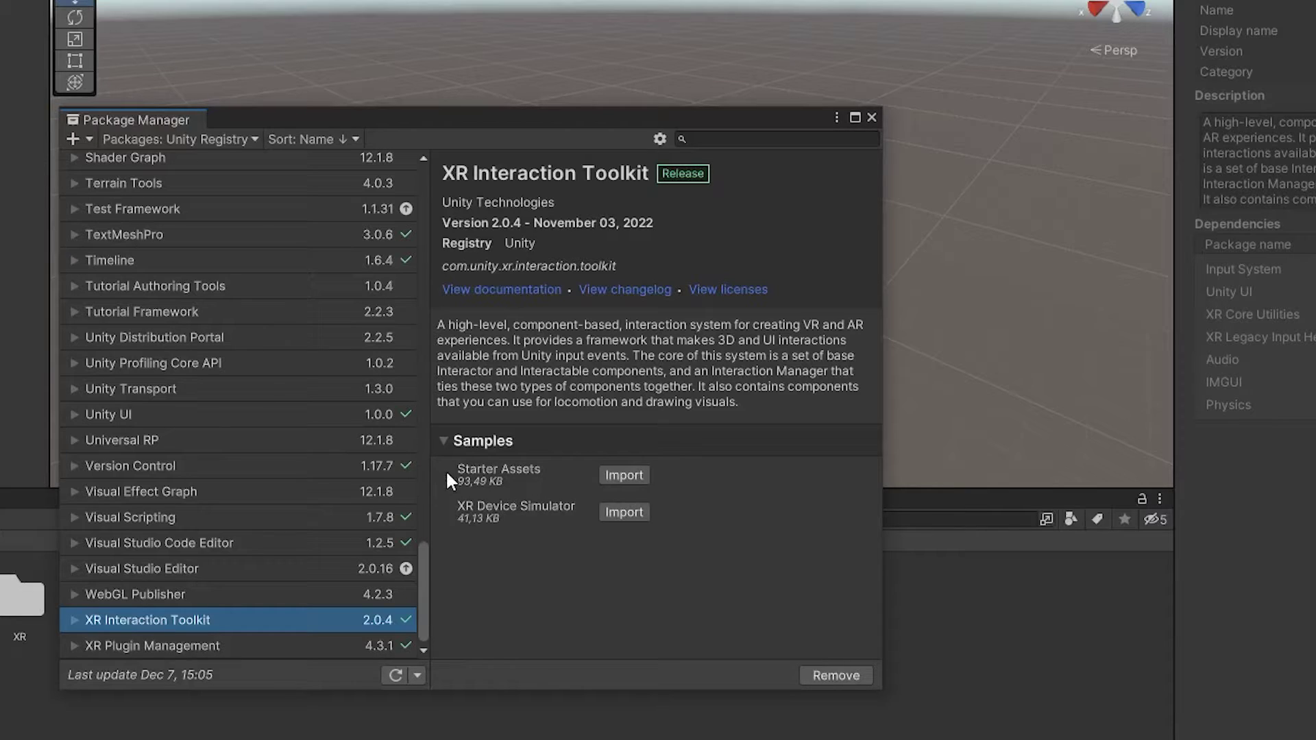
{"action": "left_click", "coordinate": [618, 476]}
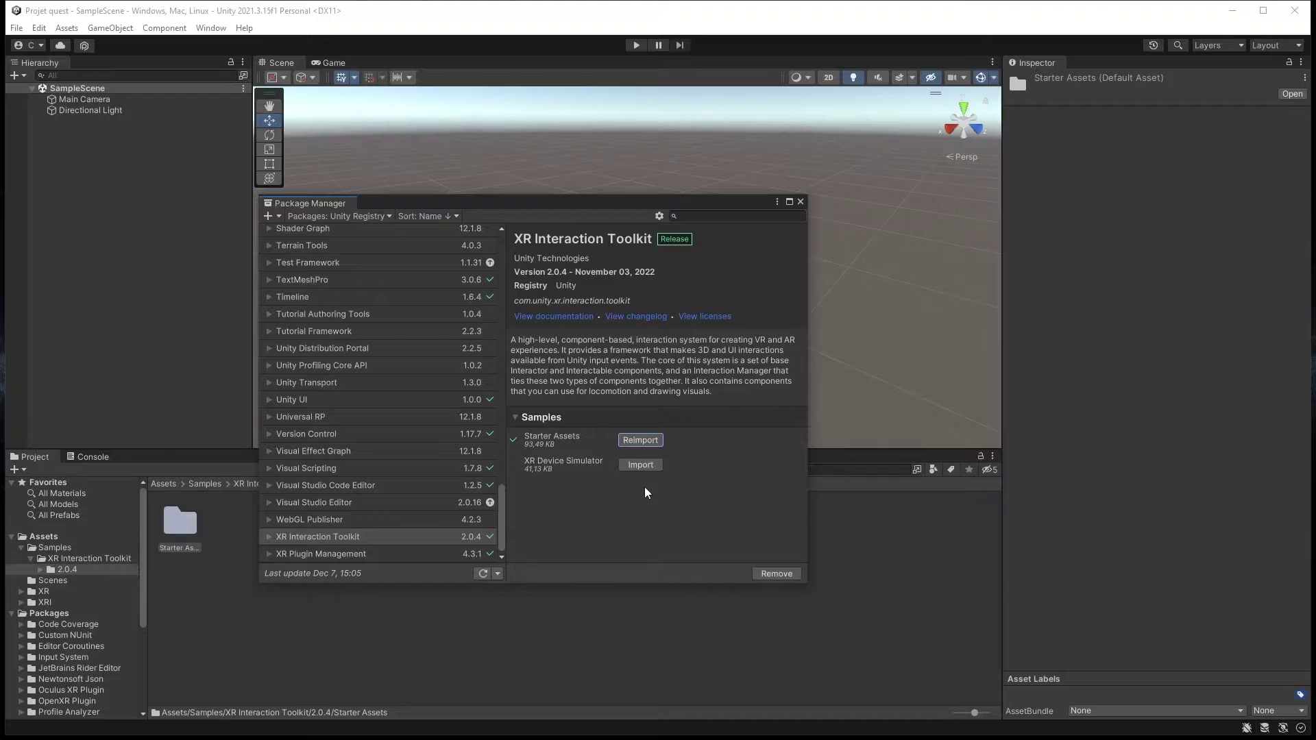
{"action": "left_click", "coordinate": [800, 202]}
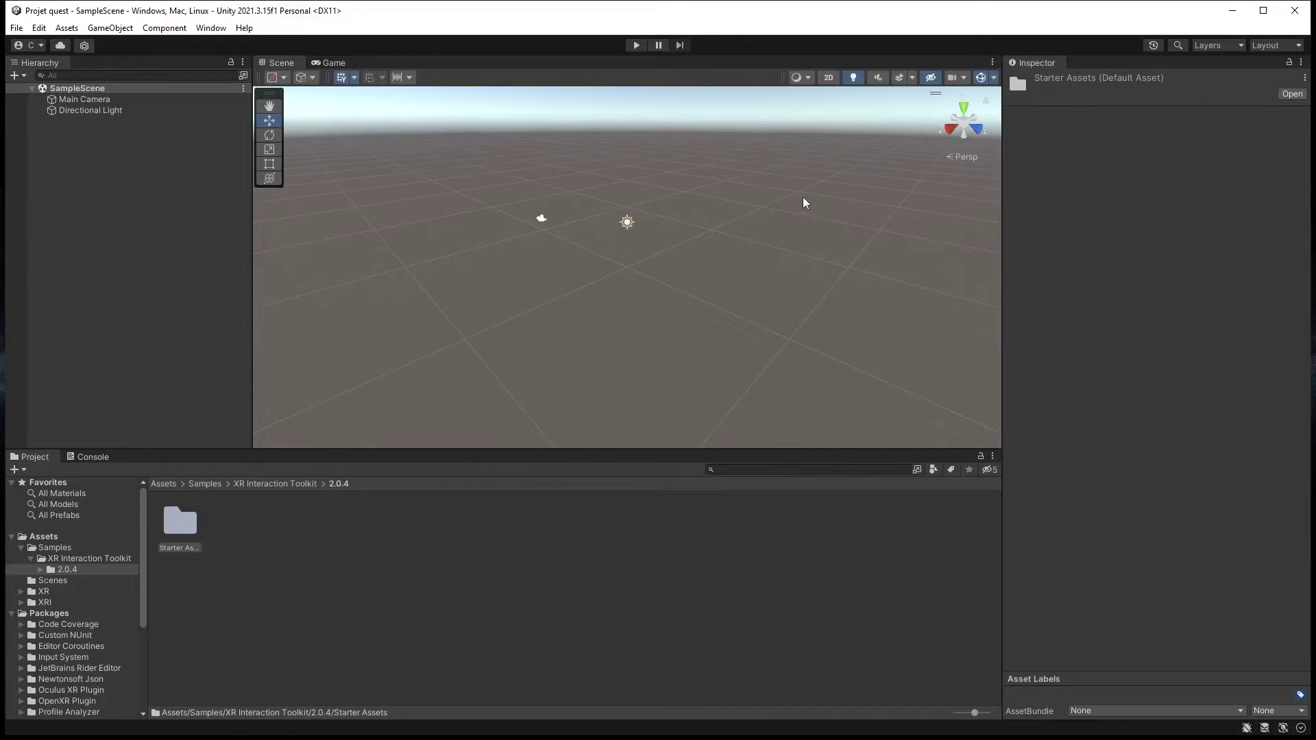
Open the Starter Assets folder of XR Interaction Toolkit 2.0.4 inside the project's Samples assets
{"action": "left_click", "coordinate": [38, 537]}
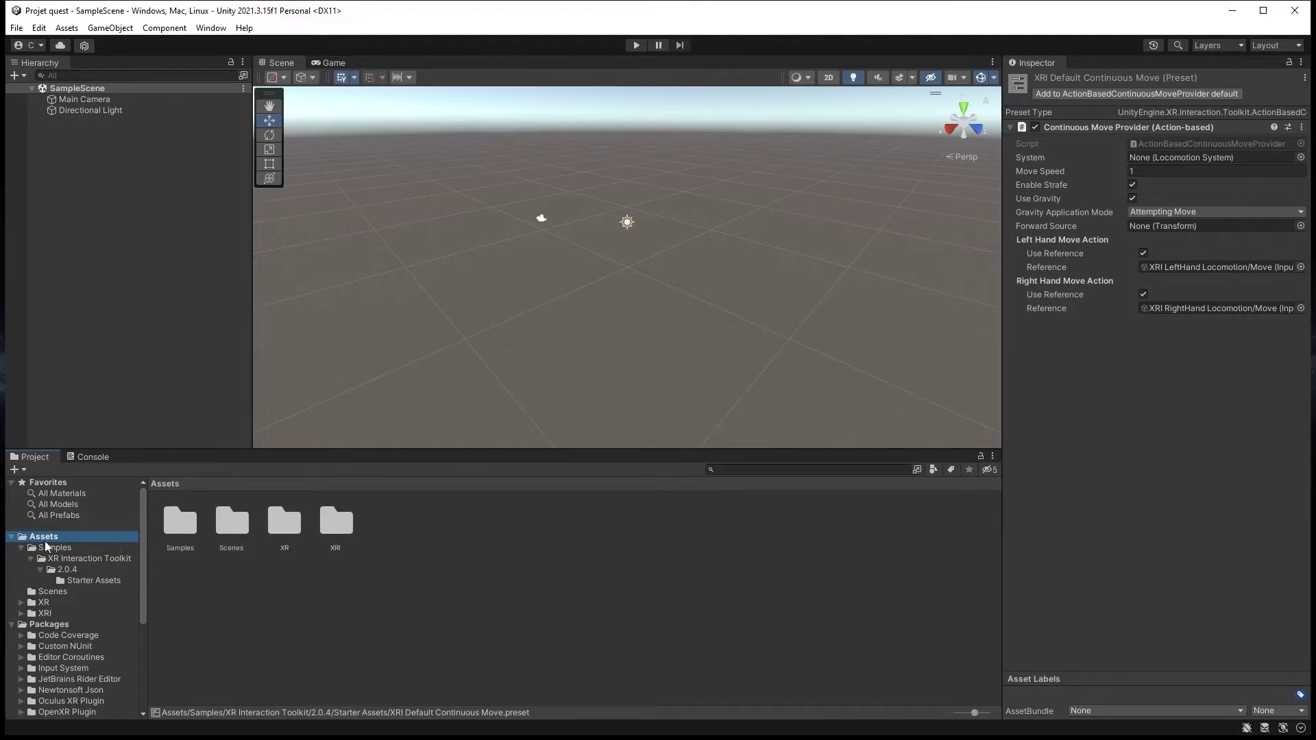
{"action": "double_click", "coordinate": [178, 531]}
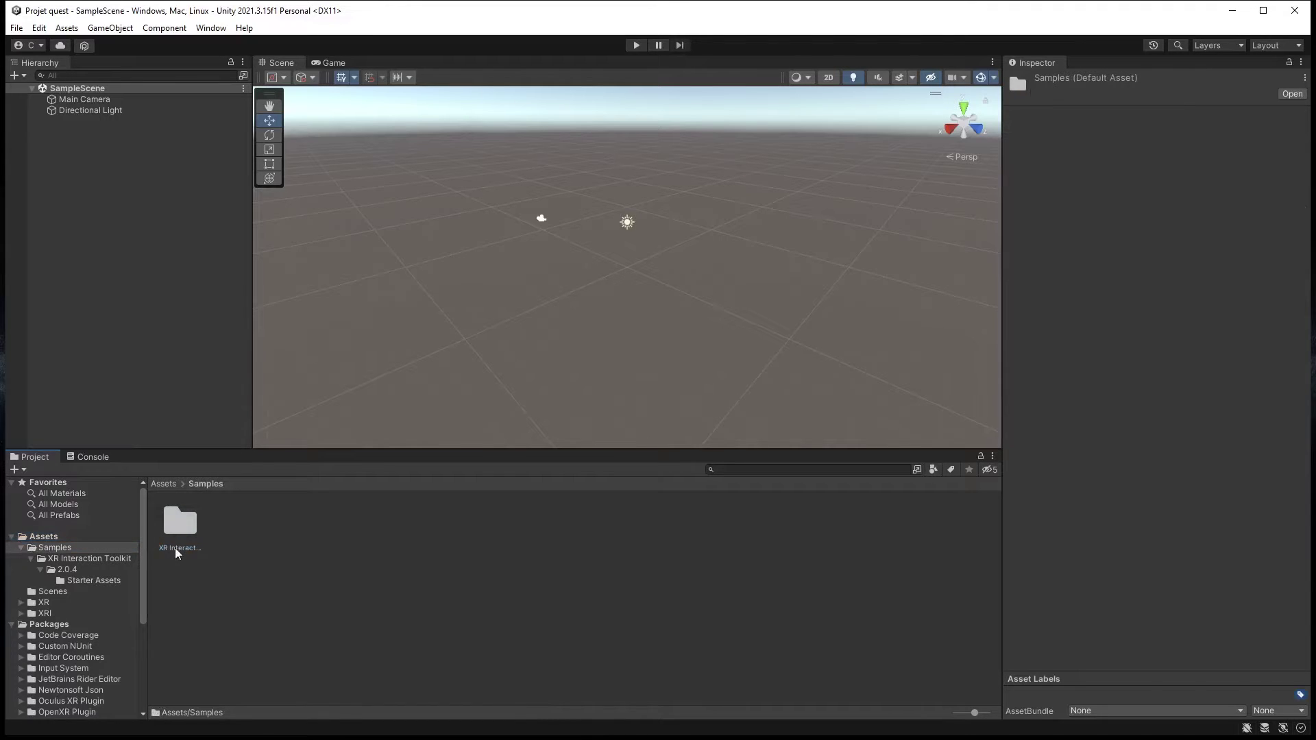
{"action": "double_click", "coordinate": [179, 525]}
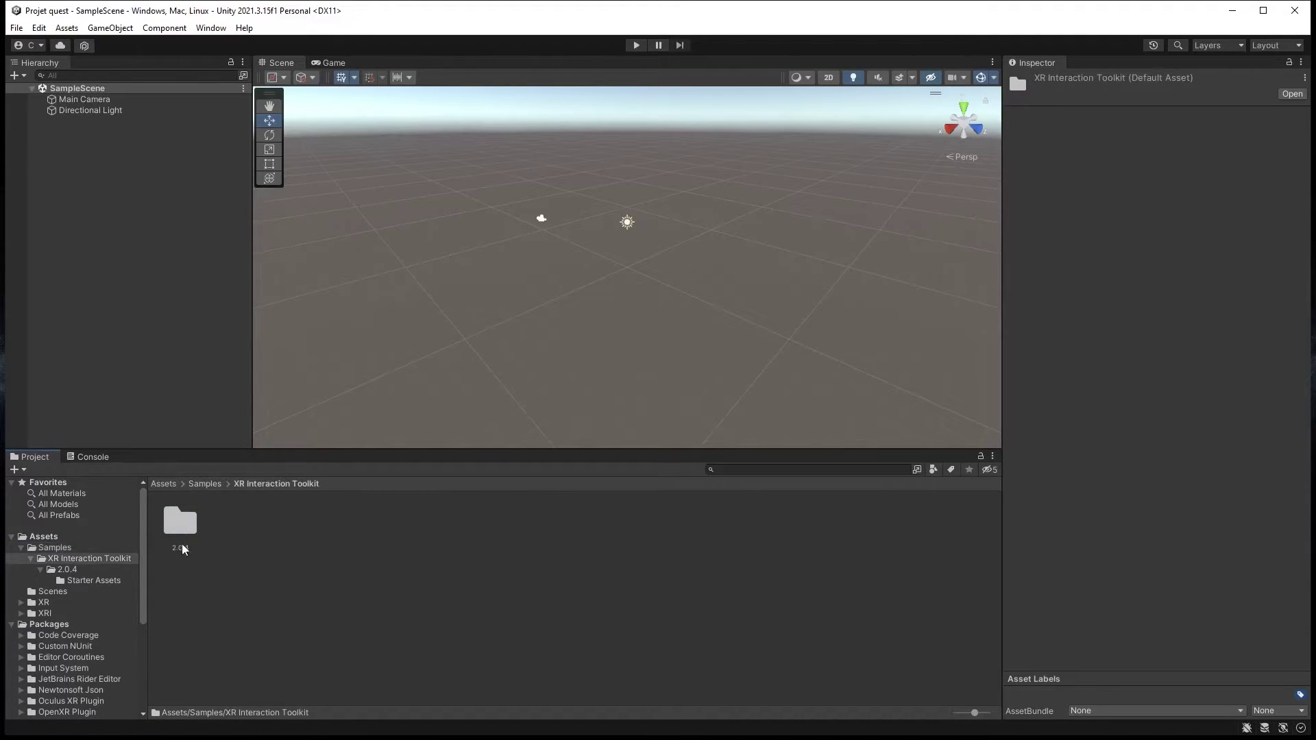
{"action": "double_click", "coordinate": [182, 529]}
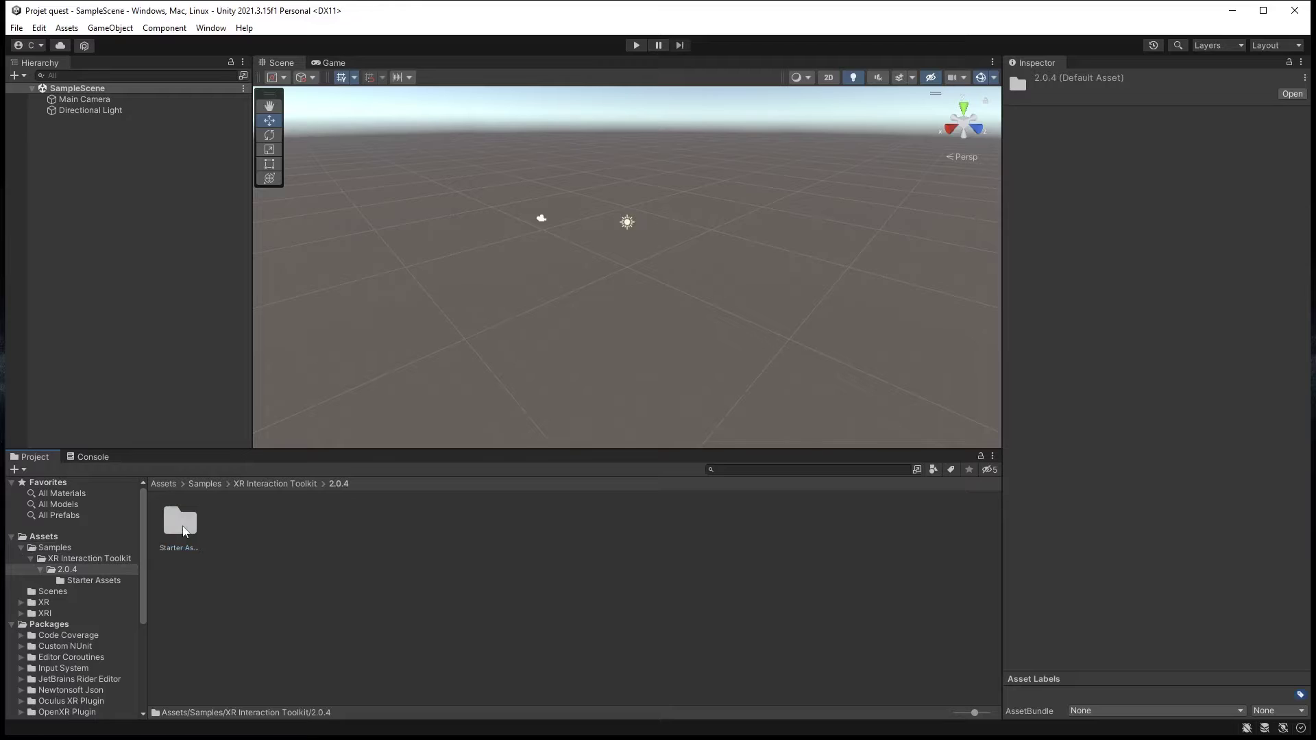
{"action": "double_click", "coordinate": [178, 528]}
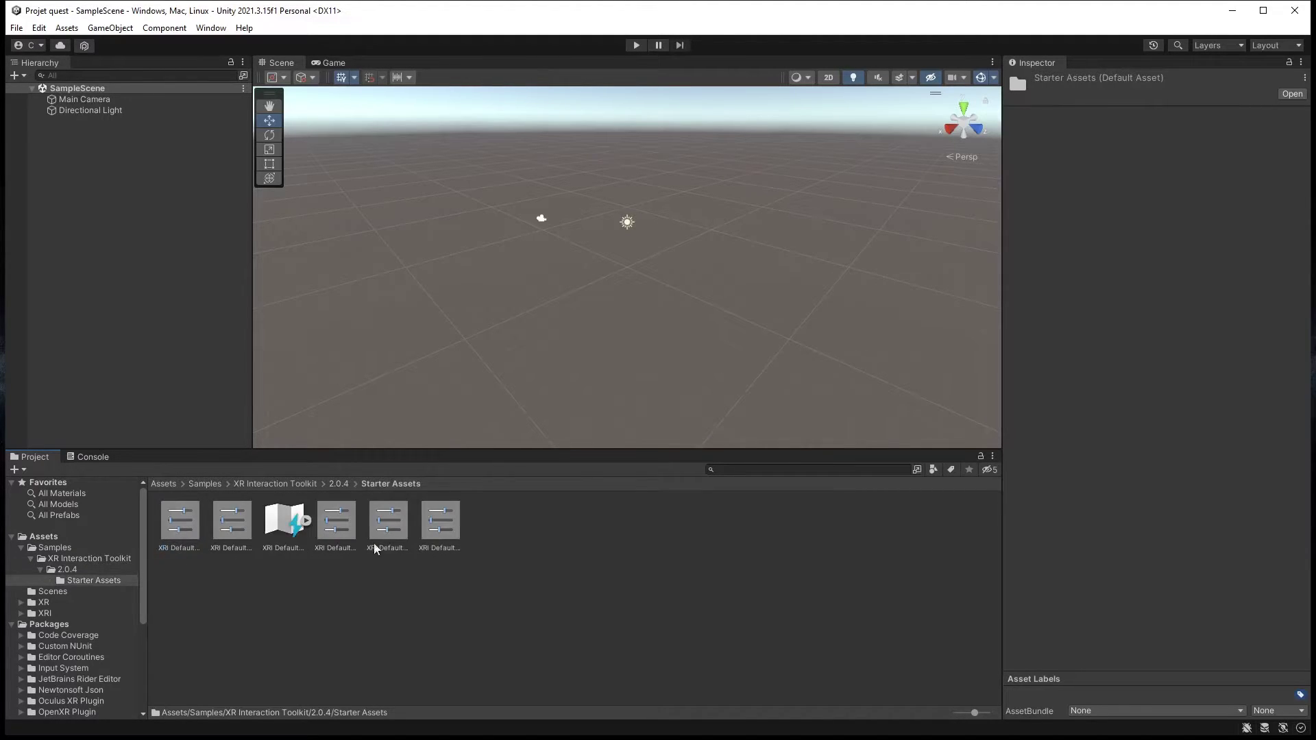
Examine the Starter Assets presets for movement, turning and controllers, along with the XRI Default Input Actions asset
{"action": "left_click", "coordinate": [186, 529]}
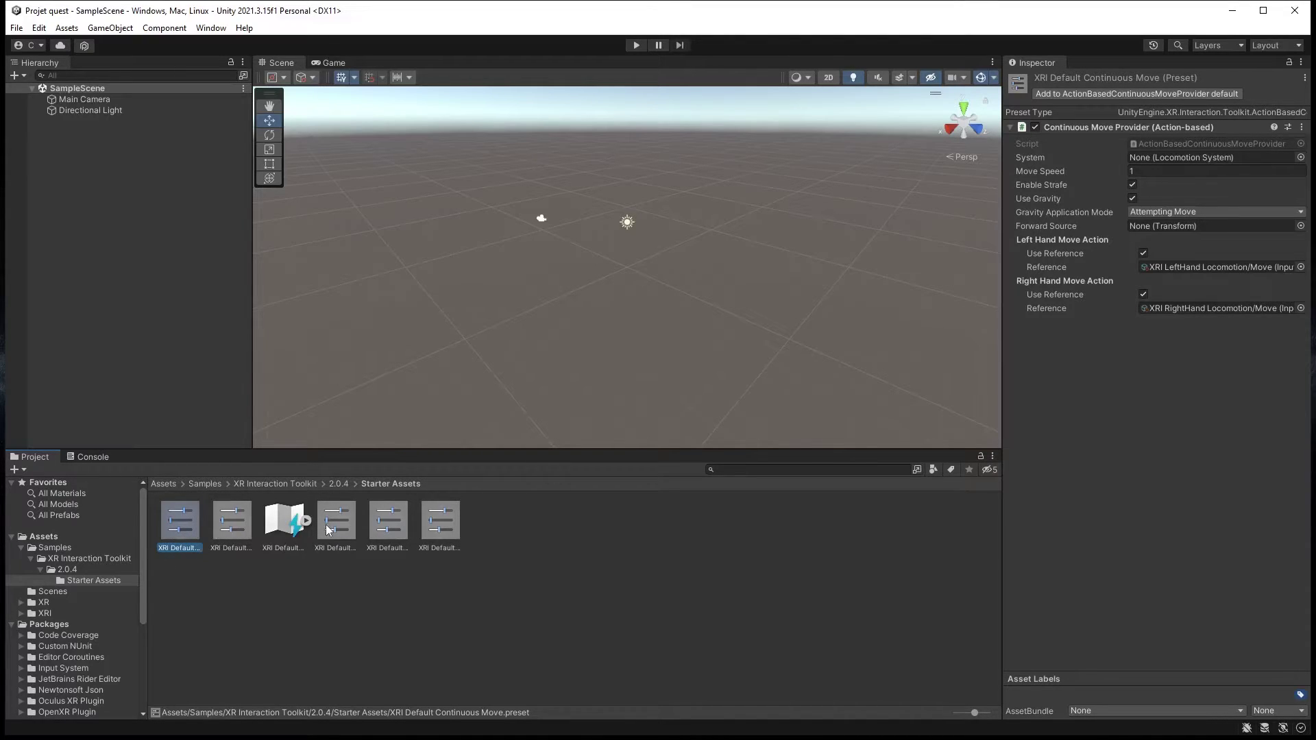
{"action": "left_click", "coordinate": [293, 526]}
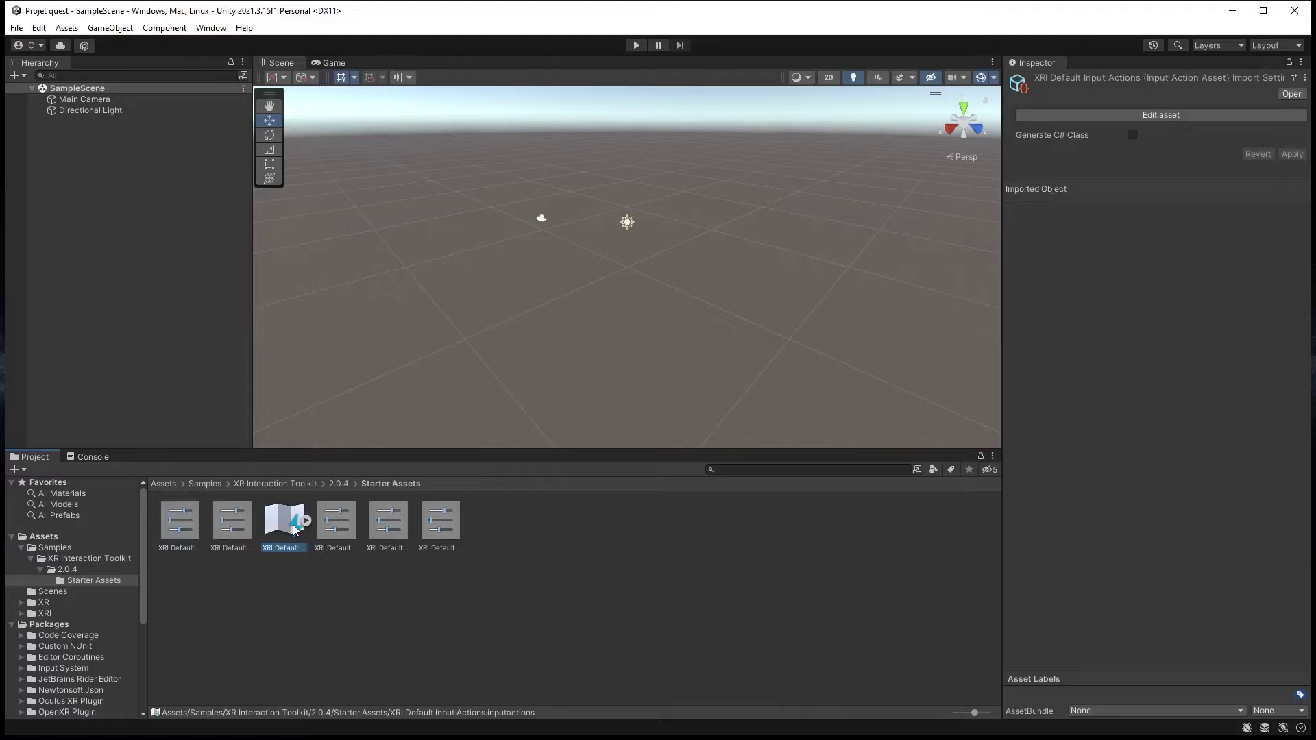
{"action": "left_click", "coordinate": [181, 529]}
{"action": "left_click", "coordinate": [233, 526]}
{"action": "left_click", "coordinate": [337, 526]}
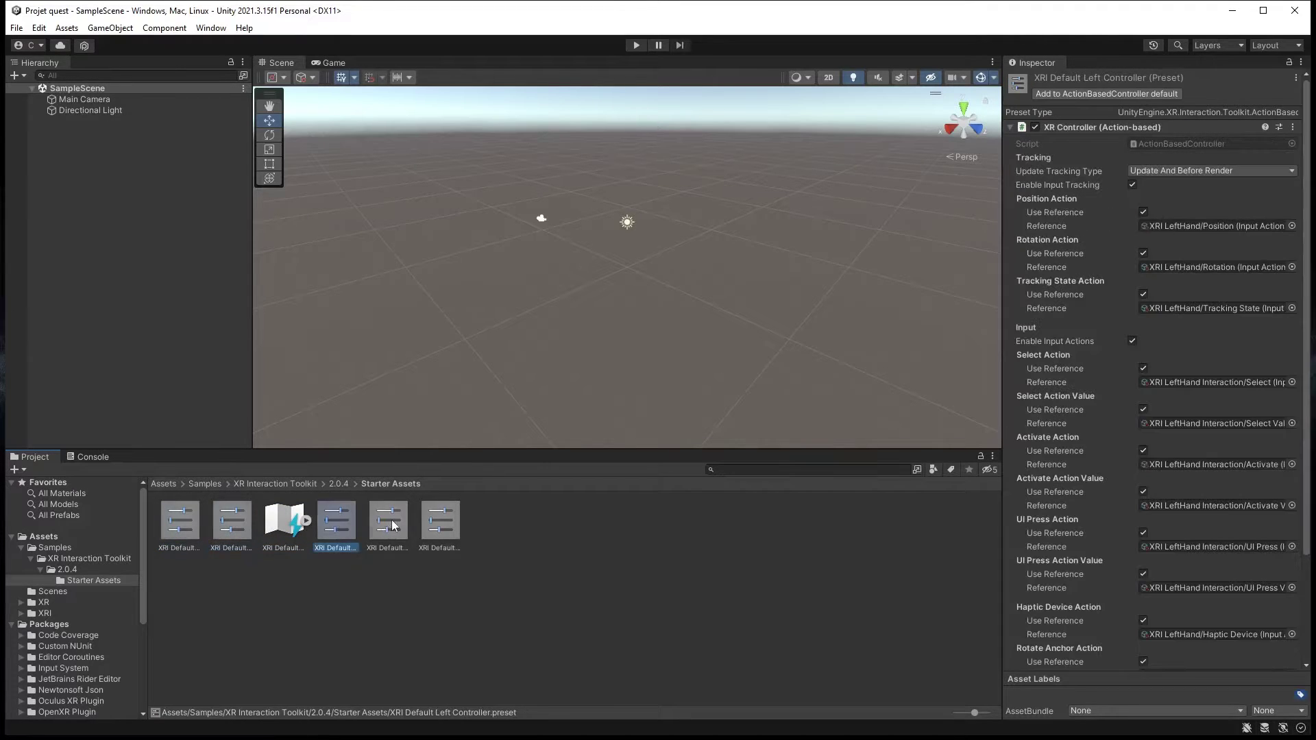
{"action": "left_click", "coordinate": [394, 525]}
Add the XRI Default Continuous Move and XRI Default Continuous Turn presets as defaults for their action-based providers
{"action": "left_click", "coordinate": [184, 529]}
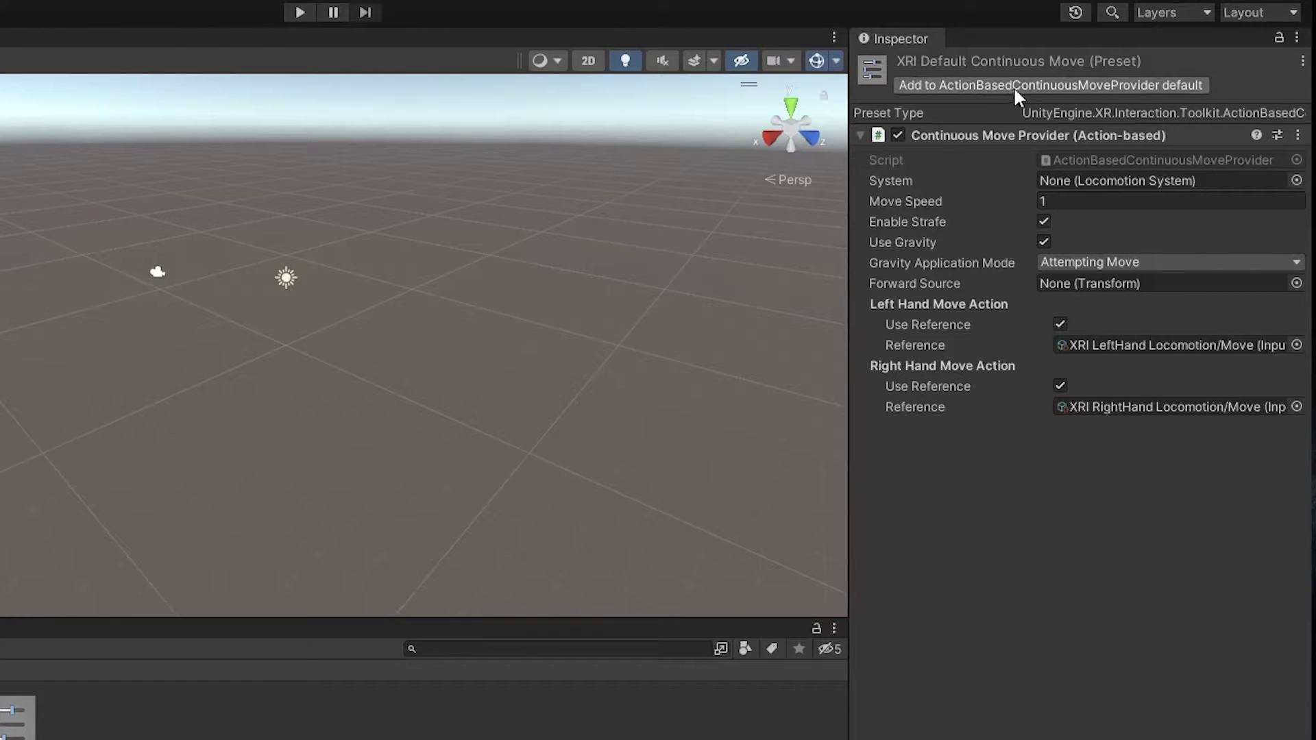
{"action": "left_click", "coordinate": [1165, 84]}
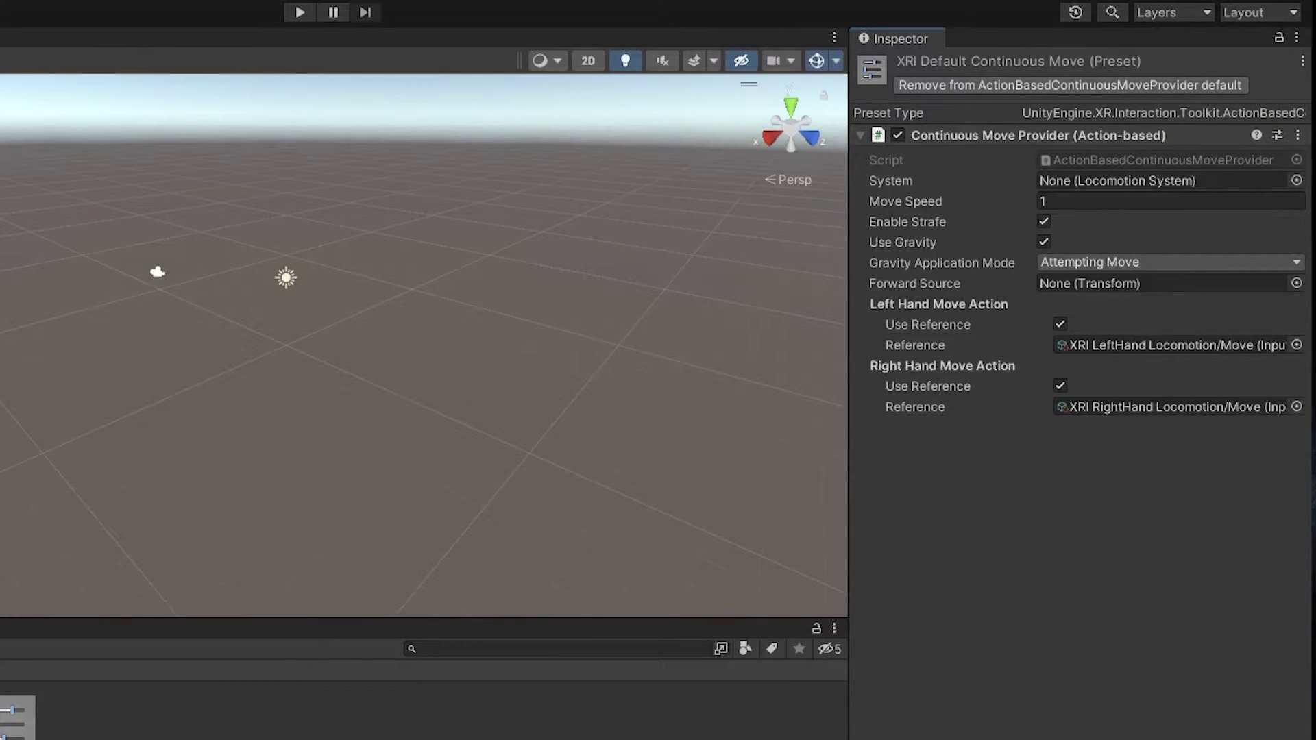
{"action": "left_click", "coordinate": [170, 545]}
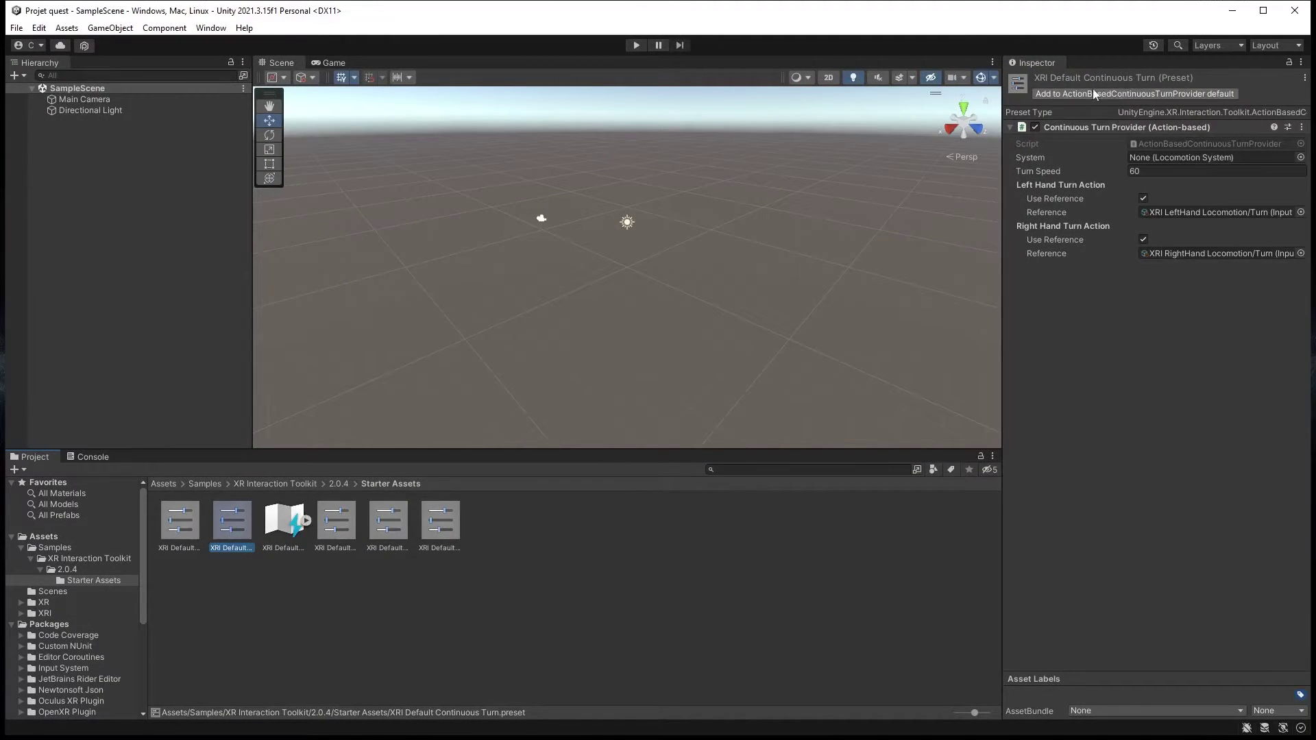
{"action": "left_click", "coordinate": [1149, 92]}
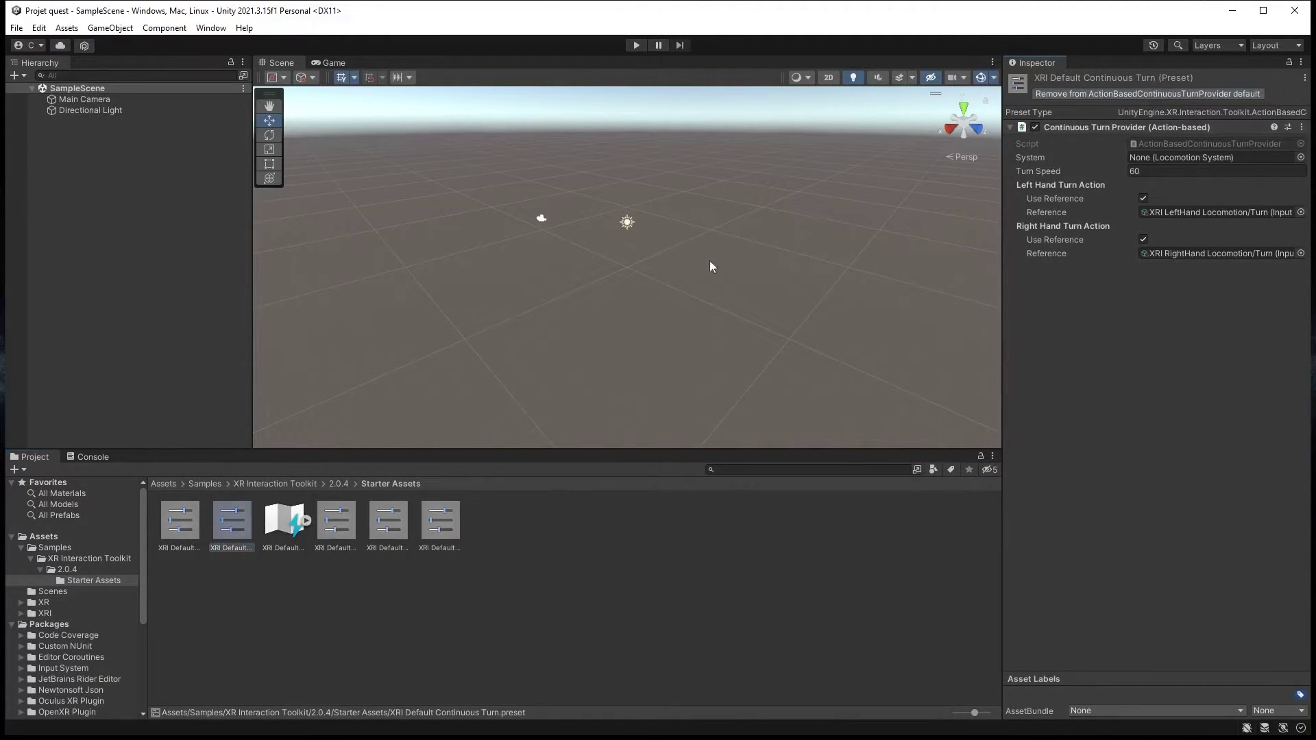
Add the XRI Default Left Controller and XRI Default Right Controller presets to the ActionBasedController defaults
{"action": "left_click", "coordinate": [330, 532]}
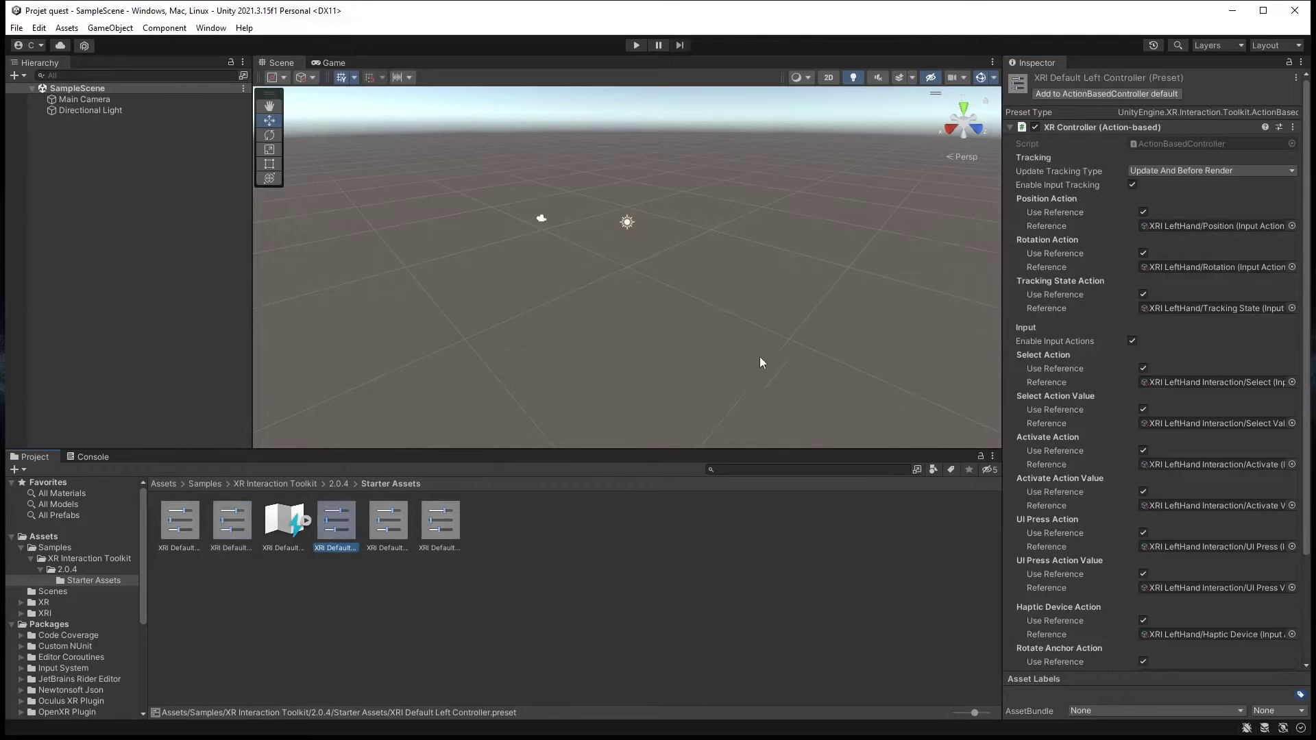
{"action": "left_click", "coordinate": [1119, 94]}
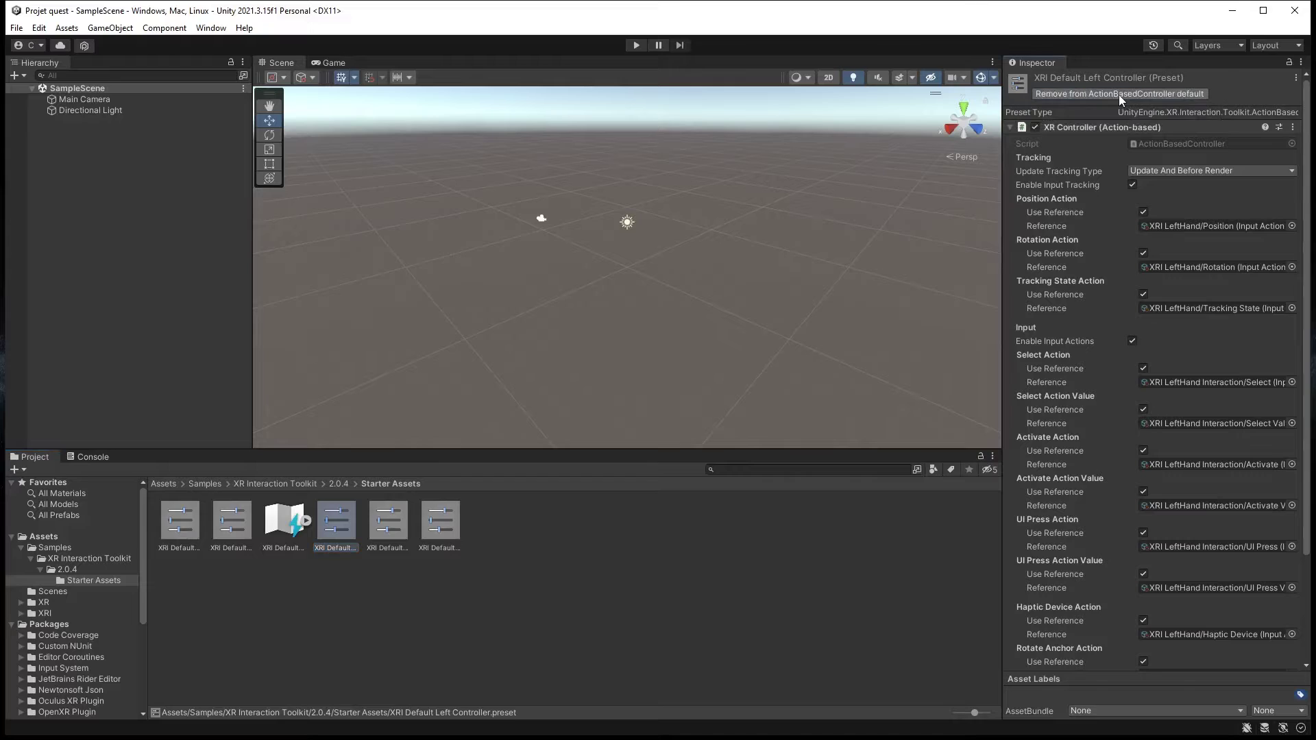
{"action": "left_click", "coordinate": [382, 525]}
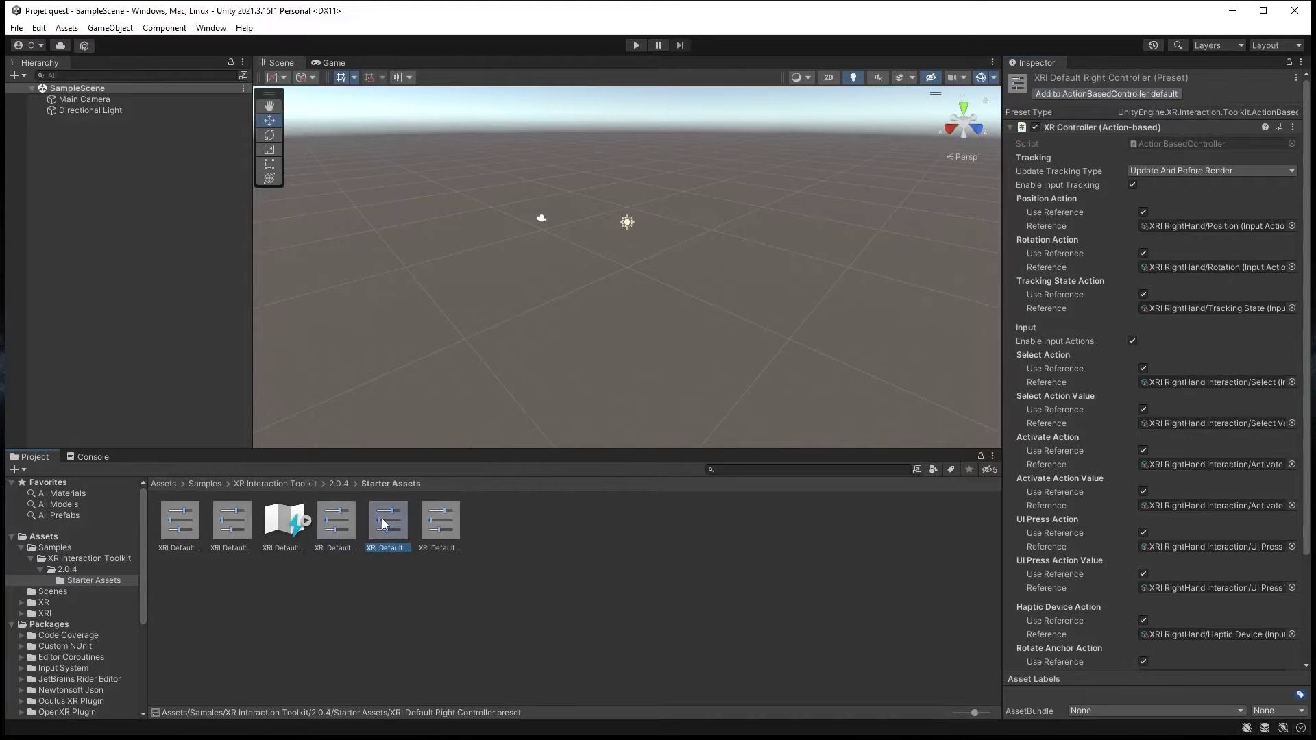
{"action": "left_click", "coordinate": [1110, 94]}
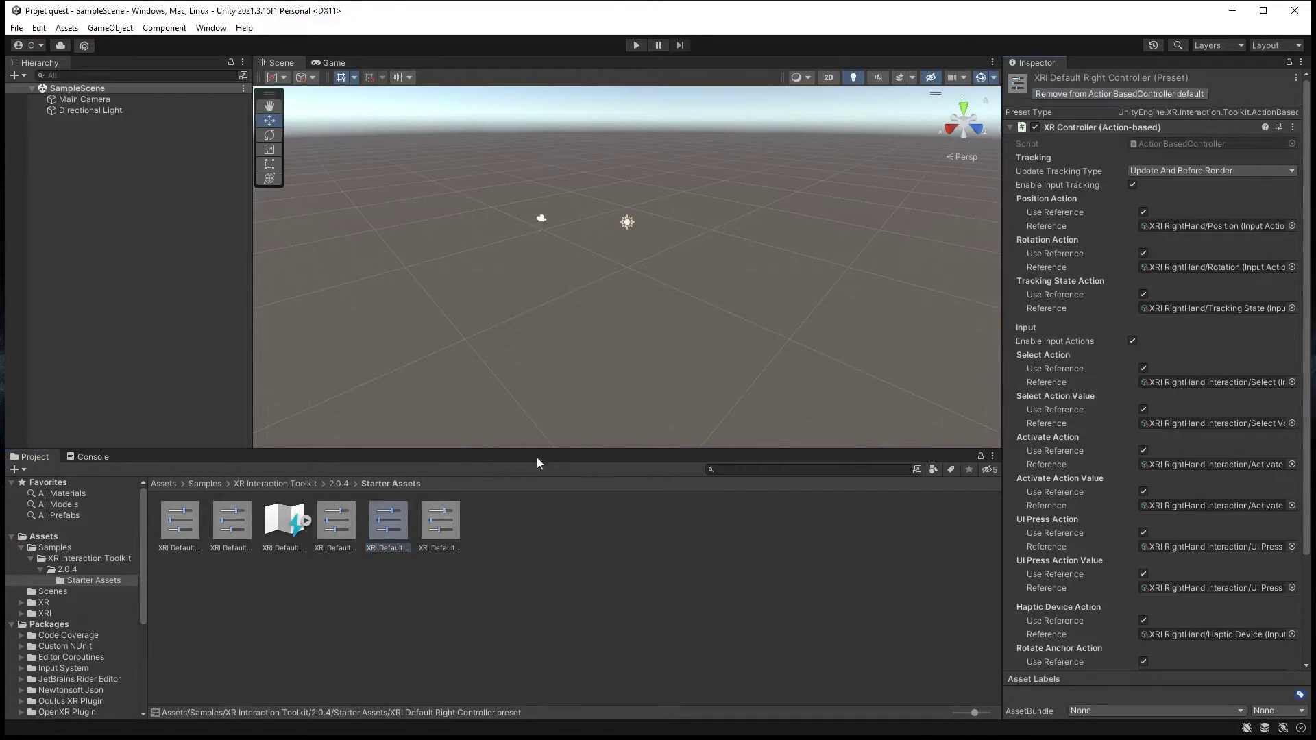
Add the XRI Default Snap Turn preset to the ActionBasedSnapTurnProvider defaults and collapse the Assets folder tree
{"action": "left_click", "coordinate": [447, 522]}
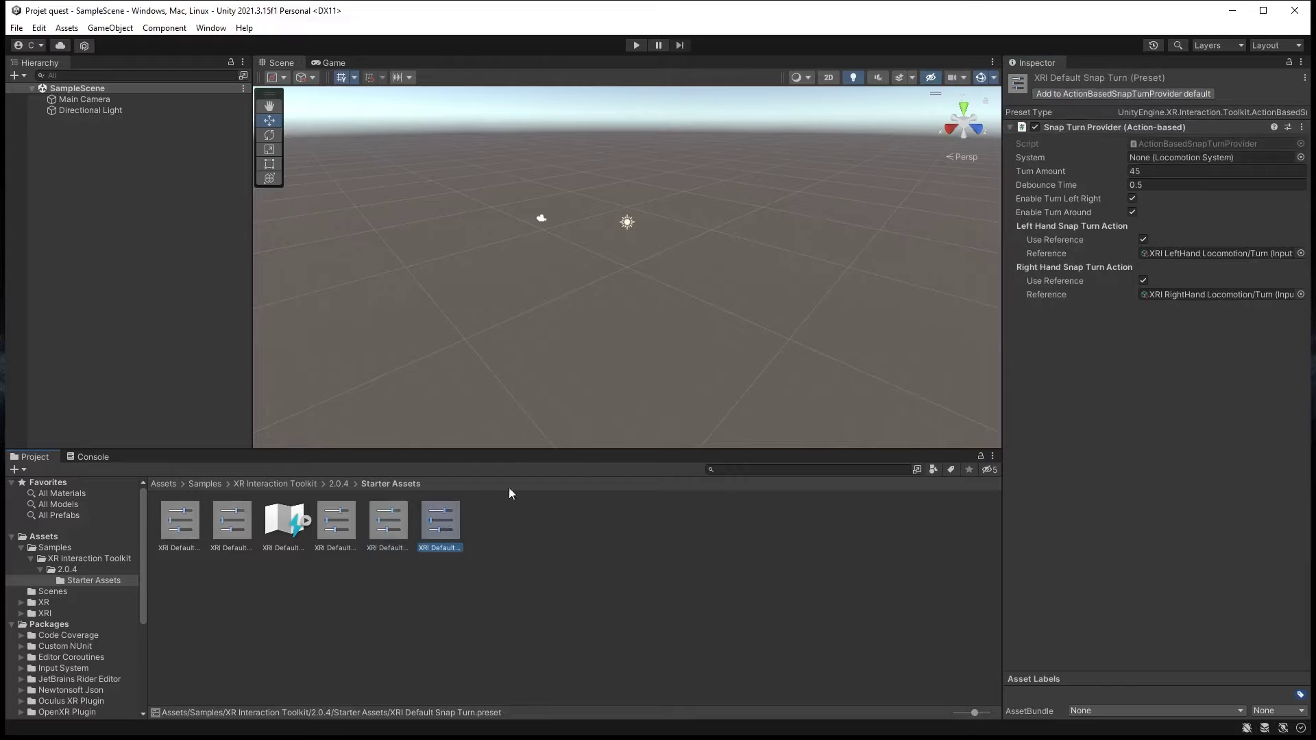
{"action": "left_click", "coordinate": [1105, 94]}
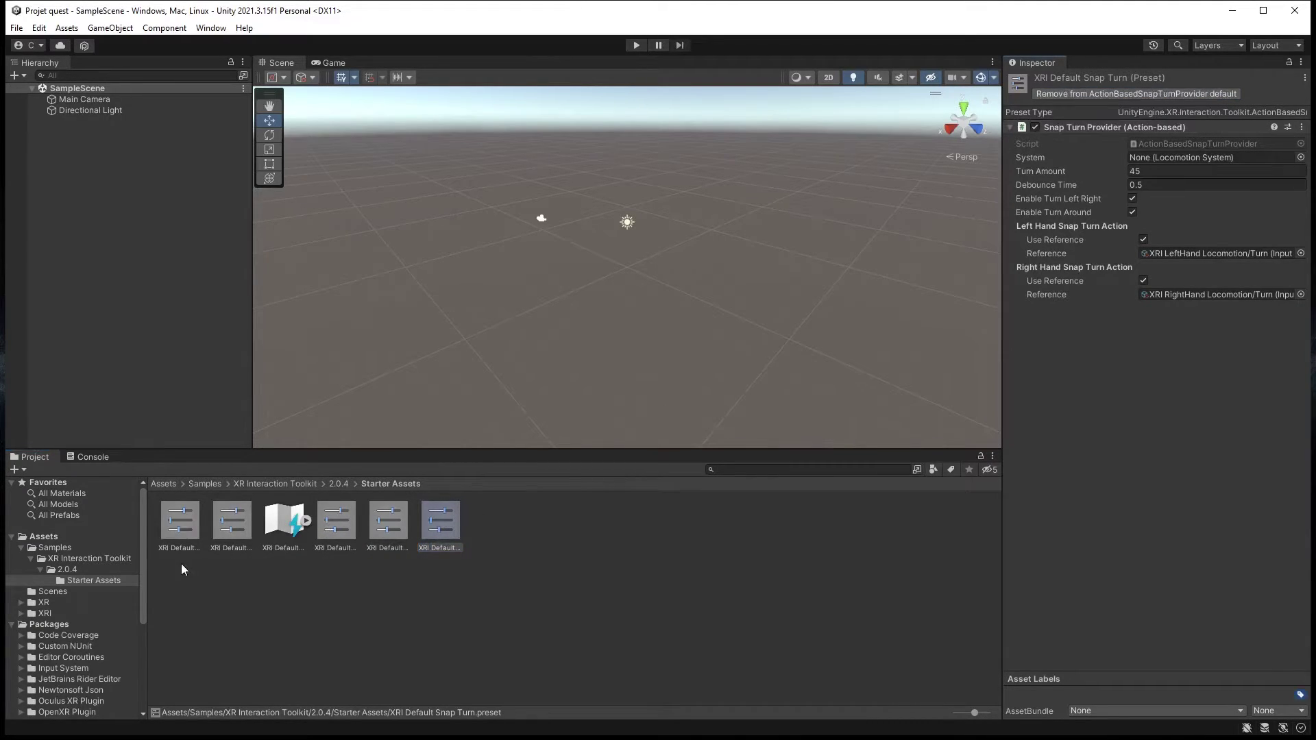
{"action": "left_click", "coordinate": [38, 558]}
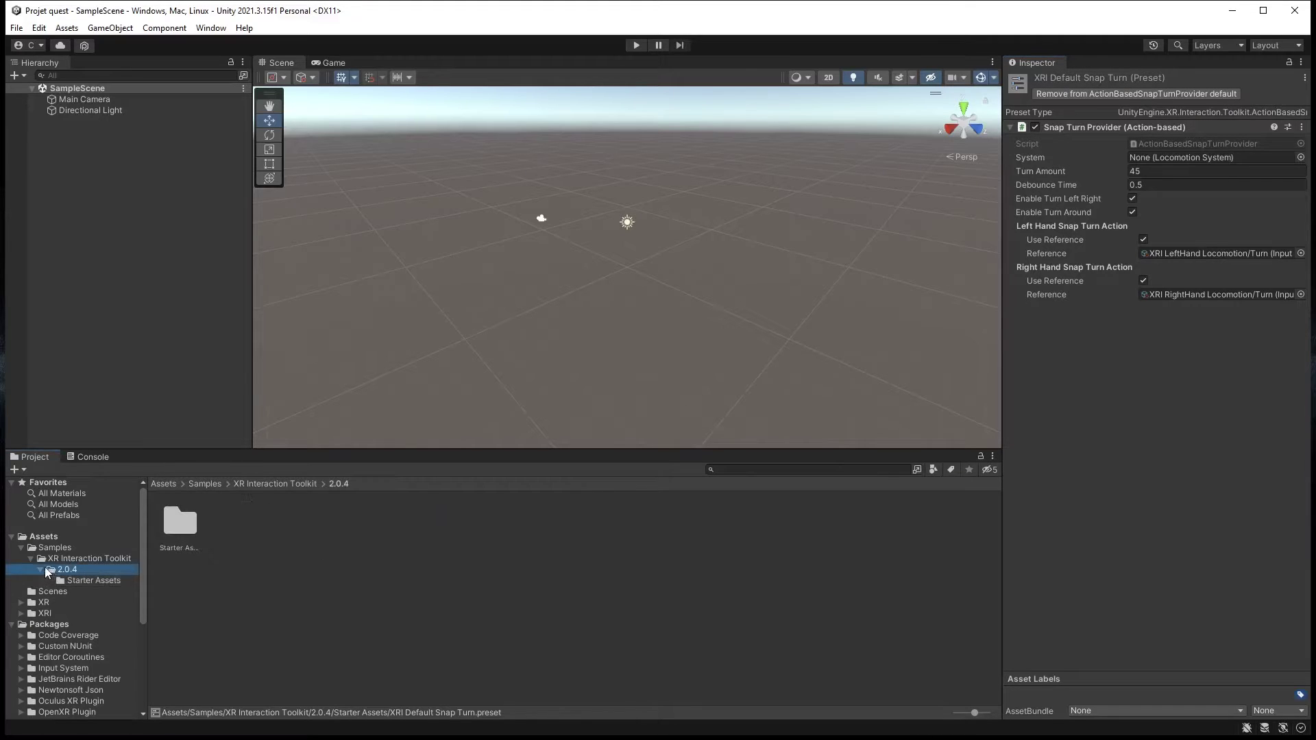
{"action": "left_click", "coordinate": [36, 548]}
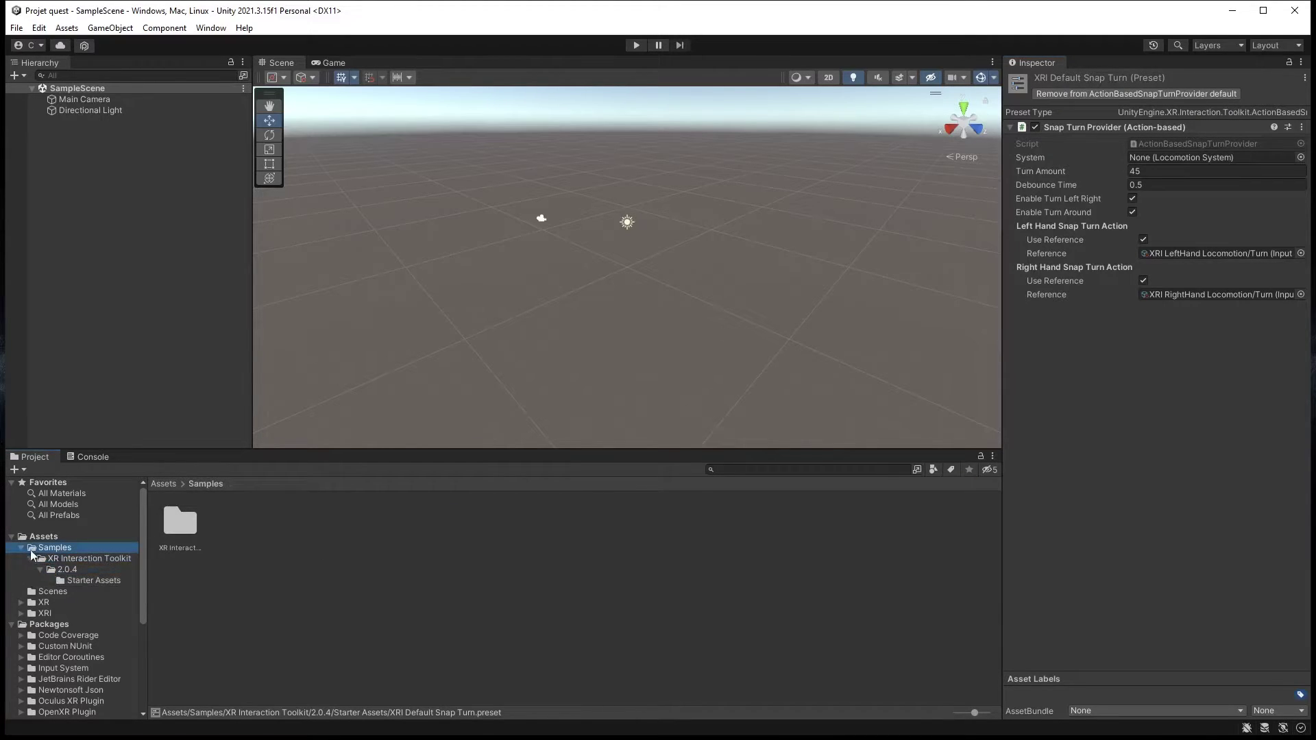
{"action": "left_click", "coordinate": [10, 539]}
{"action": "left_click", "coordinate": [11, 538]}
{"action": "left_click", "coordinate": [11, 538]}
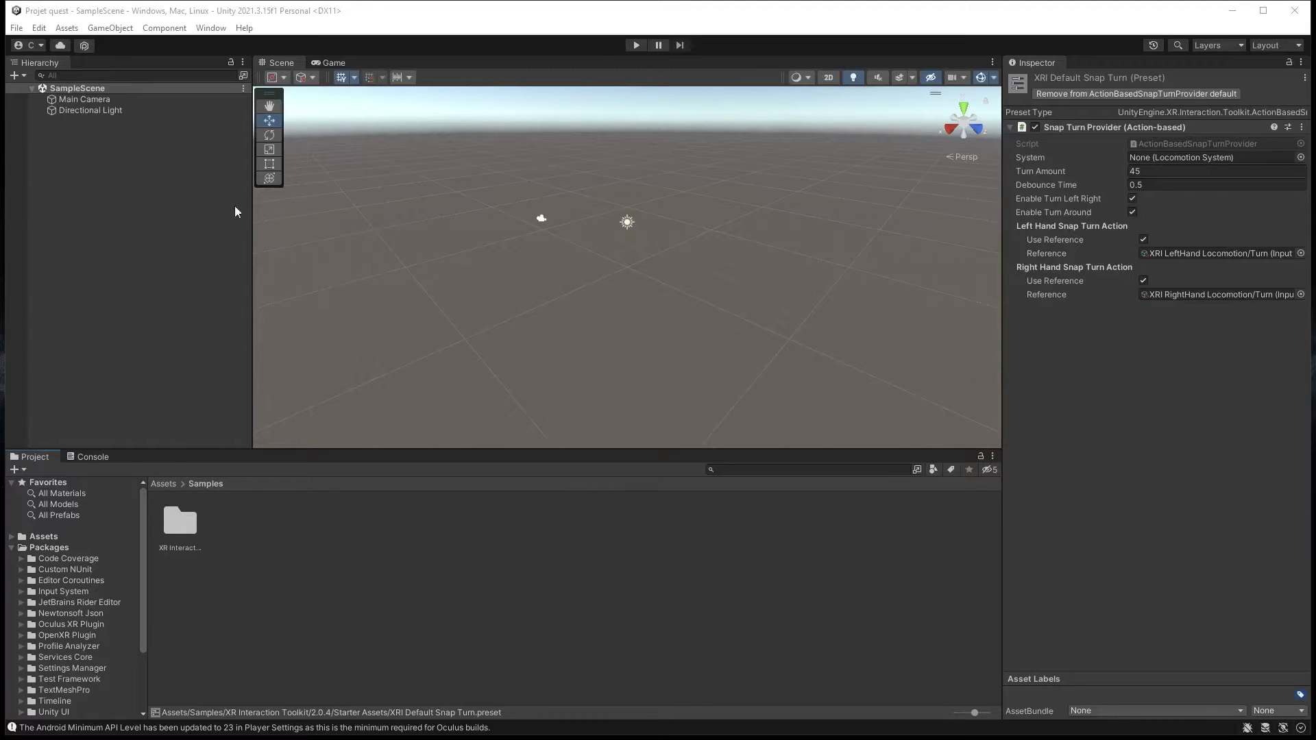
In the project's Preset Manager, set the filter Right for XRI Default Right Controller and Left for XRI Default Left Controller, and close the settings
{"action": "left_click", "coordinate": [39, 29]}
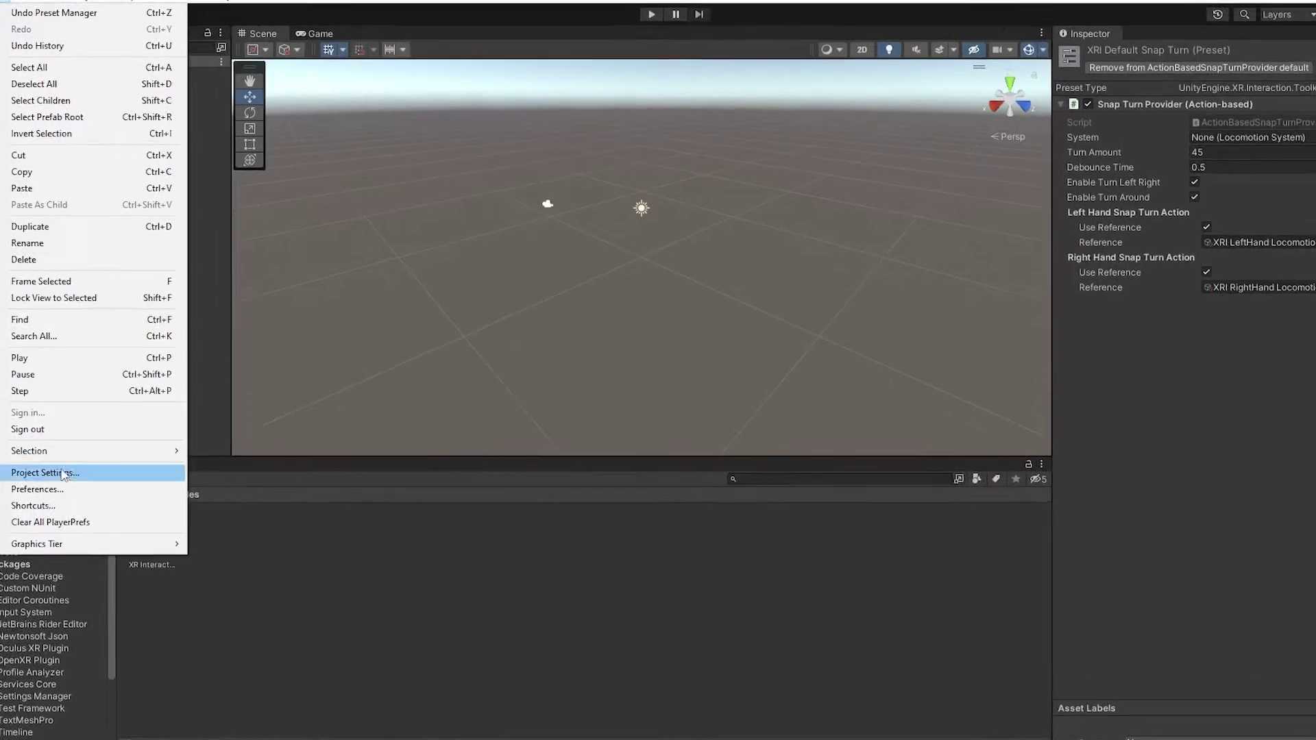
{"action": "left_click", "coordinate": [82, 463]}
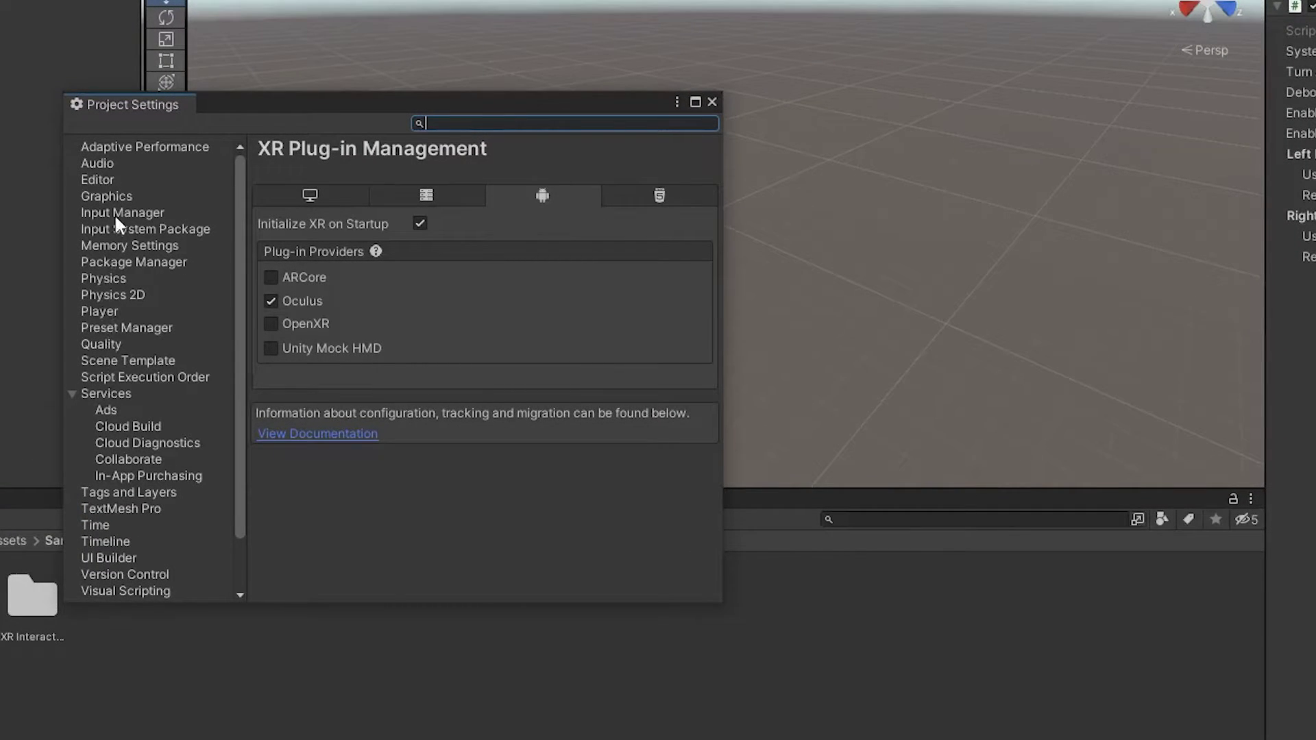
{"action": "left_click", "coordinate": [121, 327]}
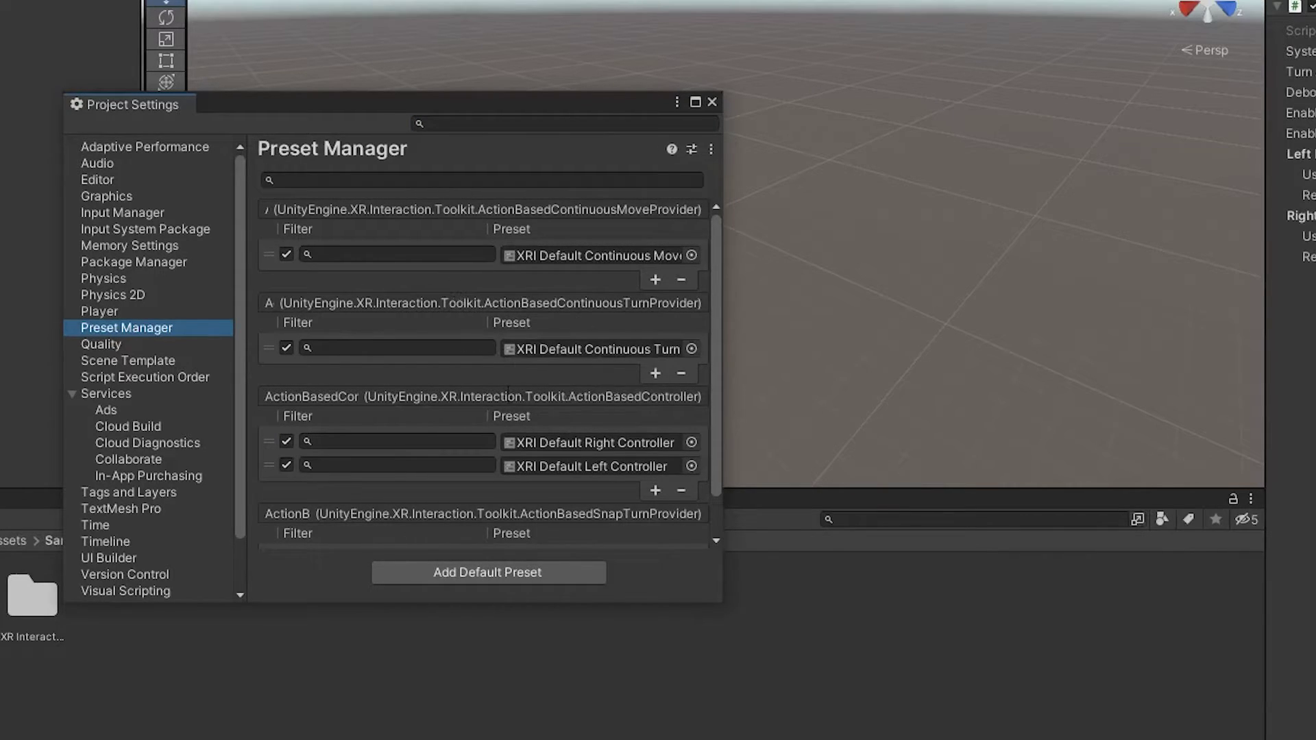
{"action": "left_click", "coordinate": [343, 440]}
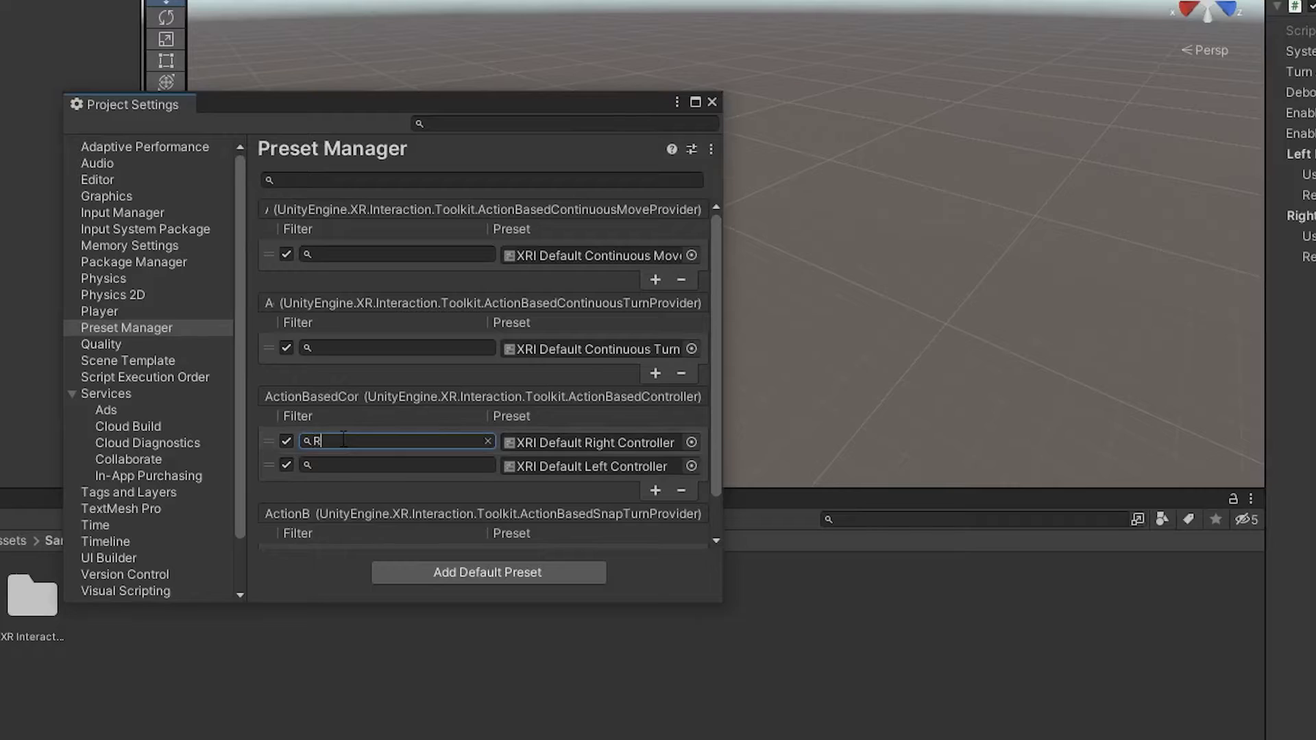
{"action": "type", "text": "Right"}
{"action": "left_click", "coordinate": [344, 460]}
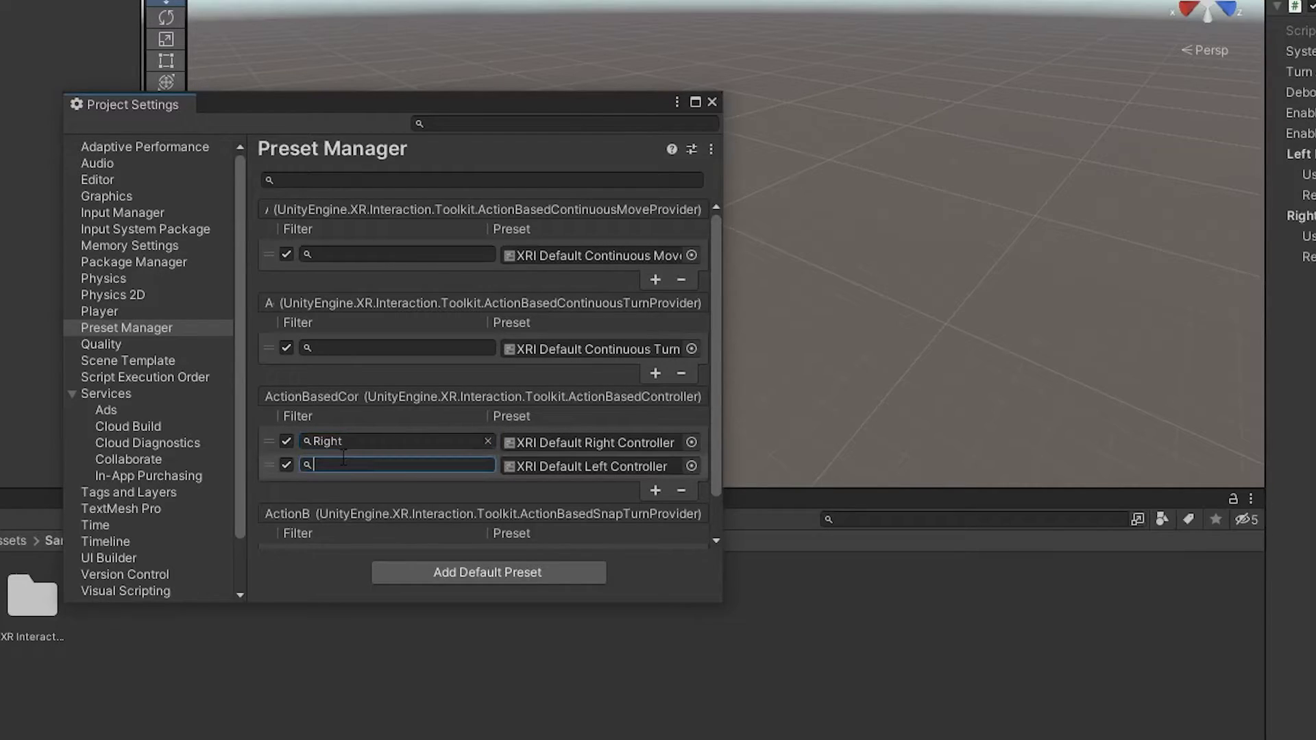
{"action": "type", "text": "Left"}
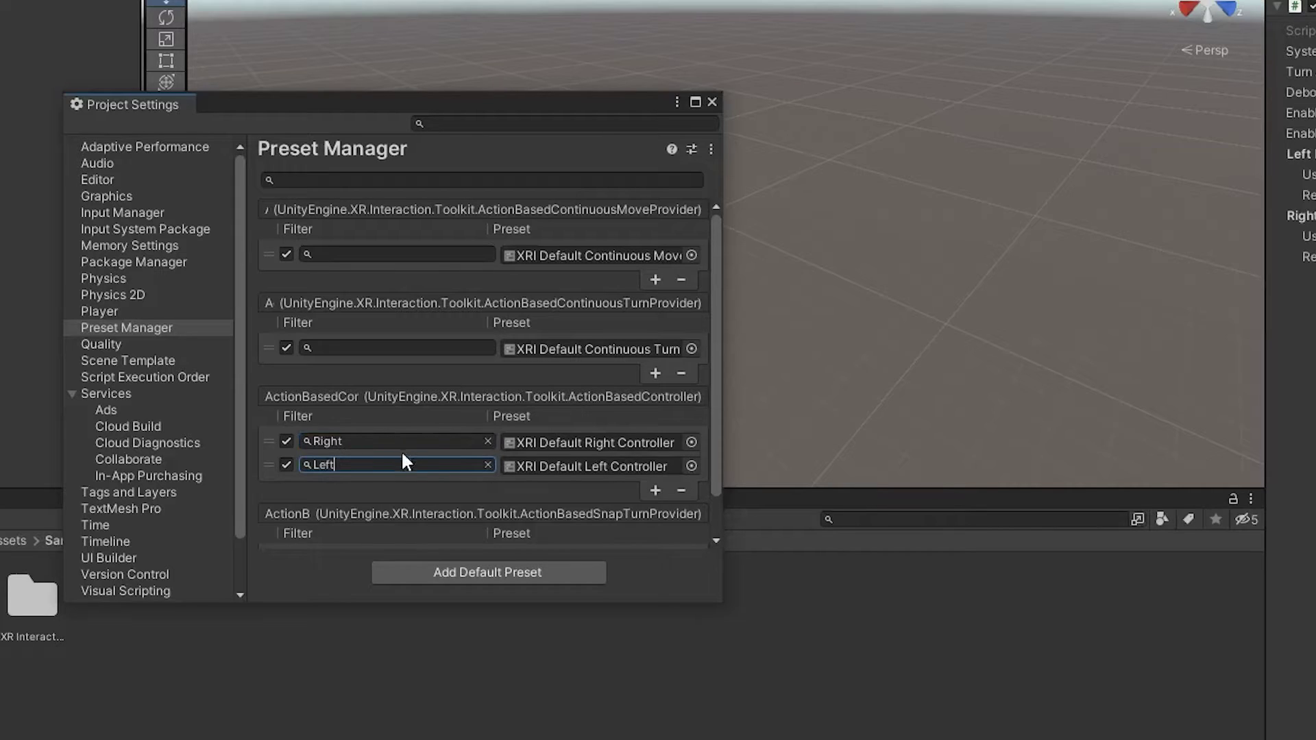
{"action": "scroll", "coordinate": [546, 501], "scroll_direction": "down", "scroll_amount": 1}
{"action": "scroll", "coordinate": [547, 501], "scroll_direction": "up", "scroll_amount": 1}
{"action": "left_click", "coordinate": [711, 102]}
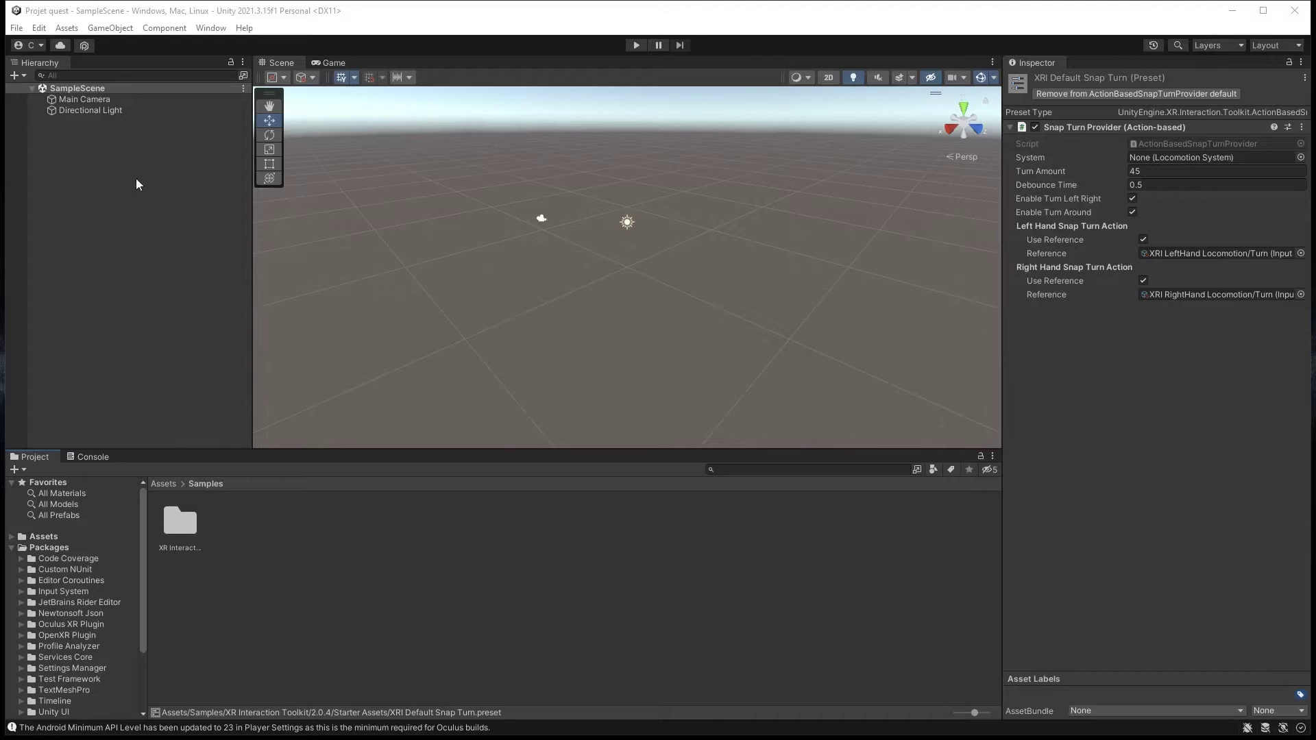
Delete the Main Camera from SampleScene and add a Plane 3D object to the scene
{"action": "left_click", "coordinate": [66, 104]}
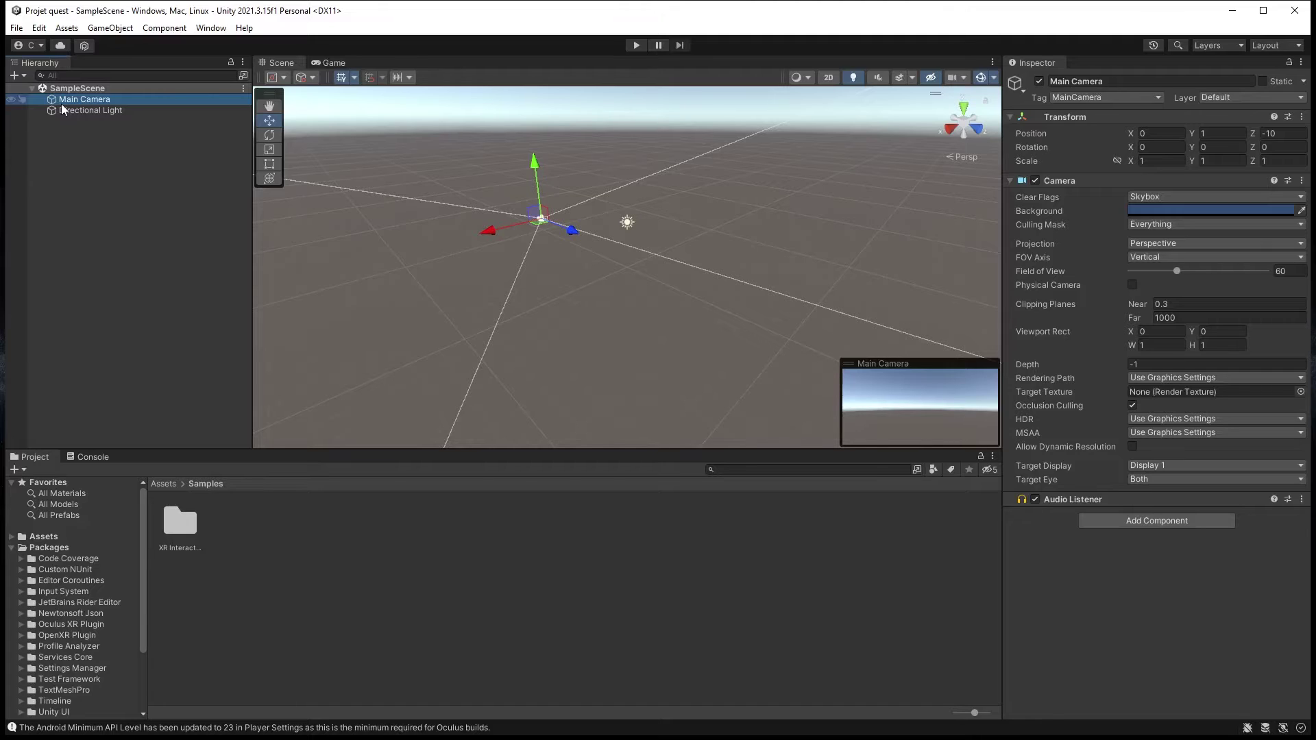
{"action": "key", "text": "Delete"}
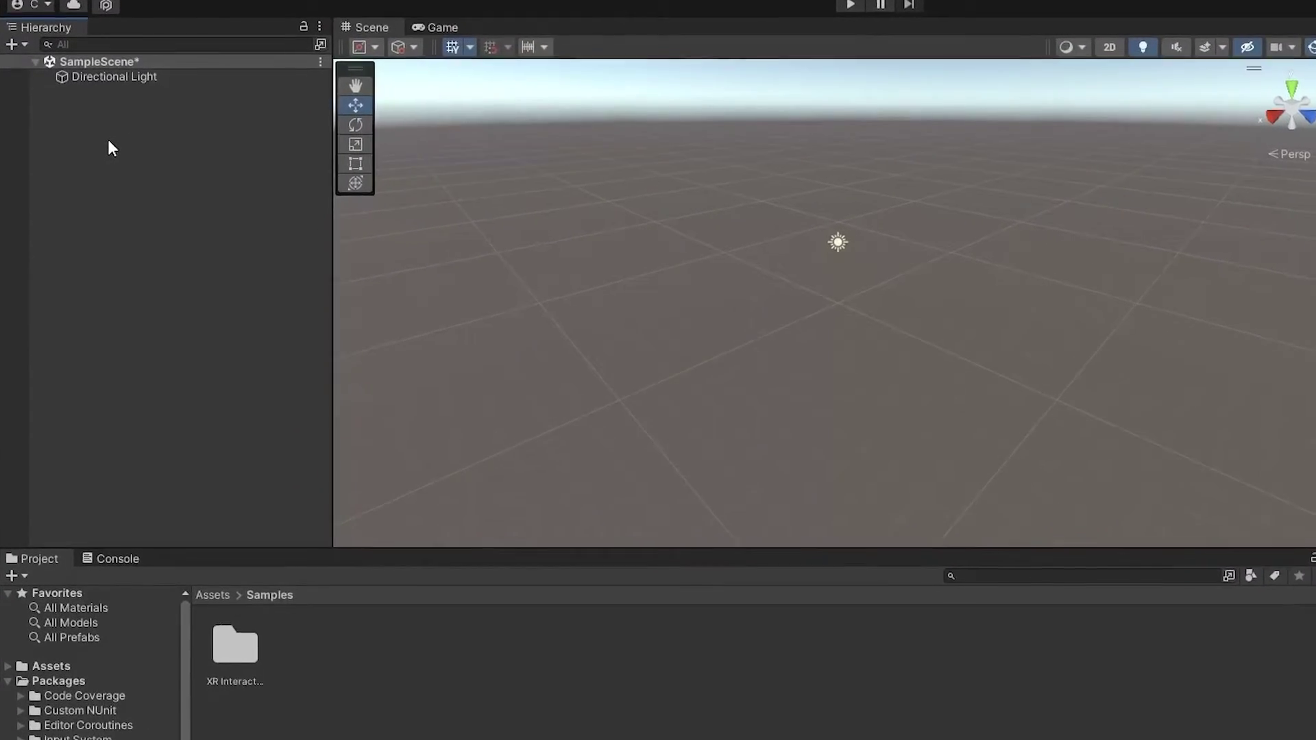
{"action": "right_click", "coordinate": [108, 142]}
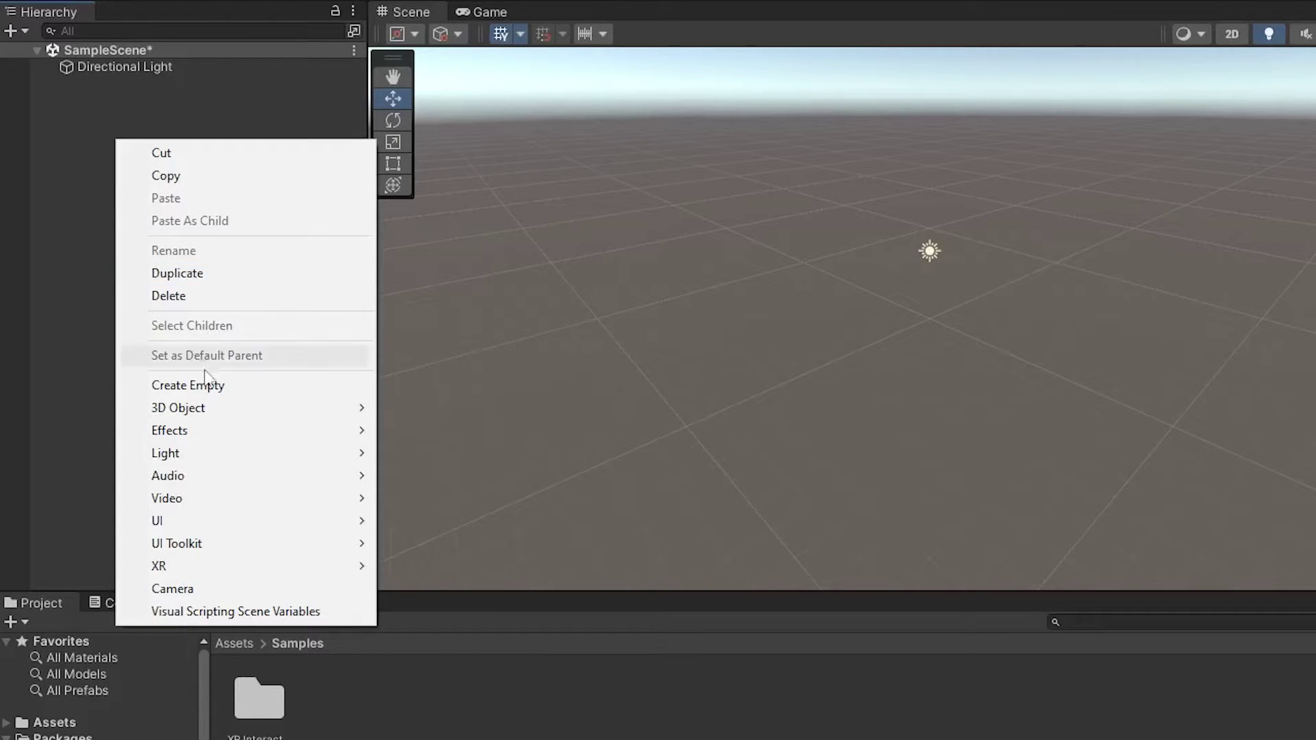
{"action": "mouse_move", "coordinate": [233, 407]}
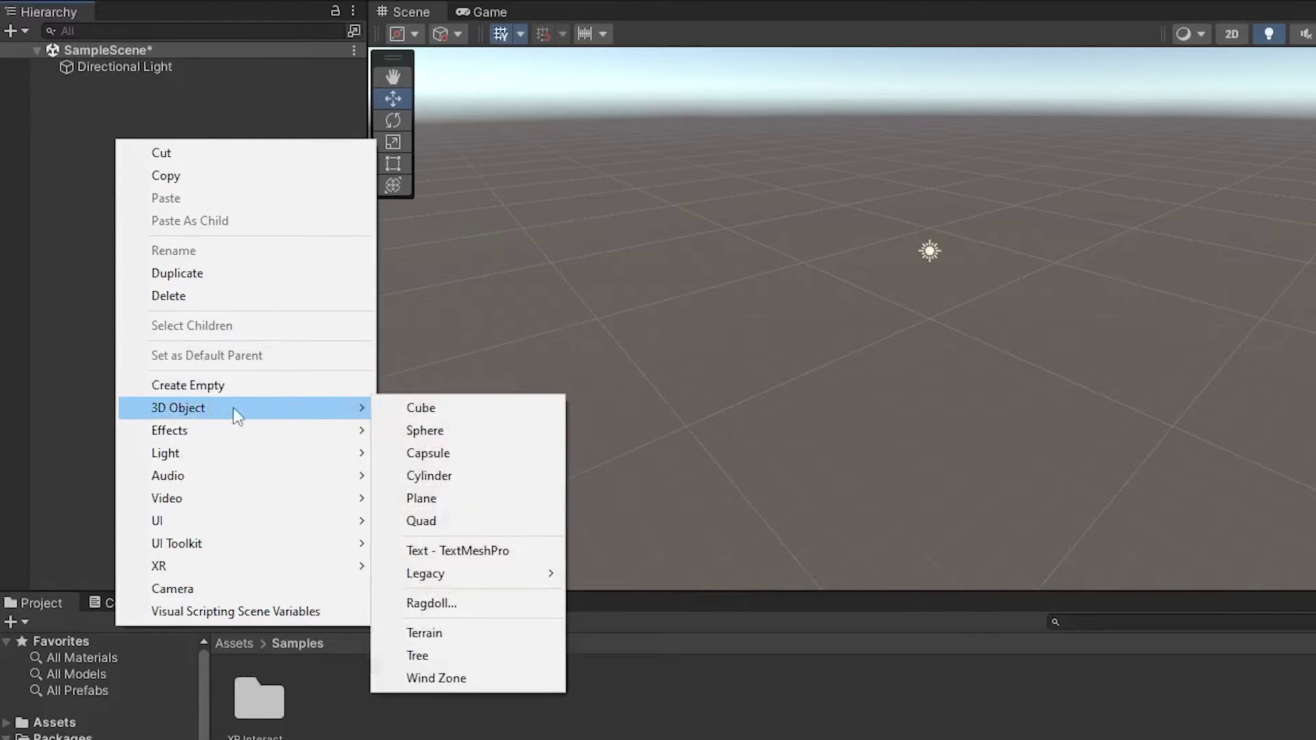
{"action": "left_click", "coordinate": [452, 499]}
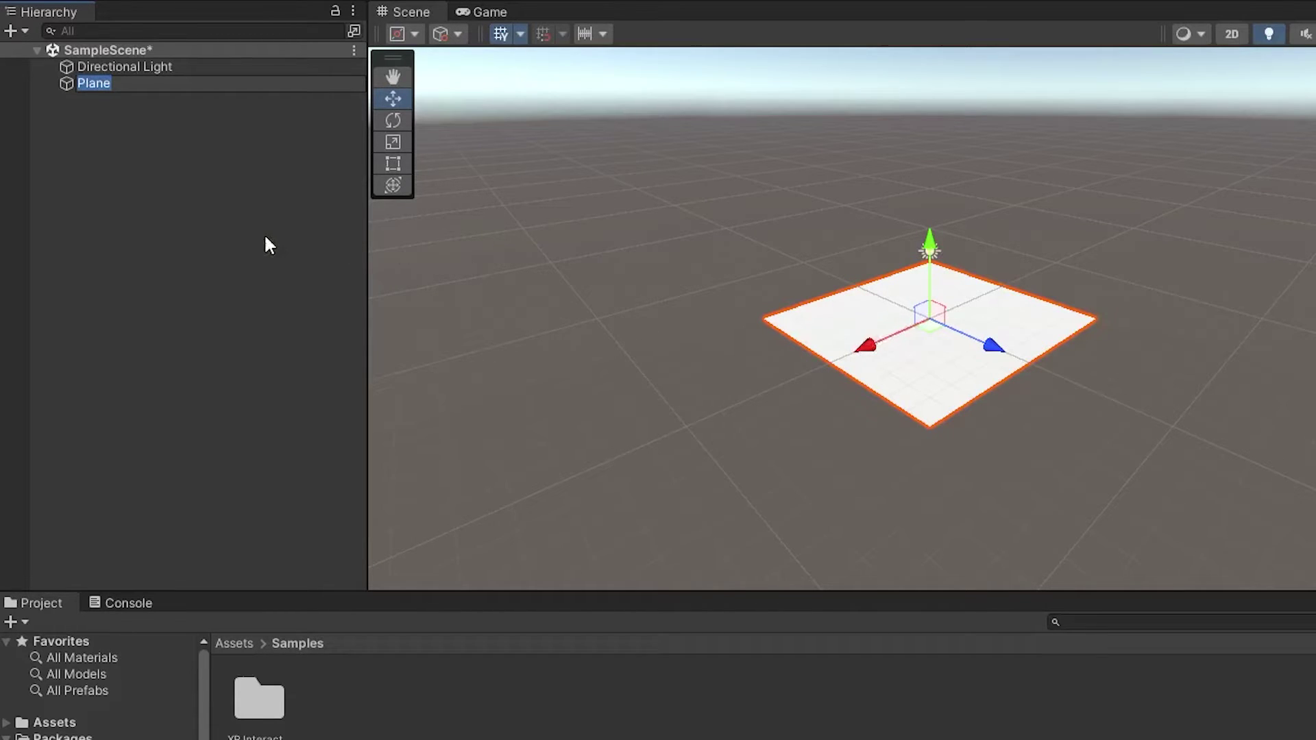
Add an XR Origin (Action-based) to the scene and expand it and its Camera Offset in the hierarchy
{"action": "right_click", "coordinate": [144, 158]}
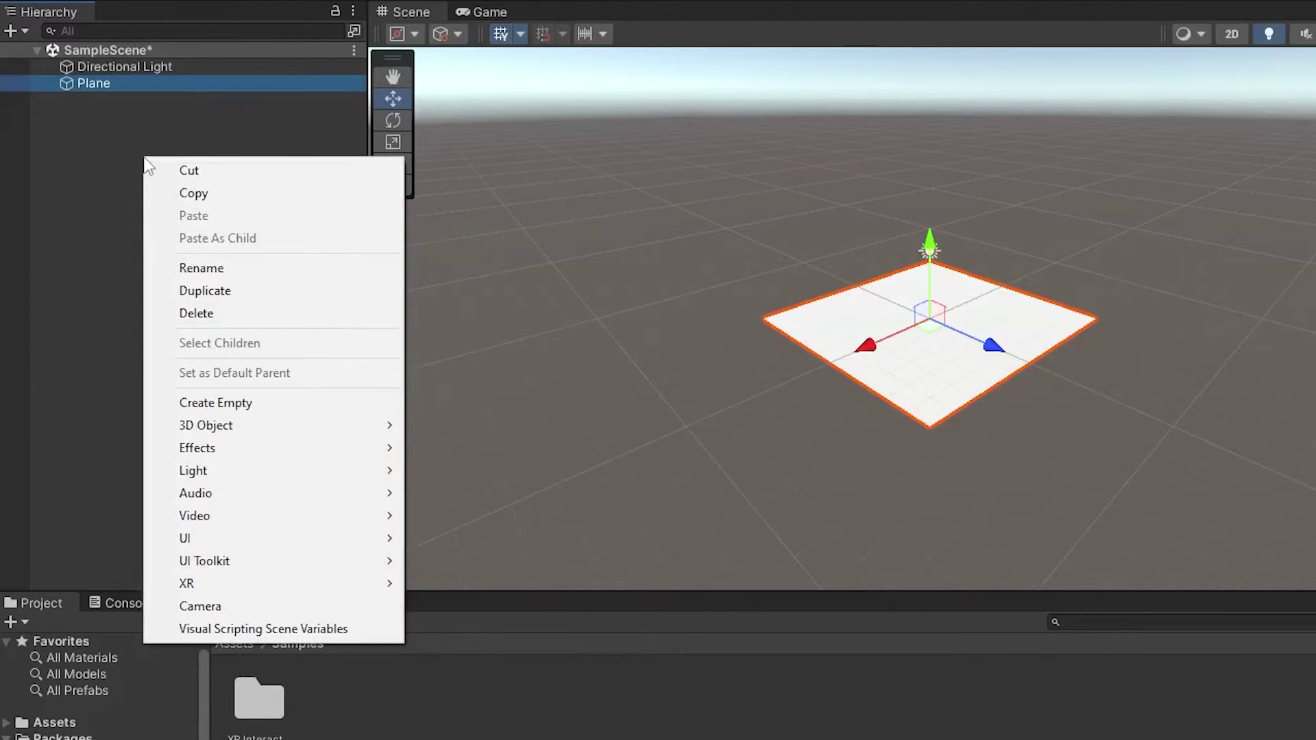
{"action": "mouse_move", "coordinate": [231, 588]}
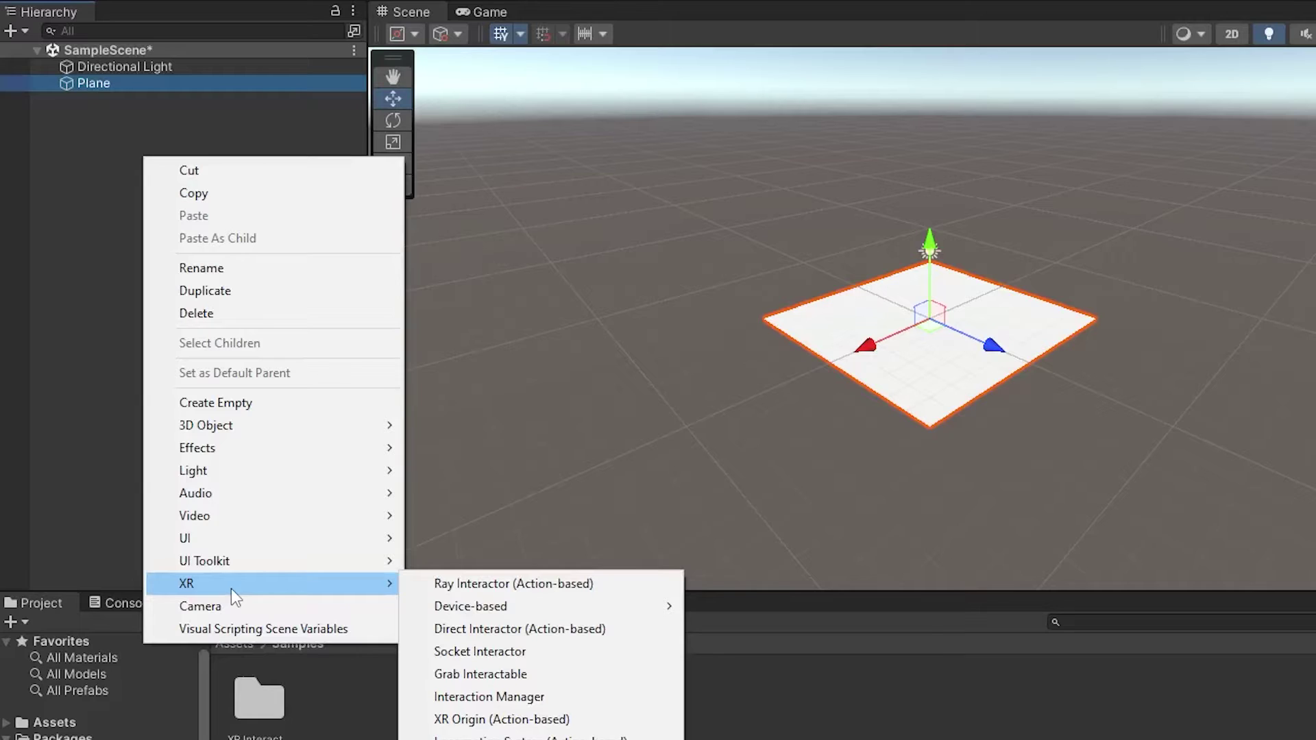
{"action": "left_click", "coordinate": [534, 728]}
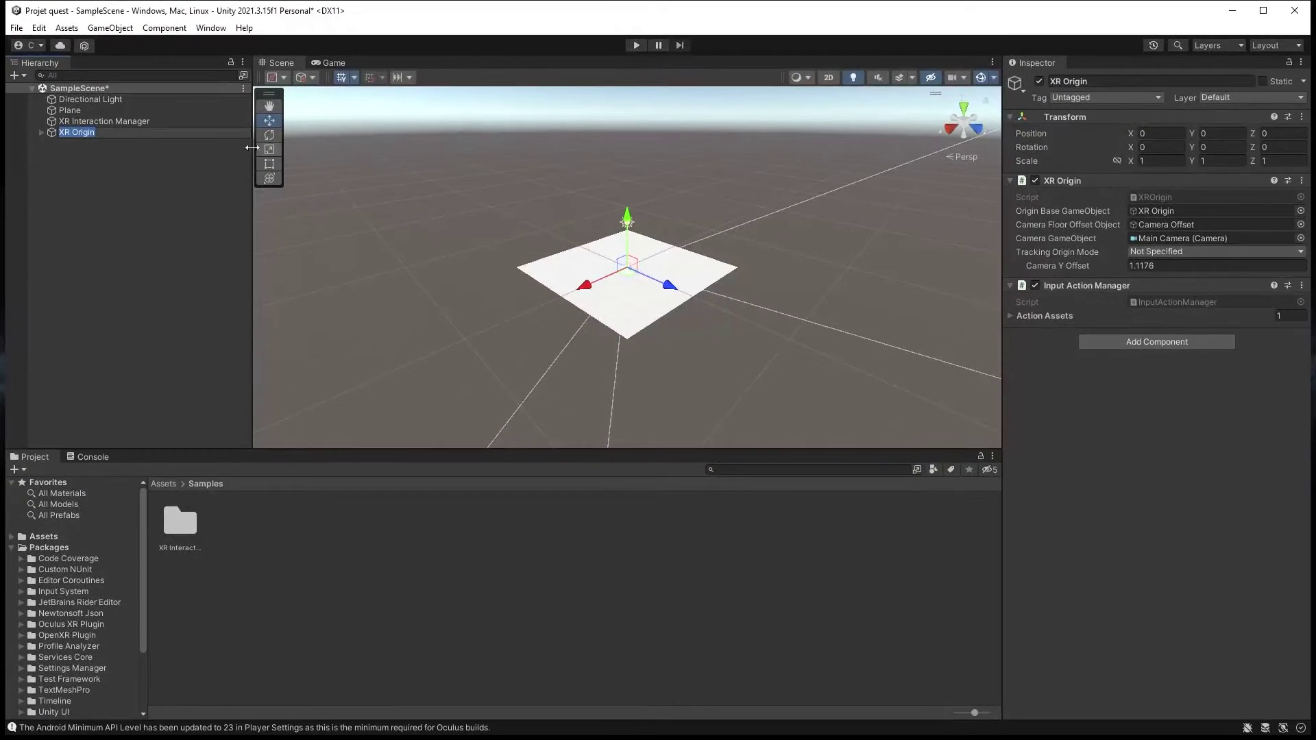
{"action": "left_click", "coordinate": [41, 133]}
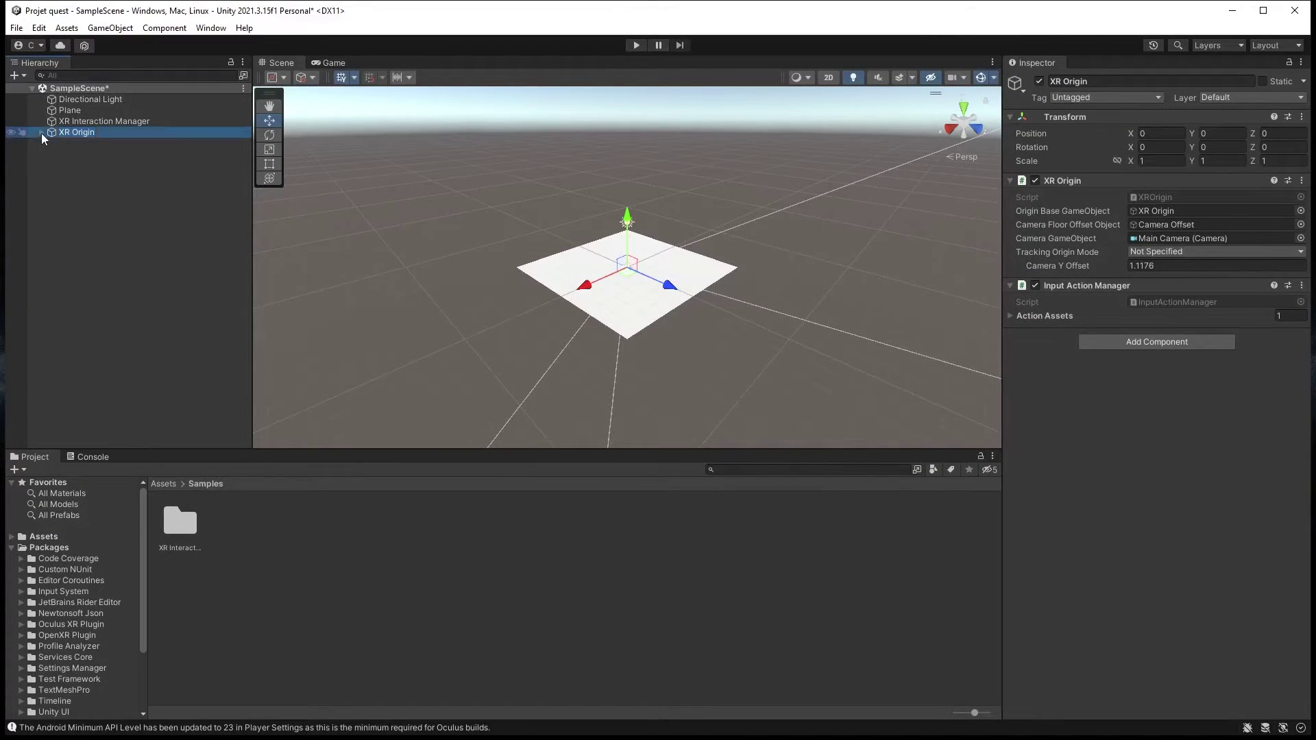
{"action": "left_click", "coordinate": [40, 133]}
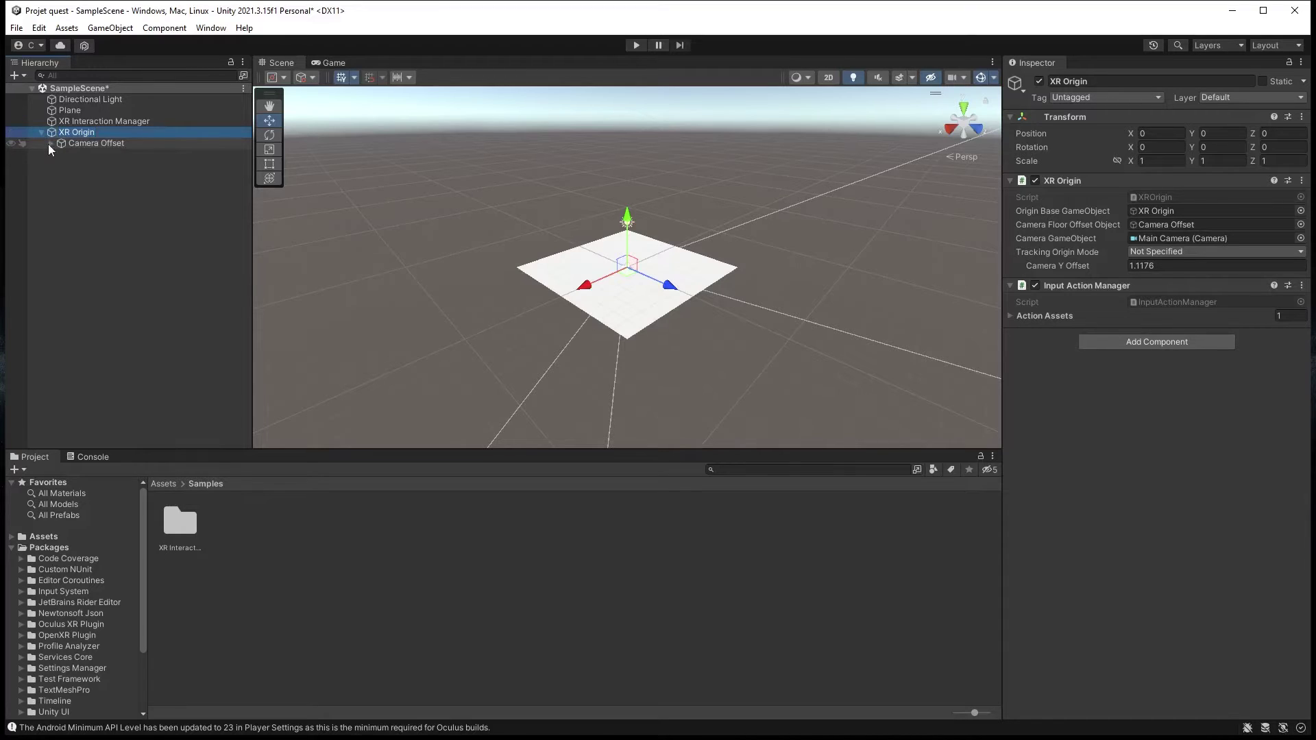
{"action": "left_click", "coordinate": [50, 144]}
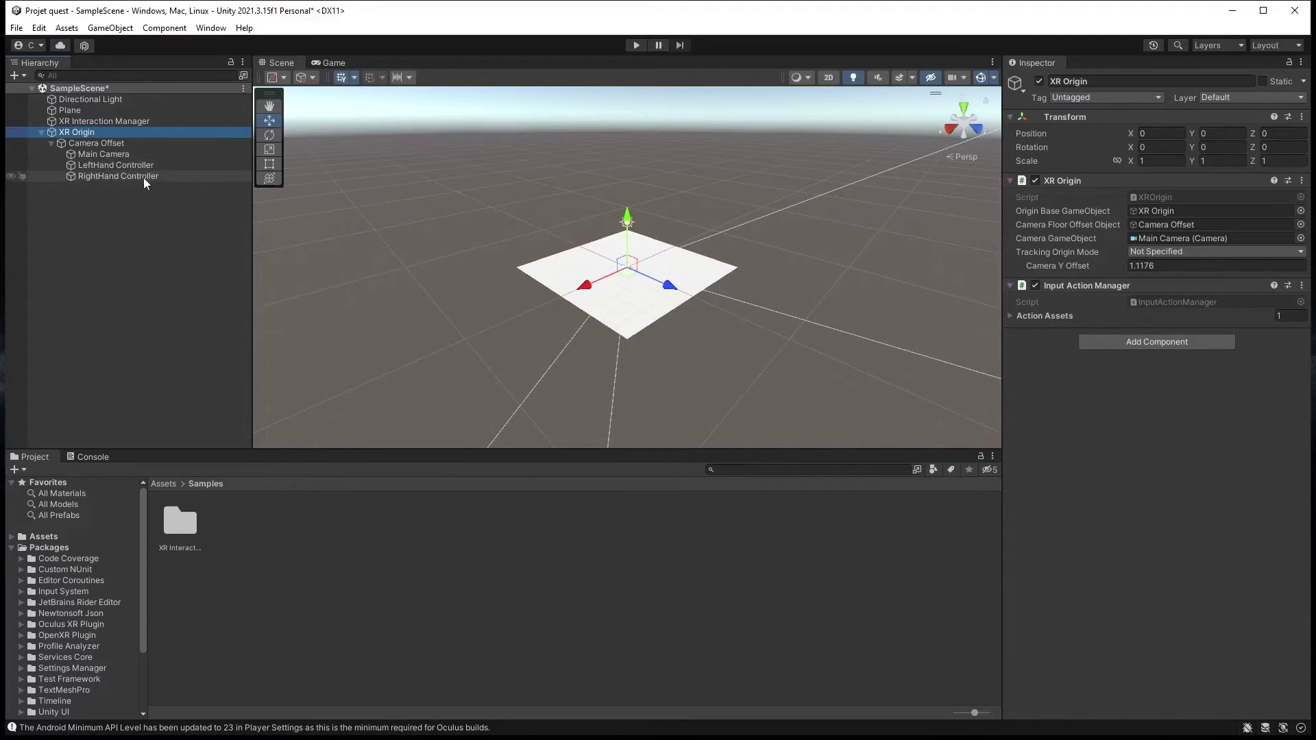
{"action": "scroll", "coordinate": [644, 274], "scroll_direction": "up", "scroll_amount": 5}
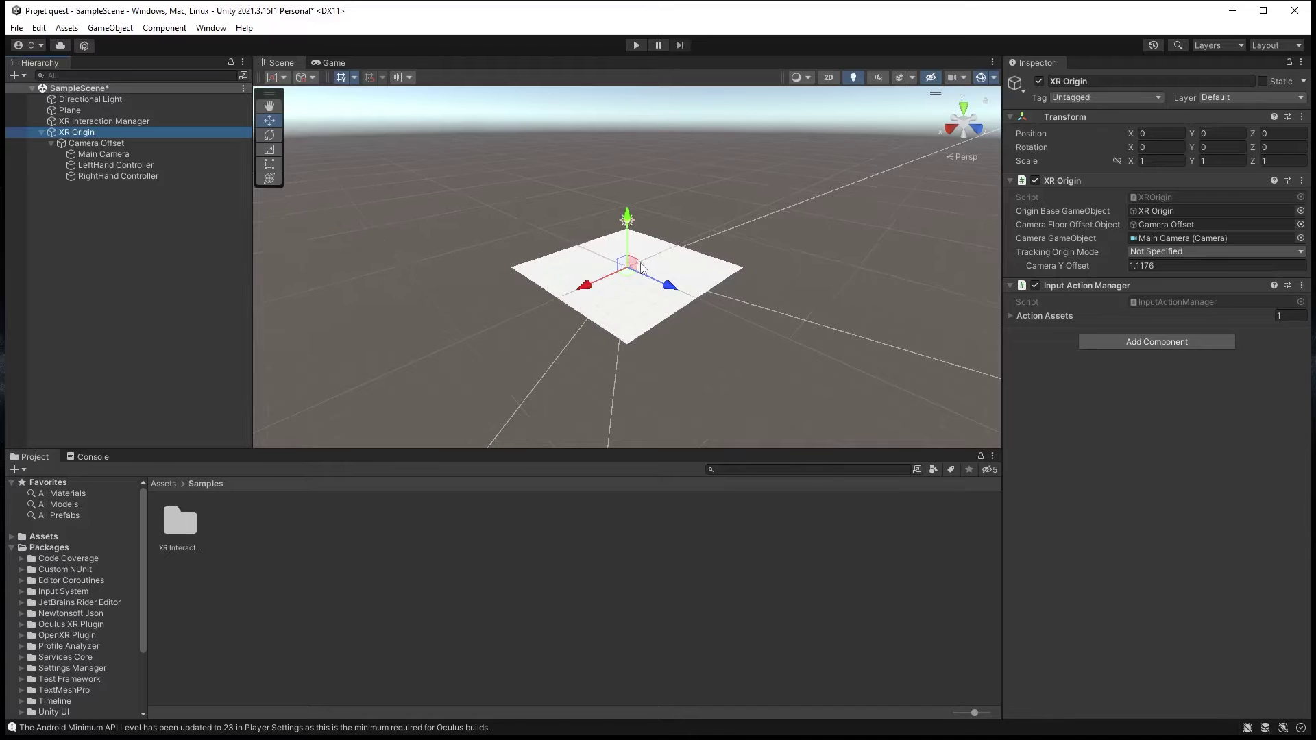
{"action": "scroll", "coordinate": [645, 276], "scroll_direction": "up", "scroll_amount": 6}
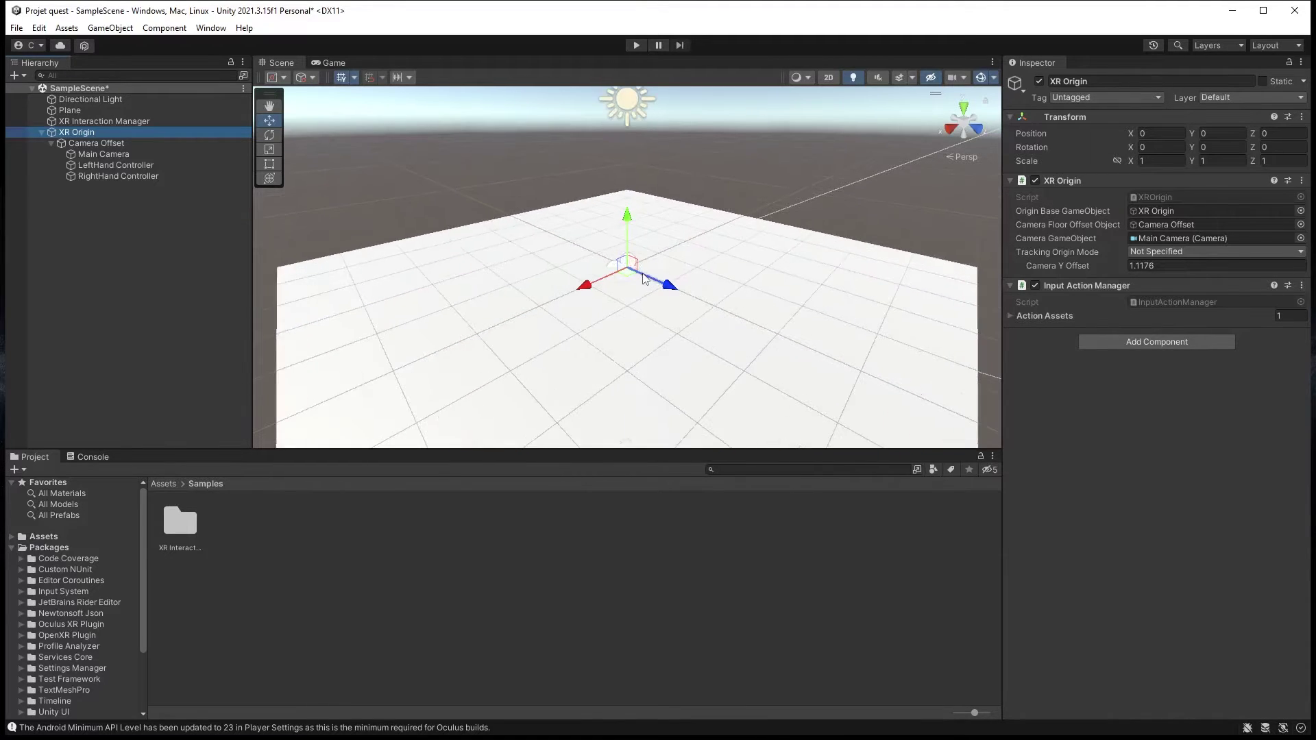
{"action": "scroll", "coordinate": [644, 276], "scroll_direction": "up", "scroll_amount": 3}
{"action": "scroll", "coordinate": [644, 276], "scroll_direction": "down", "scroll_amount": 4}
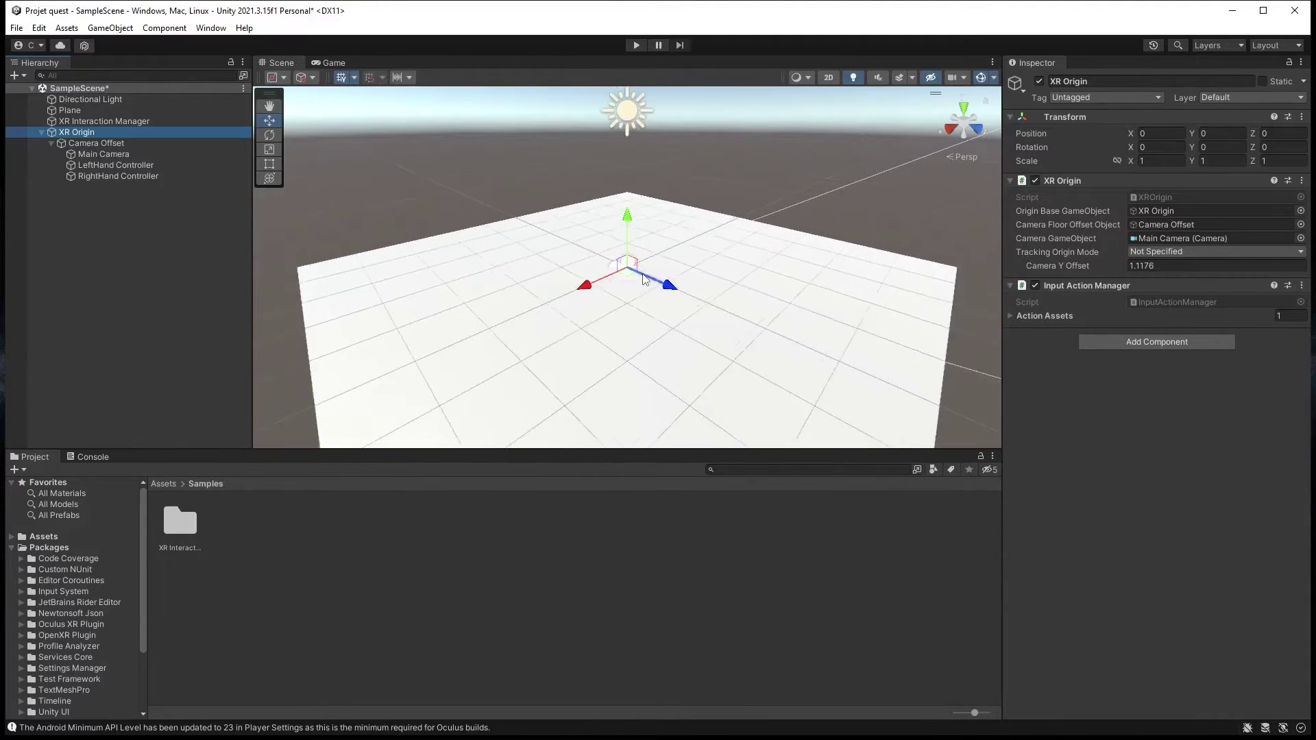
{"action": "scroll", "coordinate": [644, 277], "scroll_direction": "up", "scroll_amount": 6}
{"action": "scroll", "coordinate": [644, 276], "scroll_direction": "down", "scroll_amount": 2}
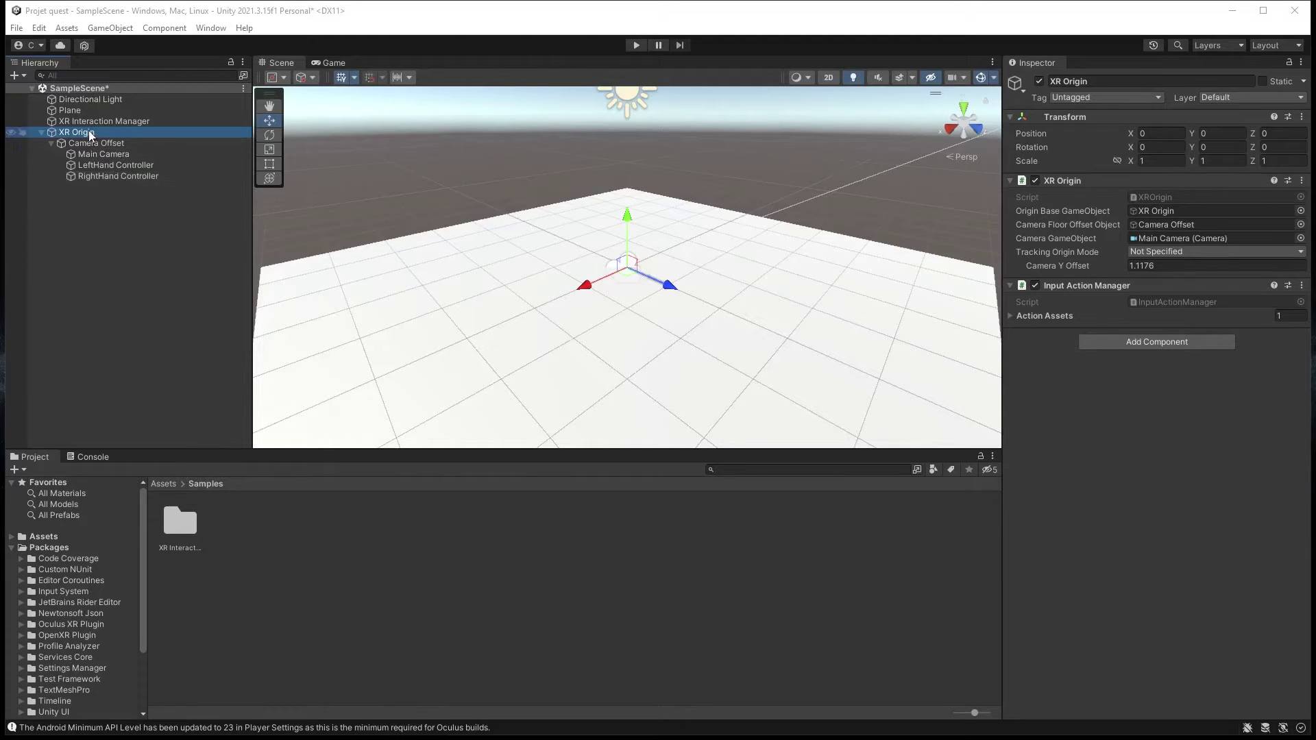
Add an Input Action Manager component to the XR Interaction Manager object
{"action": "left_click", "coordinate": [125, 122]}
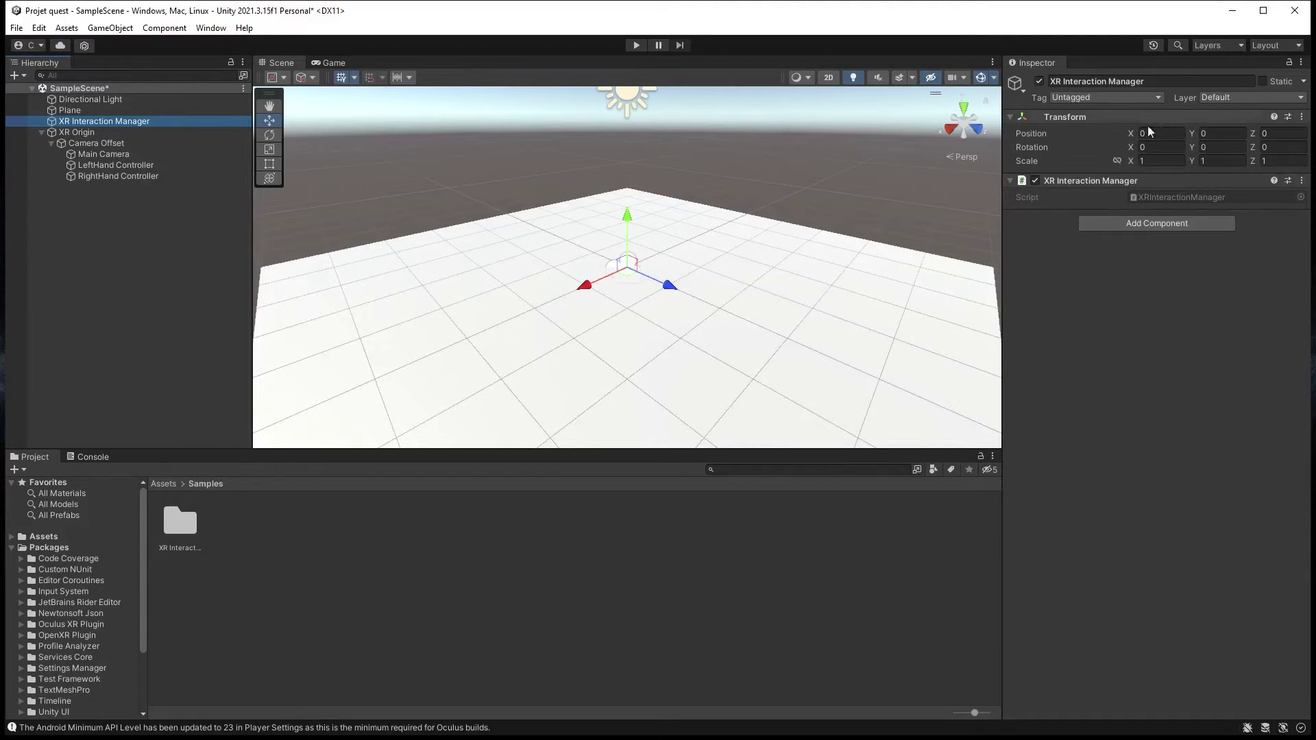
{"action": "left_click", "coordinate": [1139, 225]}
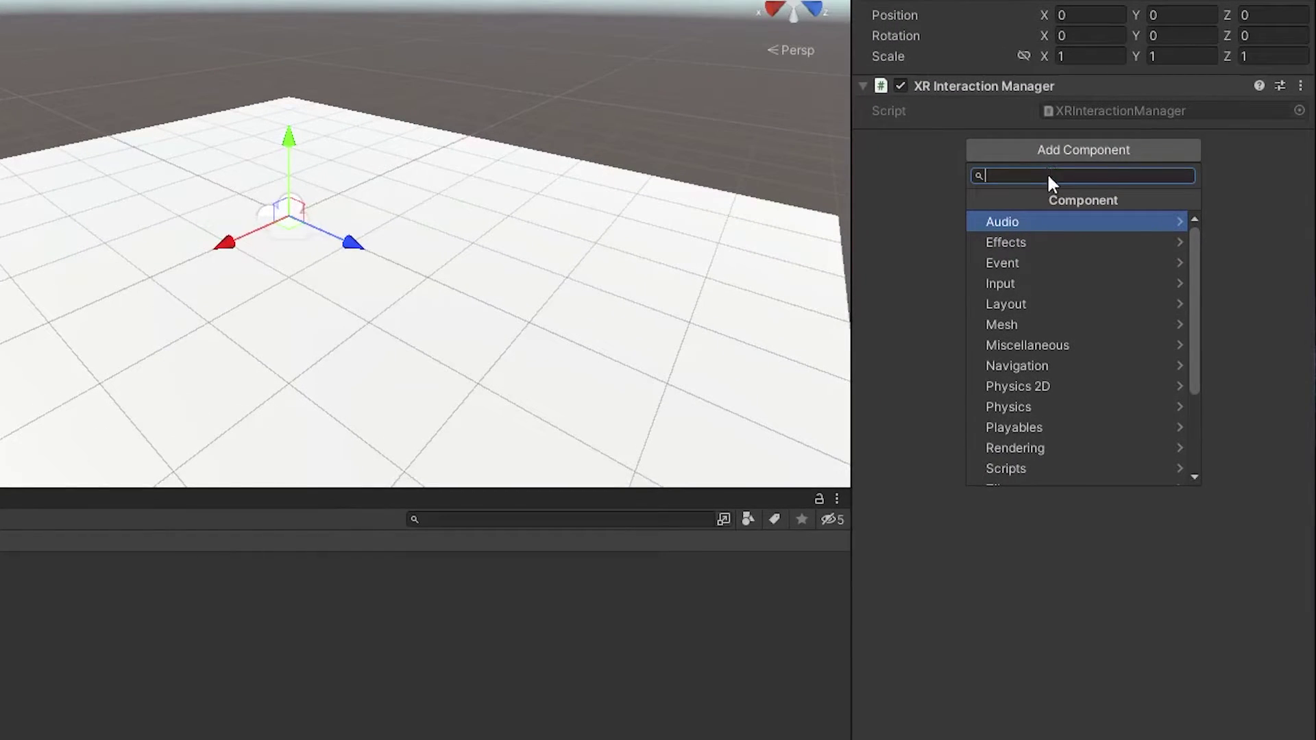
{"action": "type", "text": "input"}
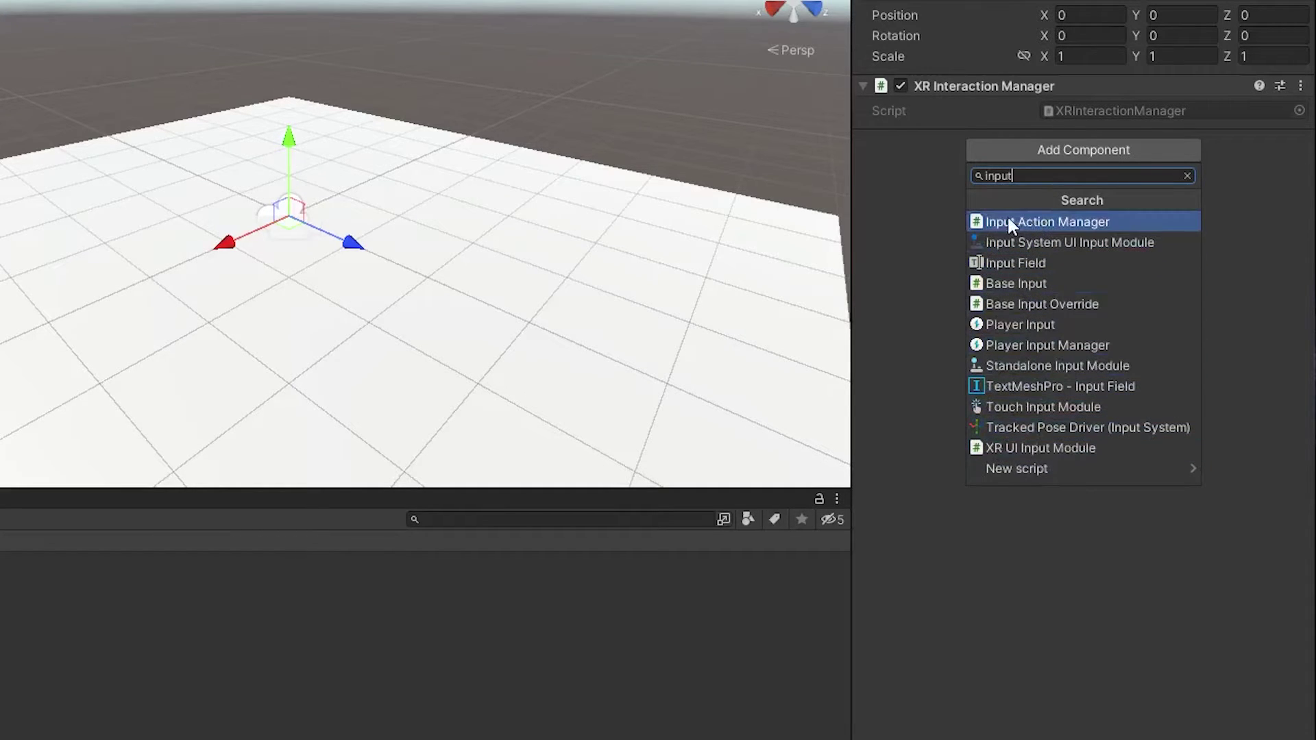
{"action": "left_click", "coordinate": [1077, 226]}
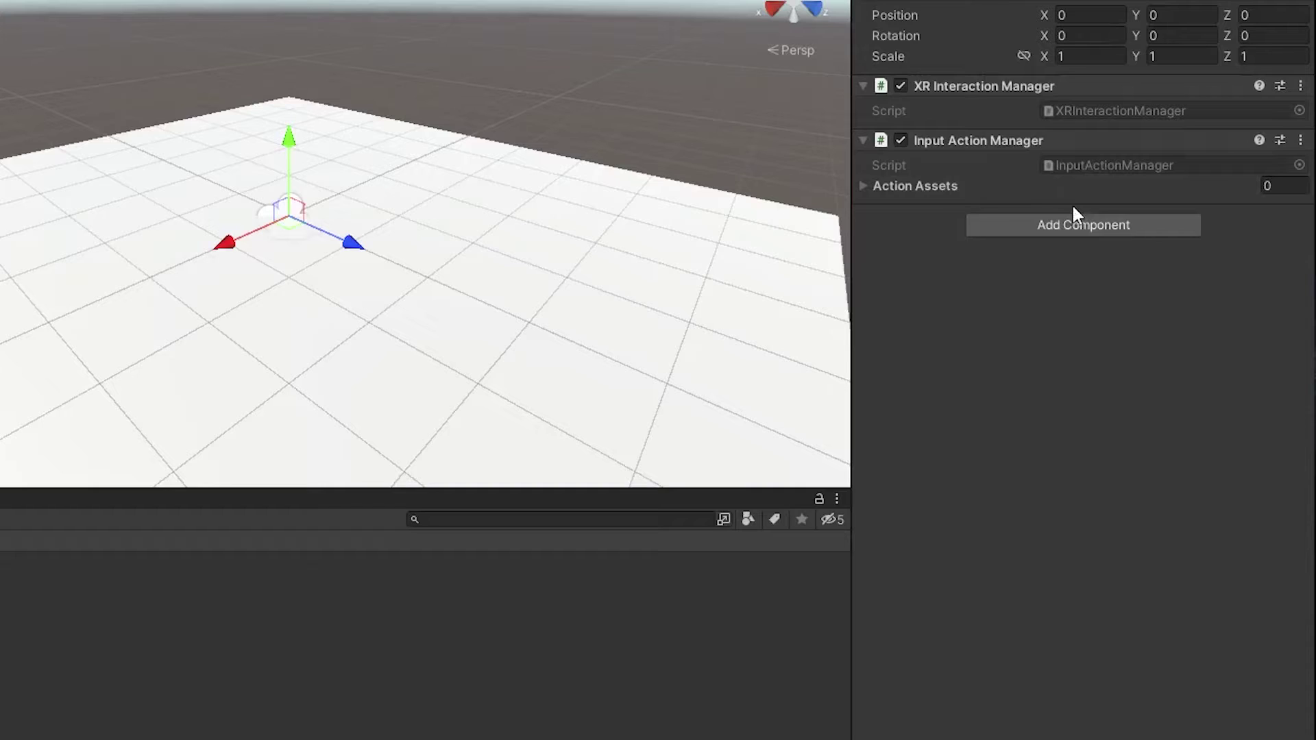
Add one entry to the Input Action Manager's Action Assets and assign XRI Default Input Actions to it
{"action": "left_click", "coordinate": [862, 186]}
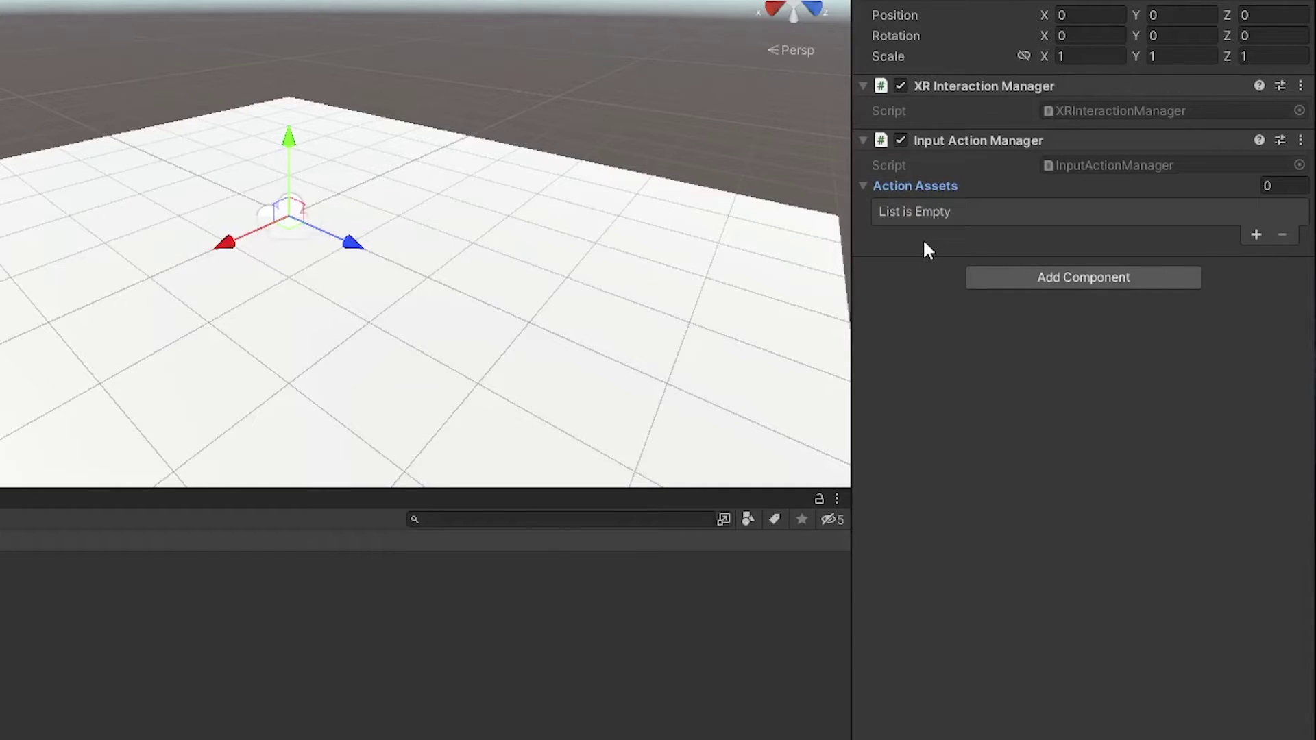
{"action": "left_click", "coordinate": [1253, 237]}
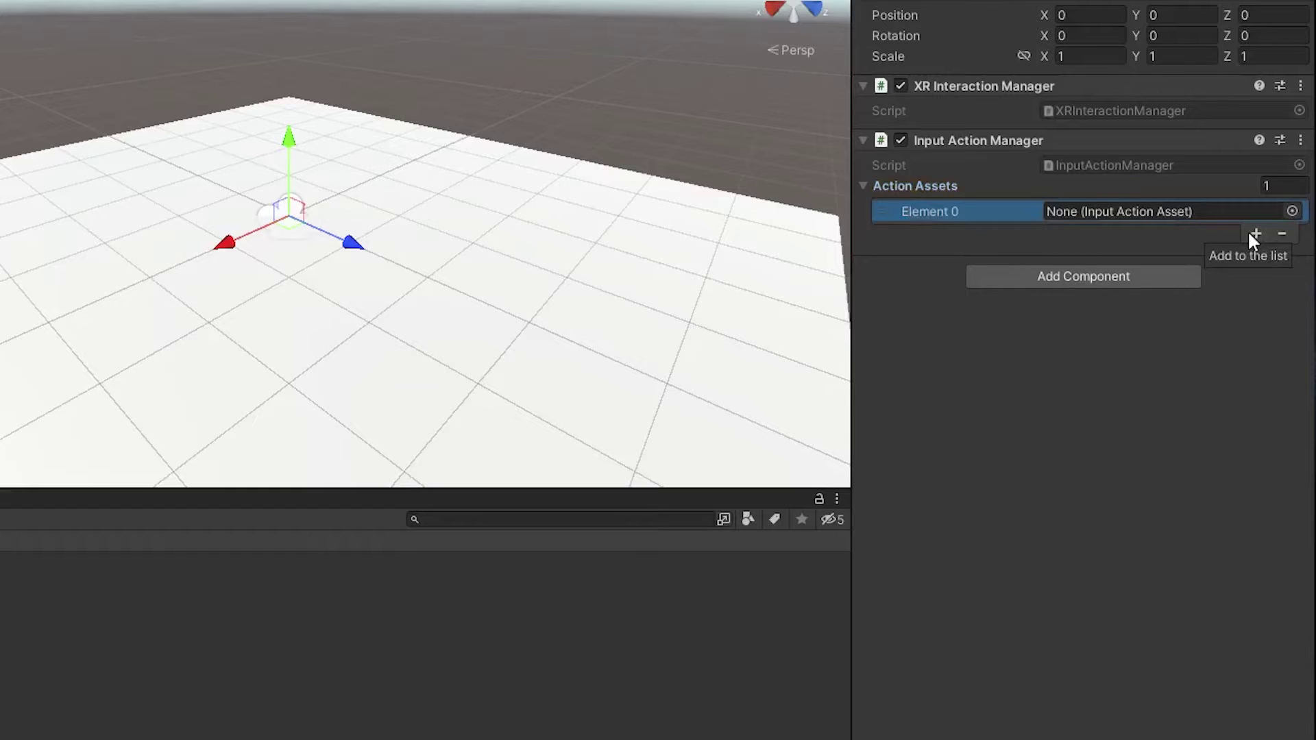
{"action": "left_click", "coordinate": [1292, 211]}
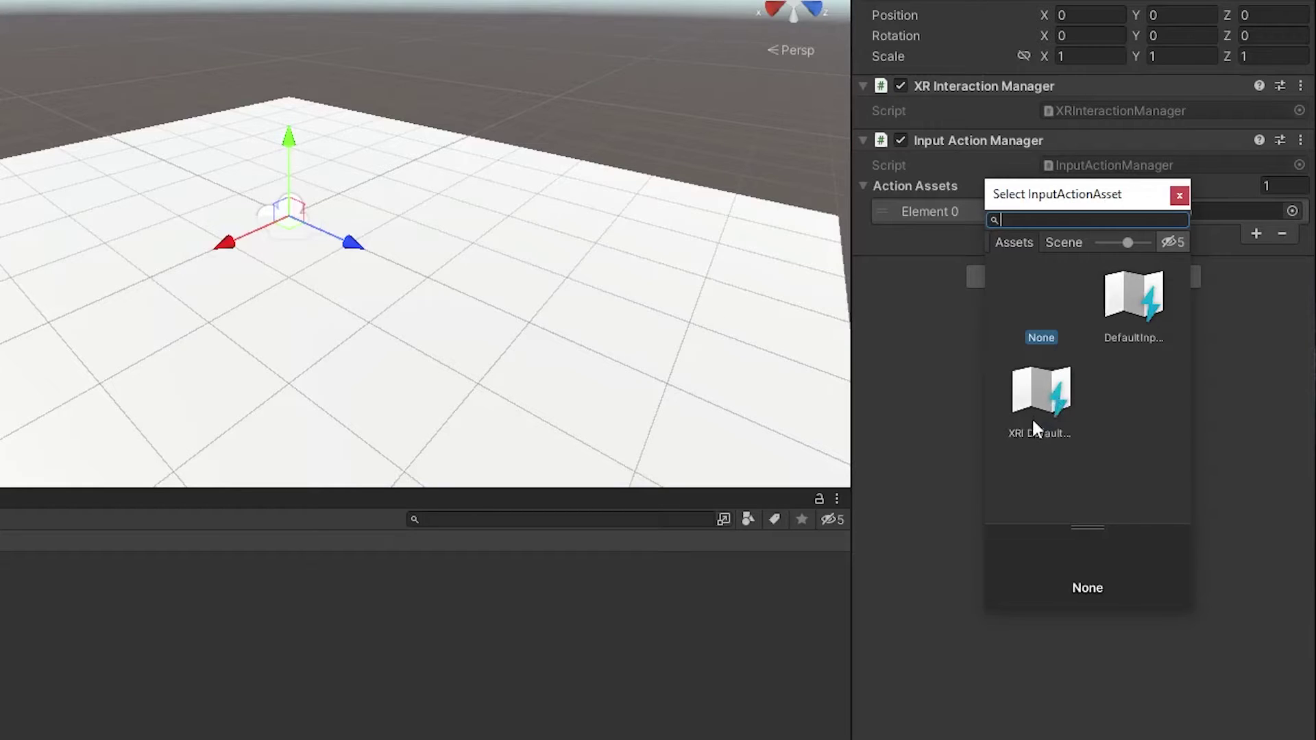
{"action": "left_click", "coordinate": [1042, 392]}
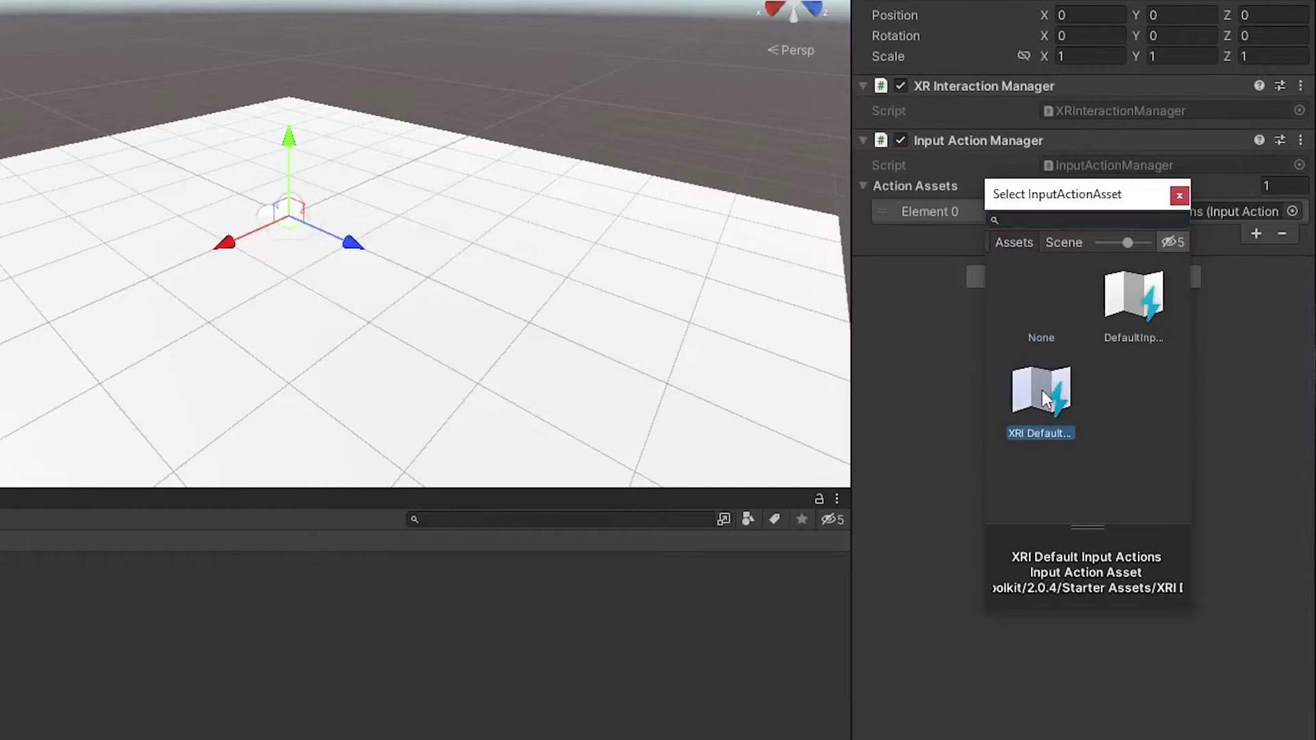
{"action": "double_click", "coordinate": [1044, 397]}
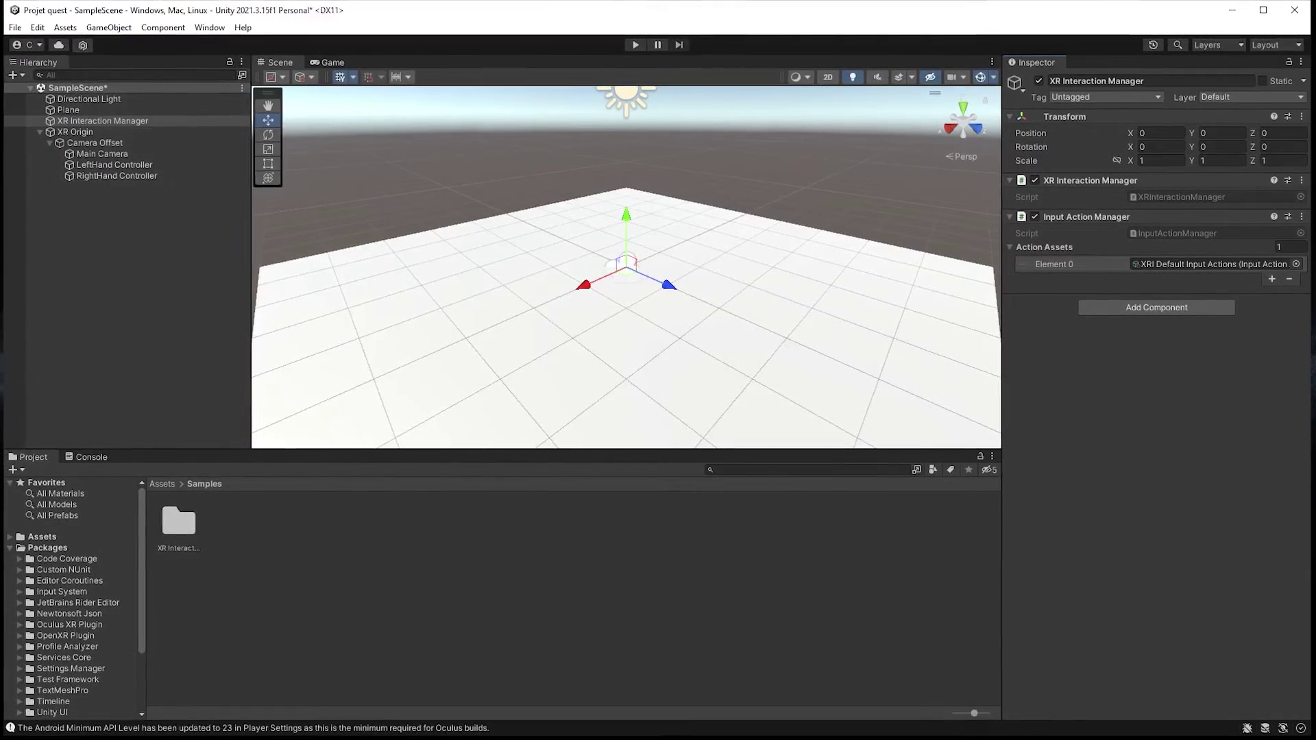
Examine the LeftHand Controller and RightHand Controller action references and rays in the scene, and select XR Origin
{"action": "left_click", "coordinate": [126, 167]}
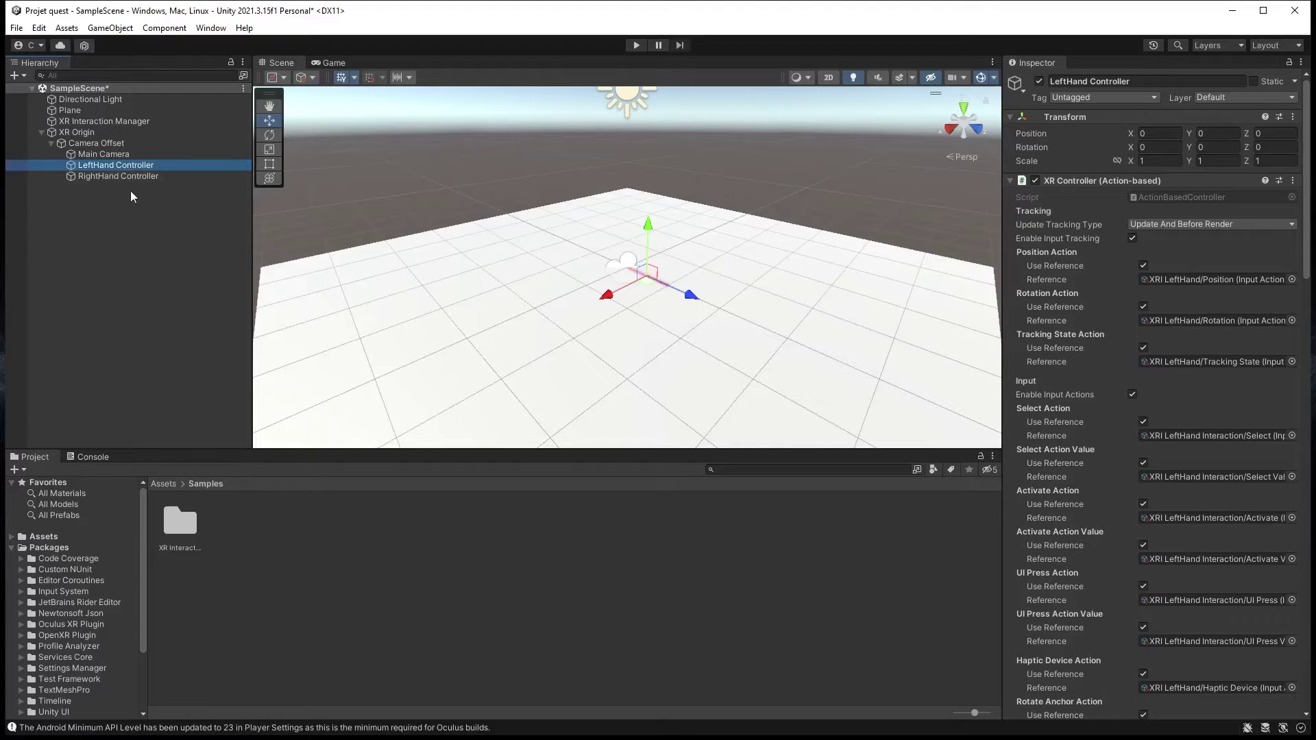
{"action": "double_click", "coordinate": [129, 167]}
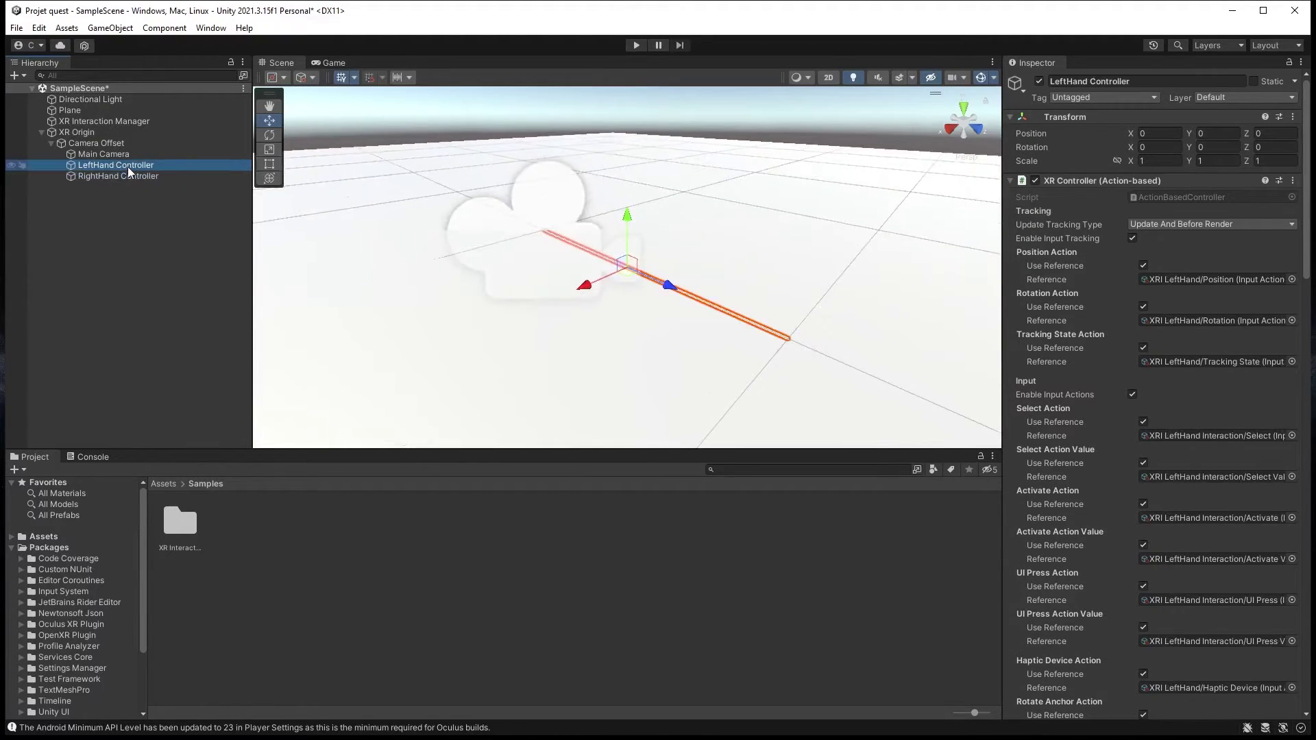
{"action": "left_click", "coordinate": [129, 175]}
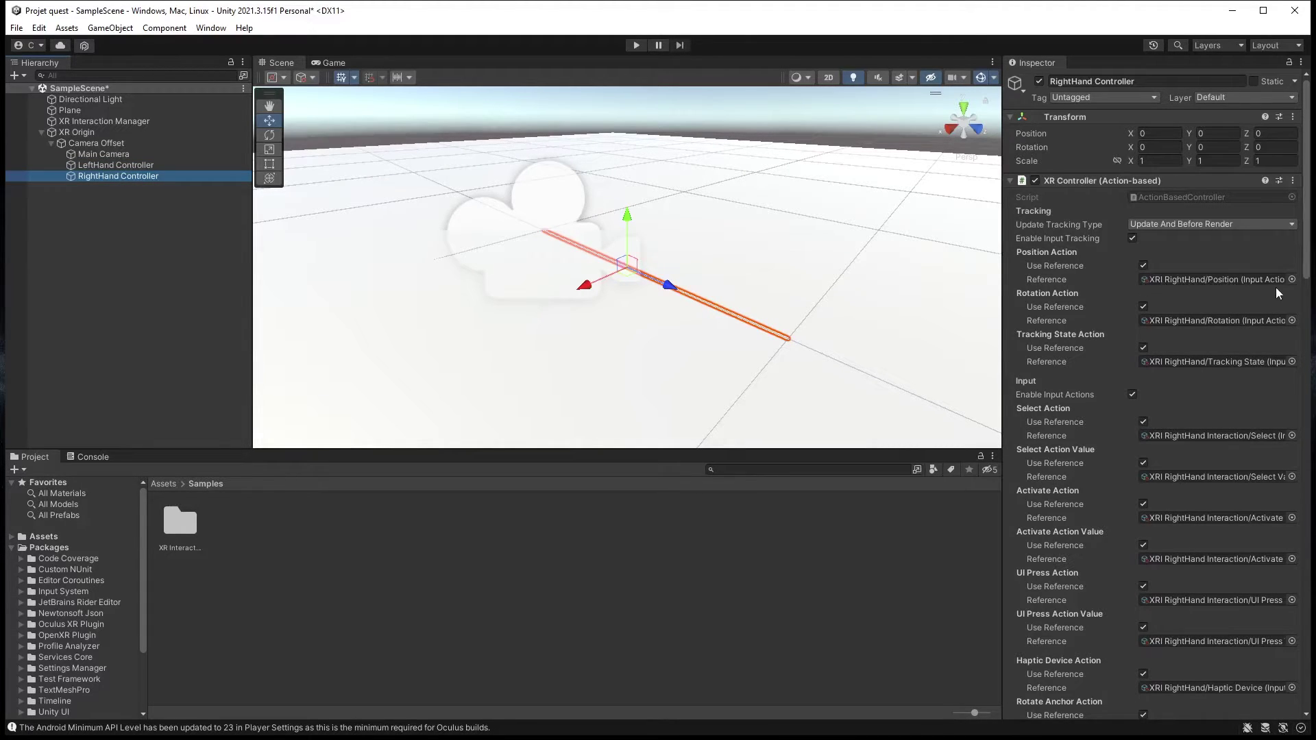
{"action": "key", "text": "f"}
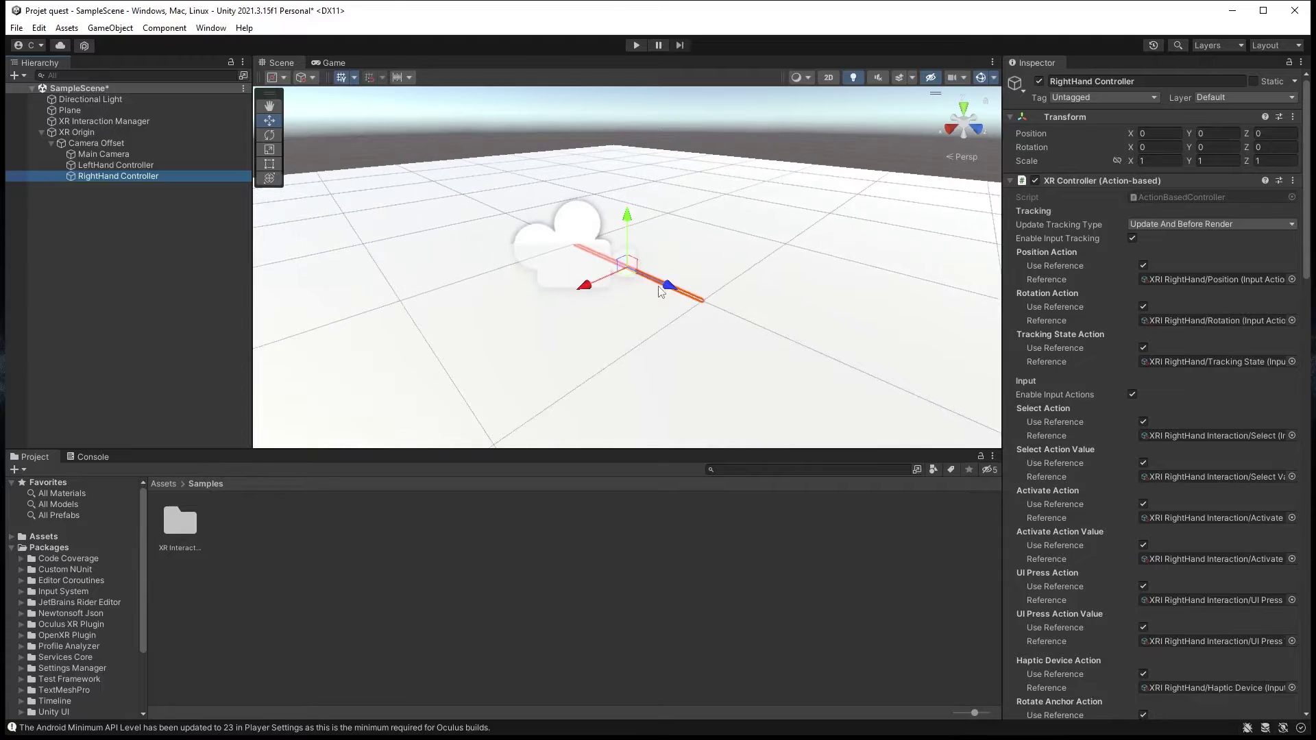
{"action": "left_click", "coordinate": [75, 133]}
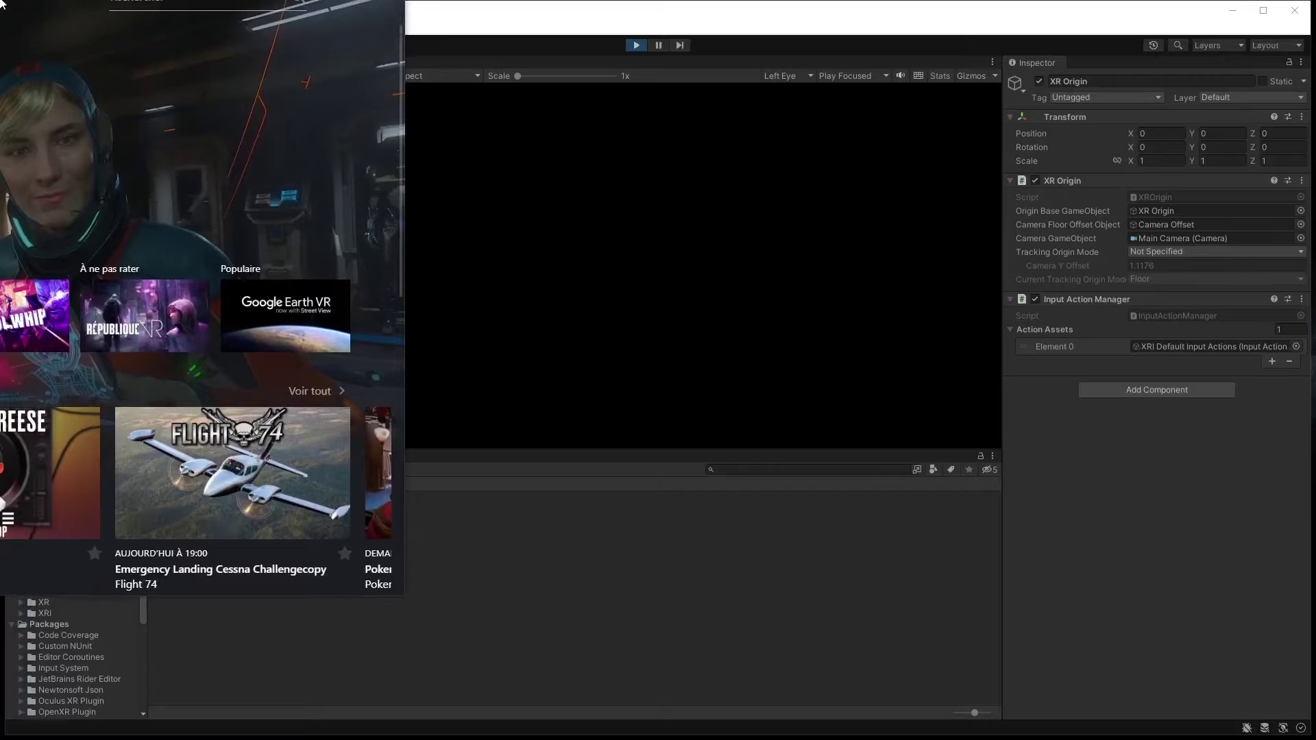
In the Oculus desktop app's general settings, allow apps from unknown sources (Sources inconnues)
{"action": "left_click_drag", "start_coordinate": [1, 1], "coordinate": [796, 92]}
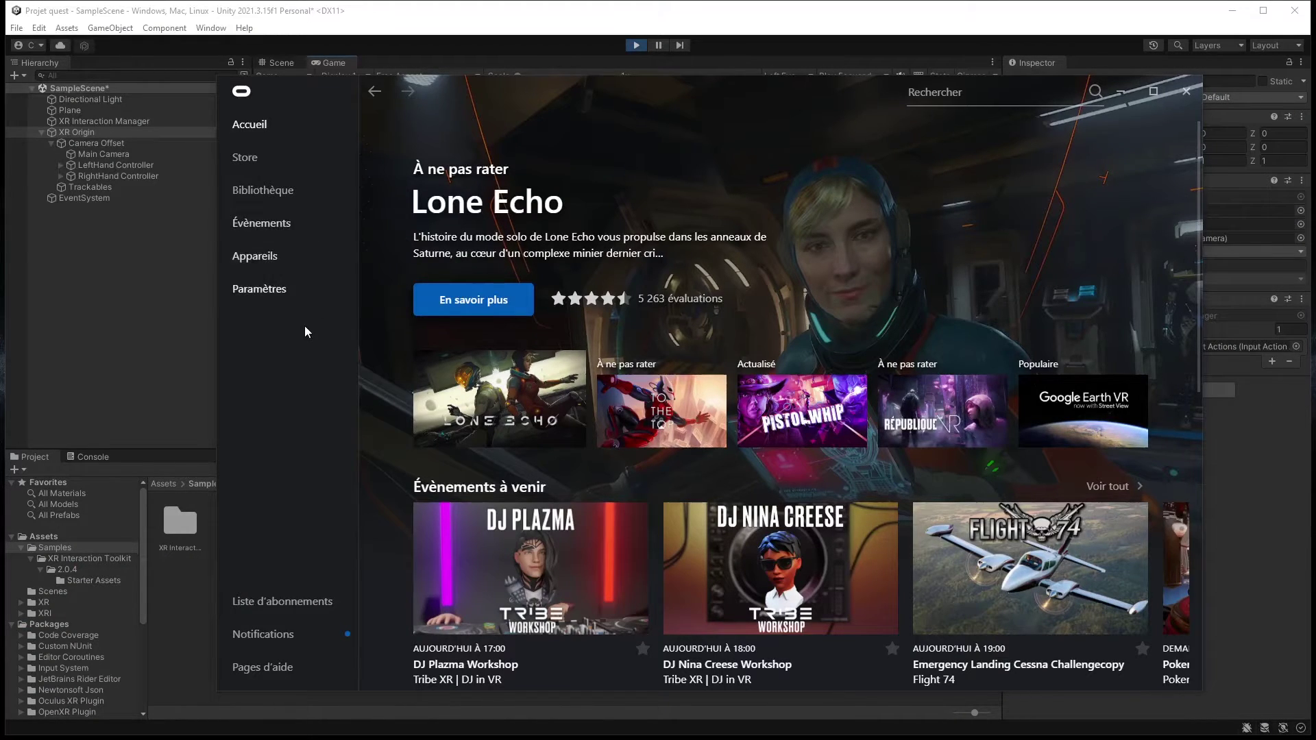
{"action": "left_click", "coordinate": [262, 302]}
{"action": "left_click", "coordinate": [722, 161]}
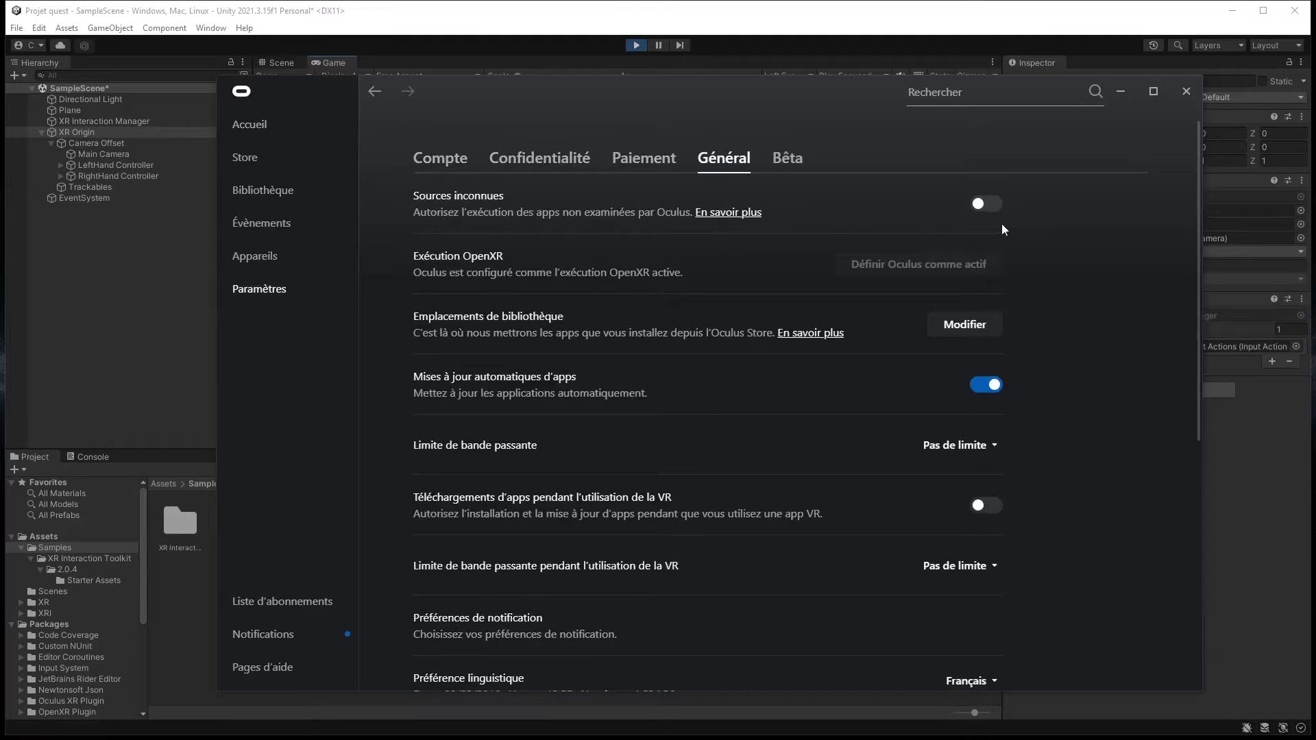
{"action": "left_click", "coordinate": [985, 204]}
{"action": "left_click", "coordinate": [751, 443]}
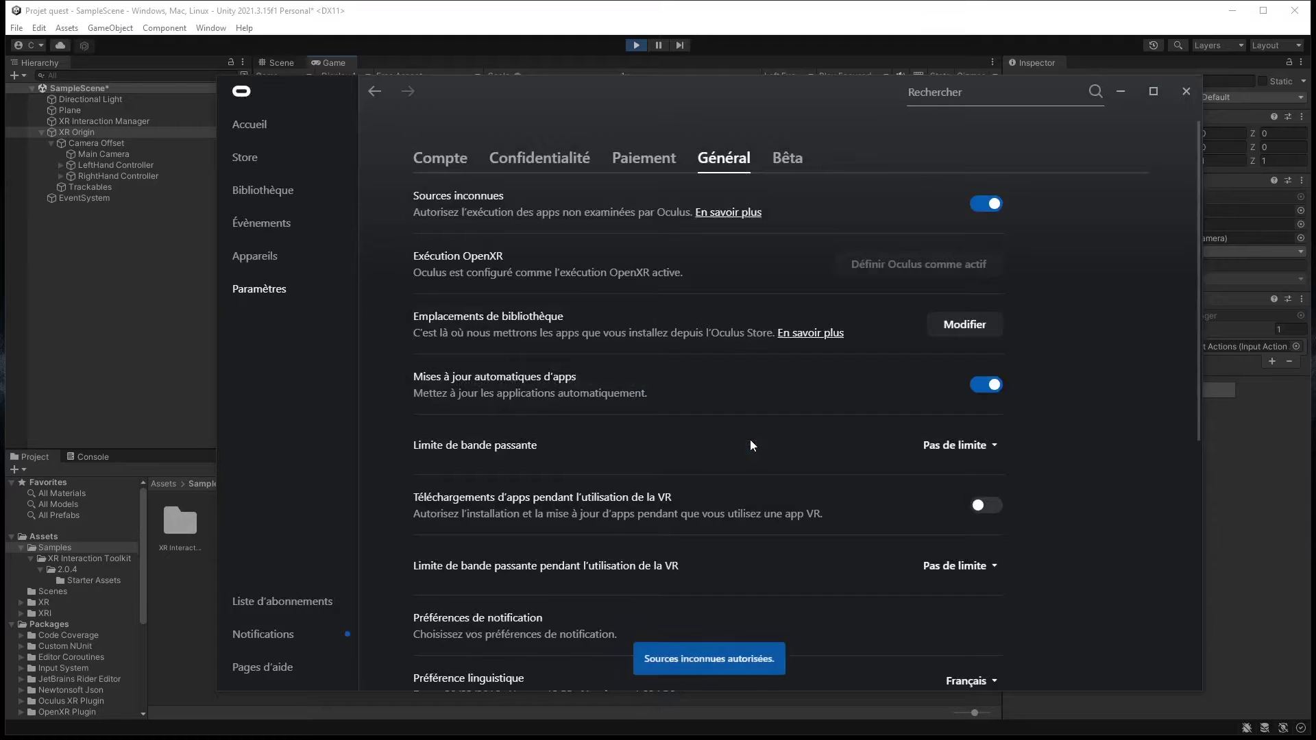
Review the Quest 2 et Touch device's connection and settings, close its details and move the Oculus window out of the way
{"action": "left_click", "coordinate": [255, 256]}
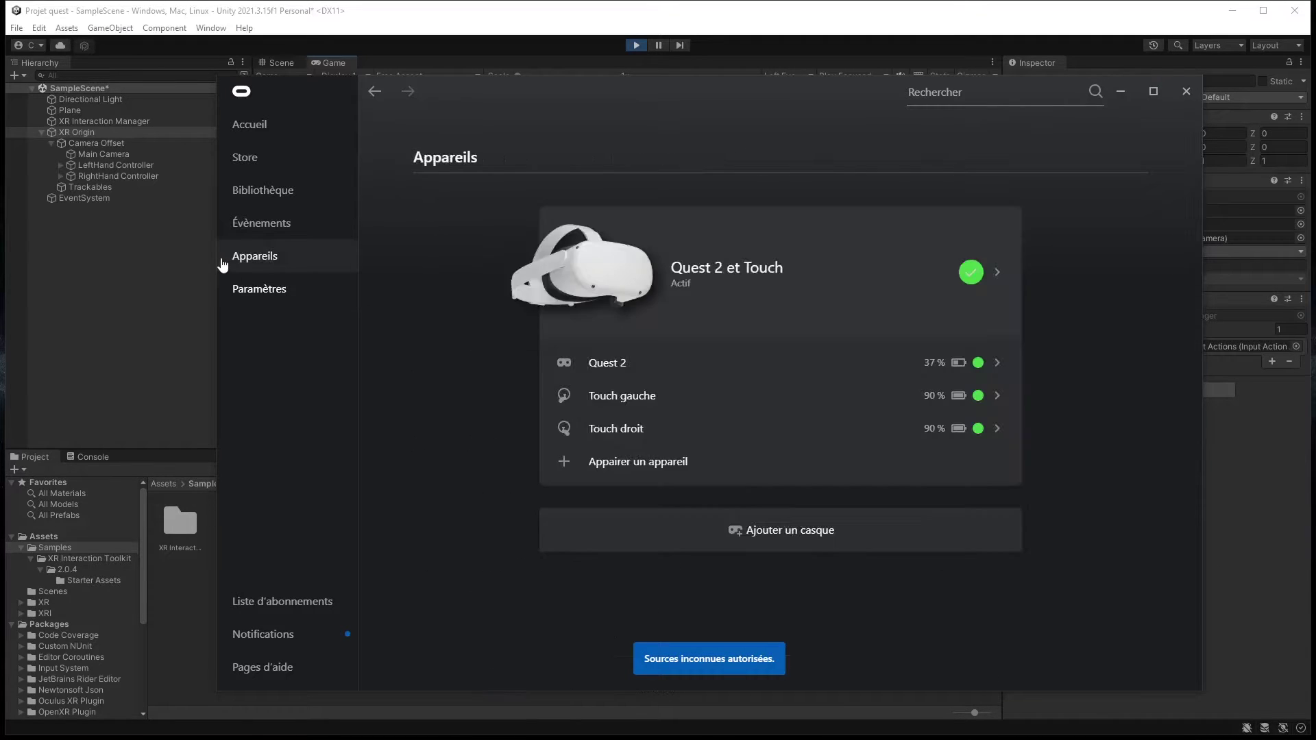
{"action": "left_click", "coordinate": [945, 286]}
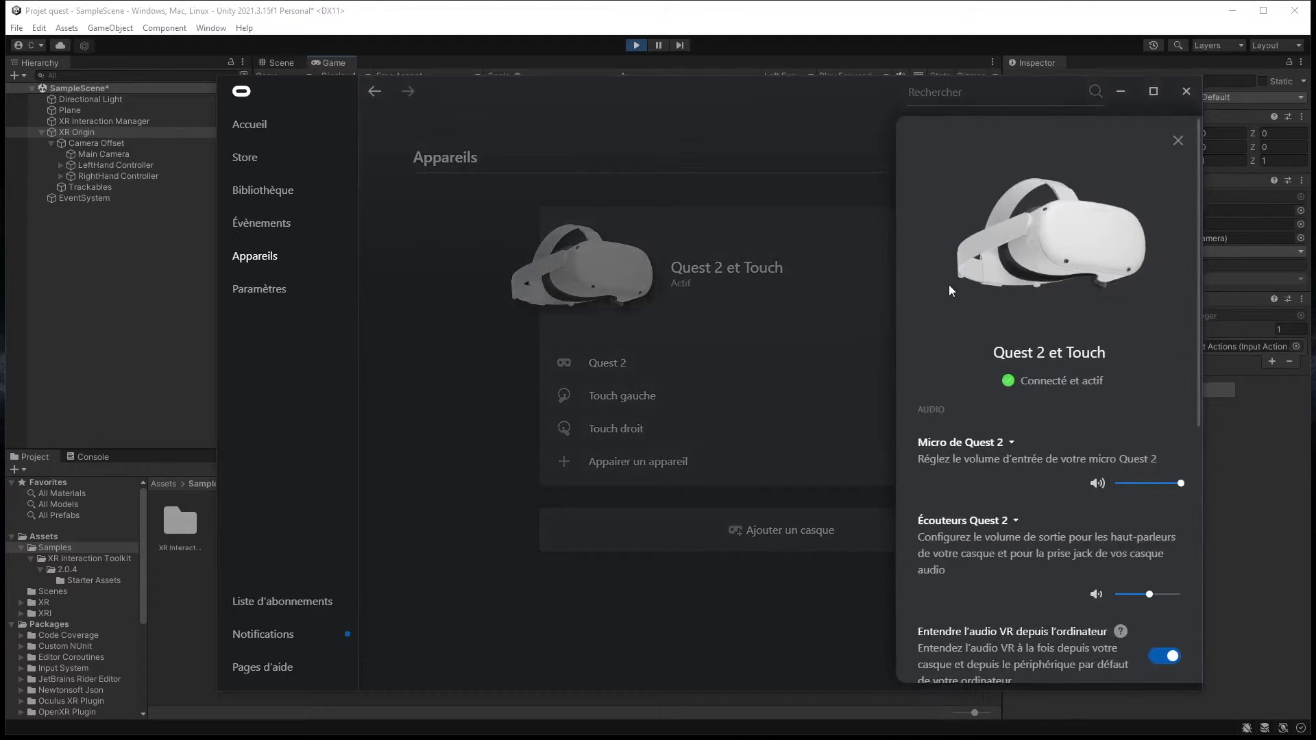
{"action": "scroll", "coordinate": [974, 351], "scroll_direction": "down", "scroll_amount": 1}
{"action": "scroll", "coordinate": [974, 351], "scroll_direction": "down", "scroll_amount": 6}
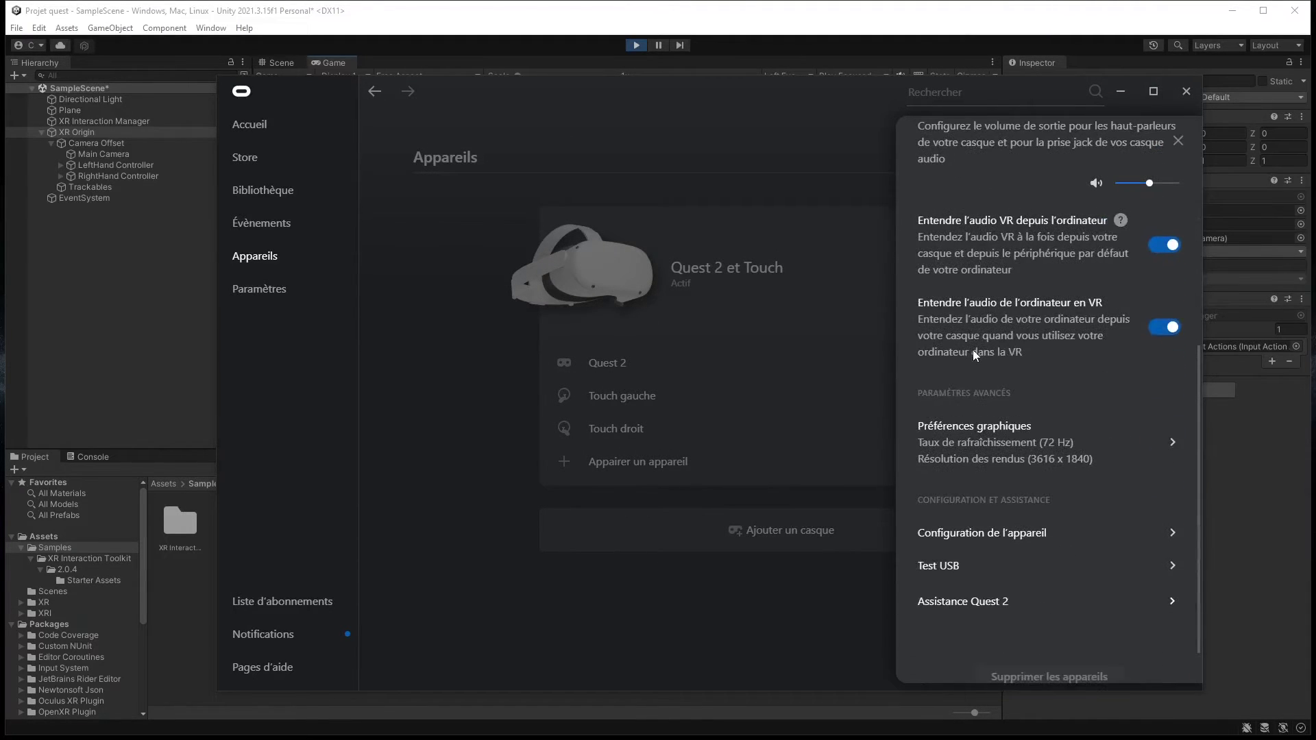
{"action": "scroll", "coordinate": [974, 351], "scroll_direction": "up", "scroll_amount": 7}
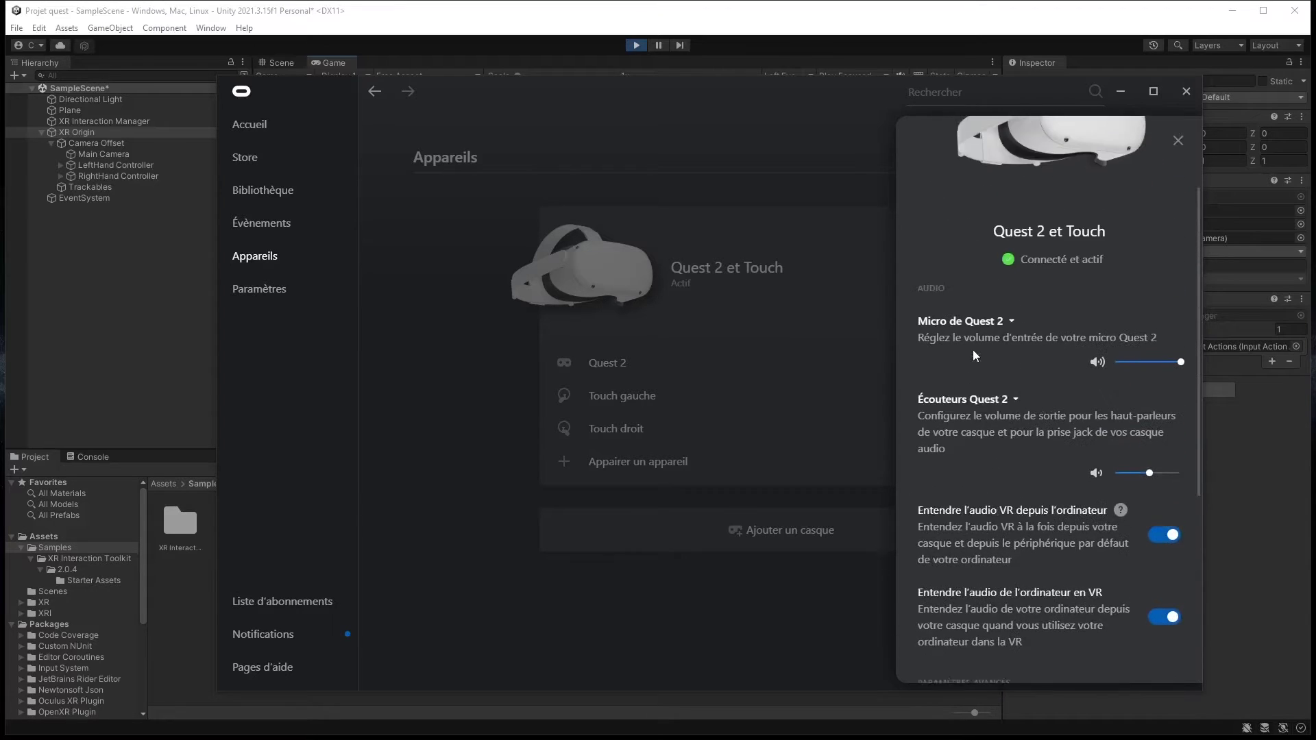
{"action": "left_click", "coordinate": [1177, 140]}
{"action": "left_click_drag", "start_coordinate": [781, 96], "coordinate": [0, 137]}
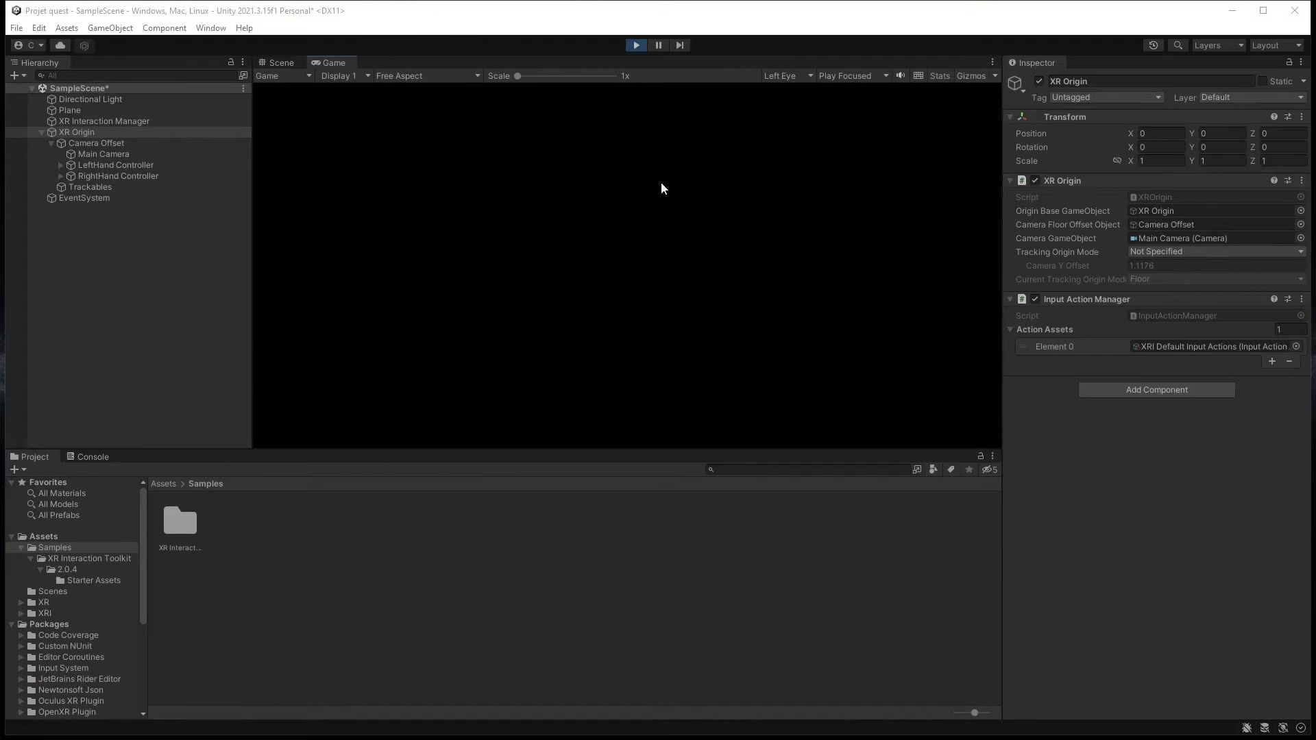
Stop the current play session, run the scene again to test it in the headset, and end the test
{"action": "left_click", "coordinate": [636, 46]}
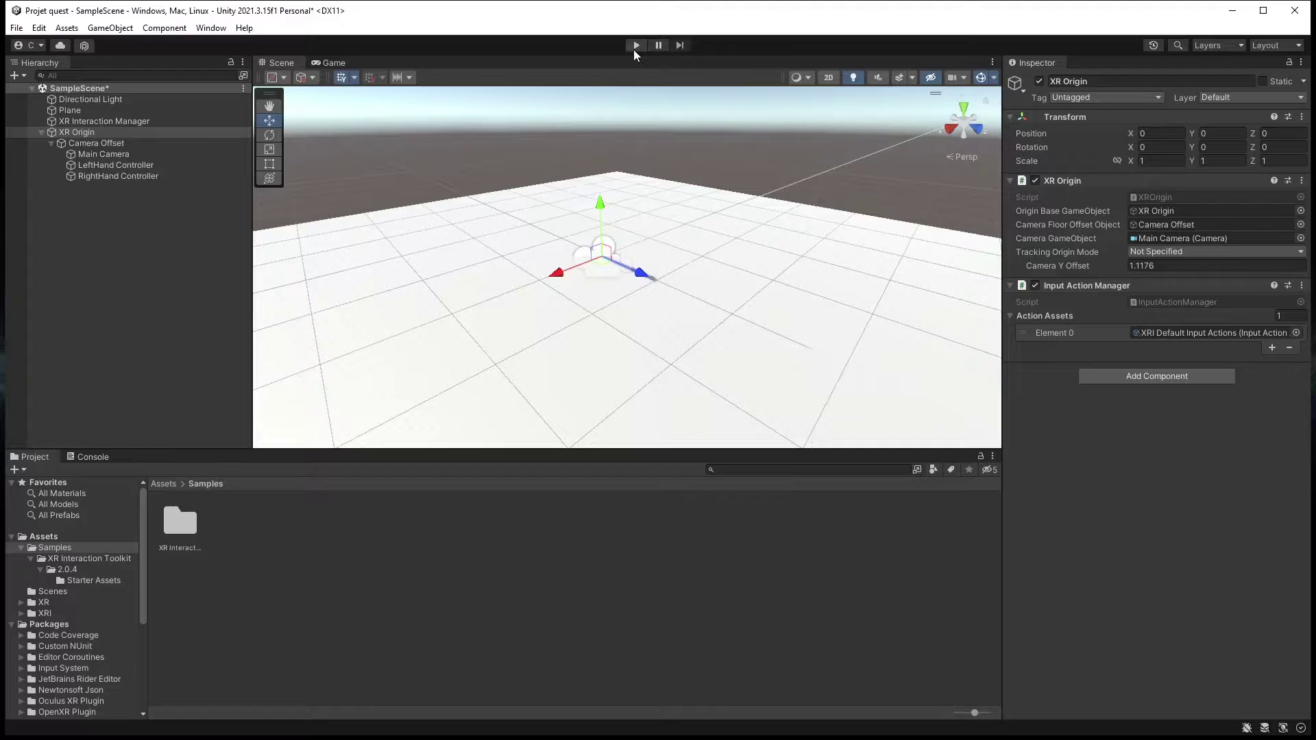
{"action": "left_click", "coordinate": [634, 48]}
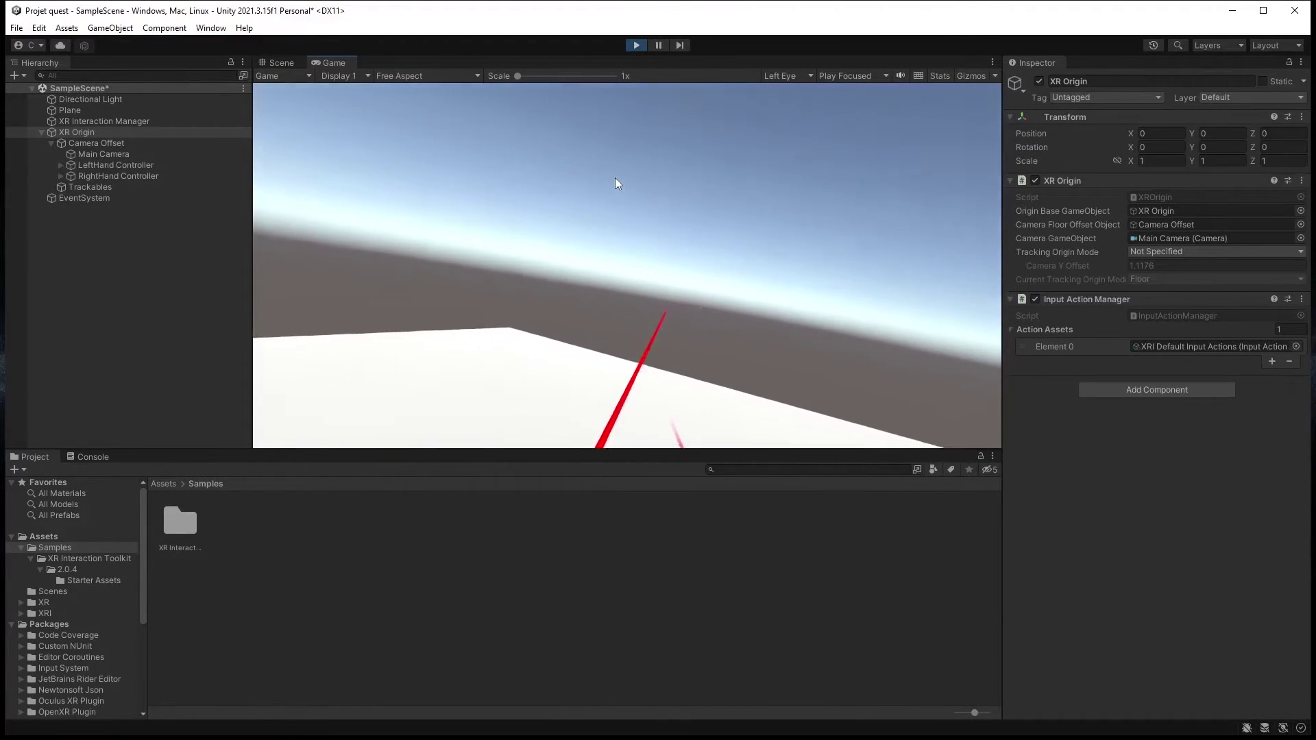
{"action": "left_click", "coordinate": [636, 45]}
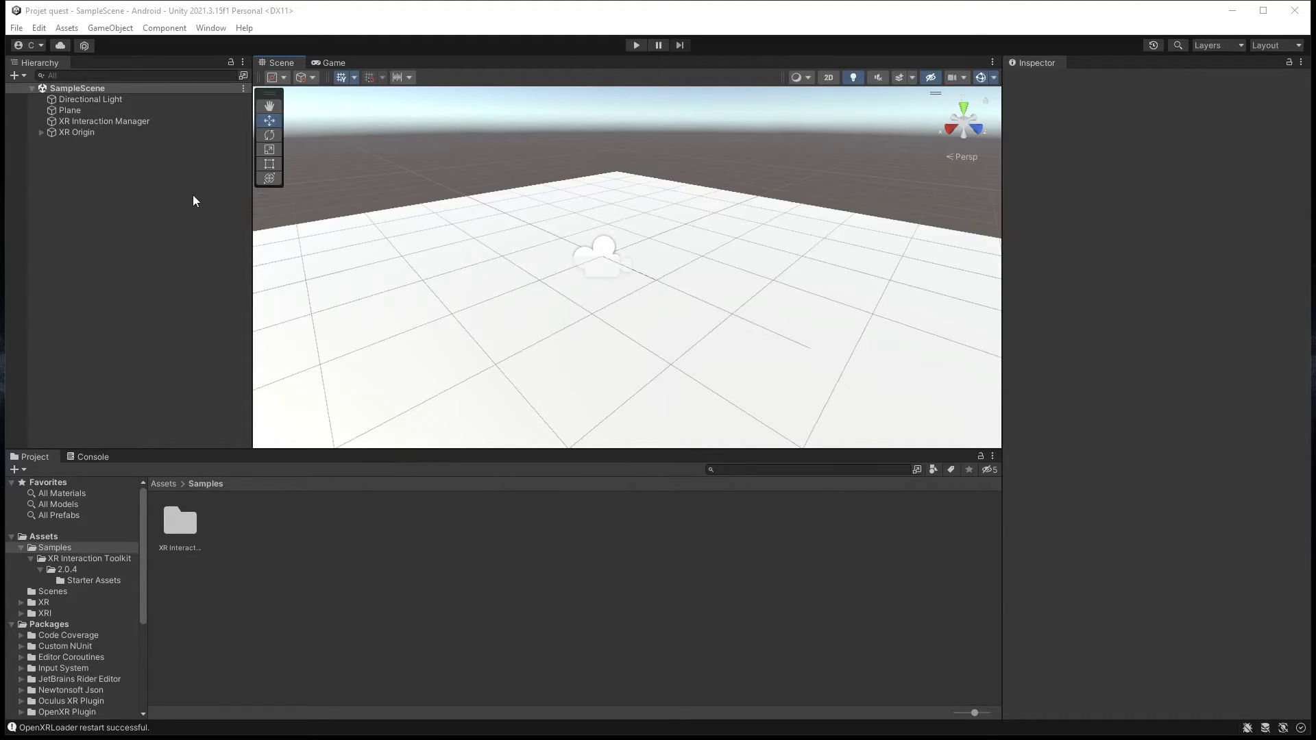
Add a Locomotion System (Action-based) object to SampleScene, keeping its default name
{"action": "right_click", "coordinate": [103, 190]}
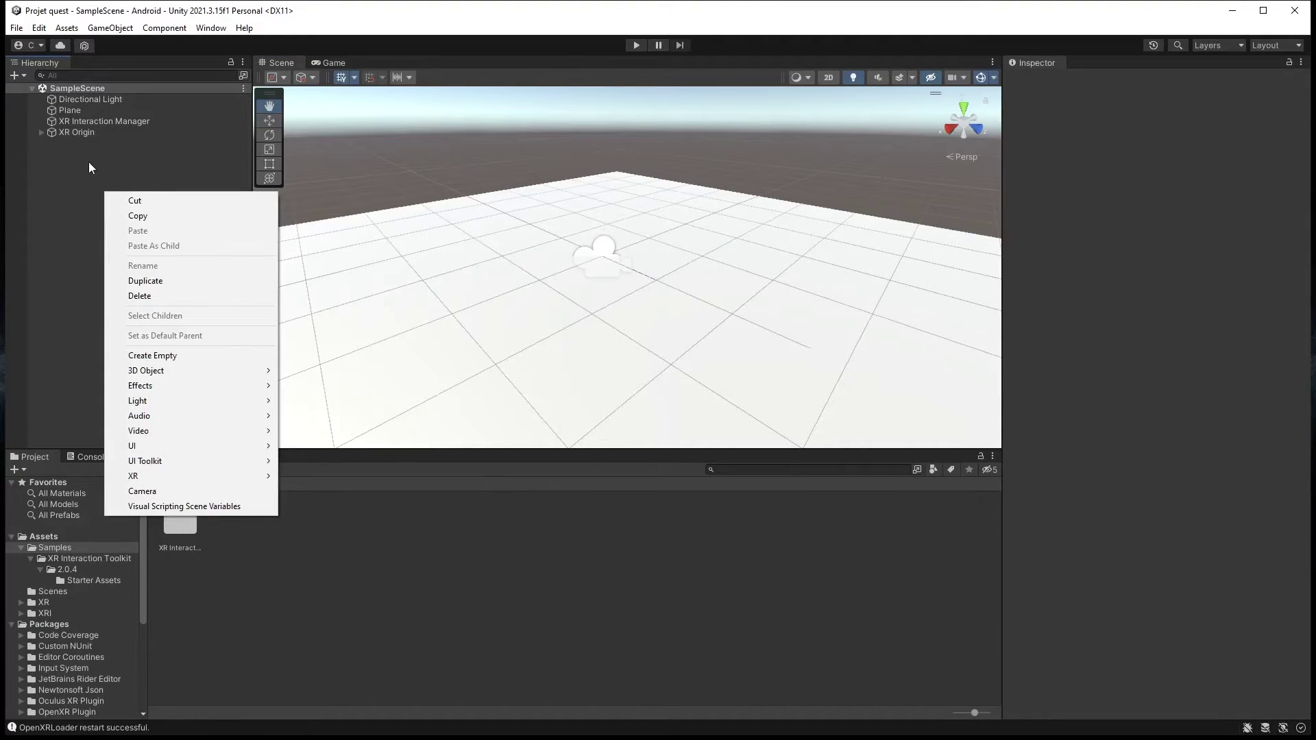
{"action": "mouse_move", "coordinate": [207, 482]}
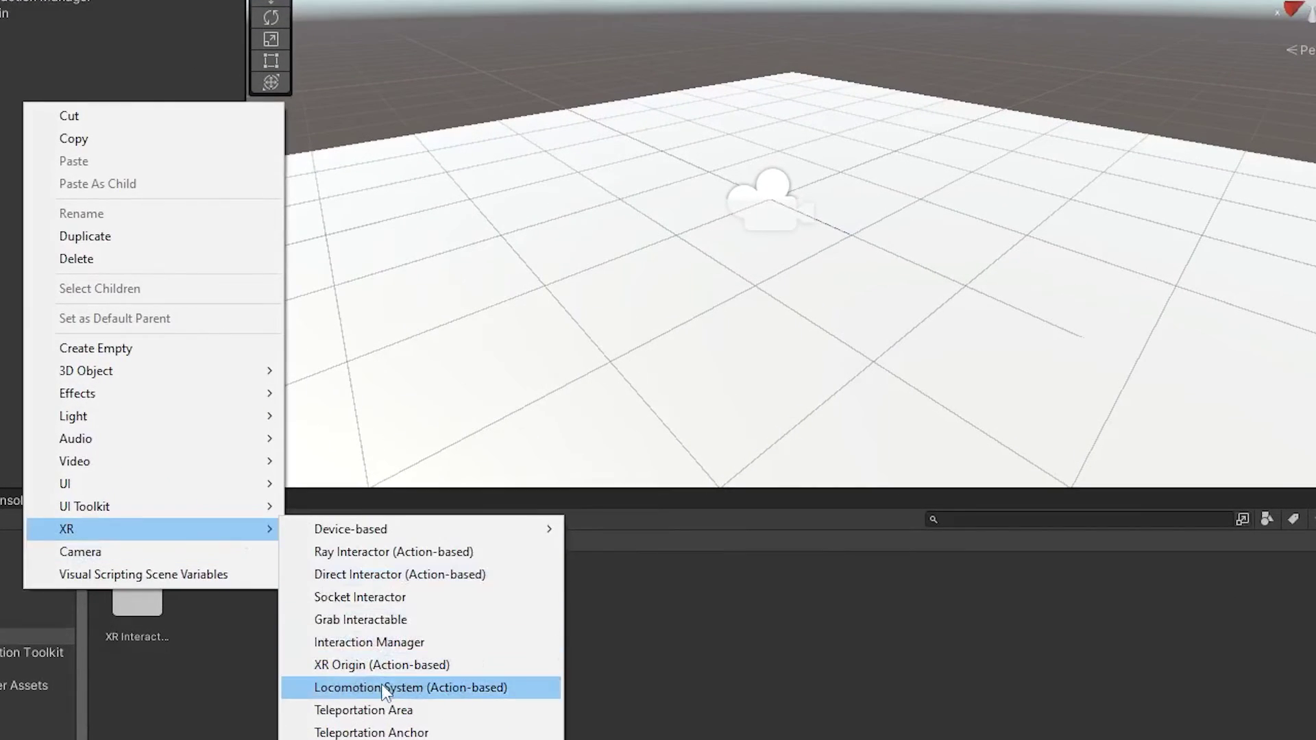
{"action": "left_click", "coordinate": [477, 688]}
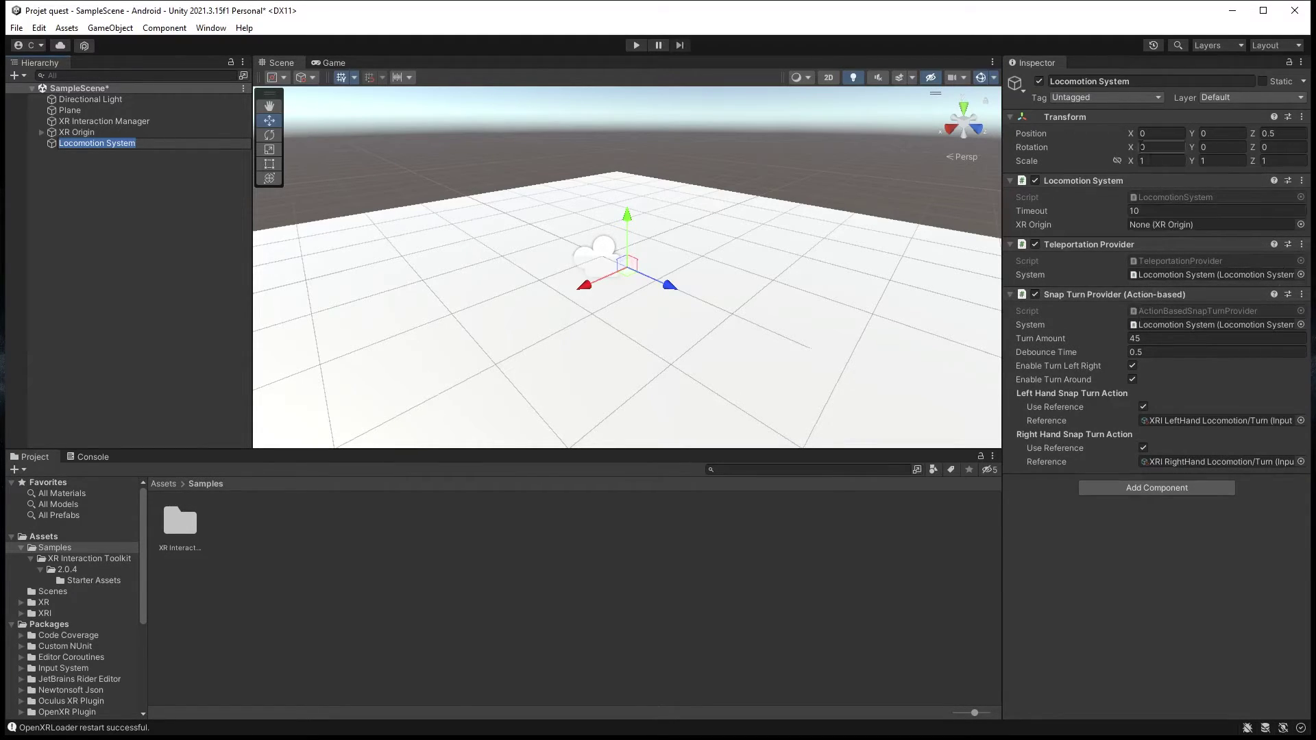
{"action": "key", "text": "Return"}
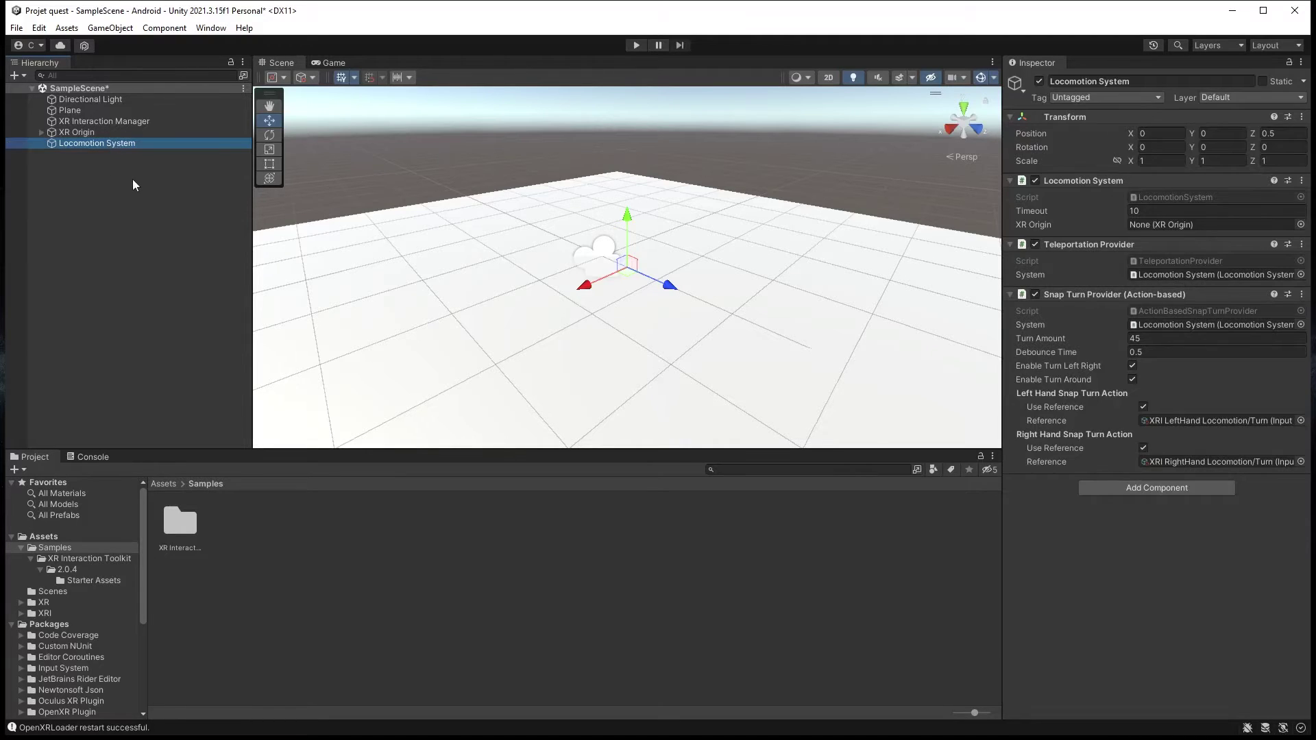
Add an XR Teleportation Area as a child of the Plane
{"action": "left_click", "coordinate": [381, 245]}
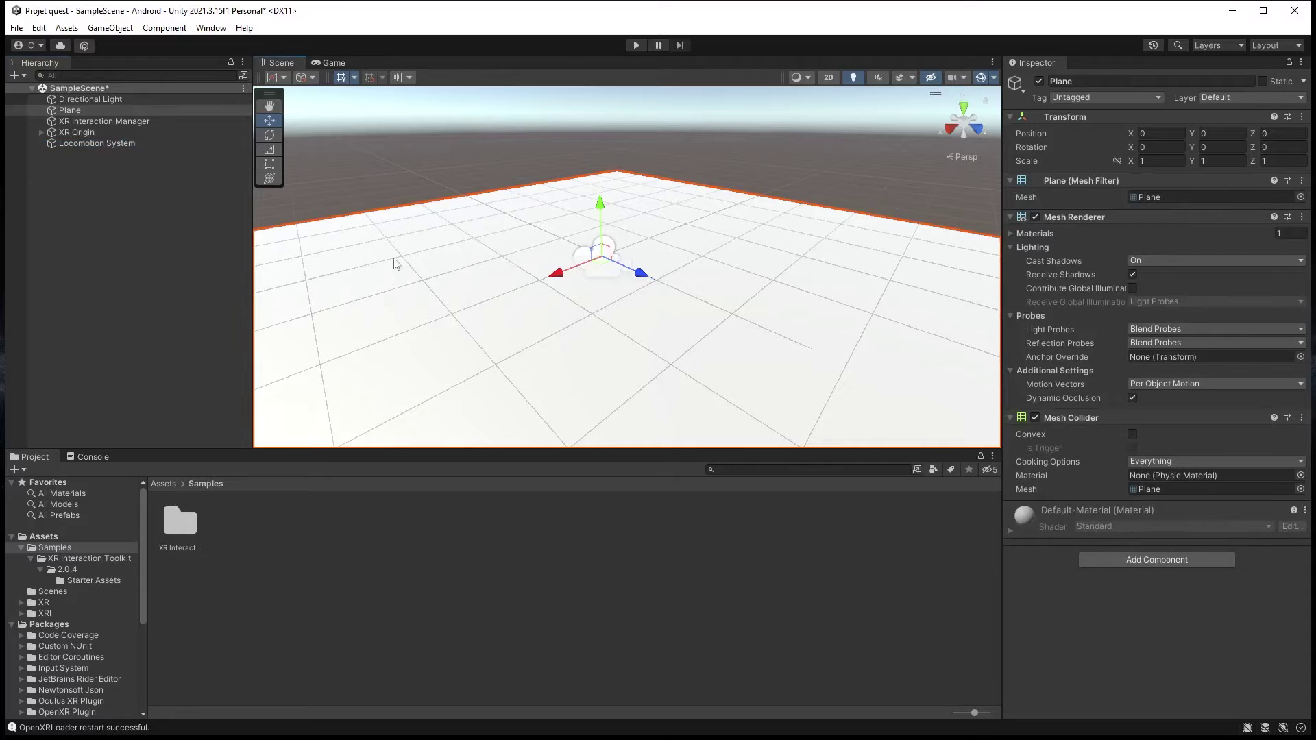
{"action": "right_click", "coordinate": [77, 110]}
{"action": "mouse_move", "coordinate": [110, 410]}
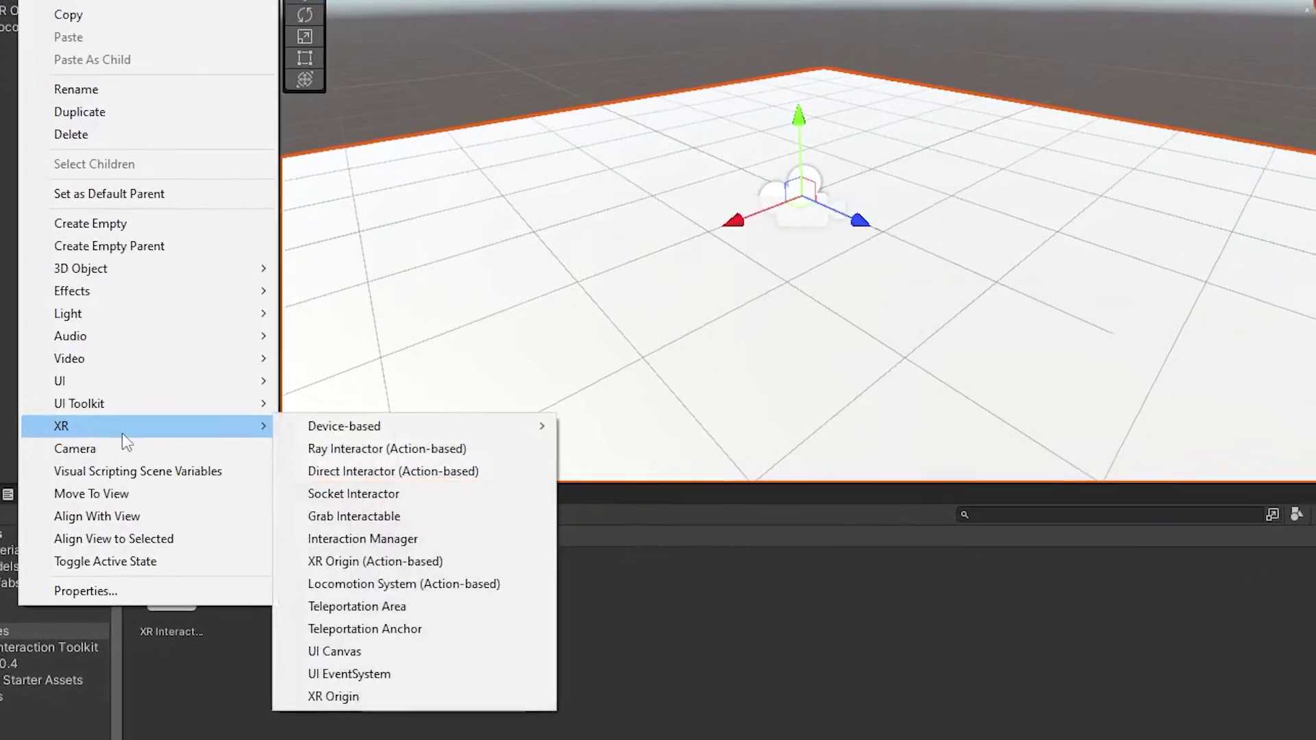
{"action": "left_click", "coordinate": [403, 614]}
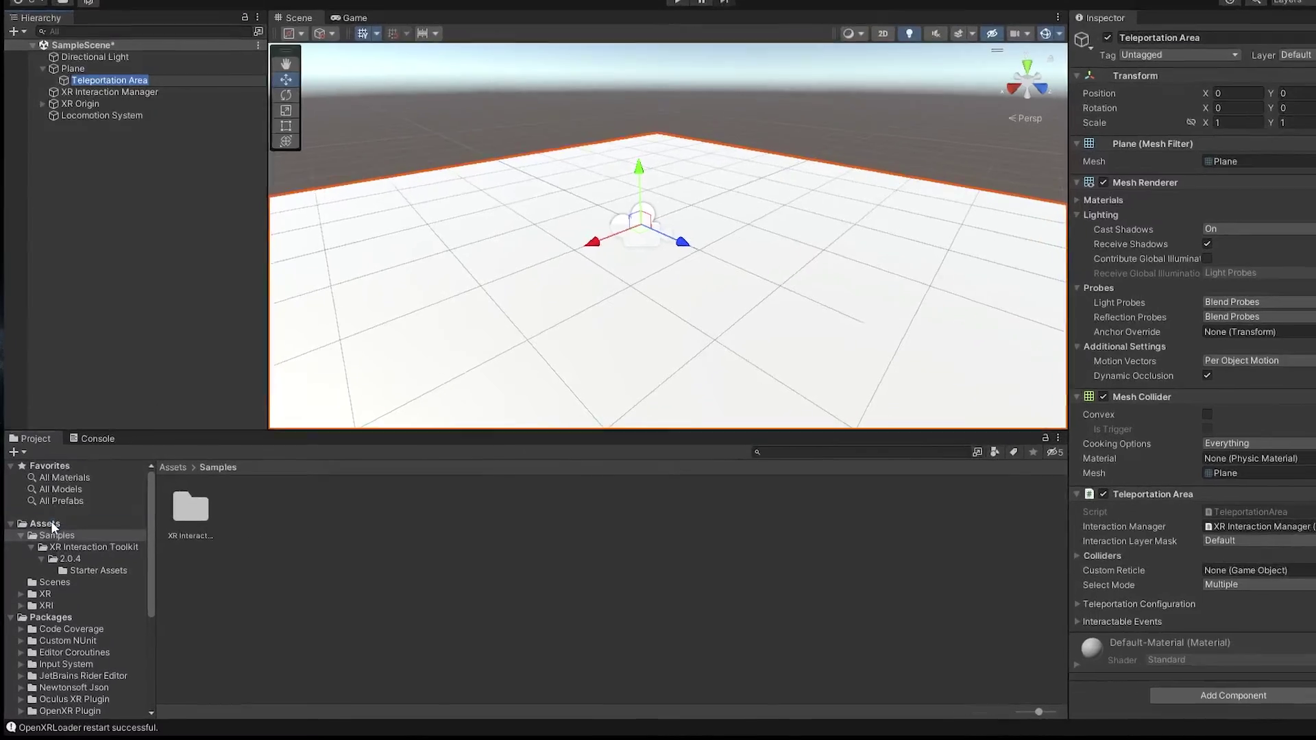
Create a folder named Materiel in the project's Assets folder
{"action": "left_click", "coordinate": [46, 536]}
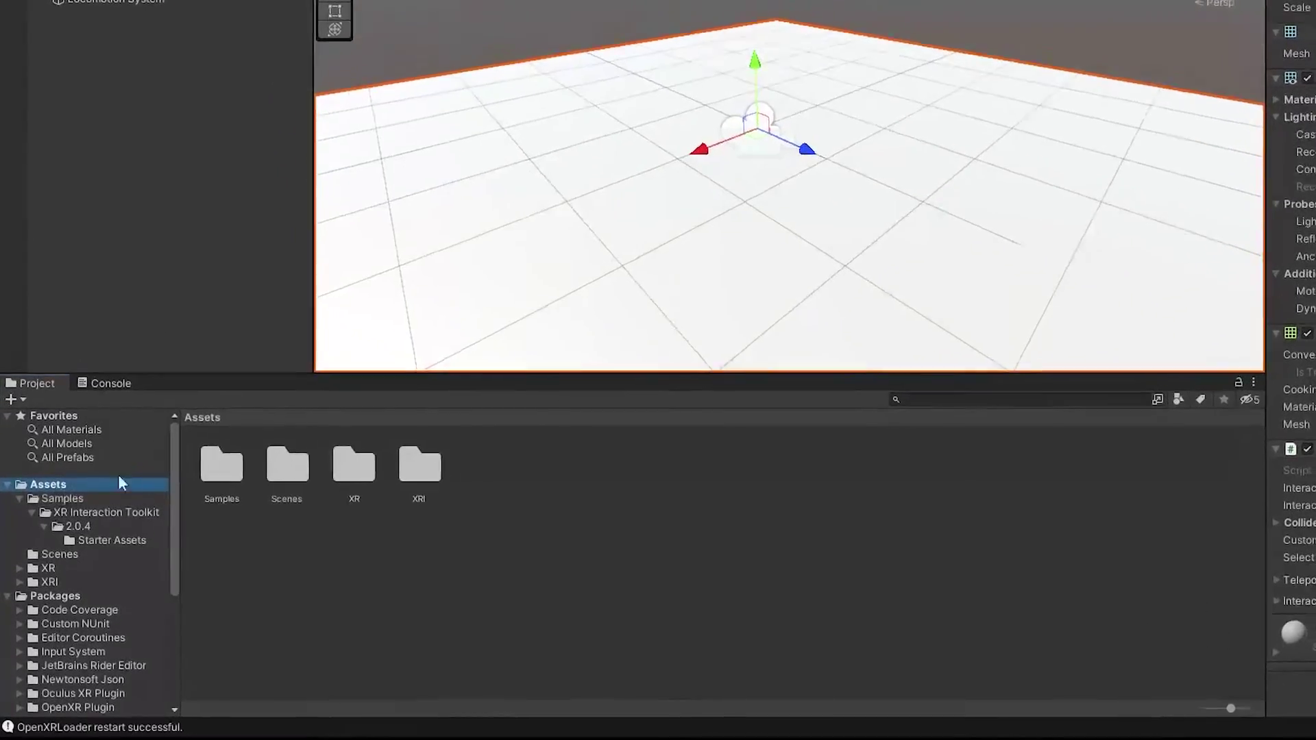
{"action": "right_click", "coordinate": [348, 545]}
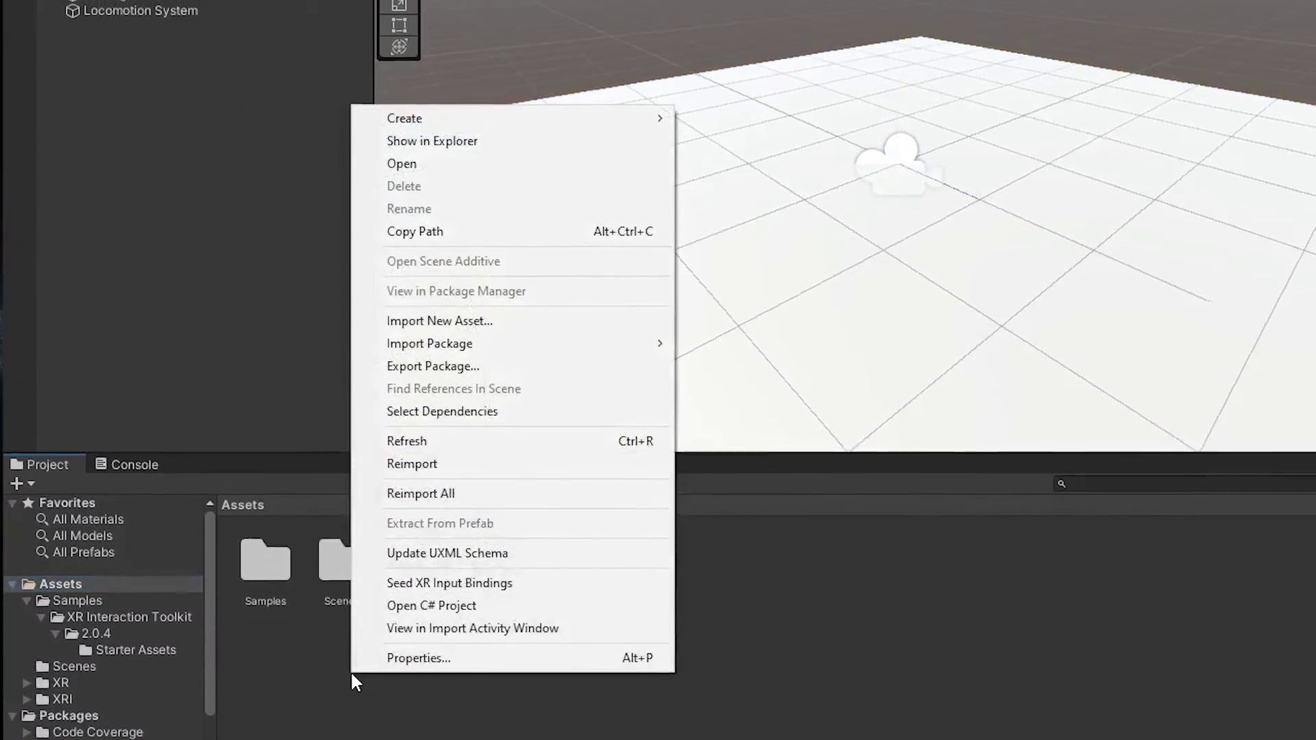
{"action": "mouse_move", "coordinate": [615, 163]}
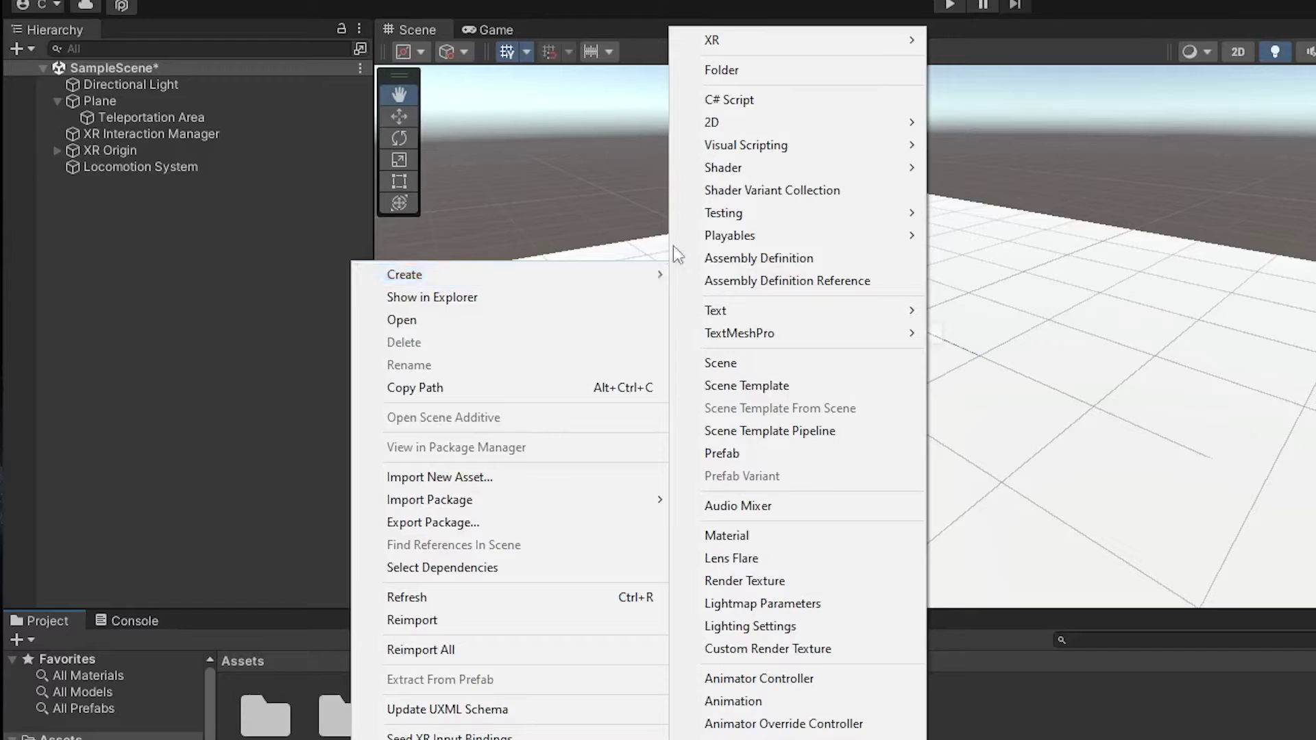
{"action": "left_click", "coordinate": [788, 71]}
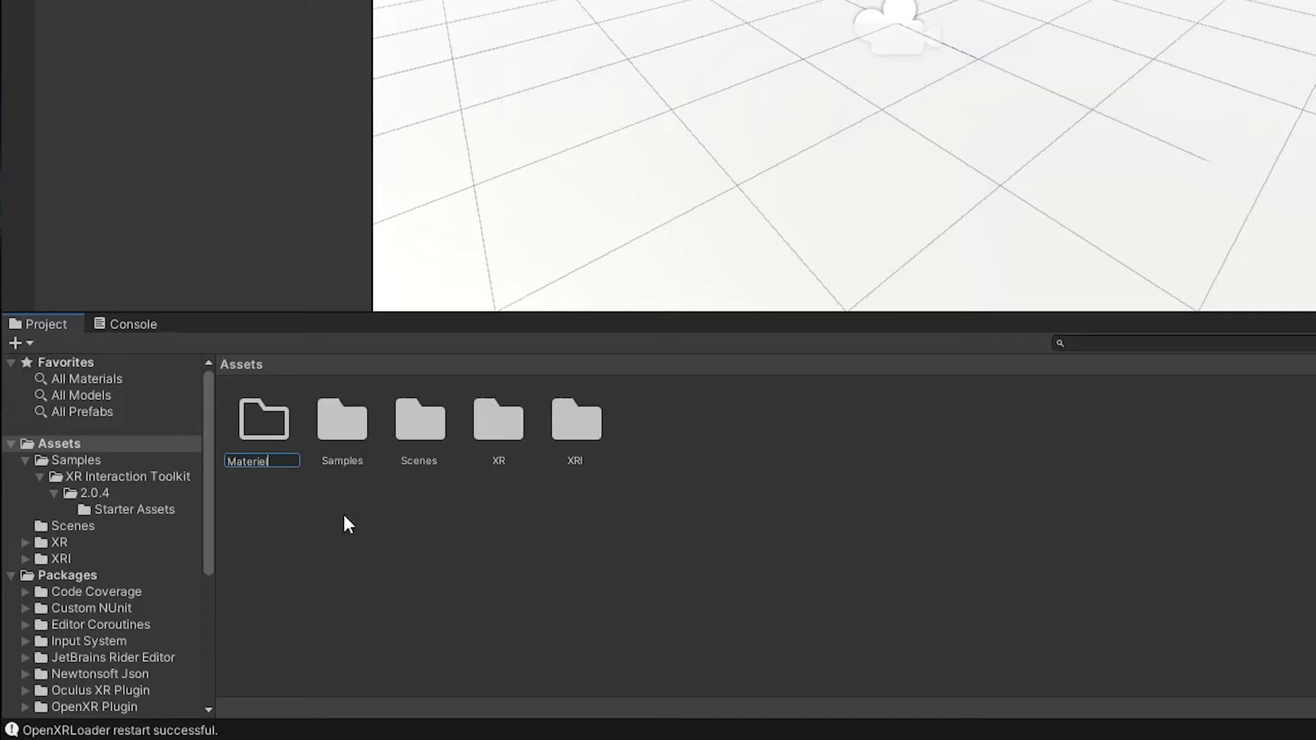
{"action": "key", "text": "Return"}
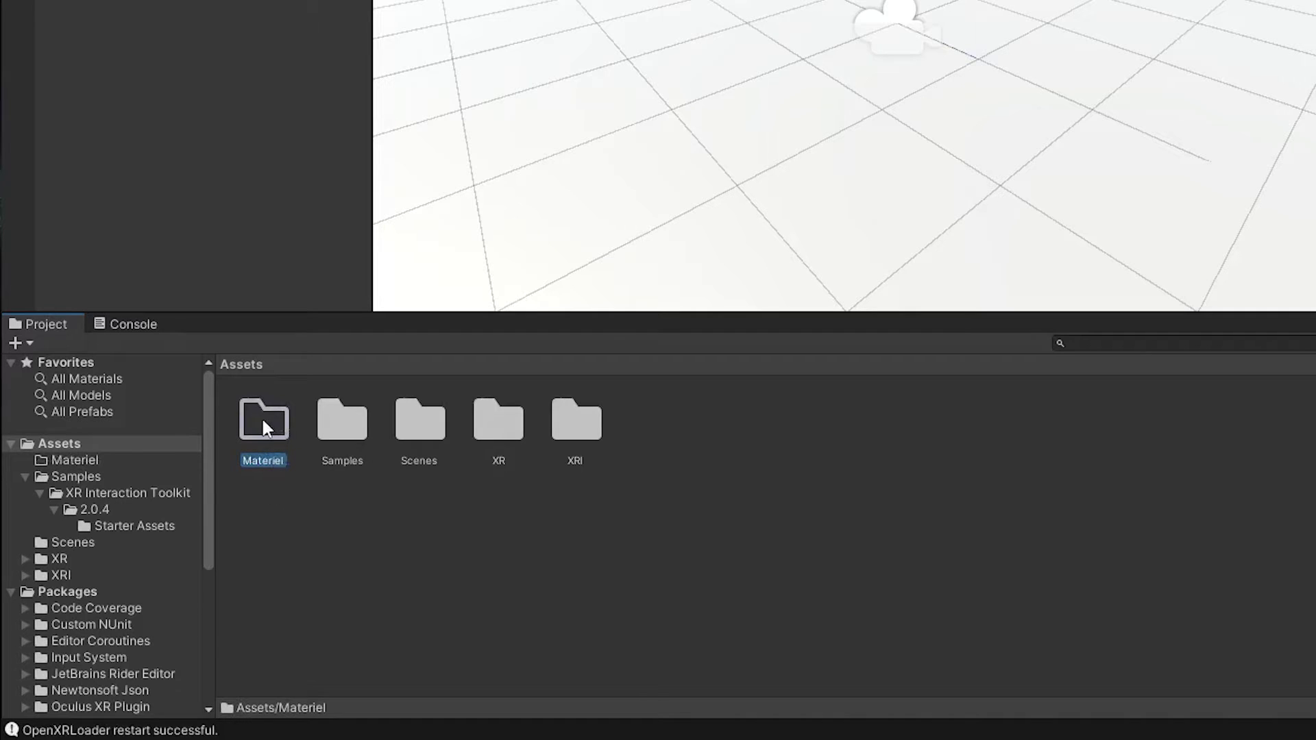
Create a new material with the default name inside the Materiel folder
{"action": "double_click", "coordinate": [269, 458]}
{"action": "right_click", "coordinate": [370, 453]}
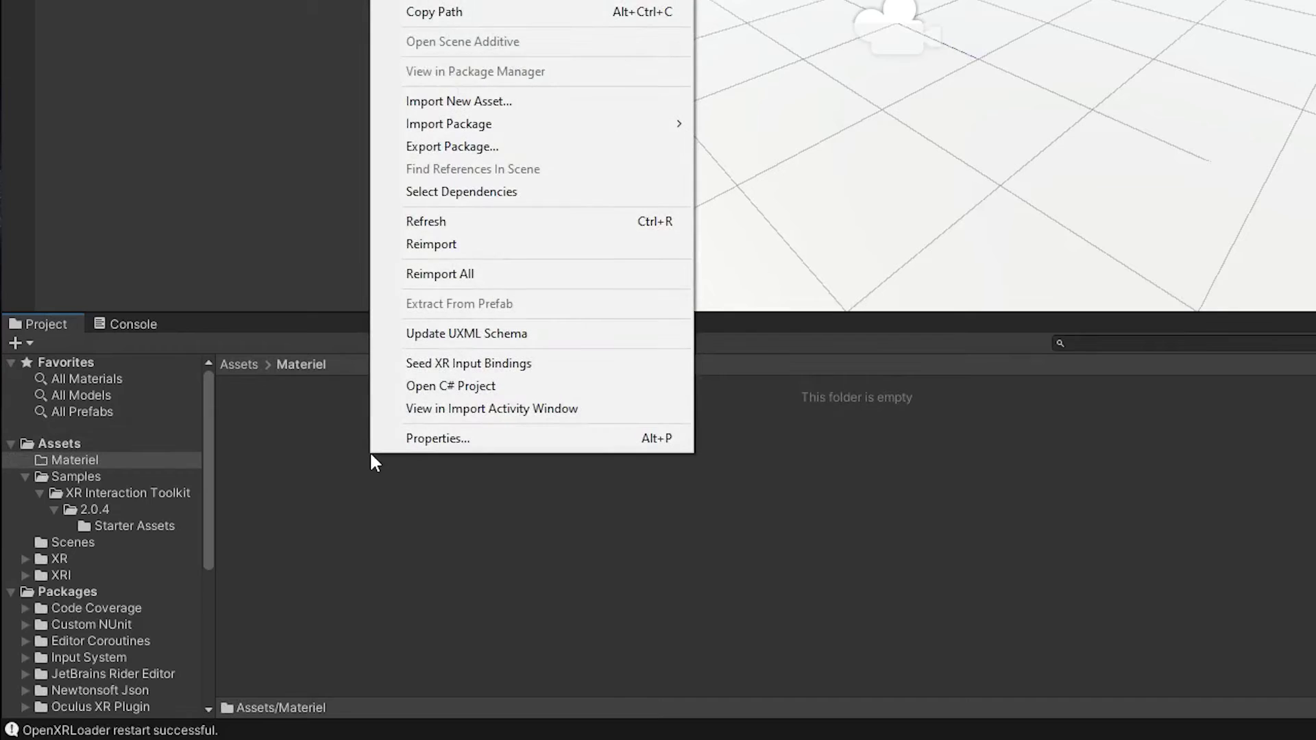
{"action": "mouse_move", "coordinate": [517, 58]}
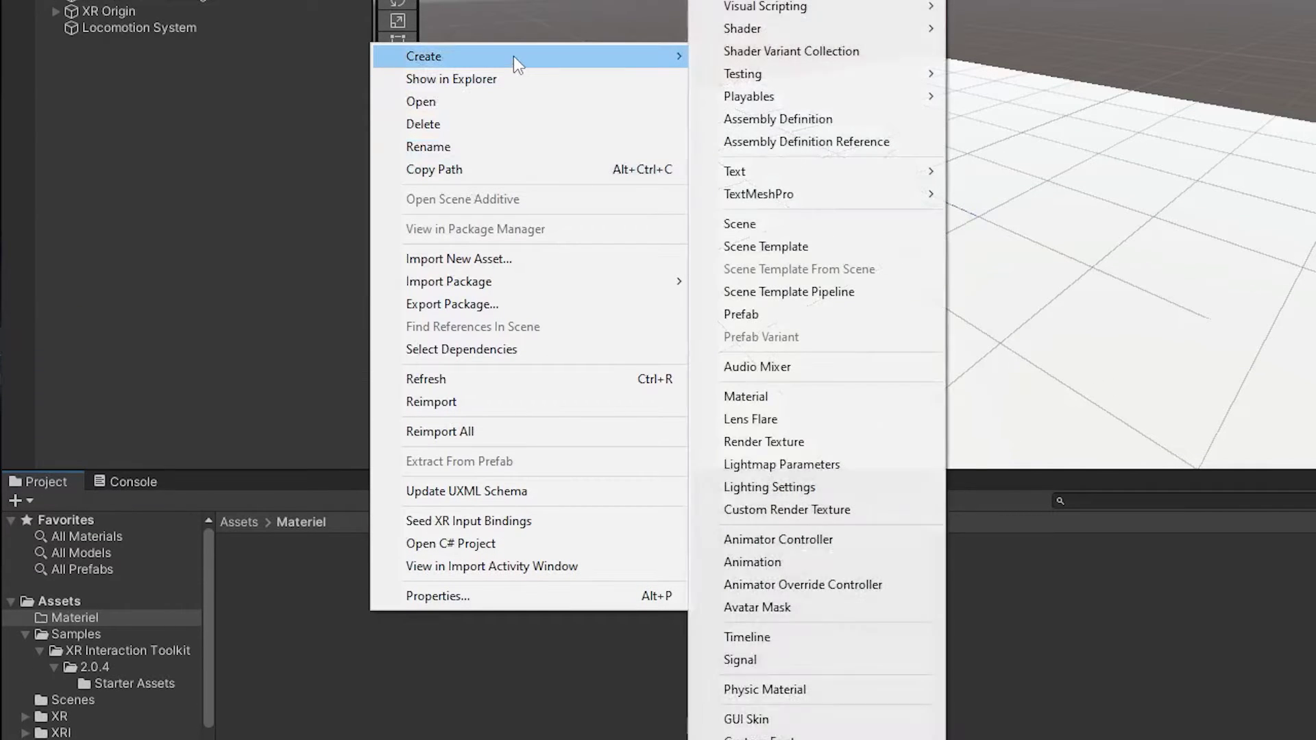
{"action": "left_click", "coordinate": [766, 399]}
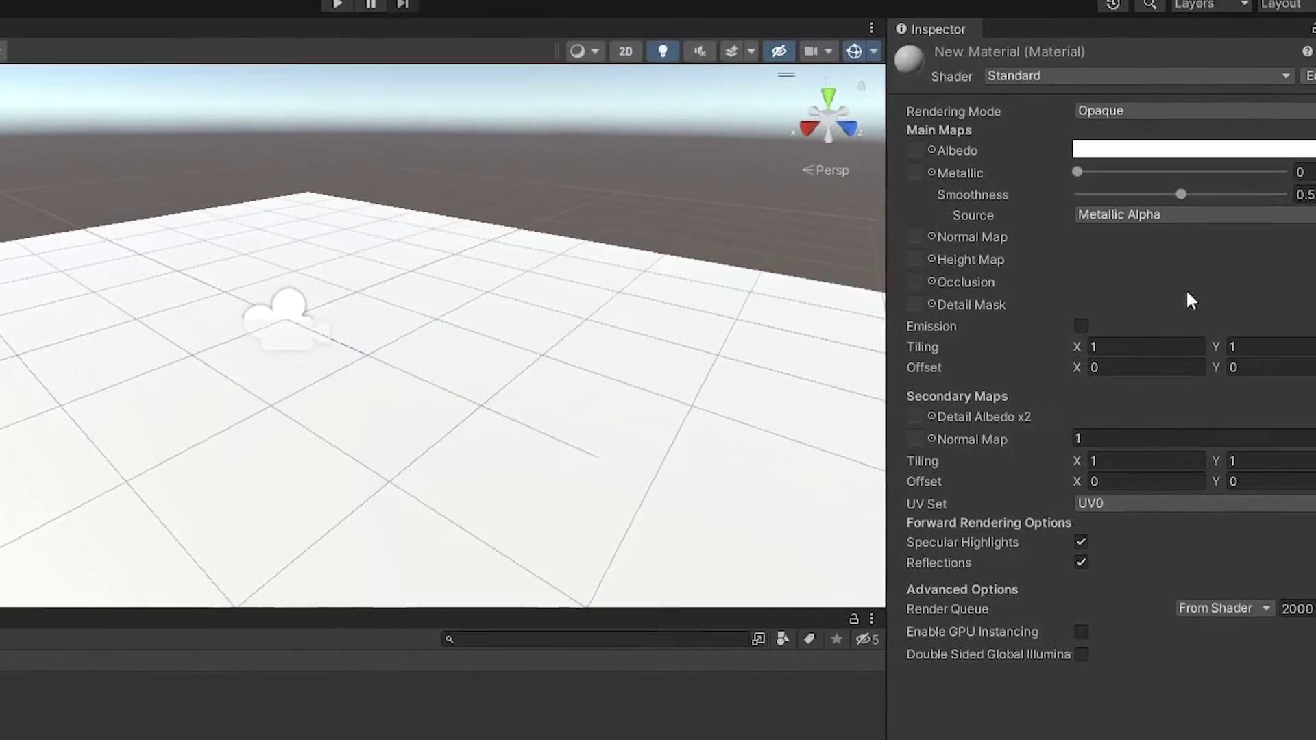
Set the new material's albedo colour to green and apply the material to the ground plane
{"action": "left_click", "coordinate": [1284, 131]}
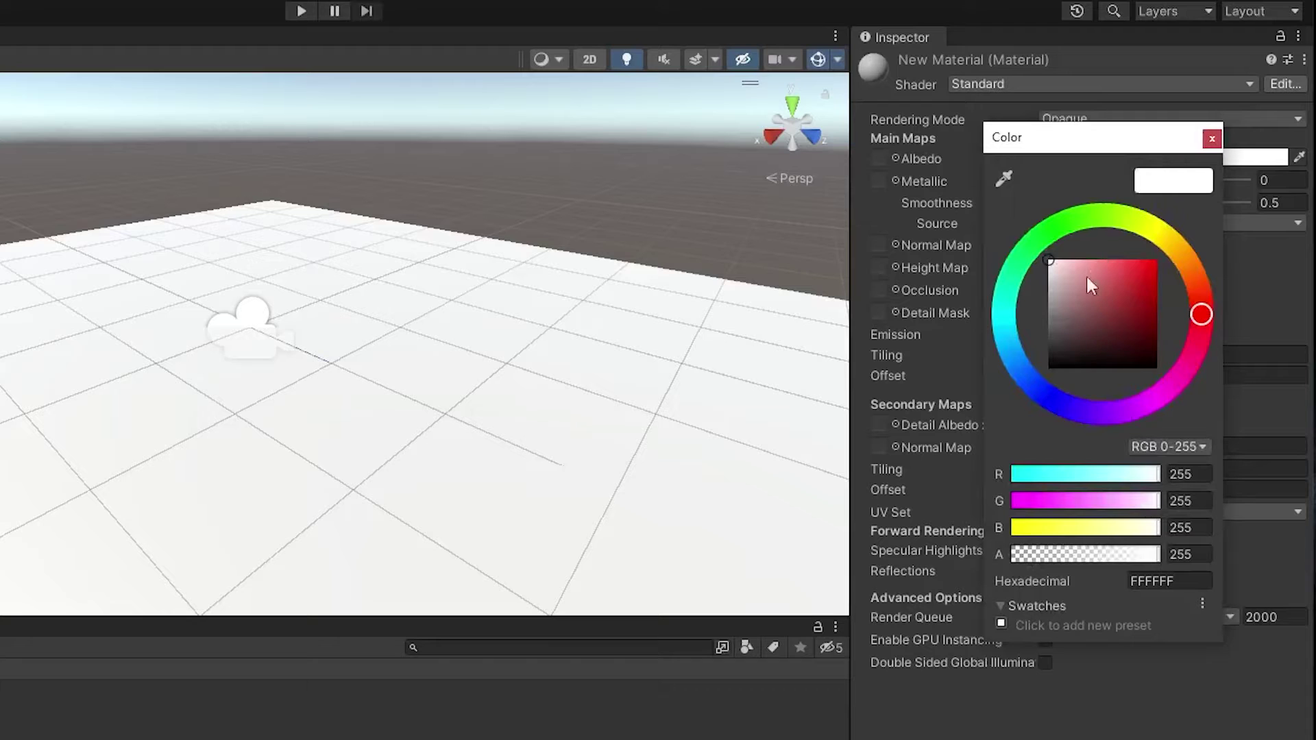
{"action": "left_click", "coordinate": [1059, 232]}
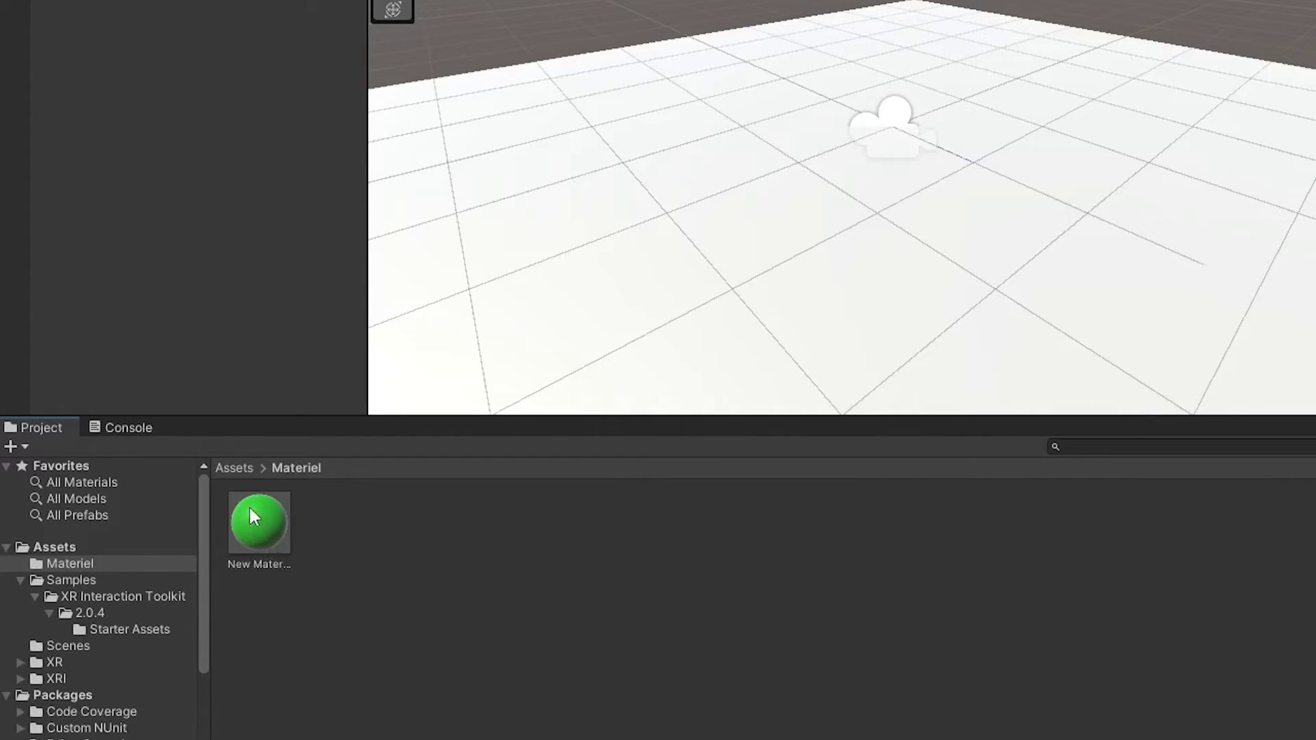
{"action": "left_click_drag", "start_coordinate": [265, 525], "coordinate": [671, 310]}
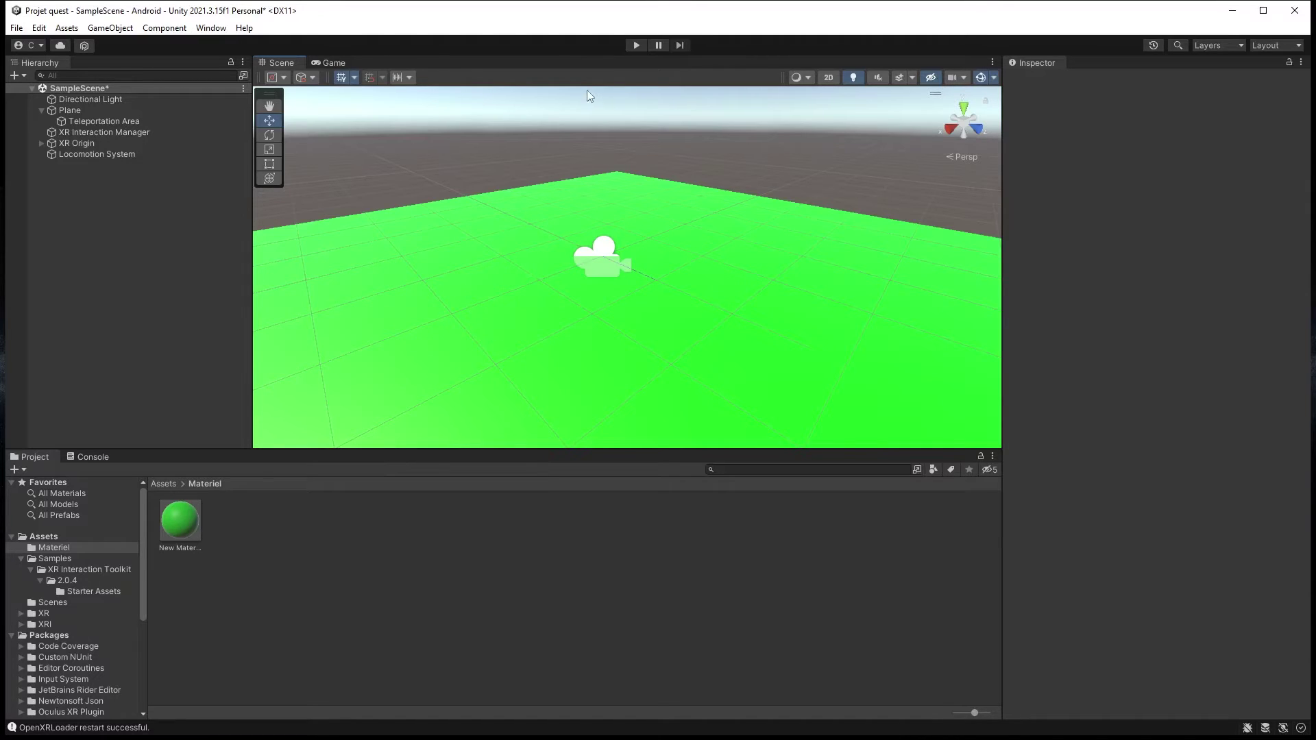
Run the scene to test it with the controller rays on the green ground, and end the play session
{"action": "left_click", "coordinate": [637, 45]}
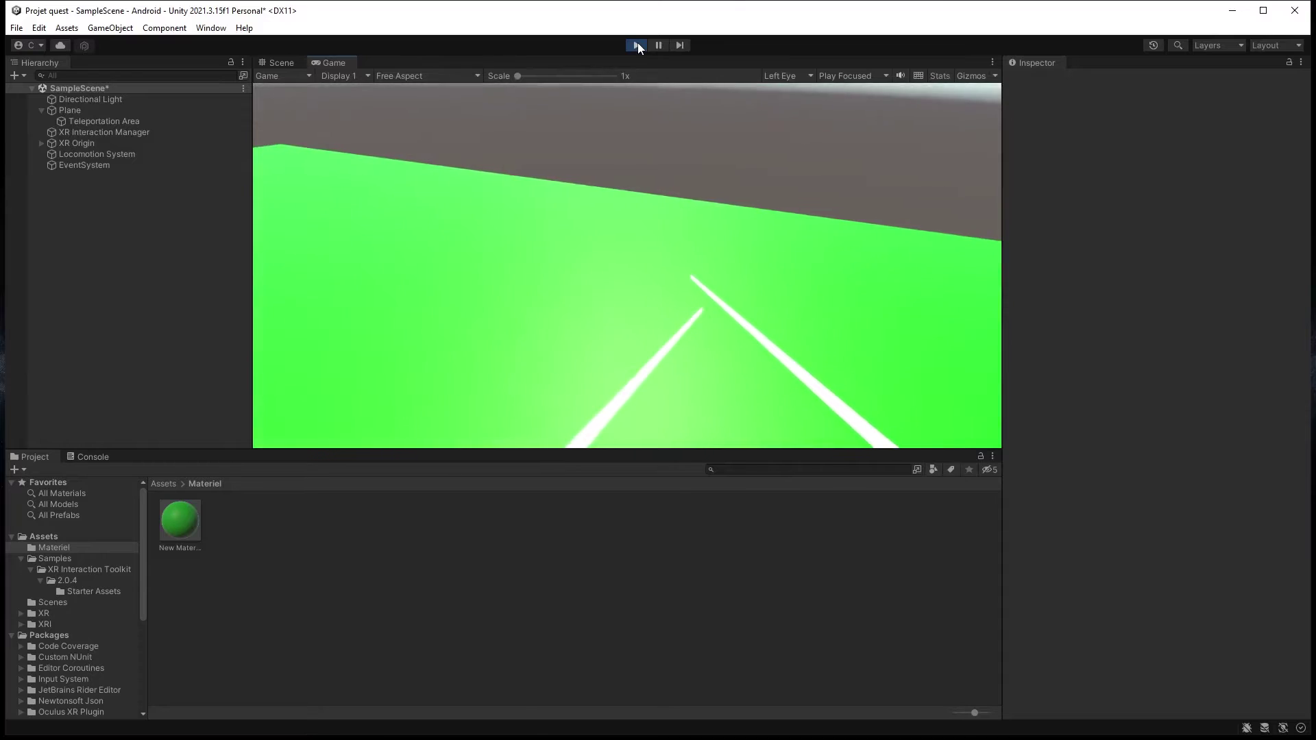
{"action": "left_click", "coordinate": [637, 45]}
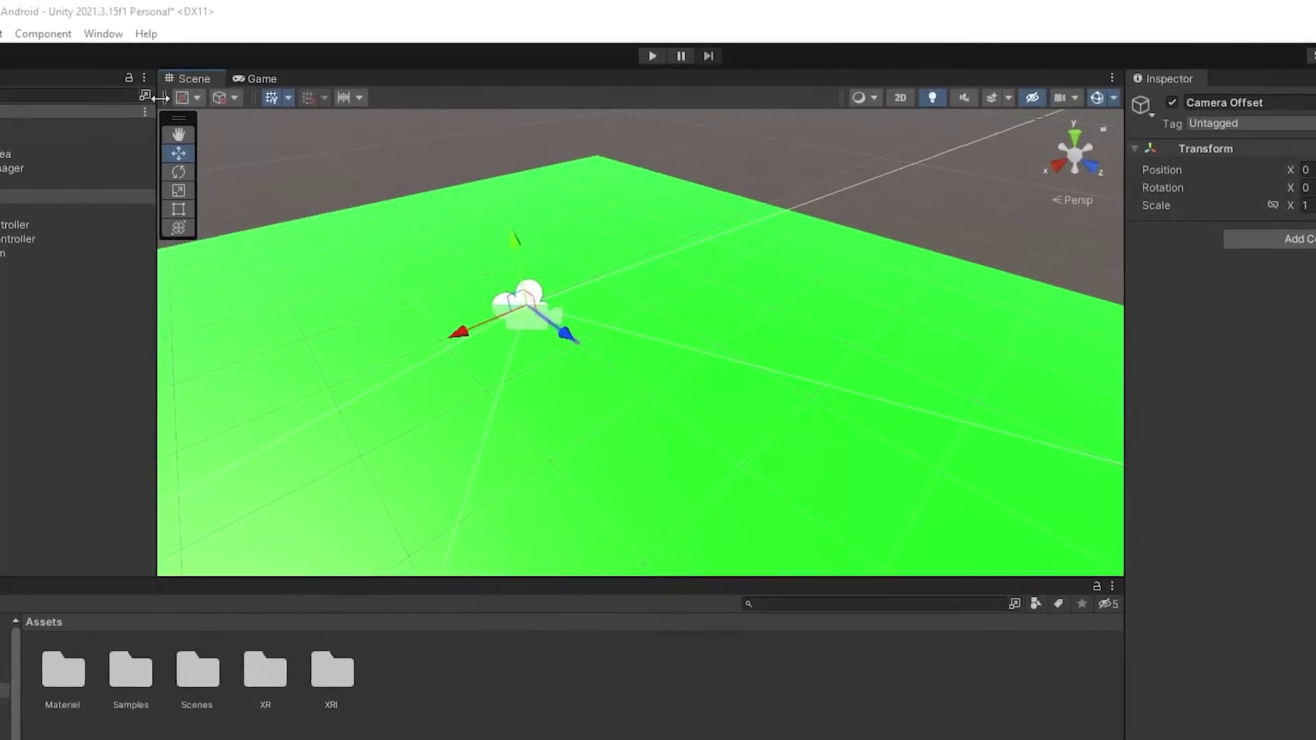
Examine the XR camera rig and the green plane from different angles and distances, and select Camera Offset under XR Origin
{"action": "left_click", "coordinate": [134, 146]}
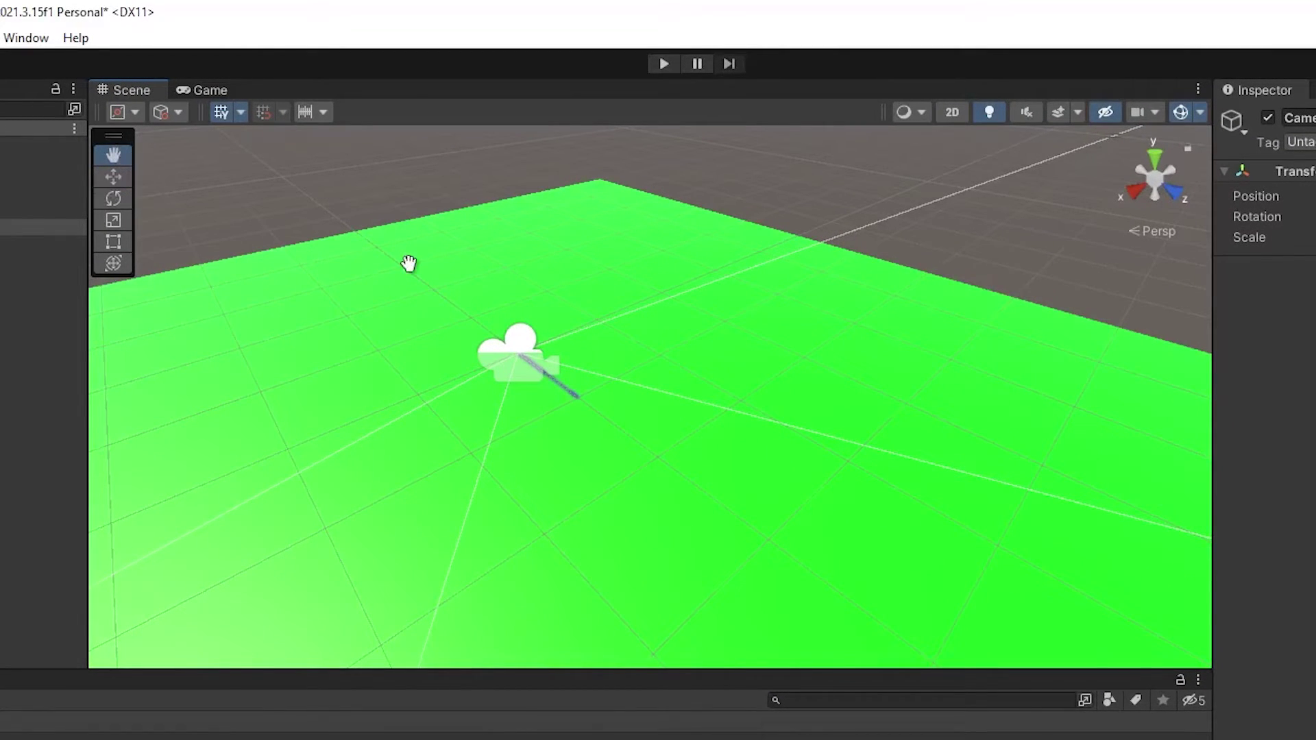
{"action": "left_click_drag", "start_coordinate": [408, 265], "coordinate": [429, 223]}
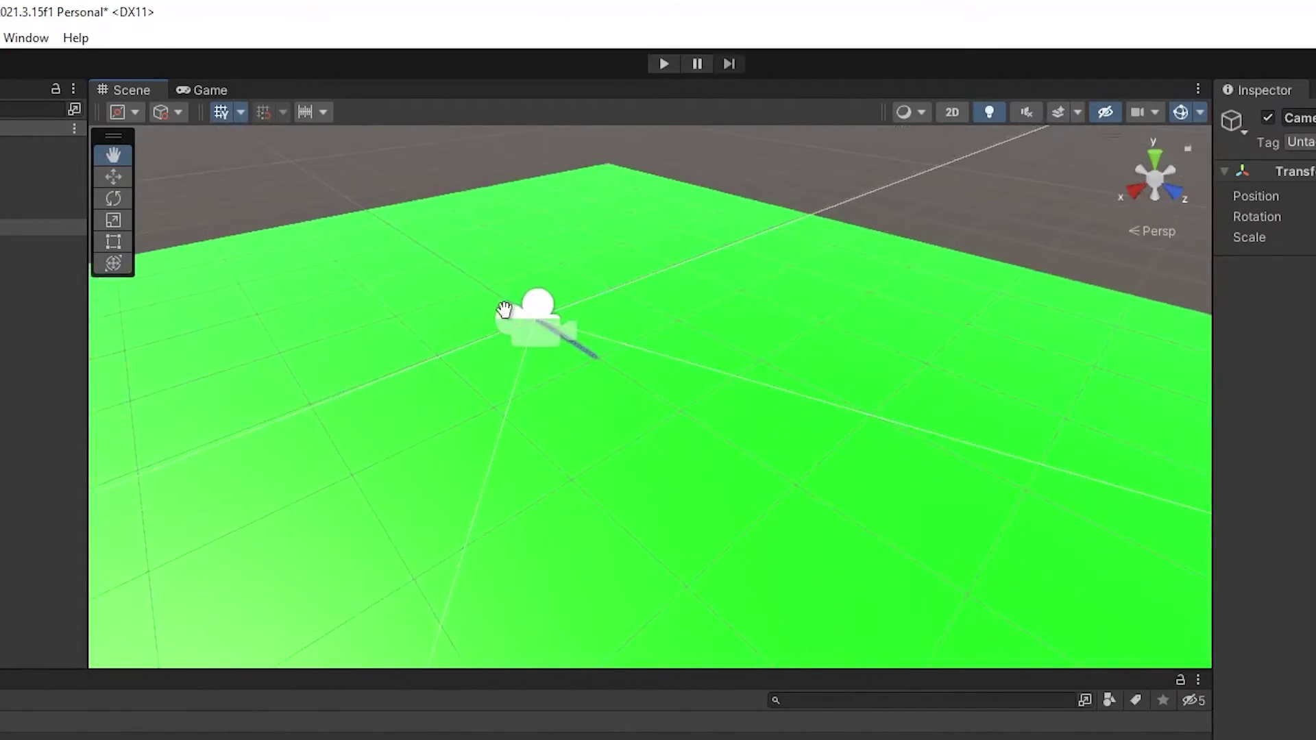
{"action": "left_click_drag", "start_coordinate": [507, 308], "coordinate": [293, 236]}
{"action": "left_click", "coordinate": [113, 176]}
{"action": "key", "text": "q"}
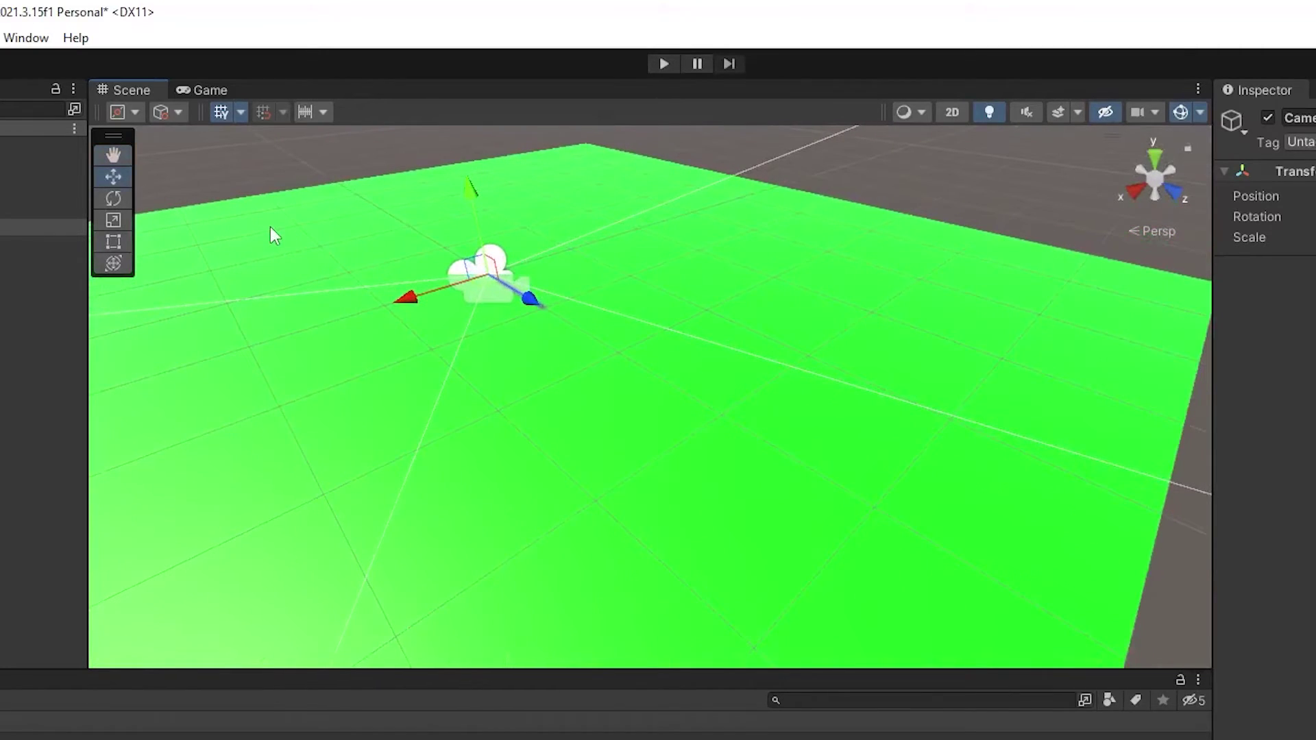
{"action": "middle_click", "coordinate": [274, 216]}
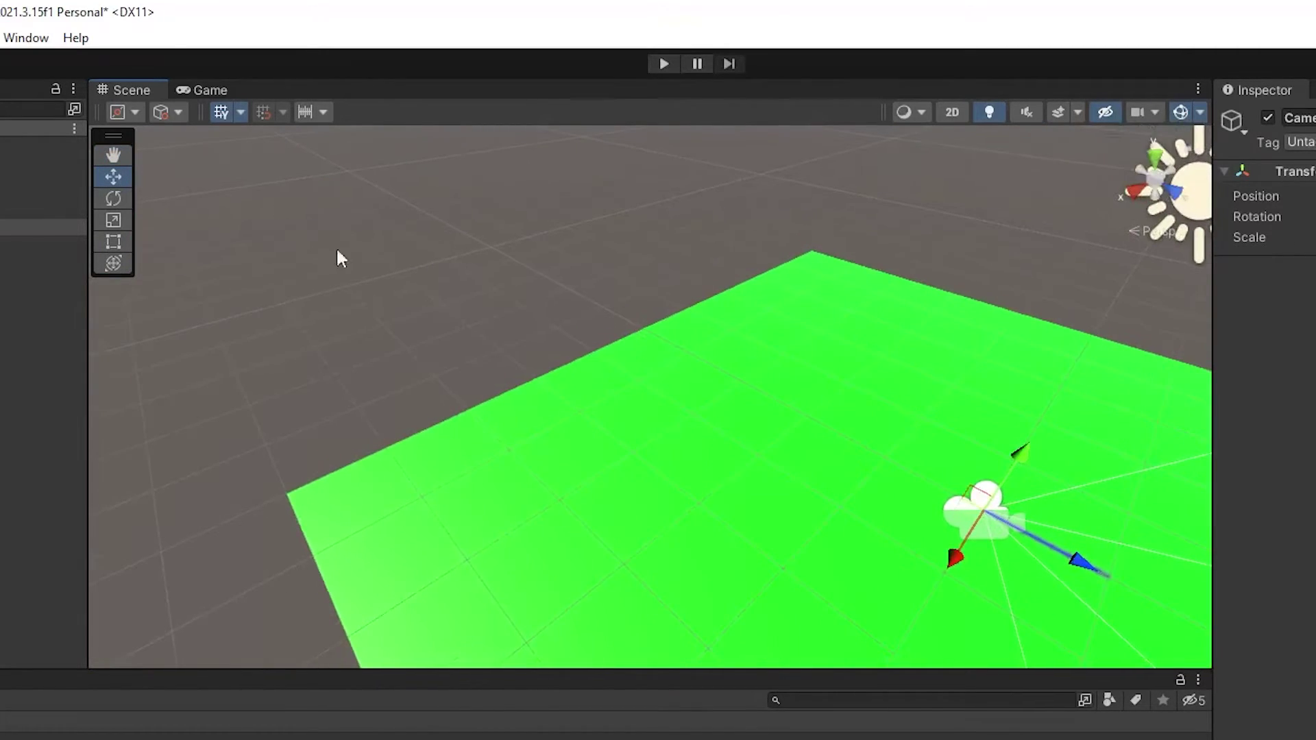
{"action": "left_click_drag", "start_coordinate": [717, 357], "coordinate": [453, 263], "text": "alt"}
{"action": "key", "text": "f"}
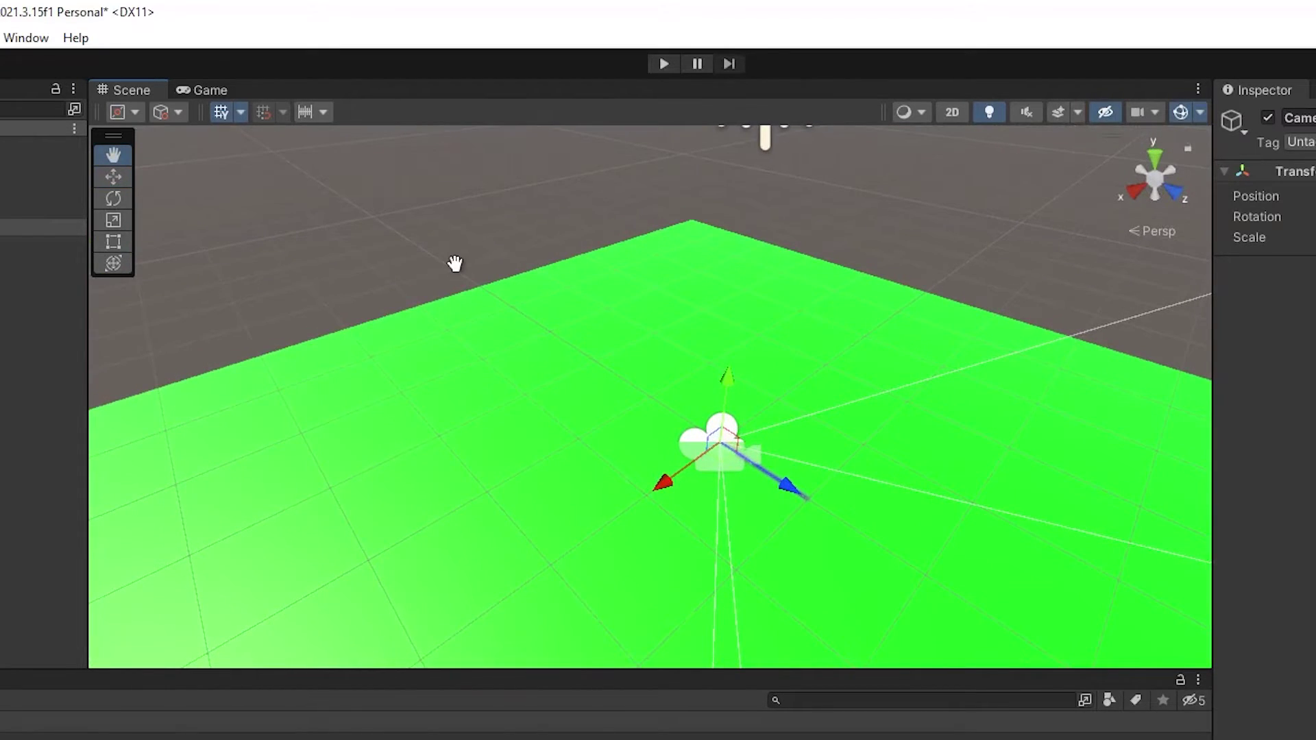
{"action": "middle_click_drag", "start_coordinate": [455, 263], "coordinate": [213, 162]}
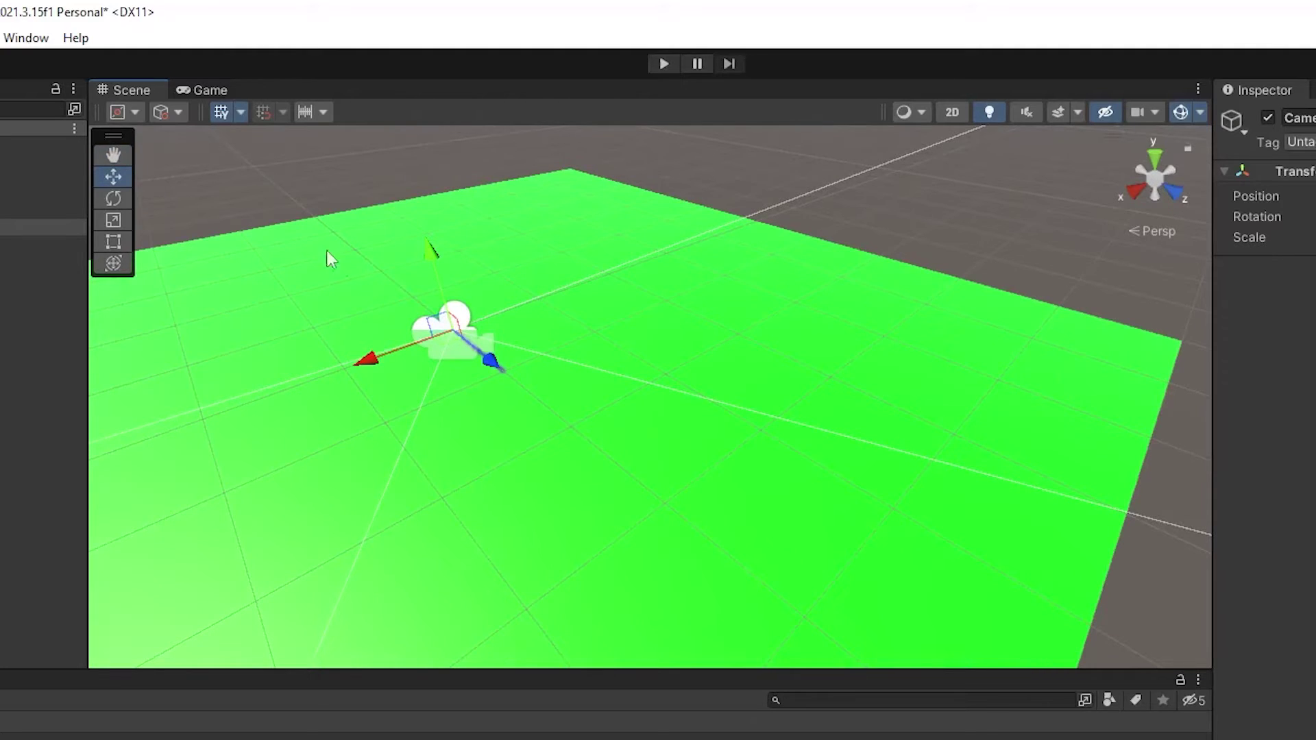
{"action": "left_click_drag", "start_coordinate": [483, 332], "coordinate": [459, 367], "text": "alt"}
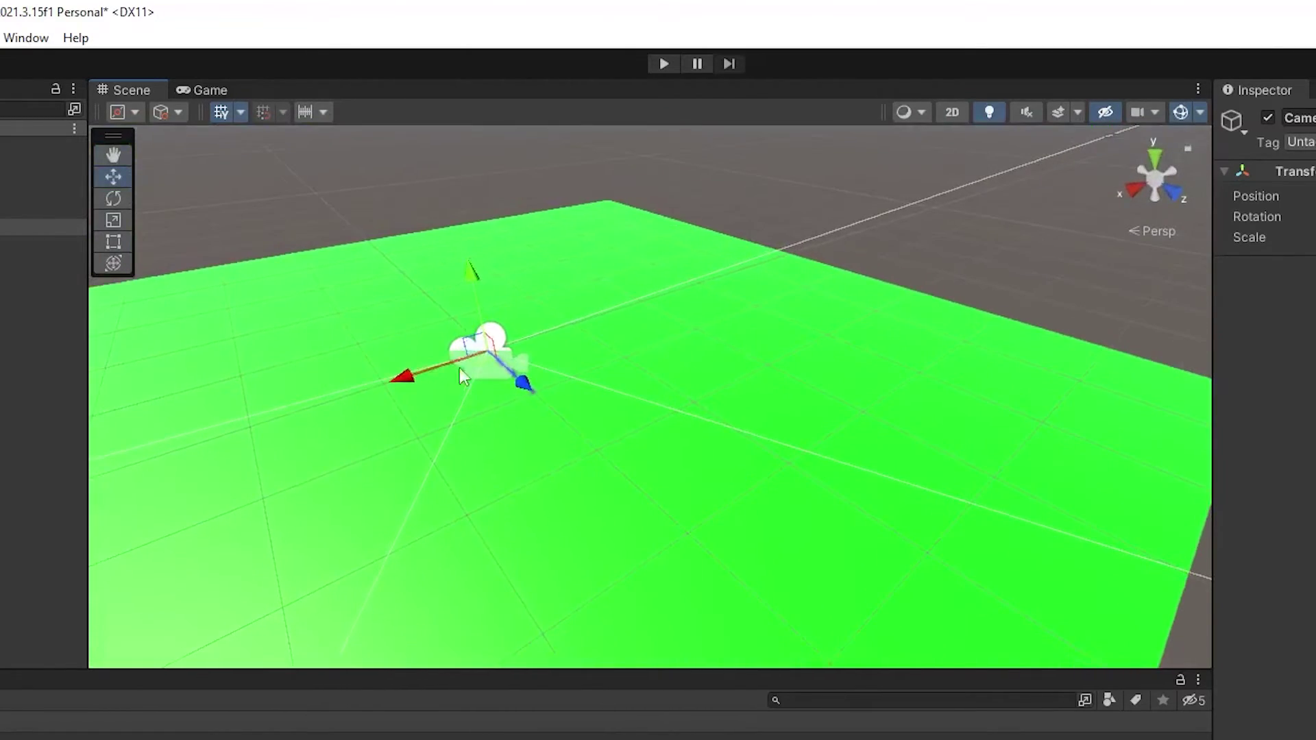
{"action": "scroll", "coordinate": [468, 390], "scroll_direction": "up", "scroll_amount": 1}
{"action": "scroll", "coordinate": [471, 393], "scroll_direction": "down", "scroll_amount": 3}
{"action": "scroll", "coordinate": [470, 394], "scroll_direction": "up", "scroll_amount": 3}
{"action": "scroll", "coordinate": [470, 394], "scroll_direction": "down", "scroll_amount": 2}
{"action": "middle_click_drag", "start_coordinate": [470, 394], "coordinate": [469, 393]}
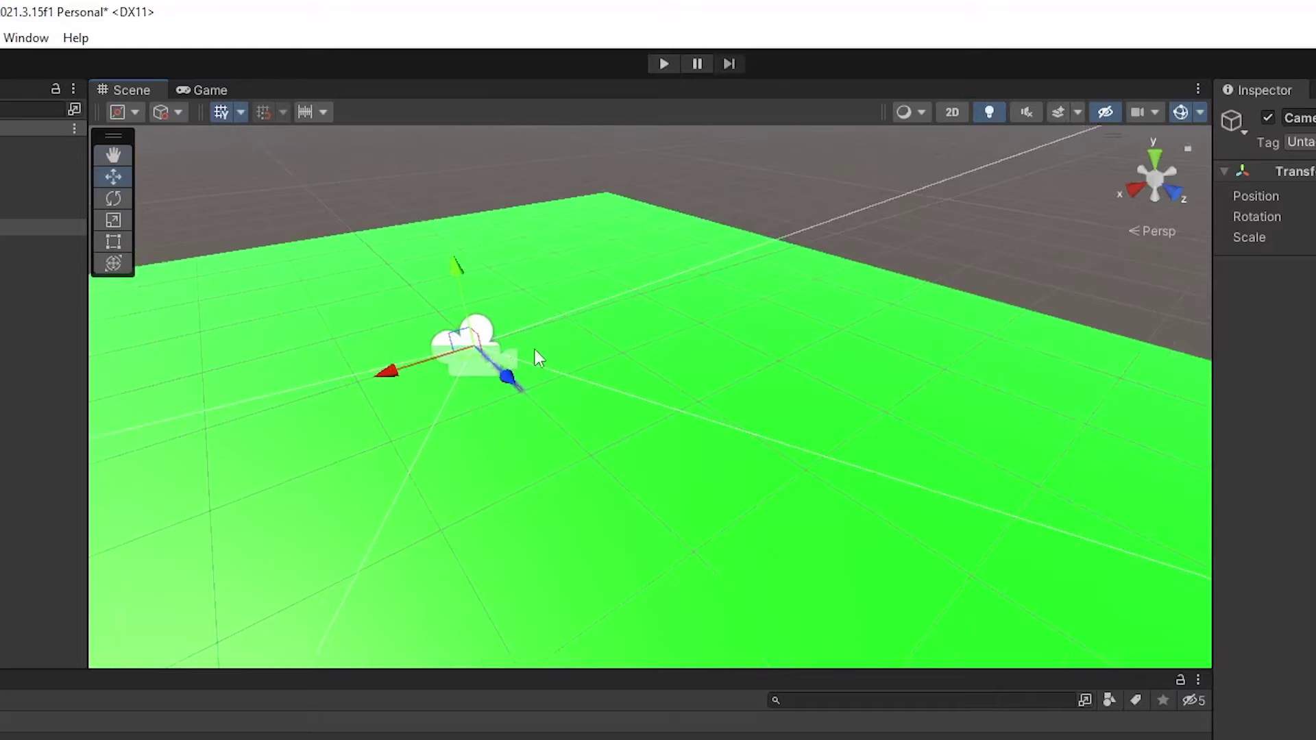
{"action": "scroll", "coordinate": [532, 350], "scroll_direction": "down", "scroll_amount": 5}
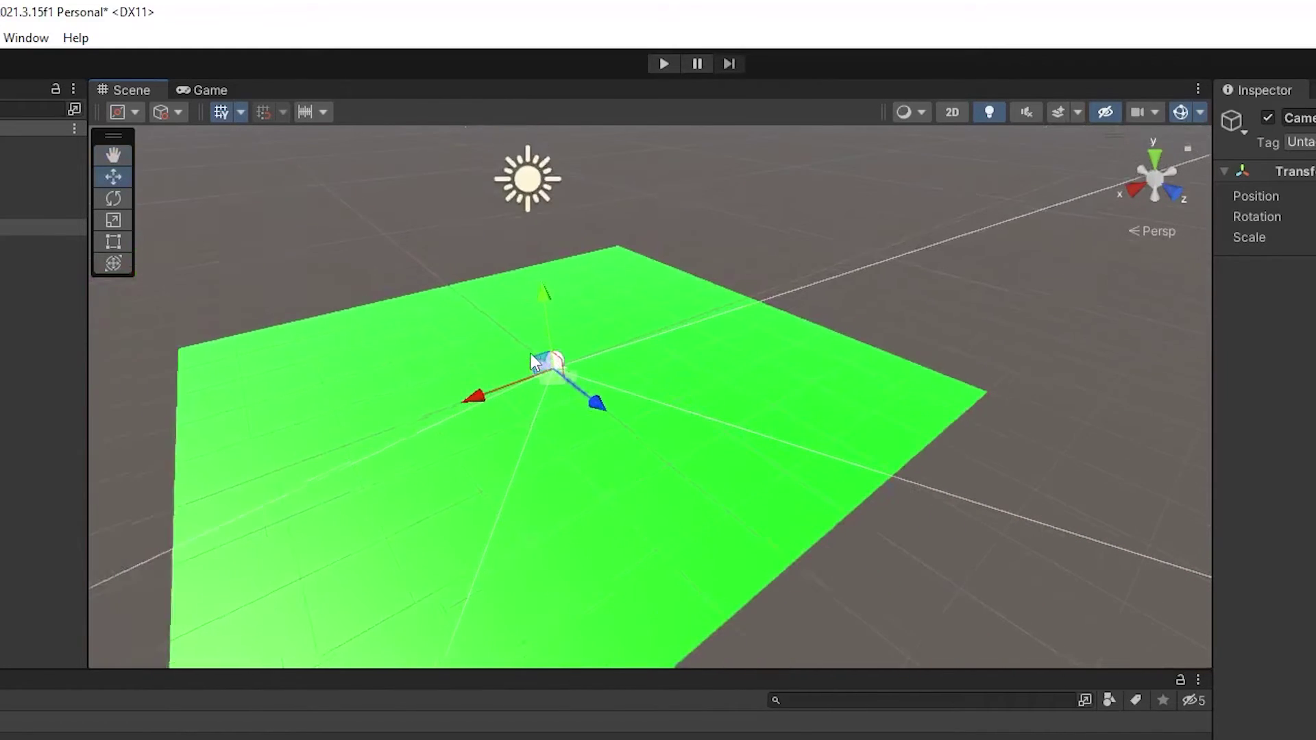
{"action": "scroll", "coordinate": [530, 354], "scroll_direction": "down", "scroll_amount": 2}
{"action": "scroll", "coordinate": [531, 404], "scroll_direction": "up", "scroll_amount": 6}
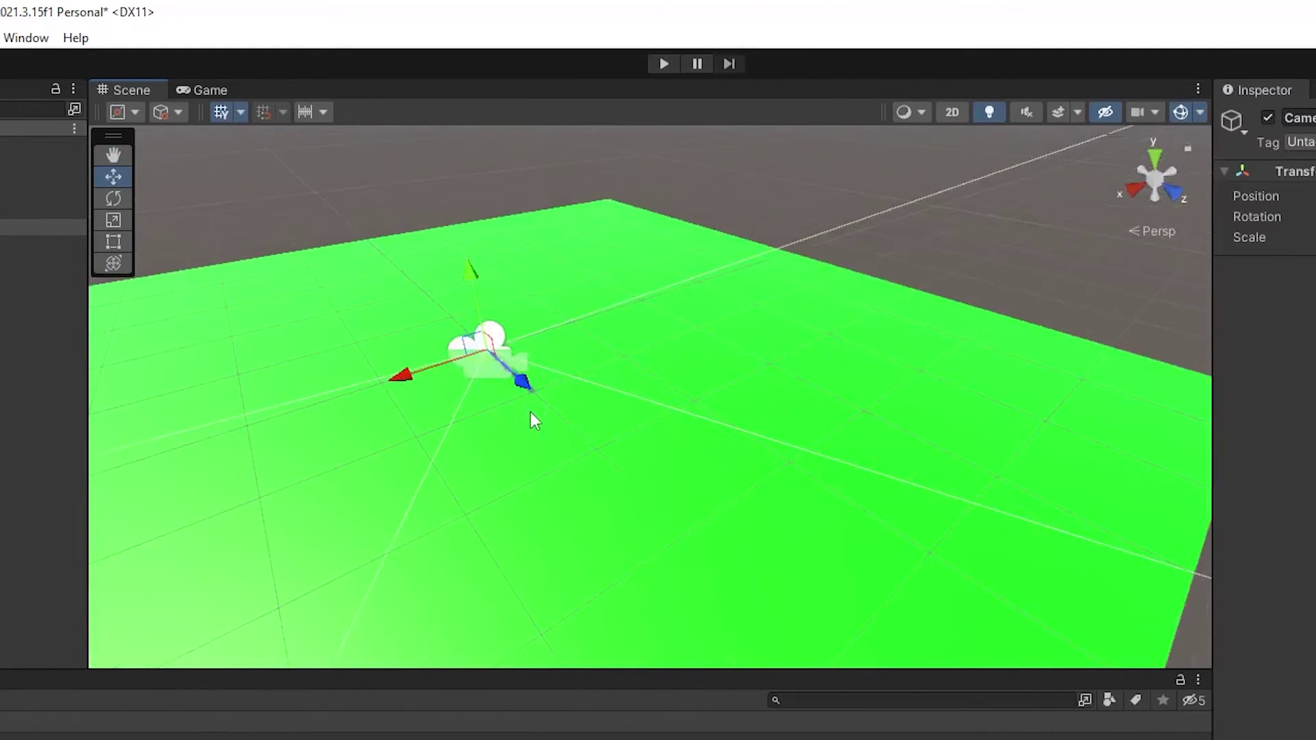
{"action": "scroll", "coordinate": [531, 412], "scroll_direction": "up", "scroll_amount": 2}
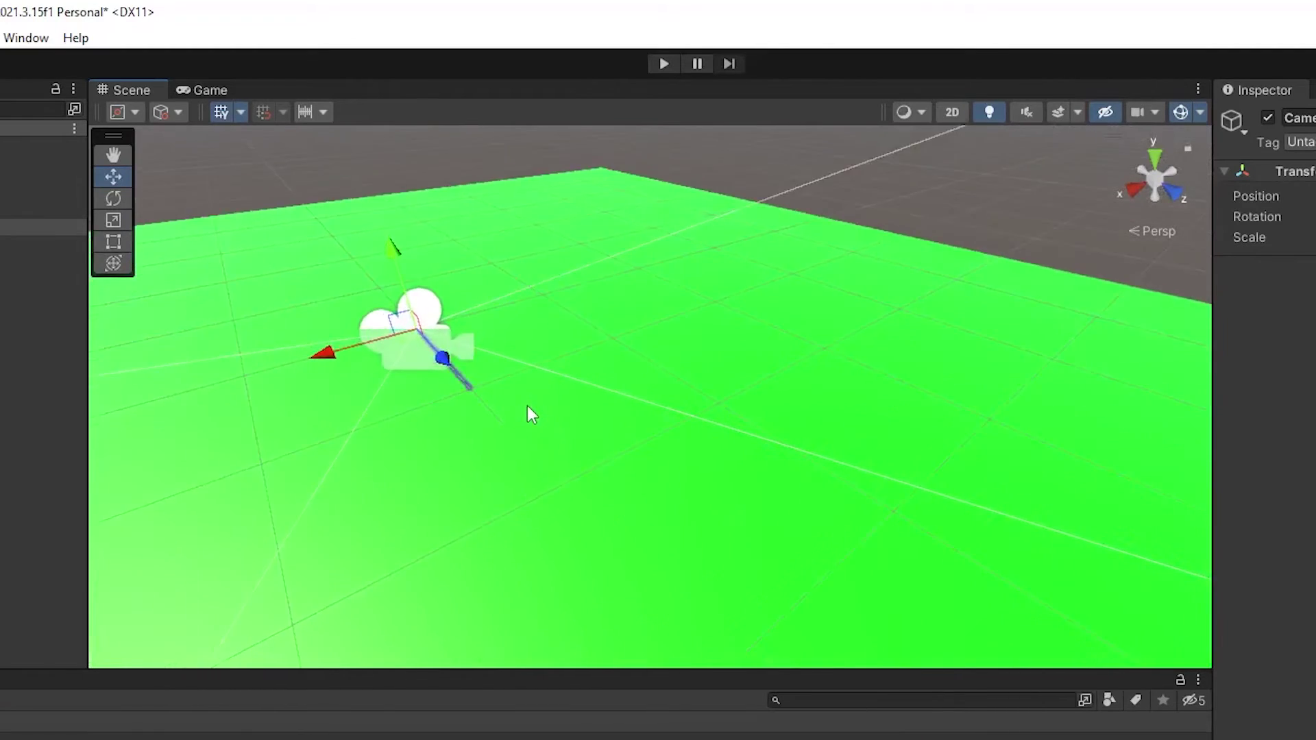
{"action": "scroll", "coordinate": [529, 410], "scroll_direction": "down", "scroll_amount": 2}
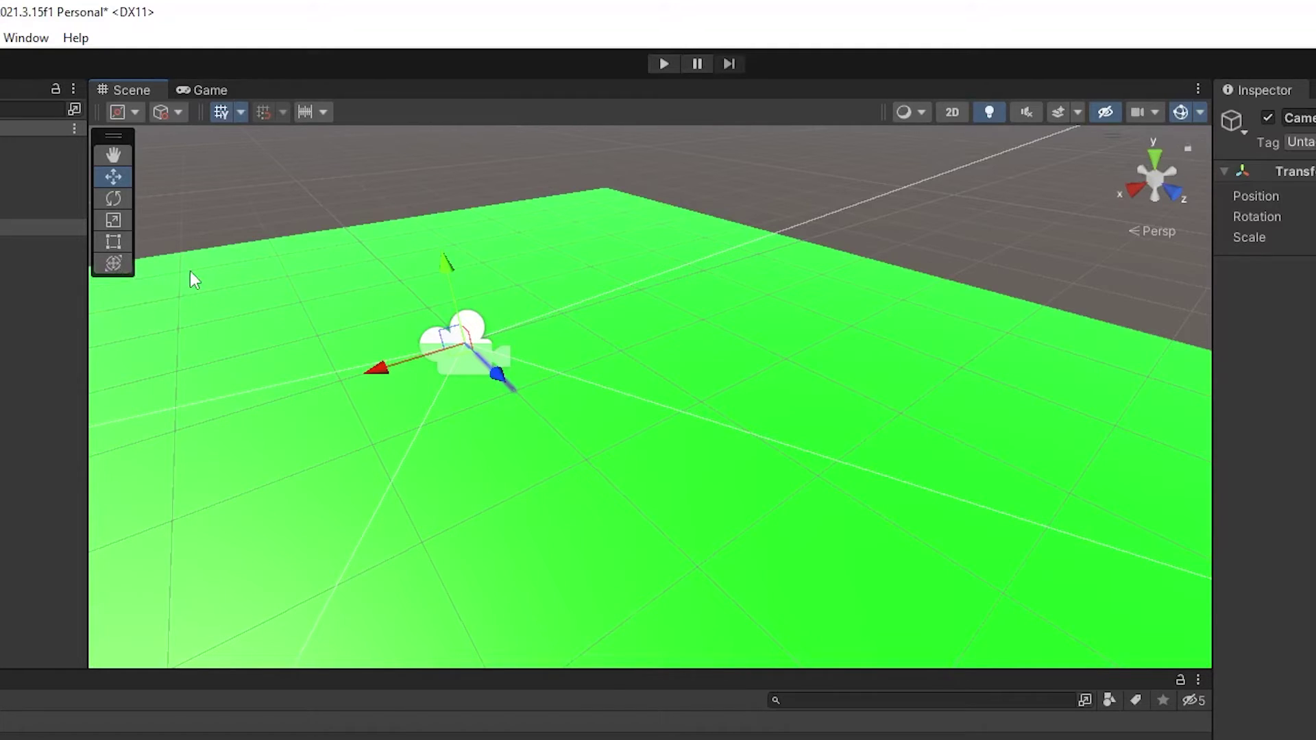
{"action": "scroll", "coordinate": [565, 393], "scroll_direction": "down", "scroll_amount": 3}
{"action": "scroll", "coordinate": [564, 393], "scroll_direction": "up", "scroll_amount": 4}
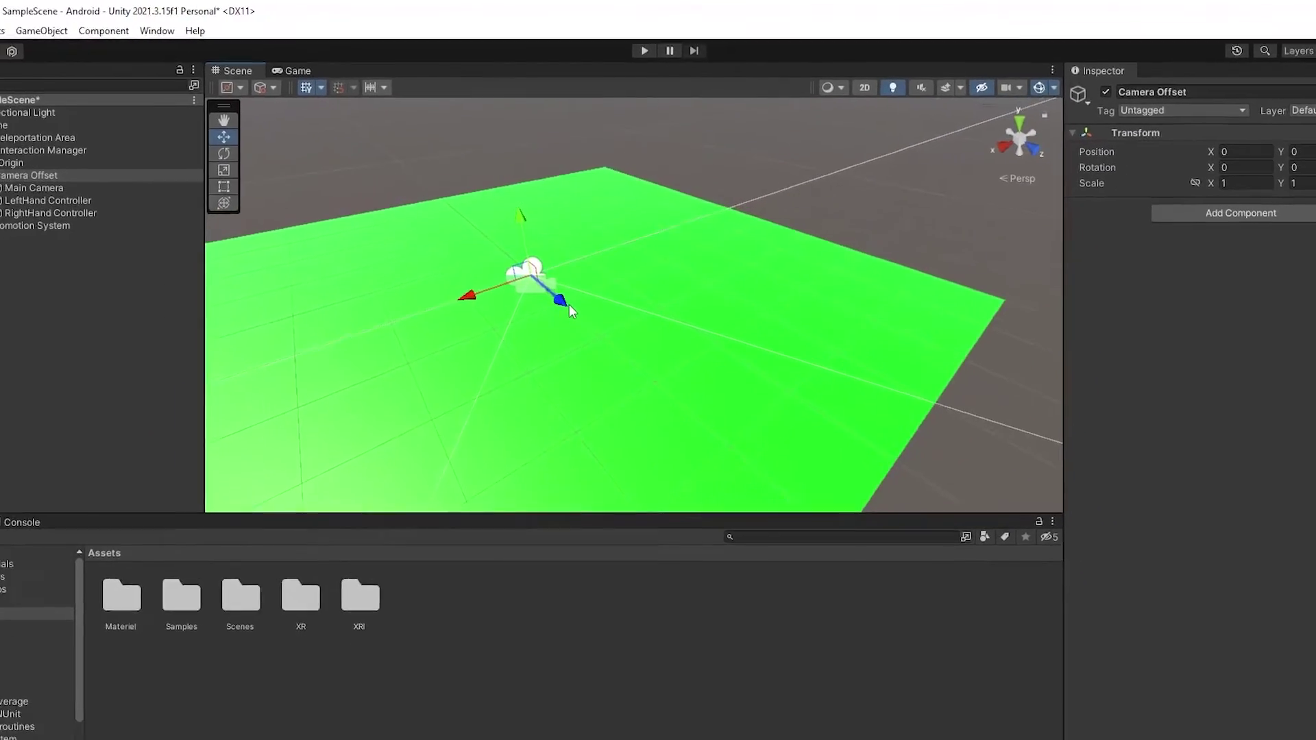
{"action": "scroll", "coordinate": [570, 267], "scroll_direction": "up", "scroll_amount": 2}
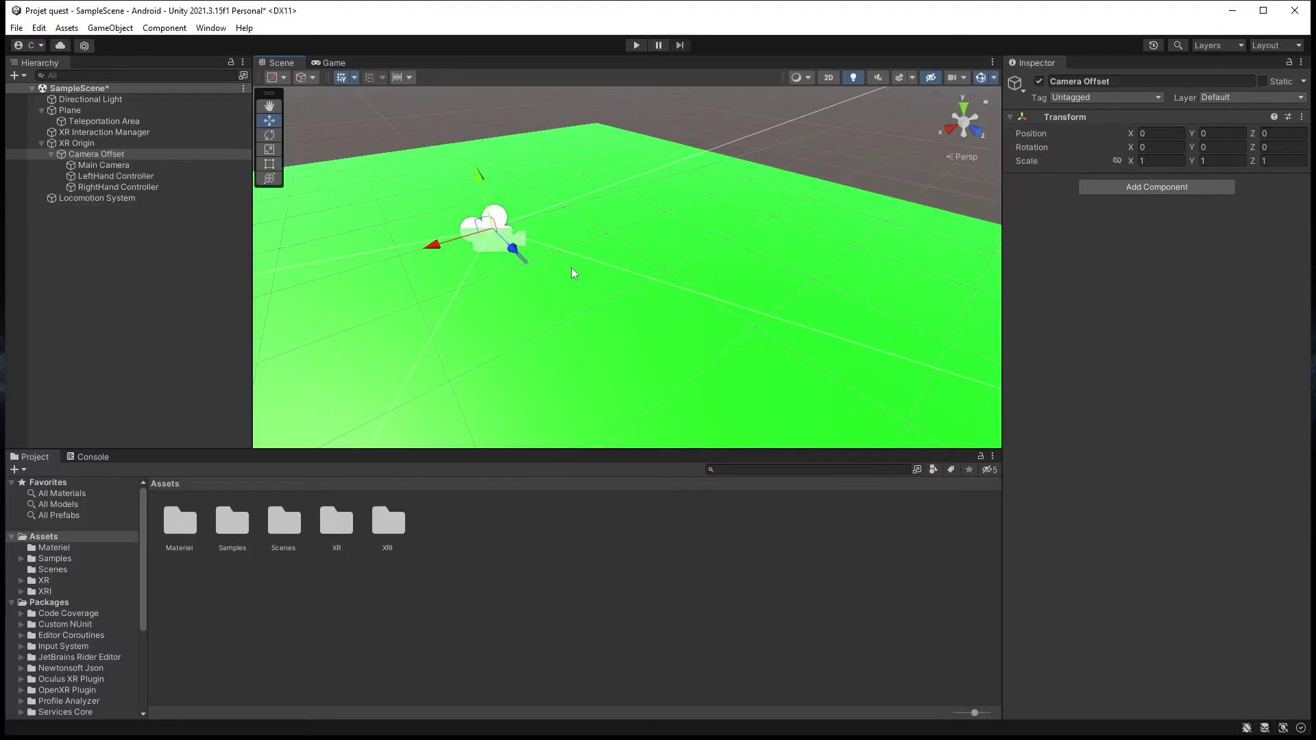
{"action": "scroll", "coordinate": [575, 274], "scroll_direction": "down", "scroll_amount": 2}
{"action": "left_click", "coordinate": [85, 157]}
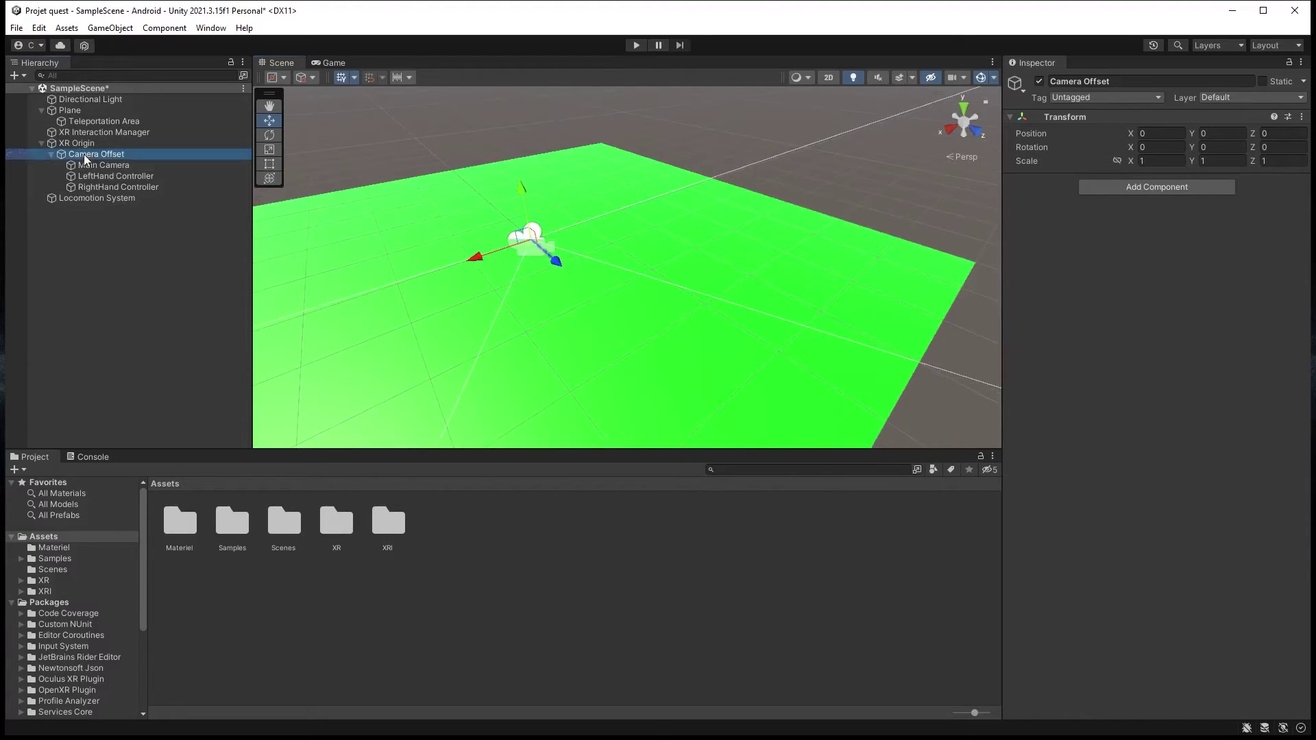
Add a cube to the scene and place it on the green plane beside the camera, at about X -1.15, Y 0.43, Z 0.91
{"action": "mouse_move", "coordinate": [494, 234]}
{"action": "middle_mouse_down"}
{"action": "mouse_move", "coordinate": [652, 216]}
{"action": "mouse_move", "coordinate": [652, 176]}
{"action": "mouse_move", "coordinate": [535, 168]}
{"action": "mouse_move", "coordinate": [490, 207]}
{"action": "mouse_move", "coordinate": [498, 225]}
{"action": "middle_mouse_up"}
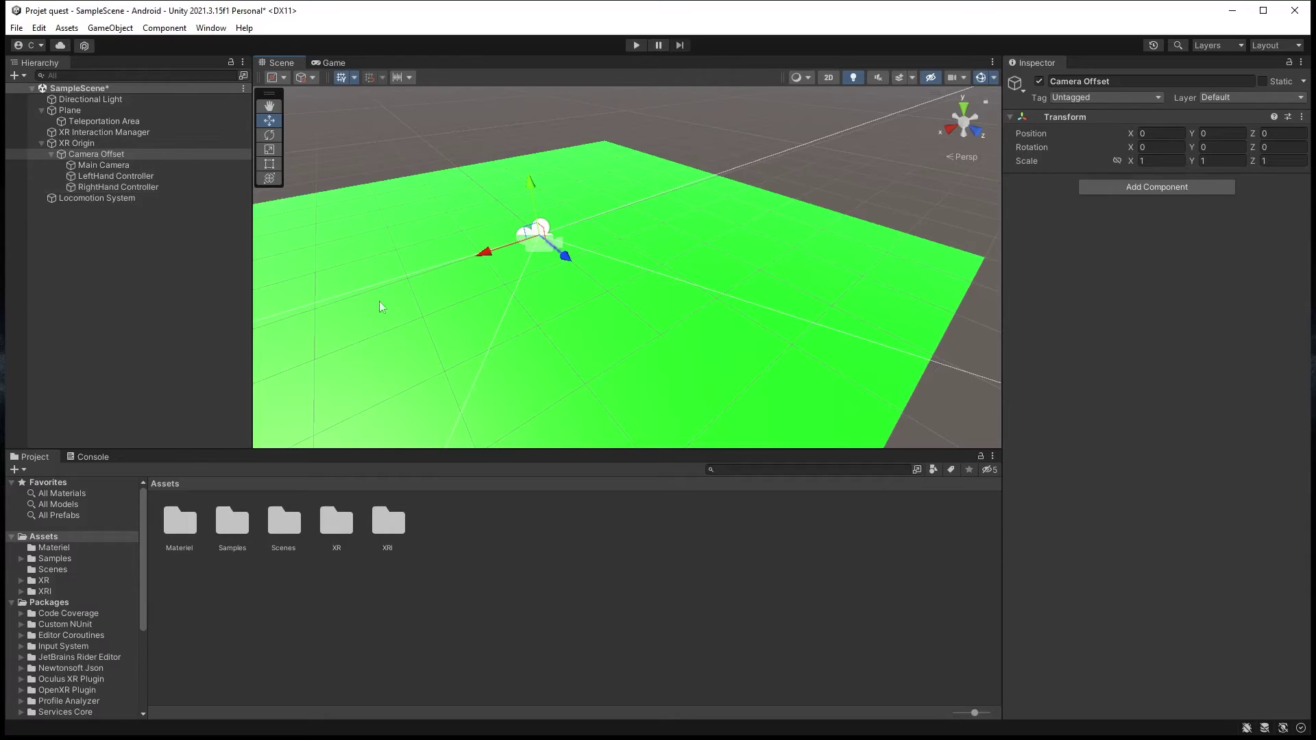
{"action": "left_click", "coordinate": [94, 281]}
{"action": "left_click", "coordinate": [40, 142]}
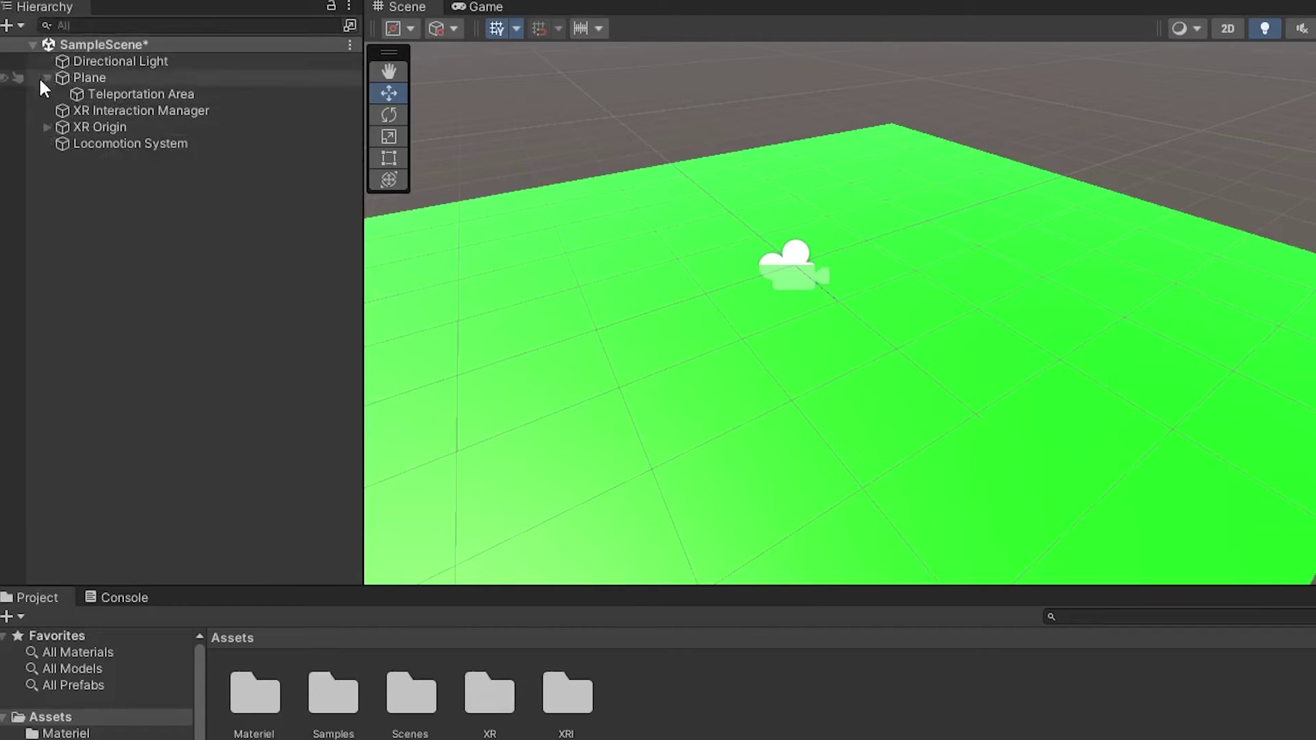
{"action": "right_click", "coordinate": [100, 232]}
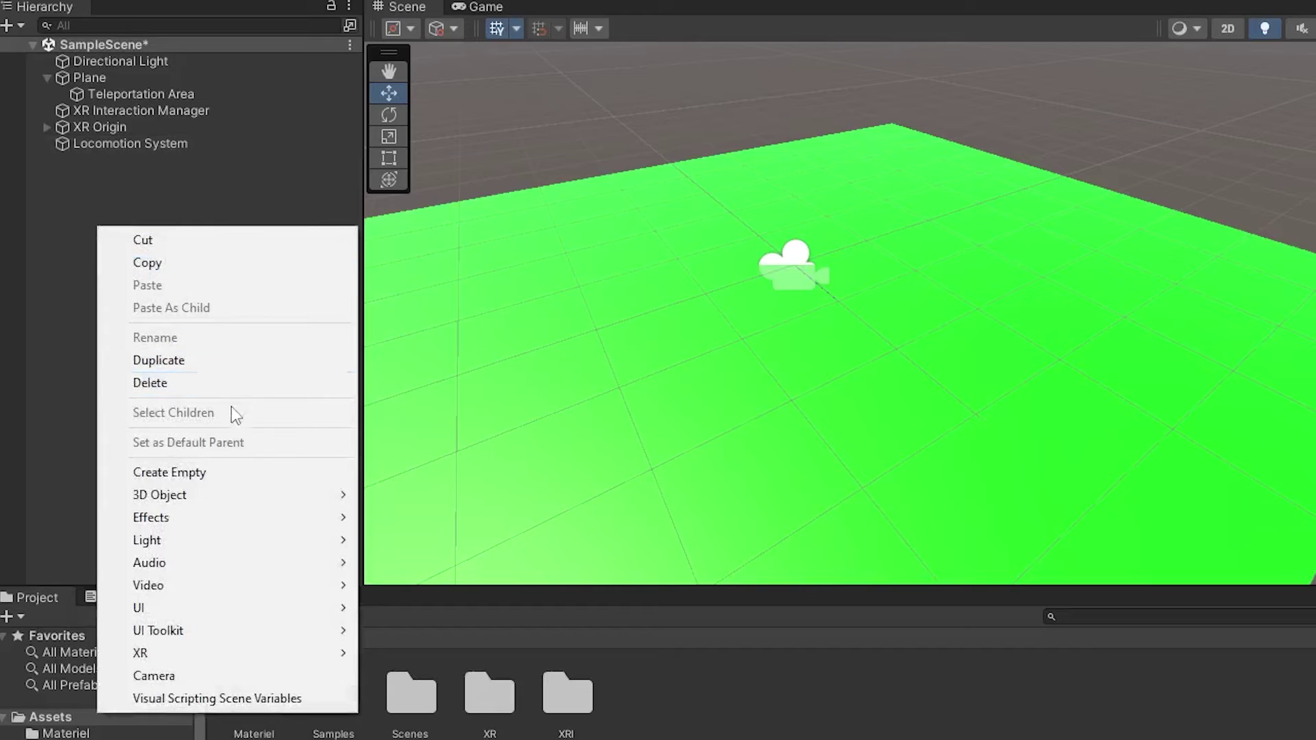
{"action": "mouse_move", "coordinate": [220, 505]}
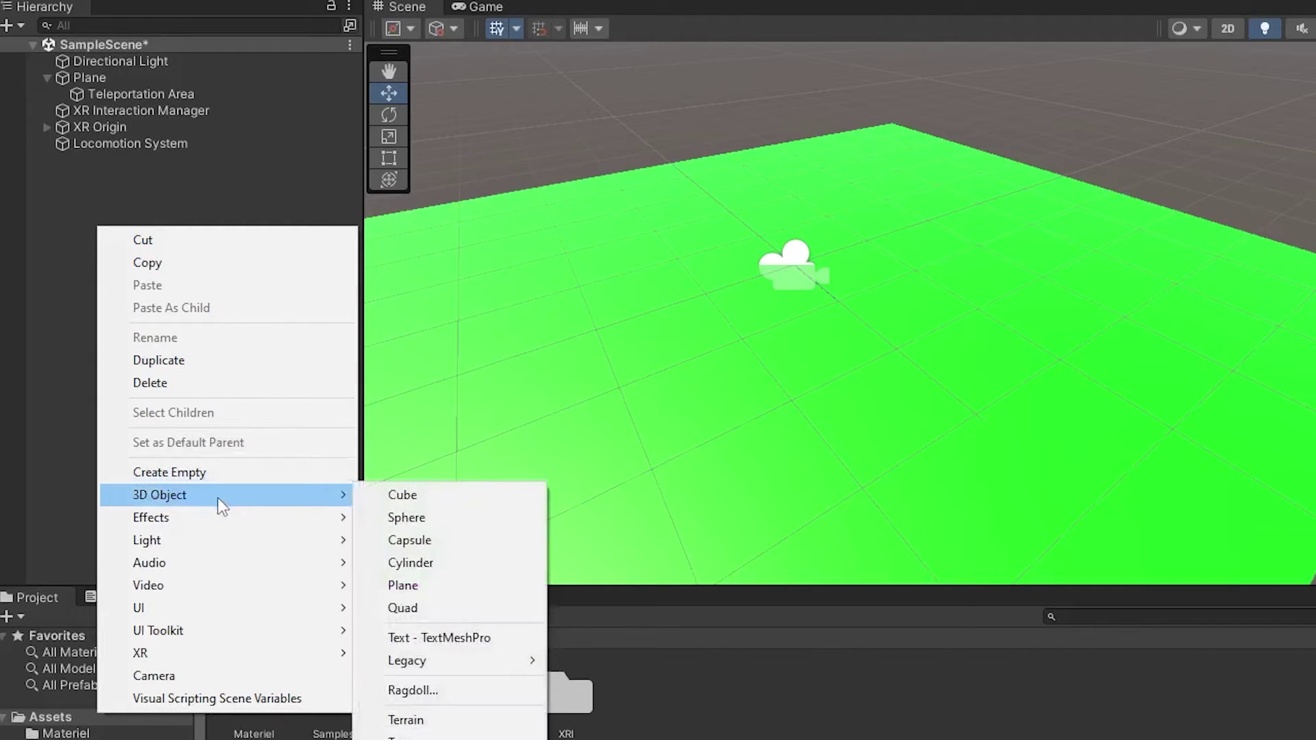
{"action": "left_click", "coordinate": [432, 499]}
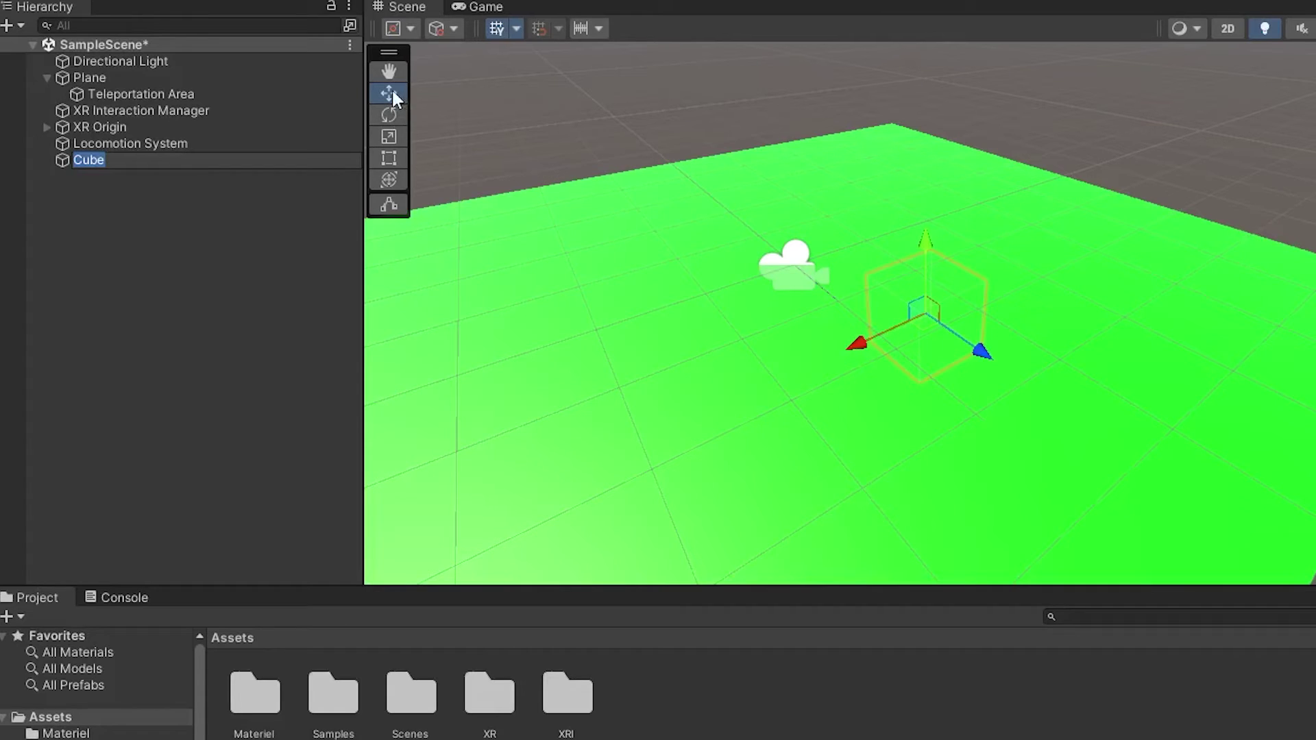
{"action": "left_click_drag", "start_coordinate": [955, 336], "coordinate": [920, 194]}
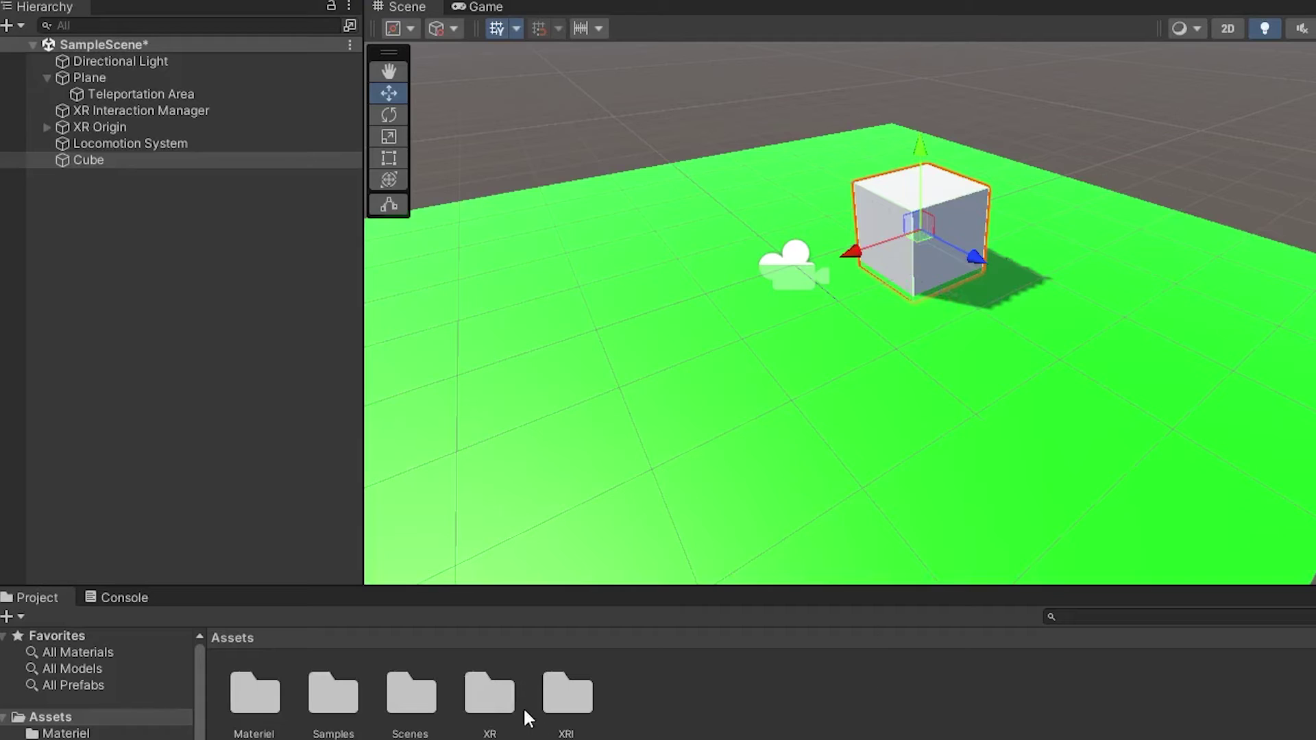
Create a second material with the default name inside the Materiel folder
{"action": "double_click", "coordinate": [253, 693]}
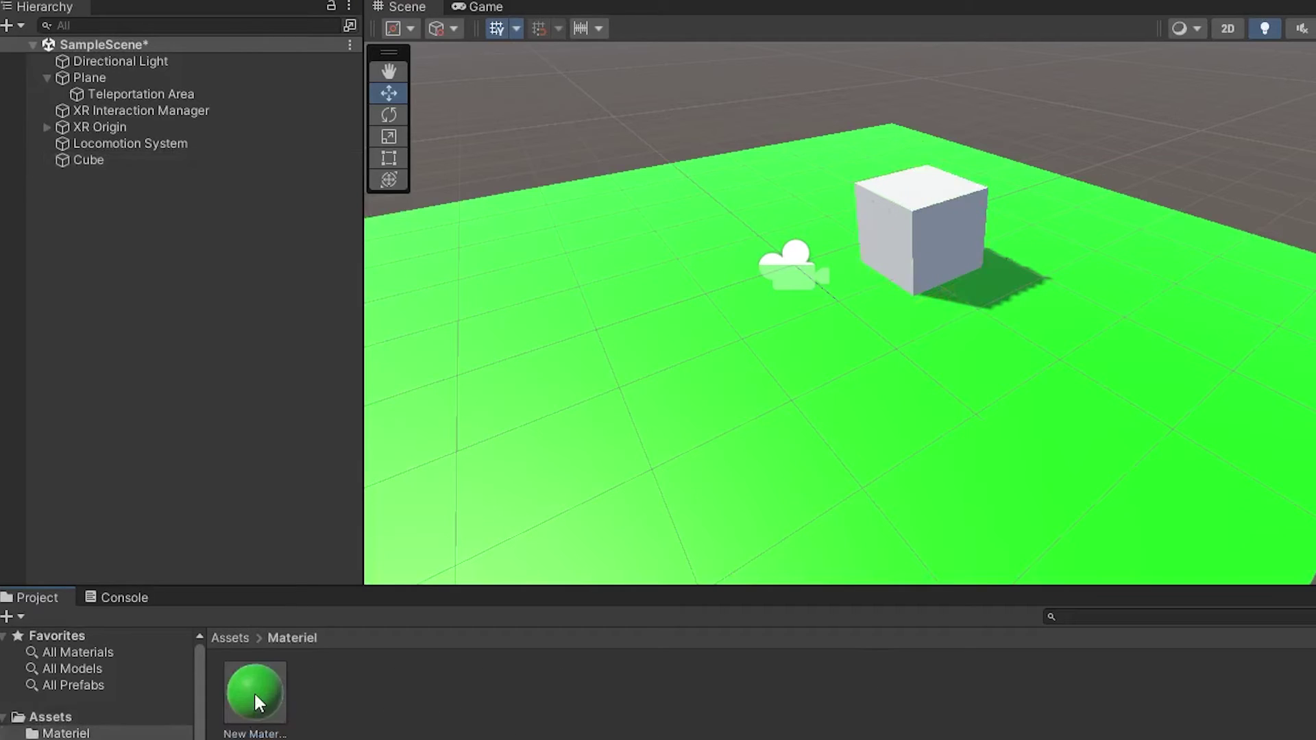
{"action": "right_click", "coordinate": [485, 715]}
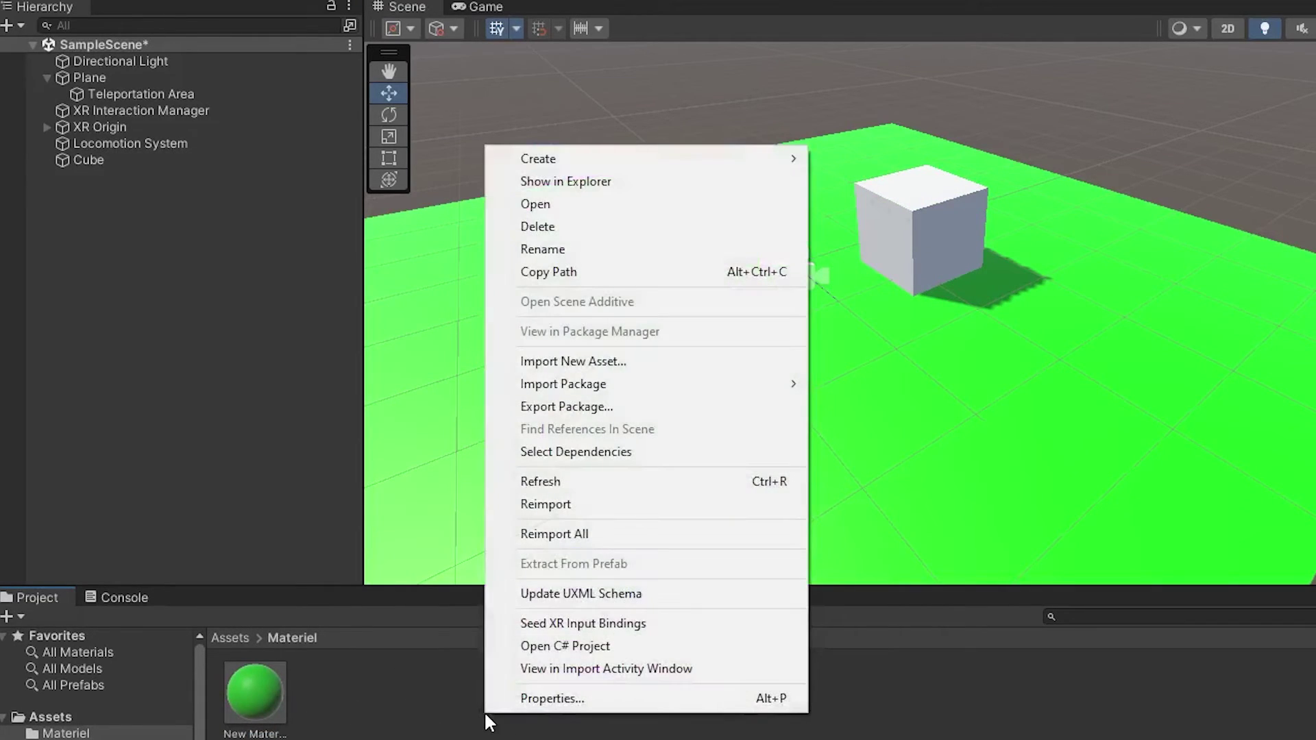
{"action": "mouse_move", "coordinate": [635, 164]}
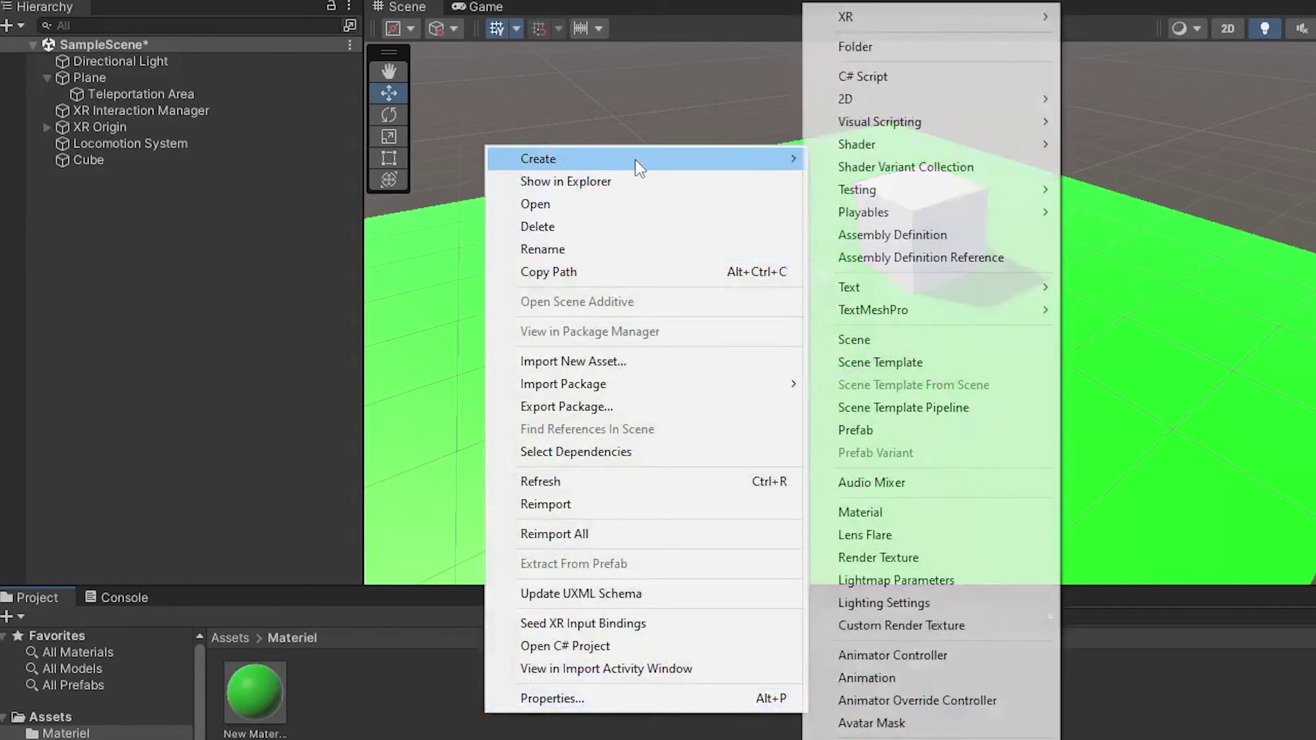
{"action": "left_click", "coordinate": [900, 514]}
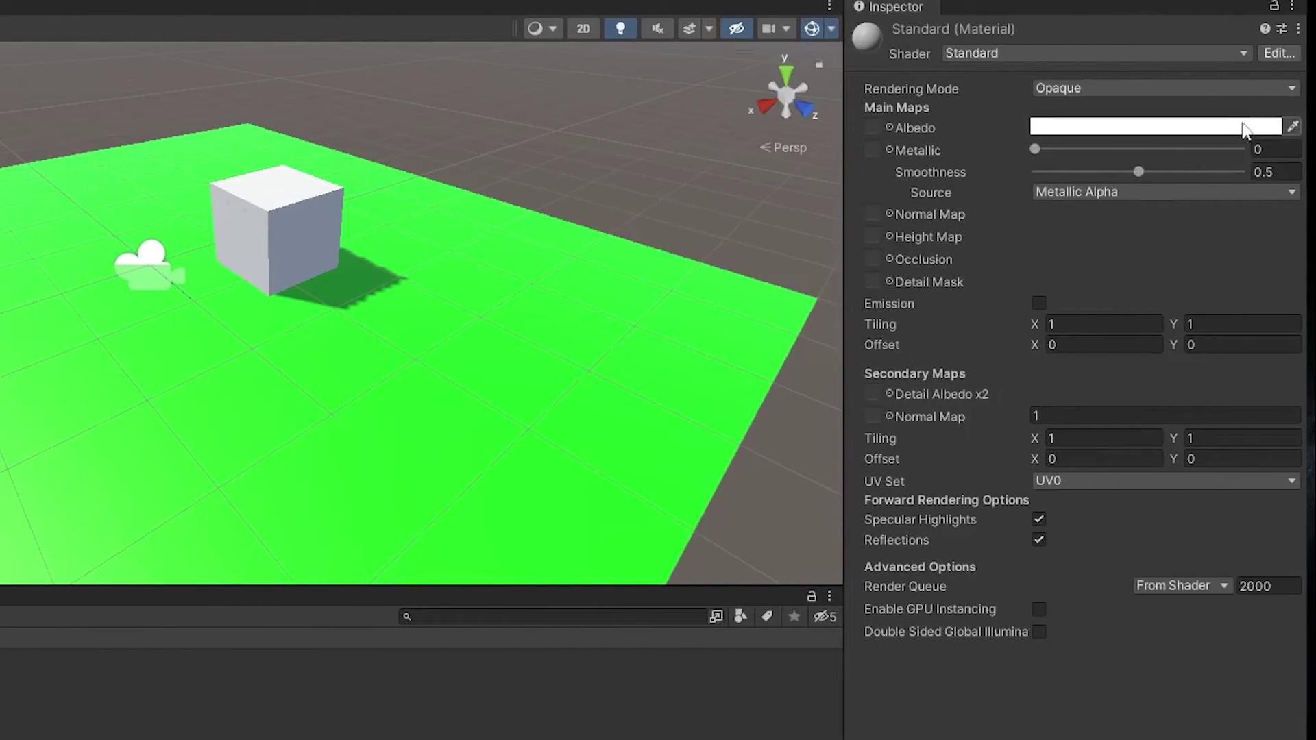
Set the new material's albedo colour to dark blue and apply the material to the cube
{"action": "left_click", "coordinate": [1219, 126]}
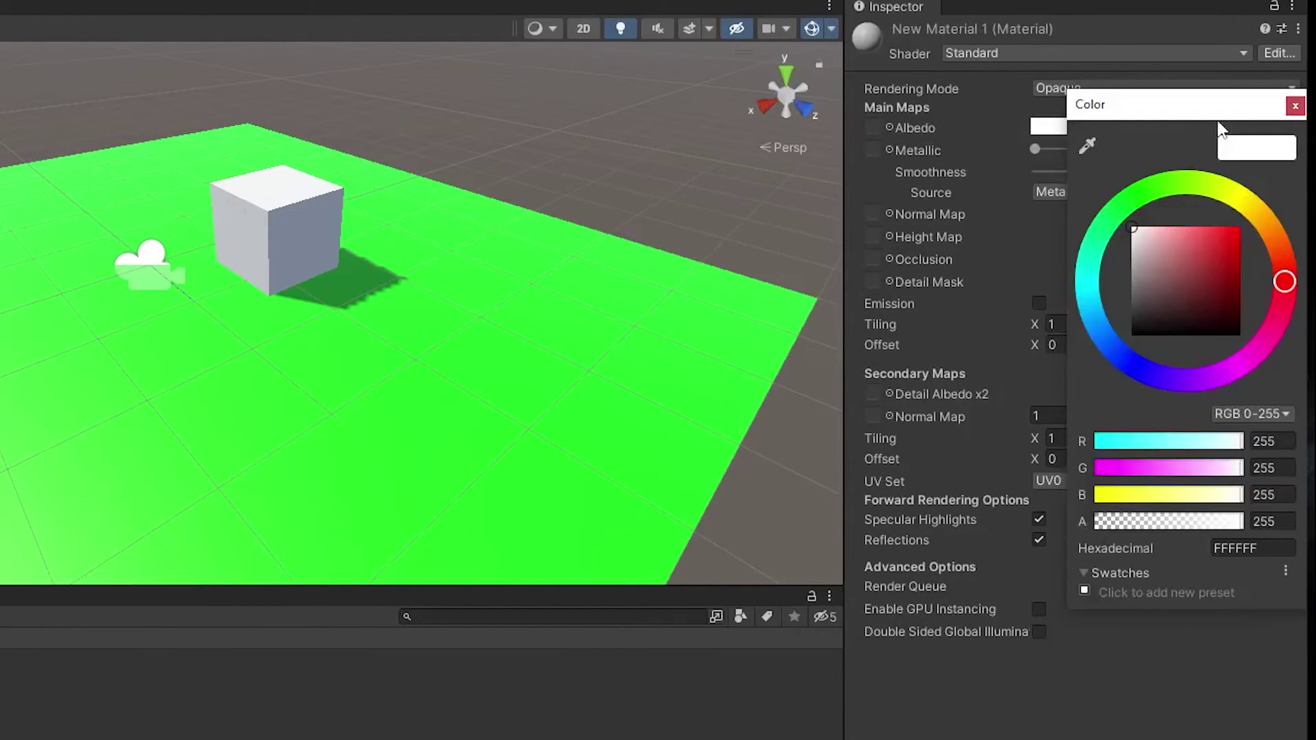
{"action": "left_click", "coordinate": [1126, 350]}
{"action": "left_click", "coordinate": [1210, 251]}
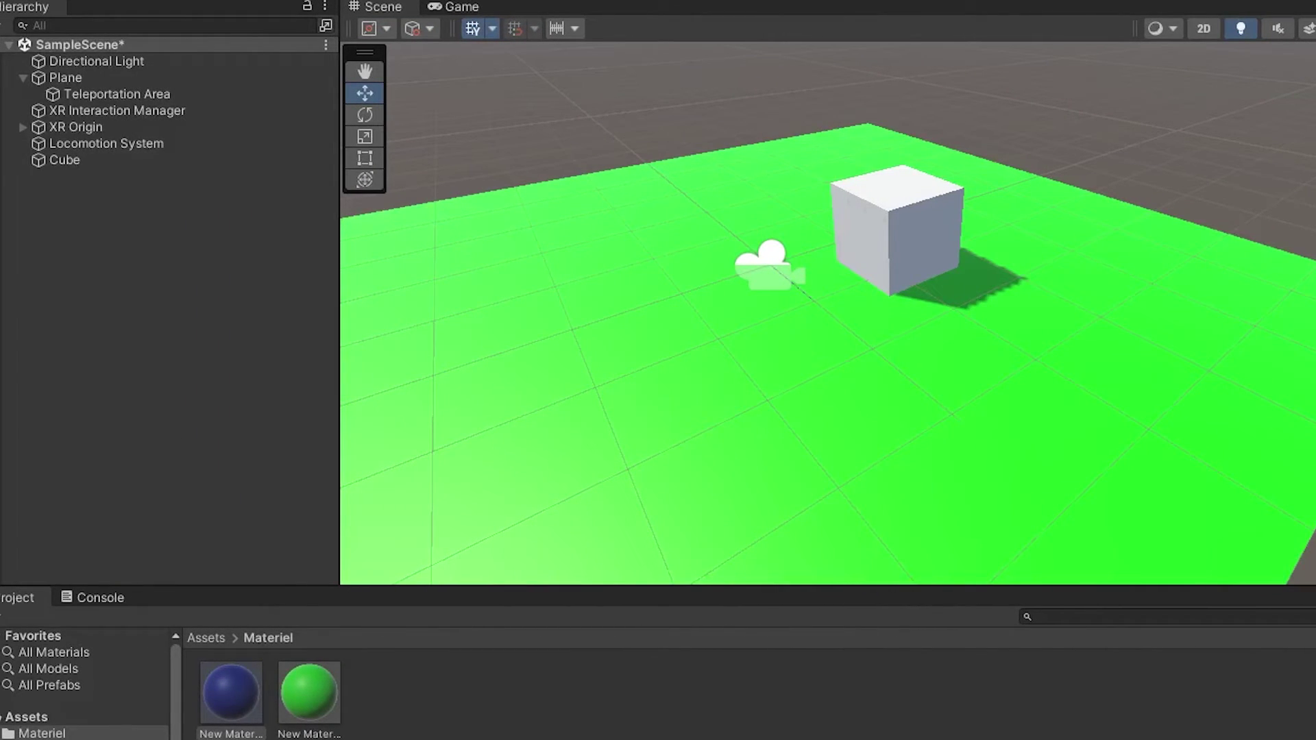
{"action": "left_click", "coordinate": [617, 692]}
{"action": "left_click_drag", "start_coordinate": [235, 680], "coordinate": [919, 230]}
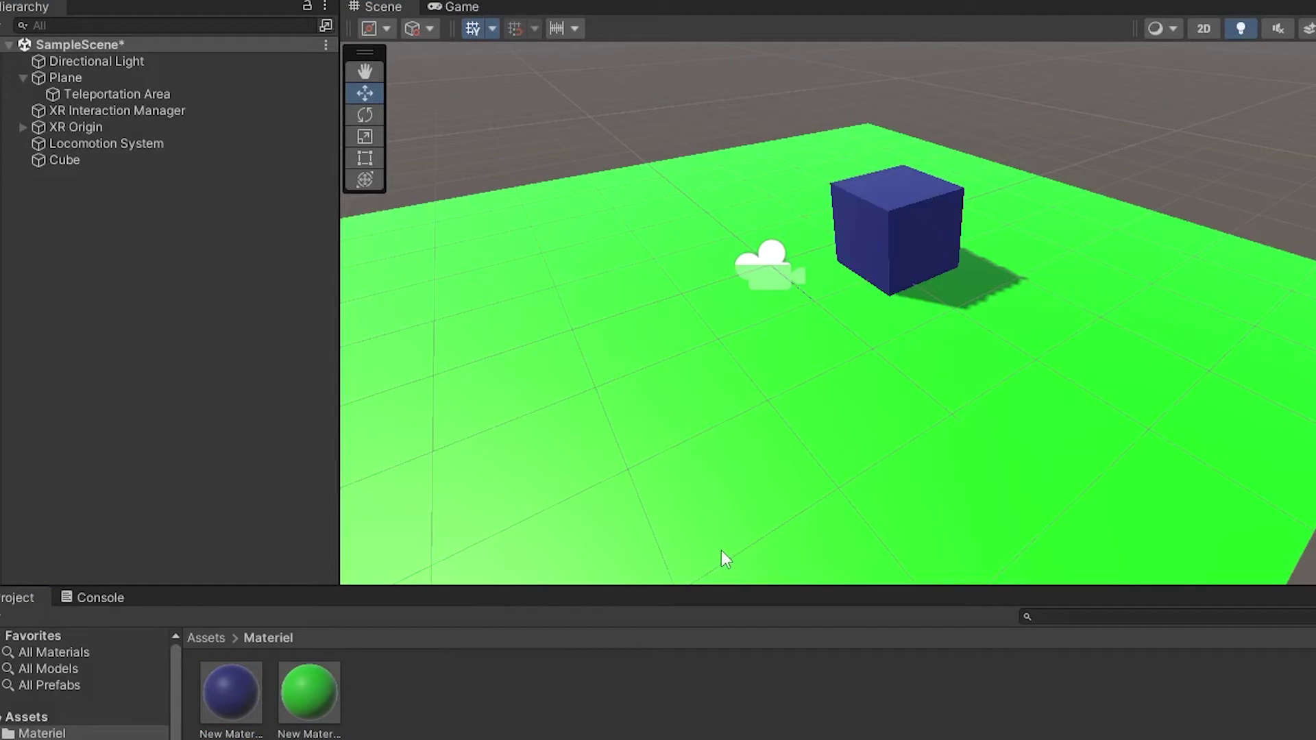
Add a sphere to the scene and place it above the blue cube at about X -1.27, Y 1.33, Z 0.73
{"action": "scroll", "coordinate": [928, 198], "scroll_direction": "up", "scroll_amount": 3}
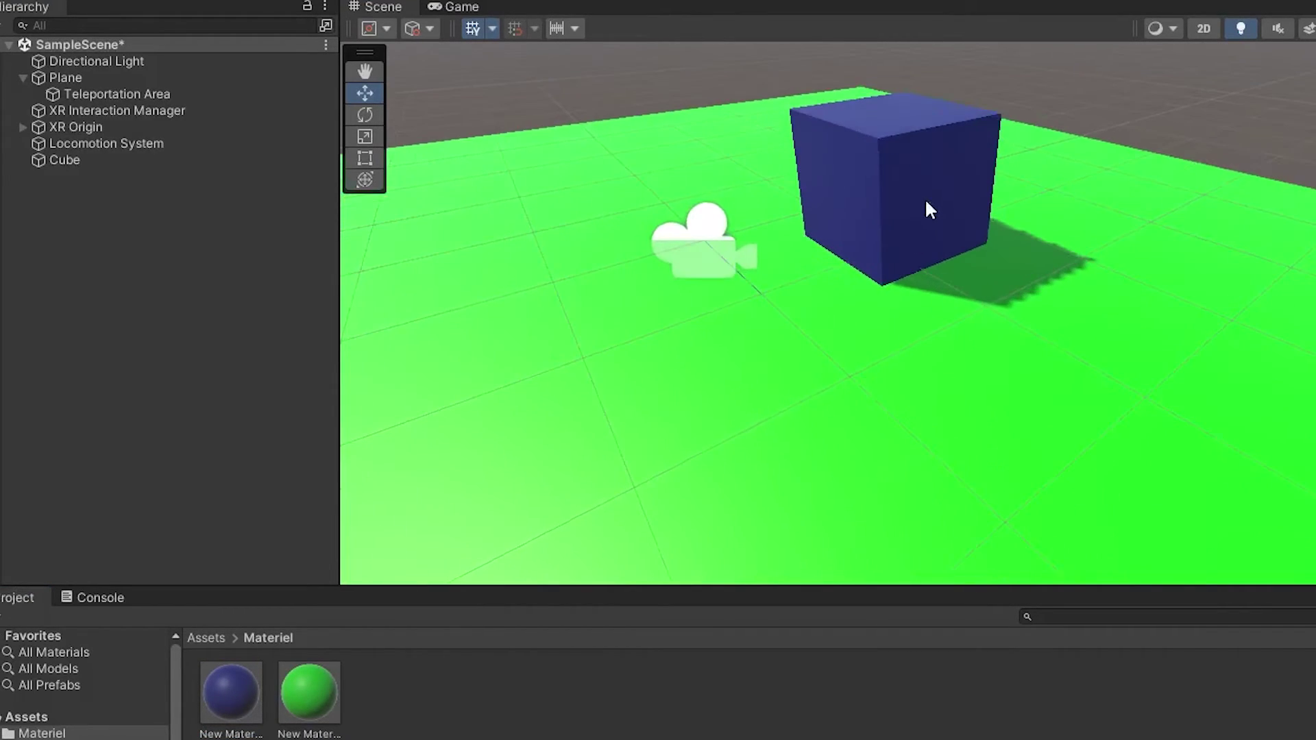
{"action": "middle_click_drag", "start_coordinate": [924, 197], "coordinate": [825, 311]}
{"action": "scroll", "coordinate": [819, 336], "scroll_direction": "up", "scroll_amount": 3}
{"action": "scroll", "coordinate": [819, 337], "scroll_direction": "down", "scroll_amount": 3}
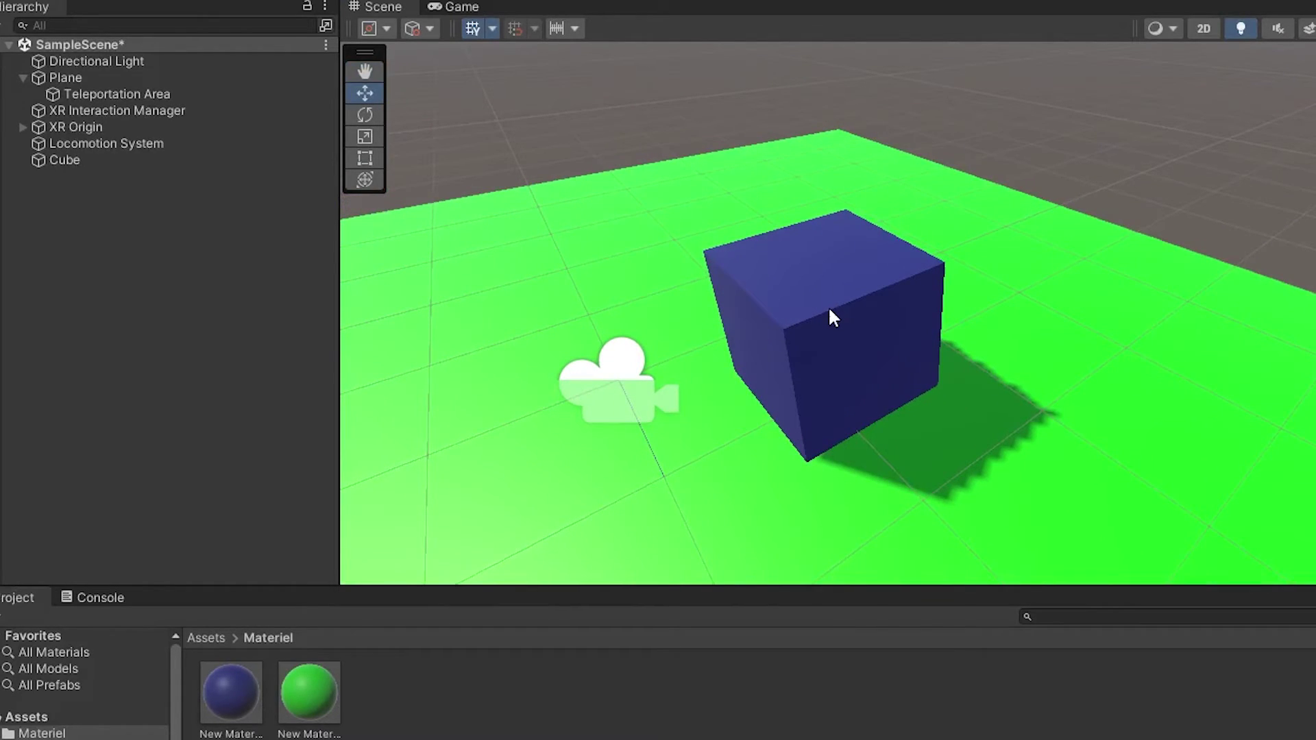
{"action": "right_click", "coordinate": [116, 257]}
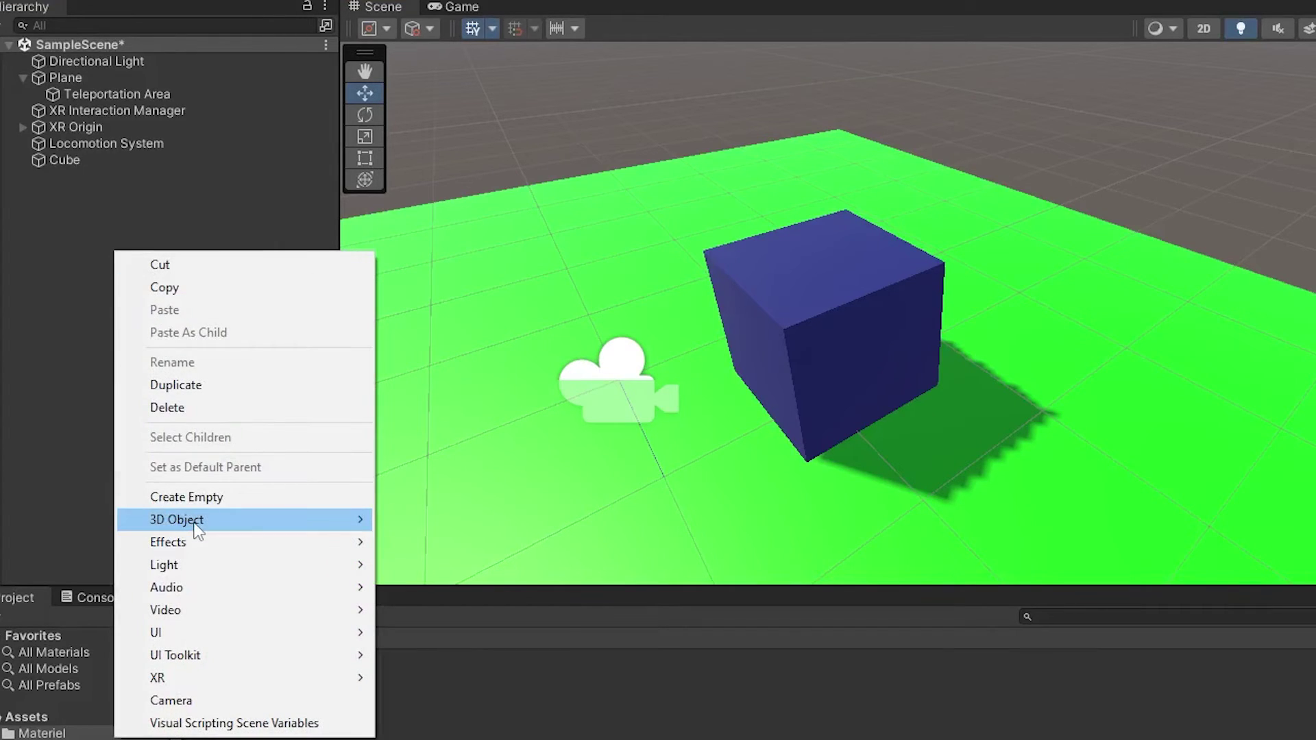
{"action": "mouse_move", "coordinate": [195, 523]}
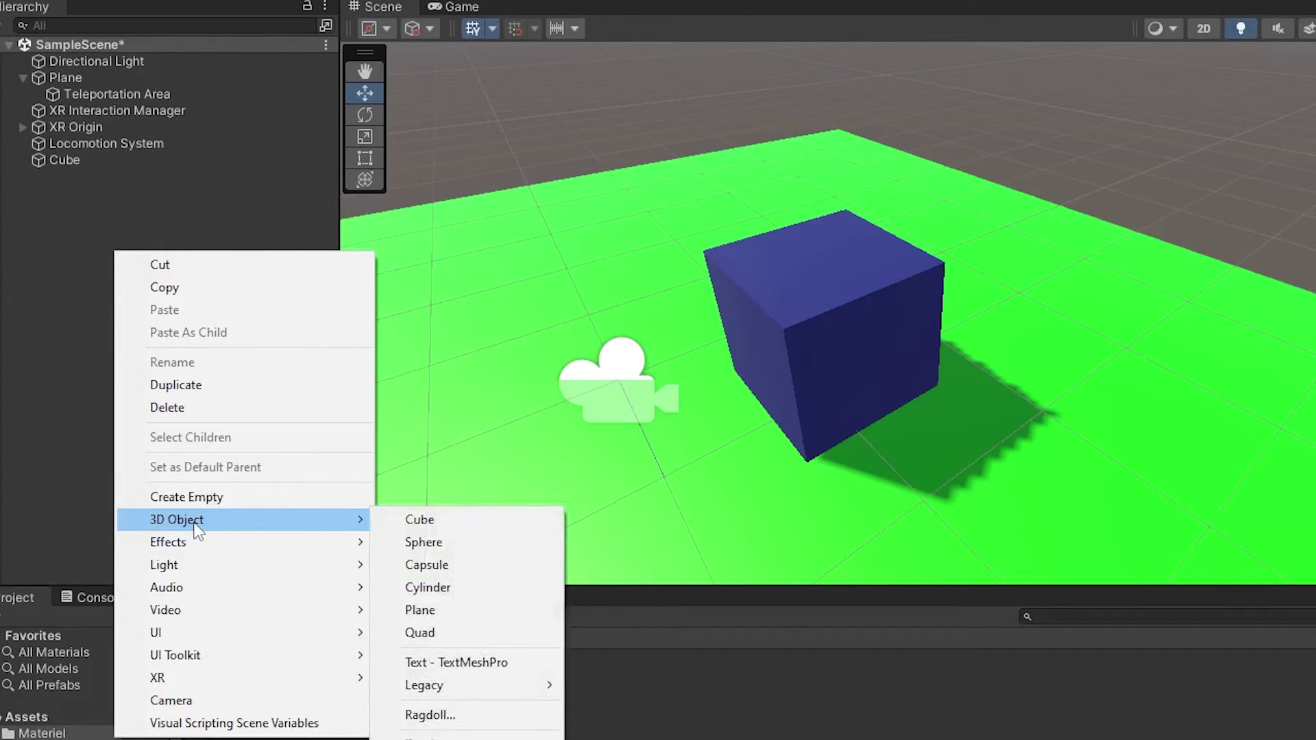
{"action": "left_click", "coordinate": [447, 542]}
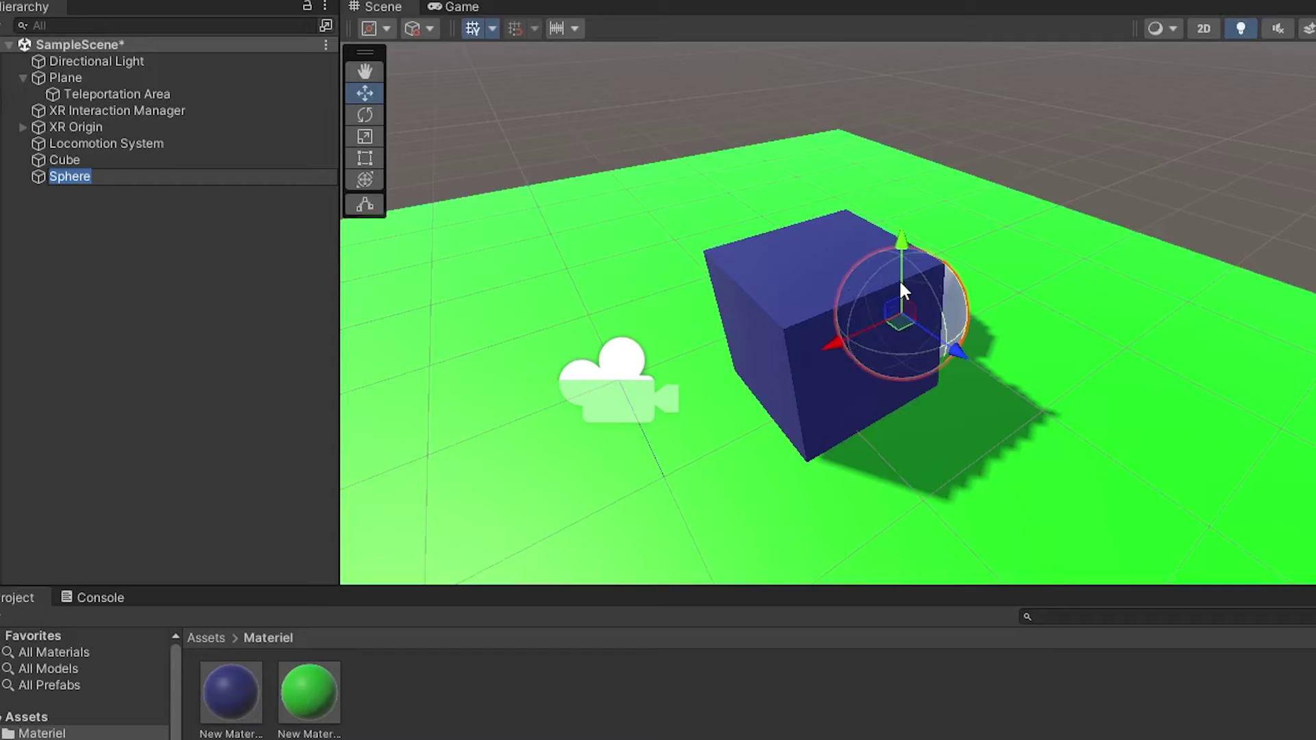
{"action": "left_click_drag", "start_coordinate": [902, 289], "coordinate": [901, 118]}
{"action": "left_click_drag", "start_coordinate": [865, 163], "coordinate": [796, 153]}
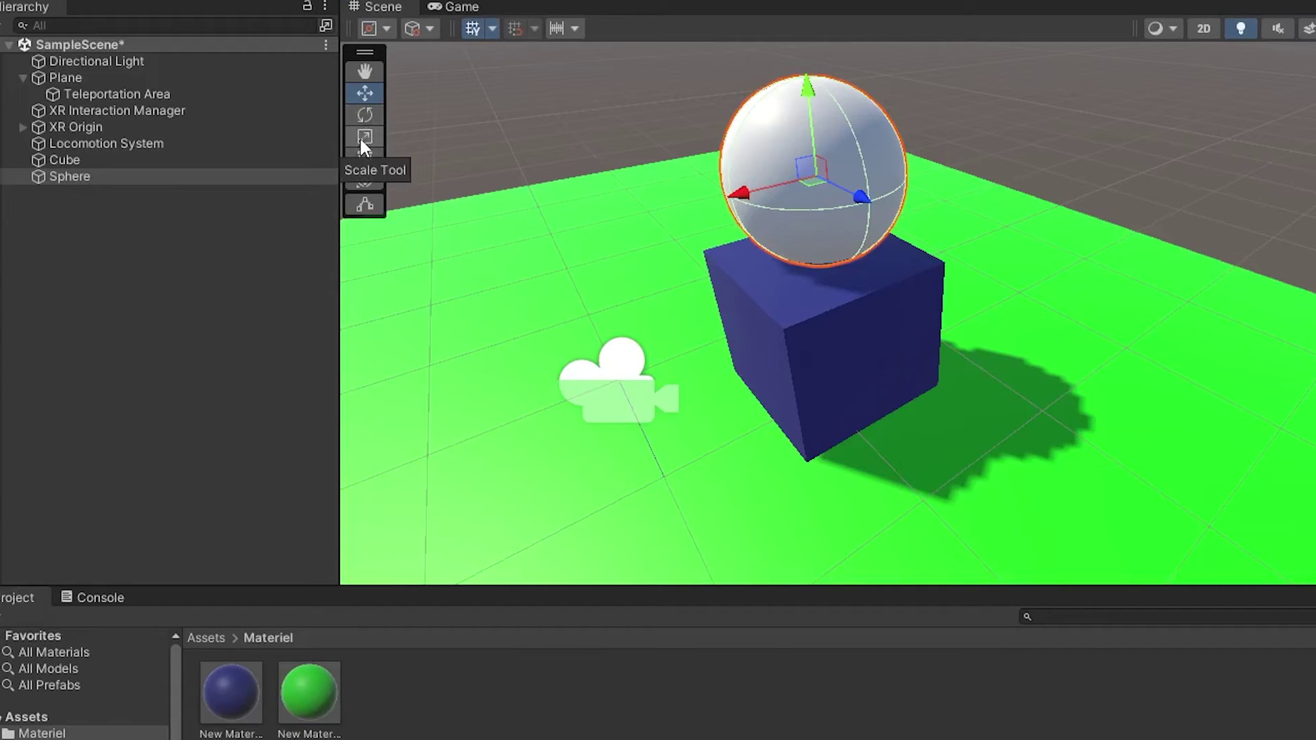
Shrink the sphere freehand with the Scale tool to about 0.65 in X, 0.42 in Y and 0.62 in Z
{"action": "left_click", "coordinate": [361, 138]}
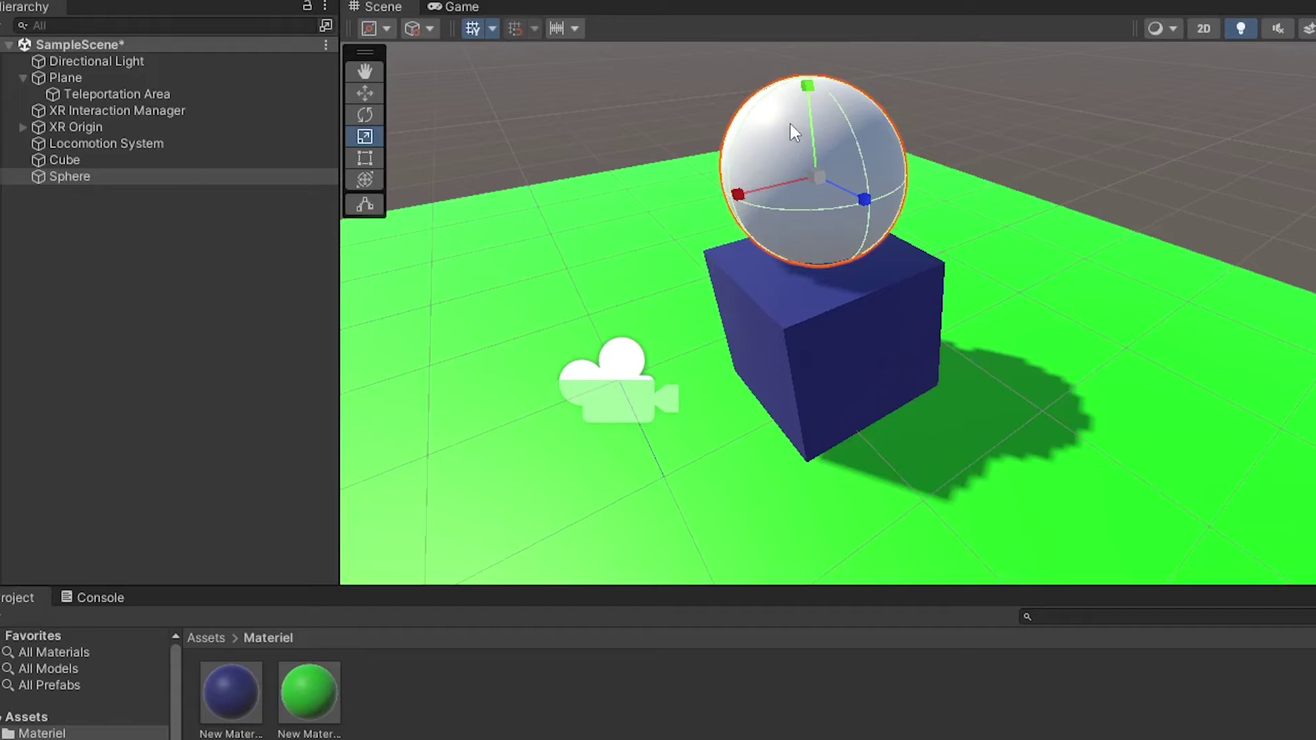
{"action": "key", "text": "alt"}
{"action": "left_click_drag", "start_coordinate": [790, 120], "coordinate": [794, 168], "text": "alt"}
{"action": "key", "text": "r"}
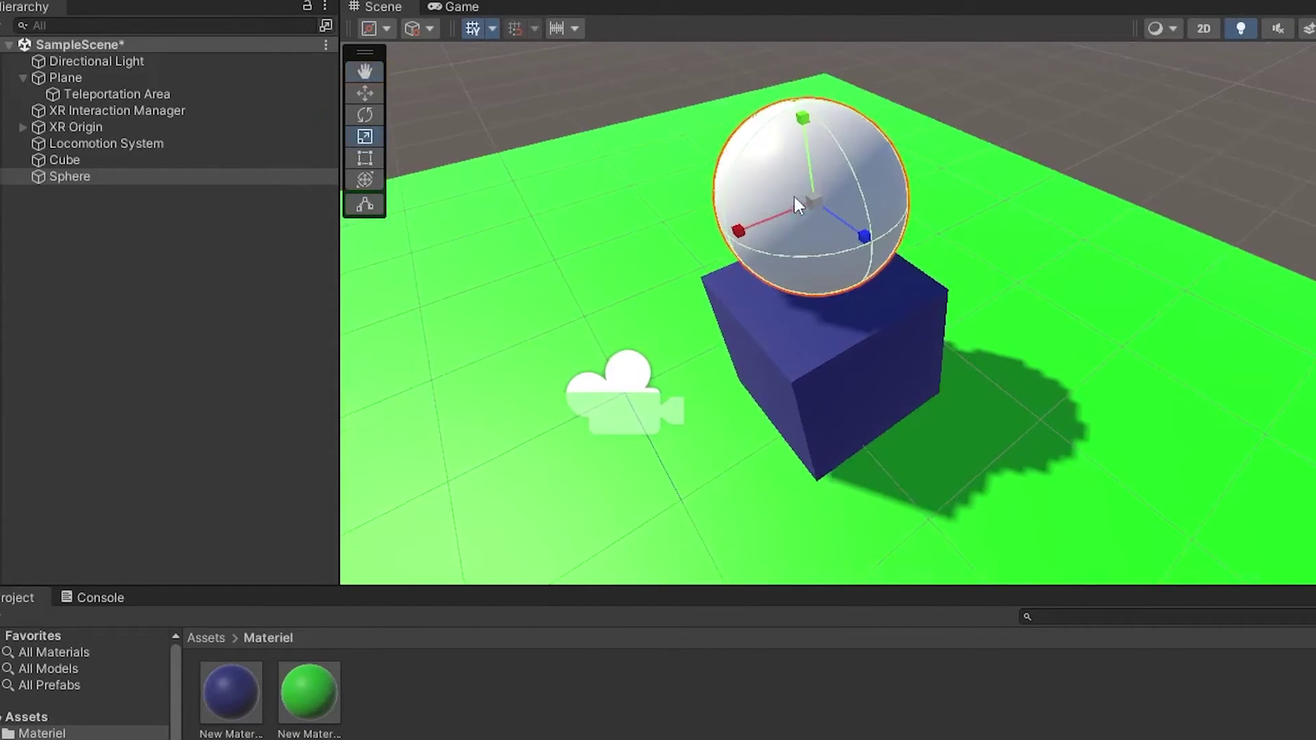
{"action": "left_click_drag", "start_coordinate": [781, 212], "coordinate": [803, 207]}
{"action": "left_click_drag", "start_coordinate": [723, 155], "coordinate": [724, 181]}
{"action": "left_click_drag", "start_coordinate": [764, 227], "coordinate": [764, 225]}
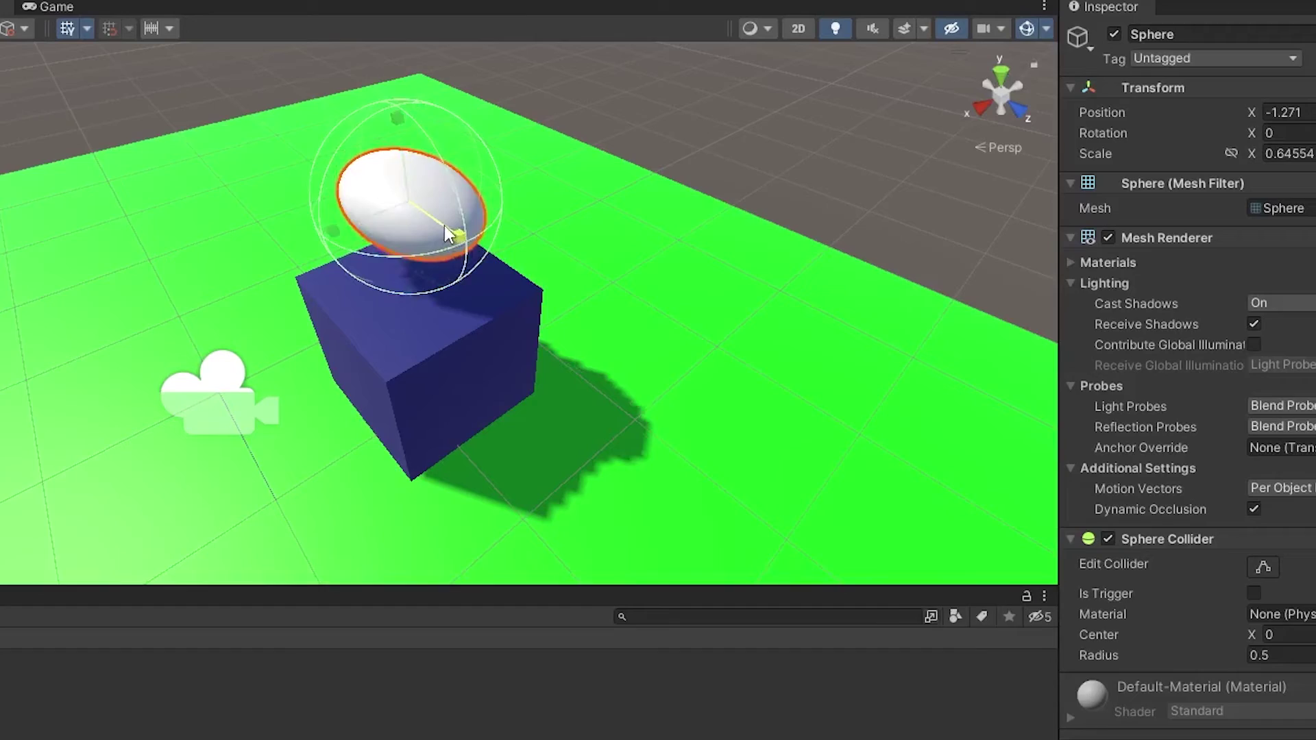
{"action": "left_click_drag", "start_coordinate": [444, 233], "coordinate": [427, 220]}
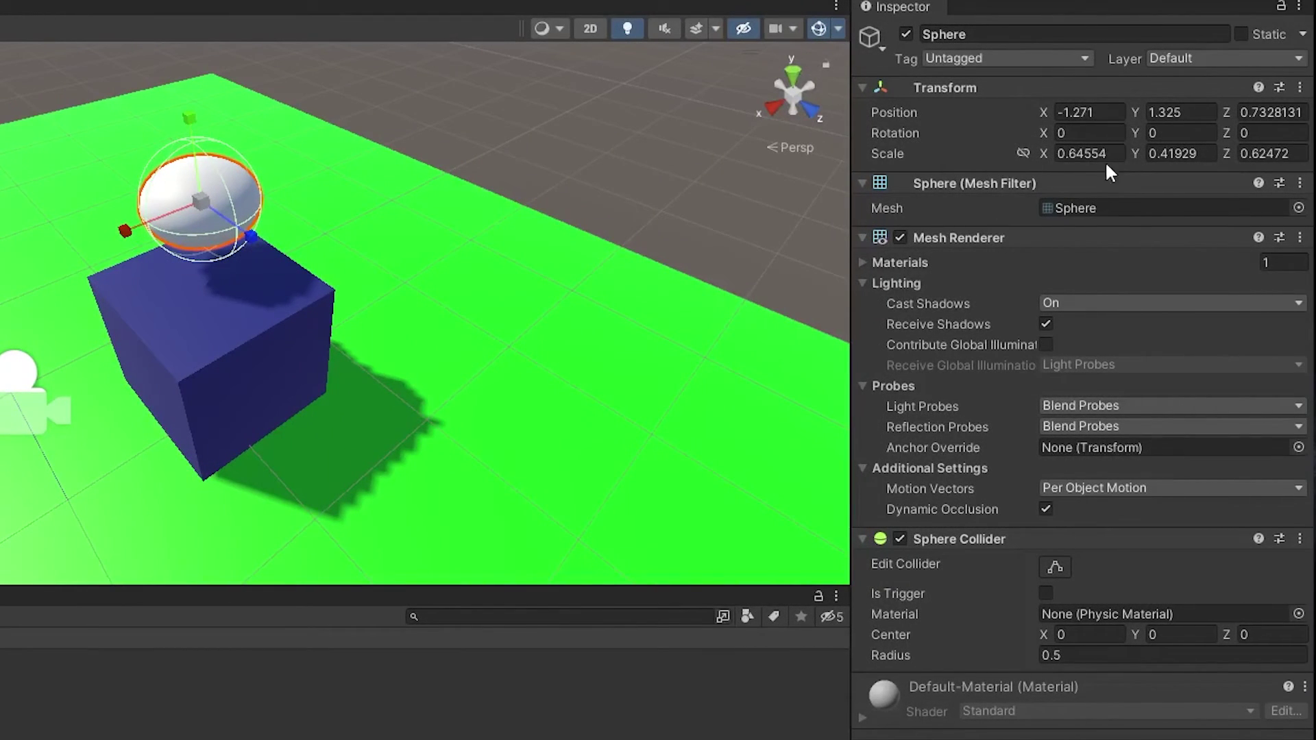
Set the sphere's scale to 0.3 on the X, Y and Z axes
{"action": "left_click", "coordinate": [1109, 155]}
{"action": "type", "text": "0.3"}
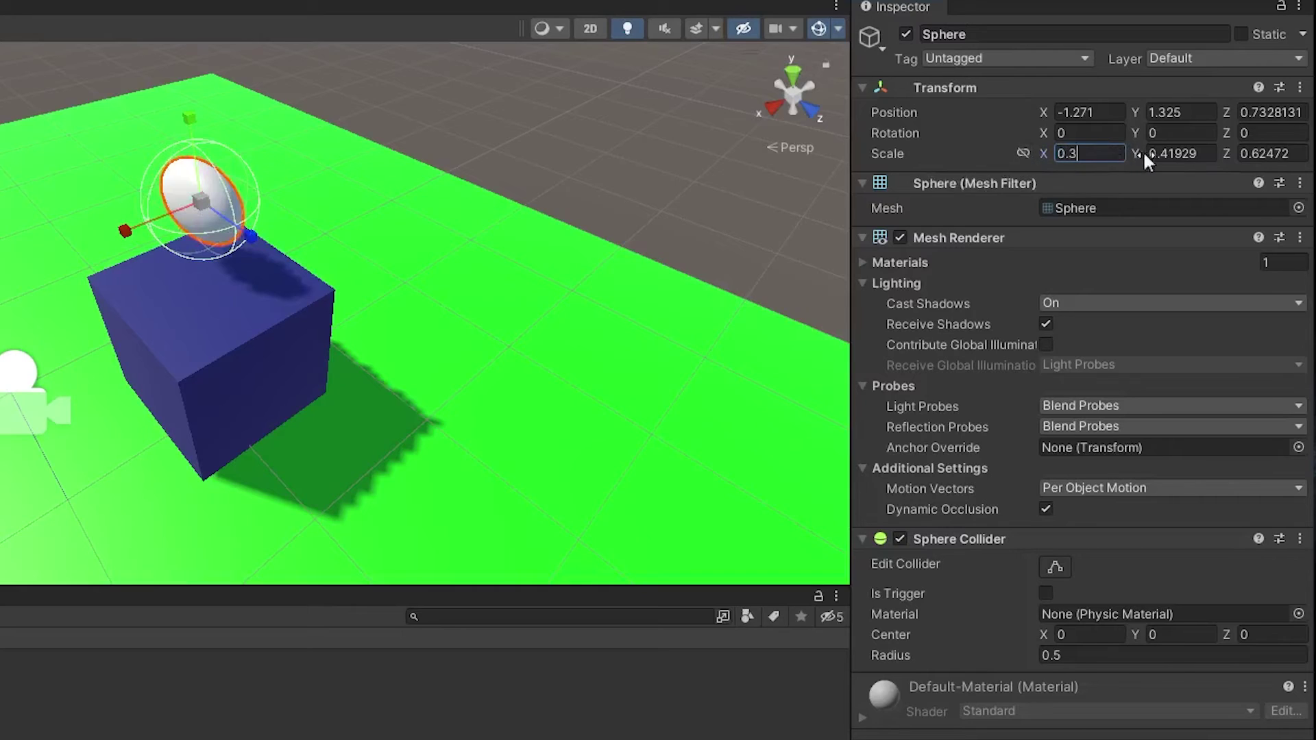
{"action": "key", "text": "Tab"}
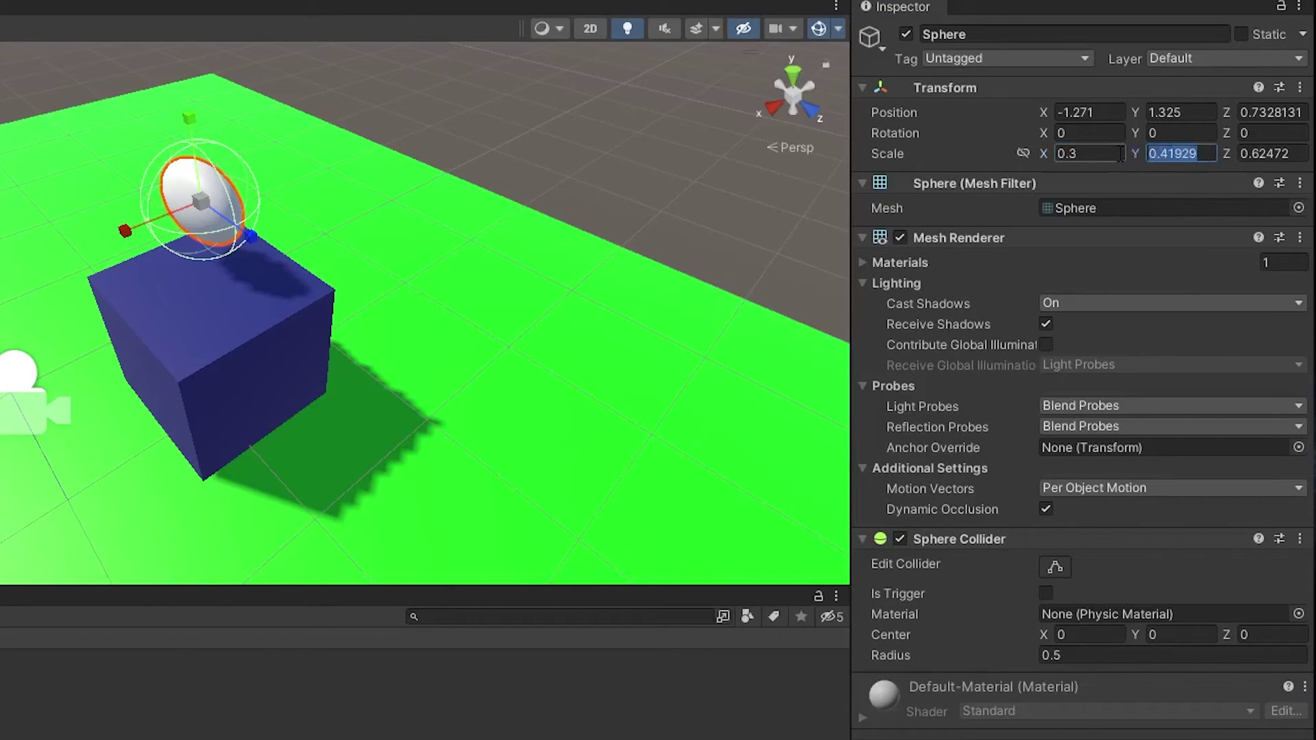
{"action": "type", "text": "0."}
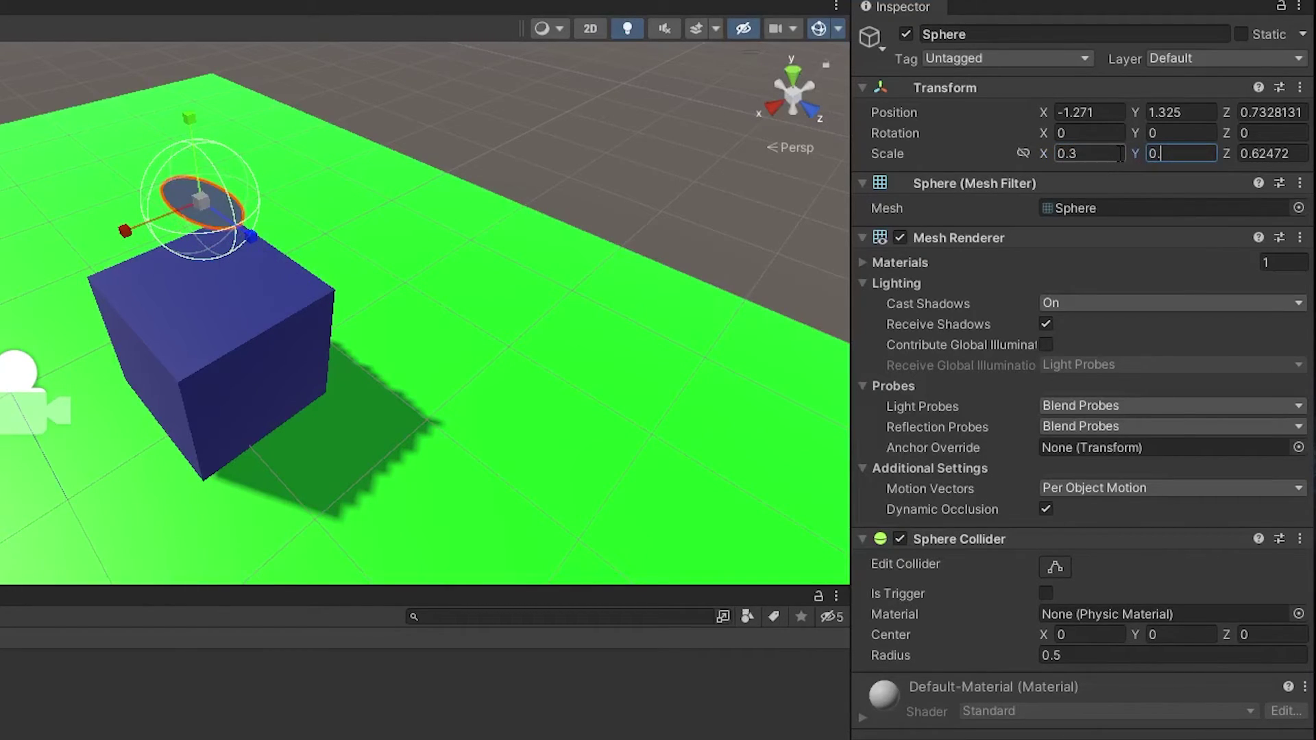
{"action": "type", "text": "3"}
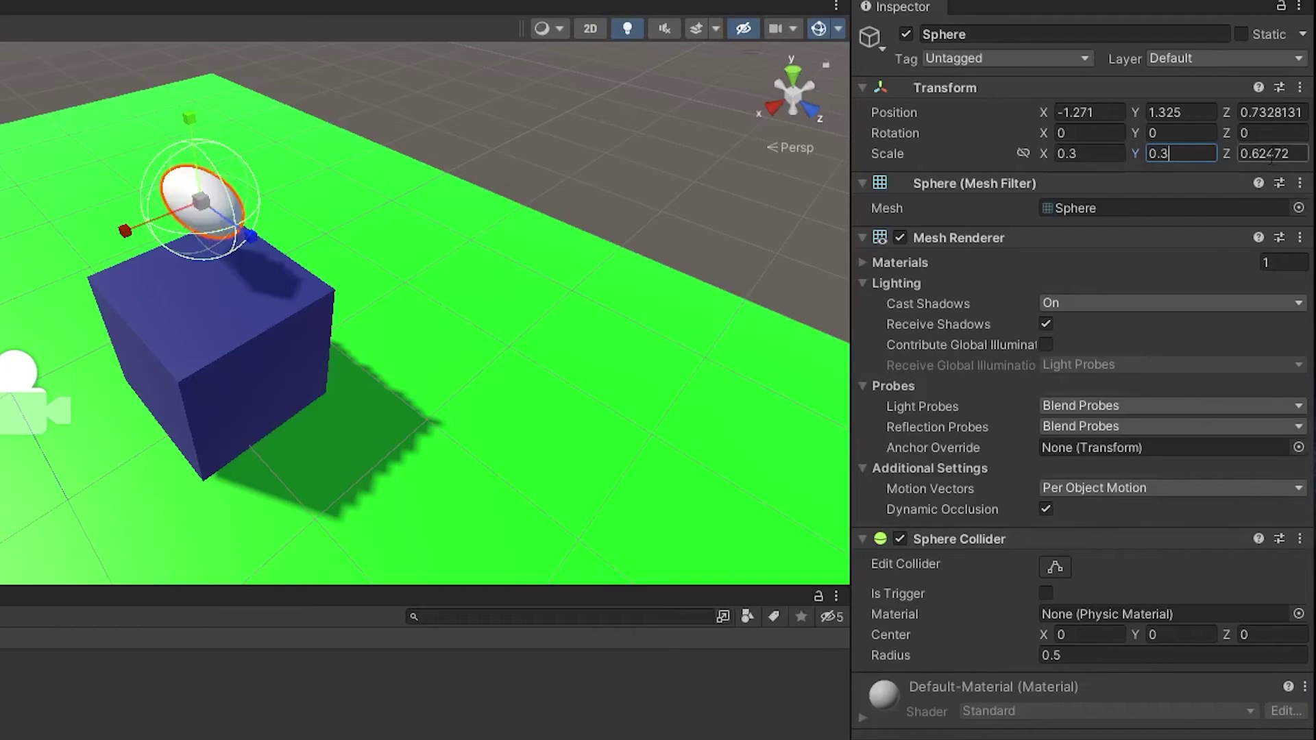
{"action": "key", "text": "Tab"}
{"action": "type", "text": "0"}
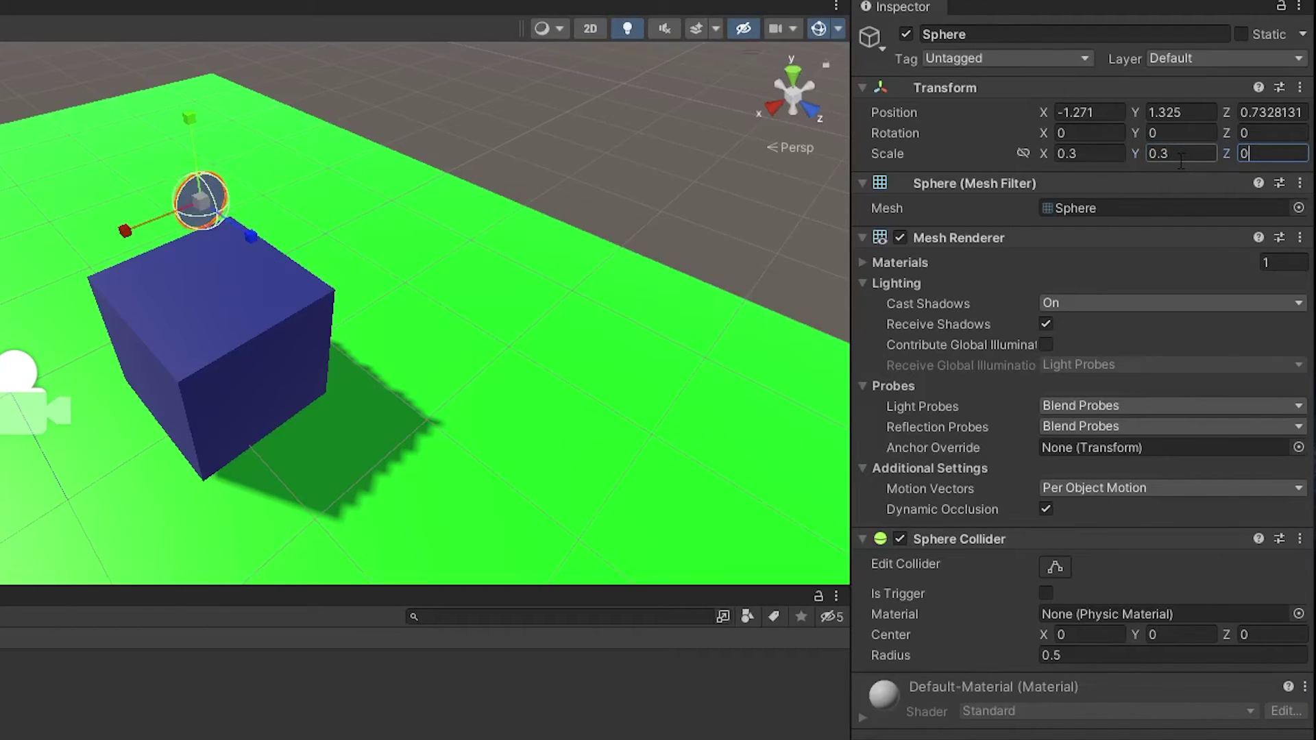
{"action": "type", "text": ".3"}
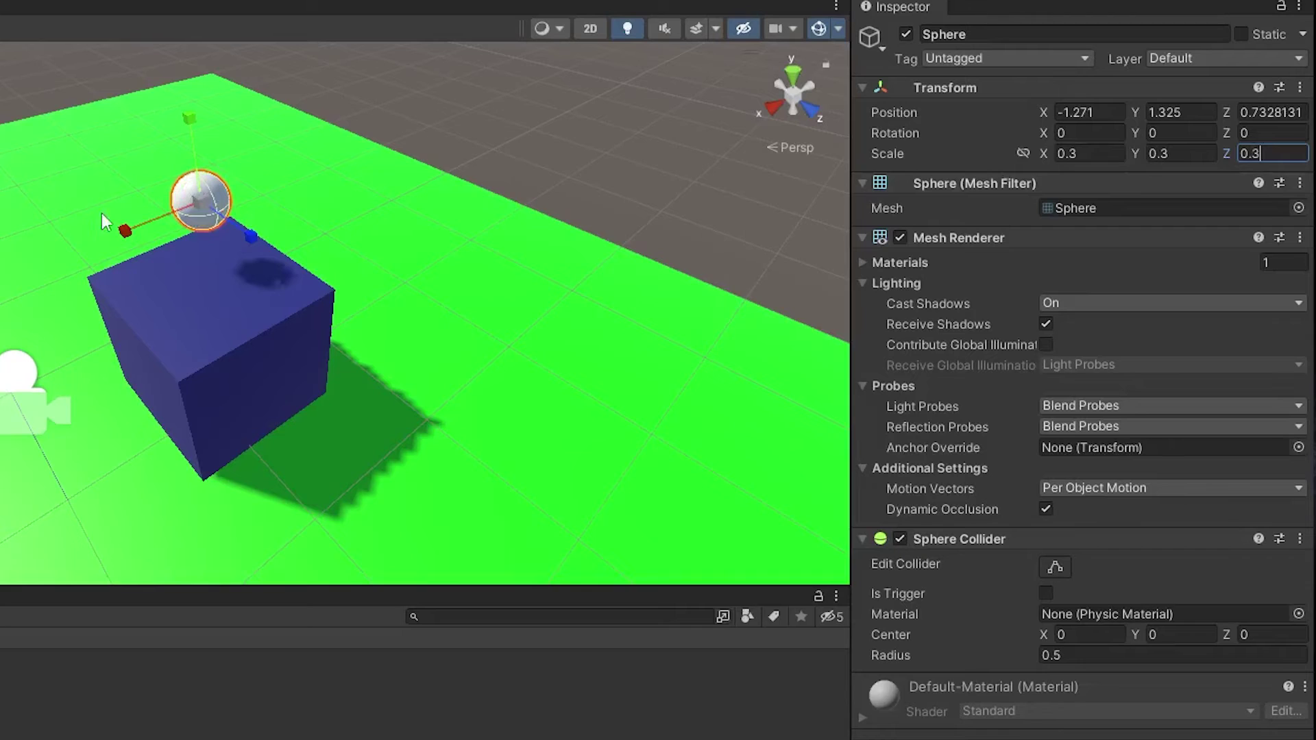
{"action": "left_click", "coordinate": [182, 297]}
{"action": "left_click", "coordinate": [193, 198]}
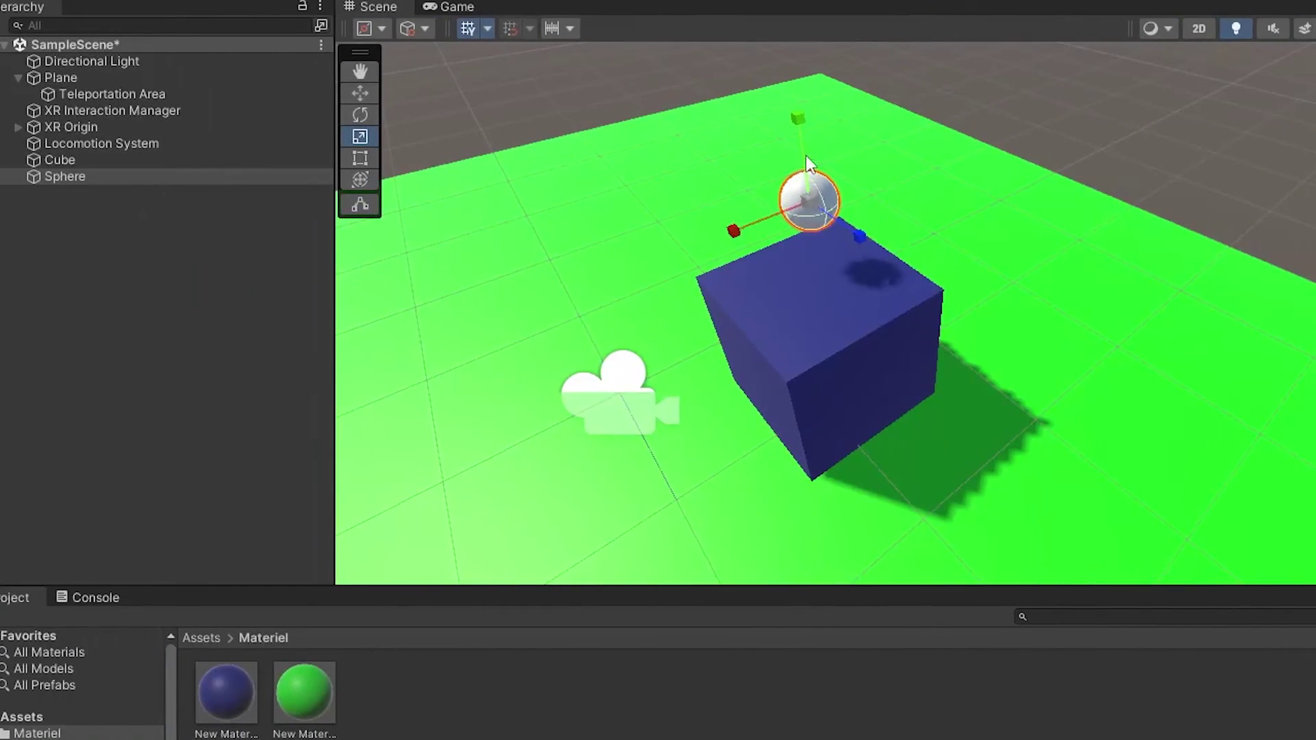
{"action": "left_click_drag", "start_coordinate": [809, 166], "coordinate": [808, 168]}
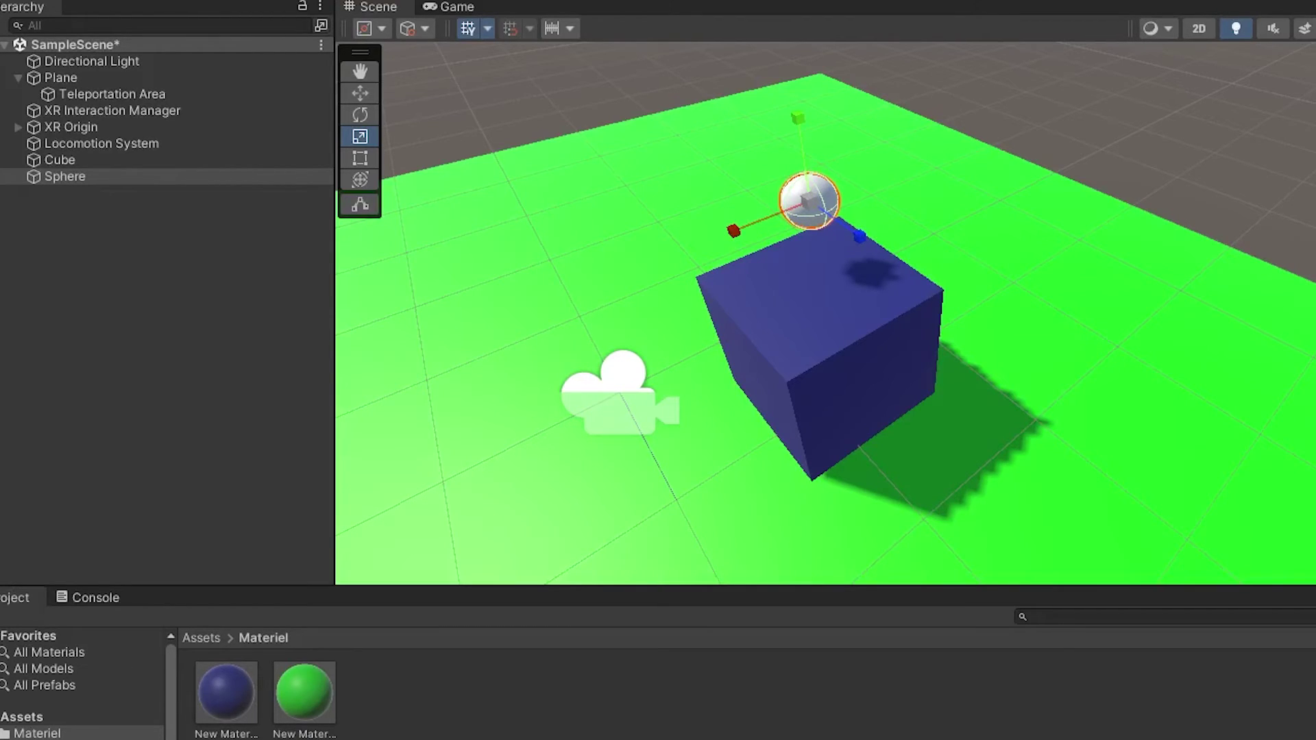
{"action": "type", "text": "0.3"}
{"action": "left_click", "coordinate": [443, 107]}
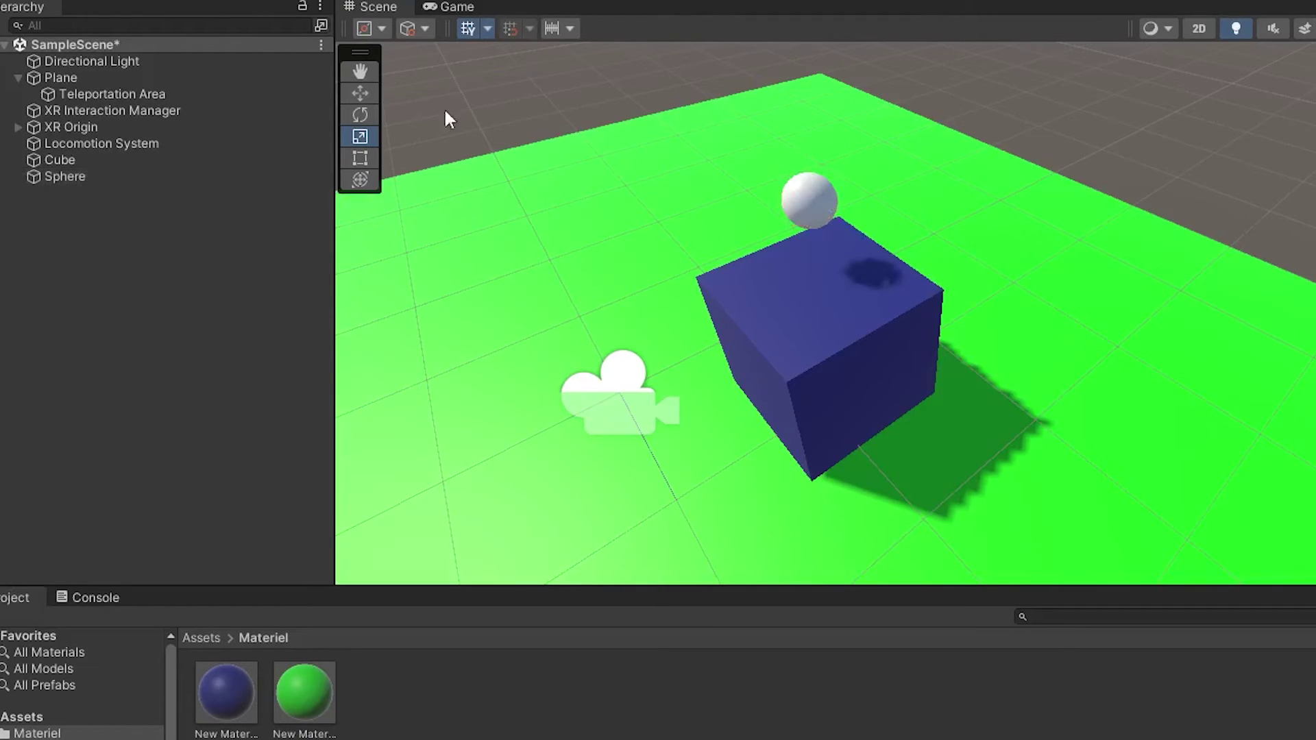
Lower the sphere along its vertical axis with the Move tool until it rests on the cube's top face
{"action": "left_click", "coordinate": [360, 93]}
{"action": "left_click", "coordinate": [815, 195]}
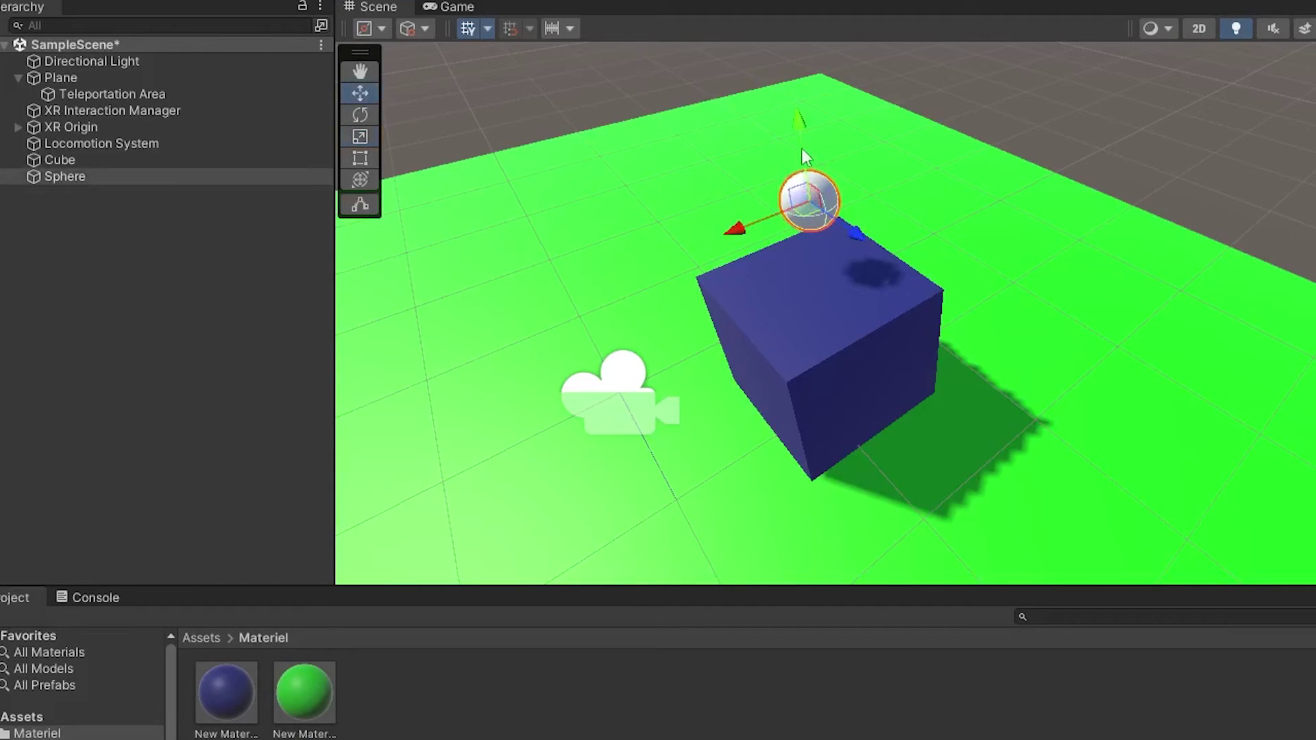
{"action": "left_click_drag", "start_coordinate": [800, 141], "coordinate": [797, 190]}
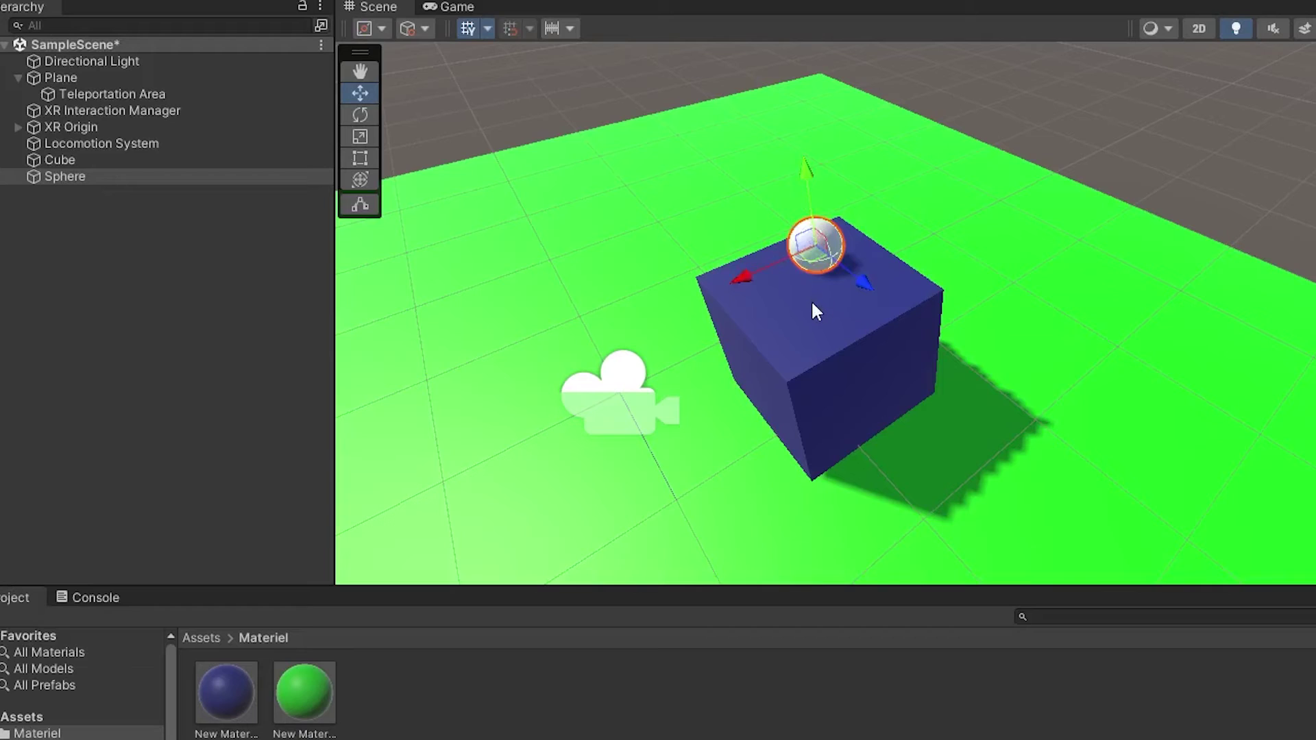
Set the blue cube's scale to 5 in X, 1 in Y and 5 in Z
{"action": "left_click", "coordinate": [816, 327]}
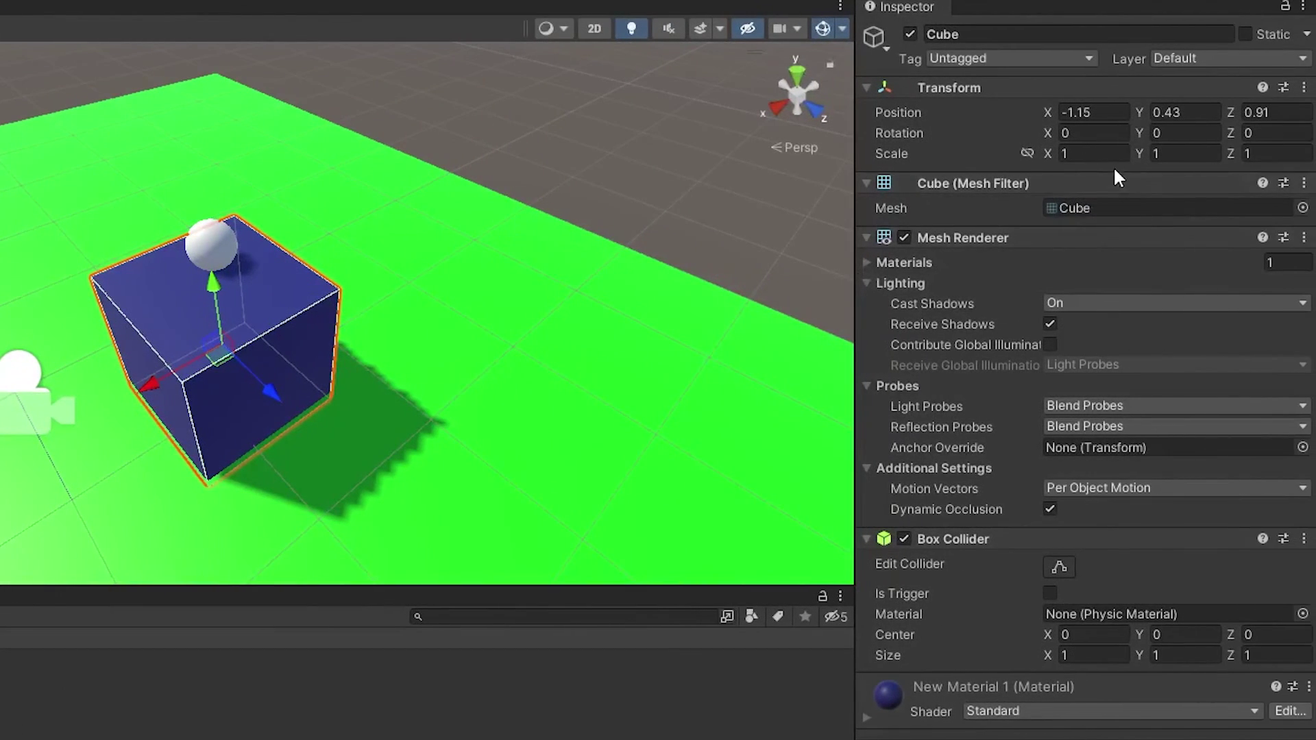
{"action": "left_click", "coordinate": [1094, 152]}
{"action": "type", "text": "5"}
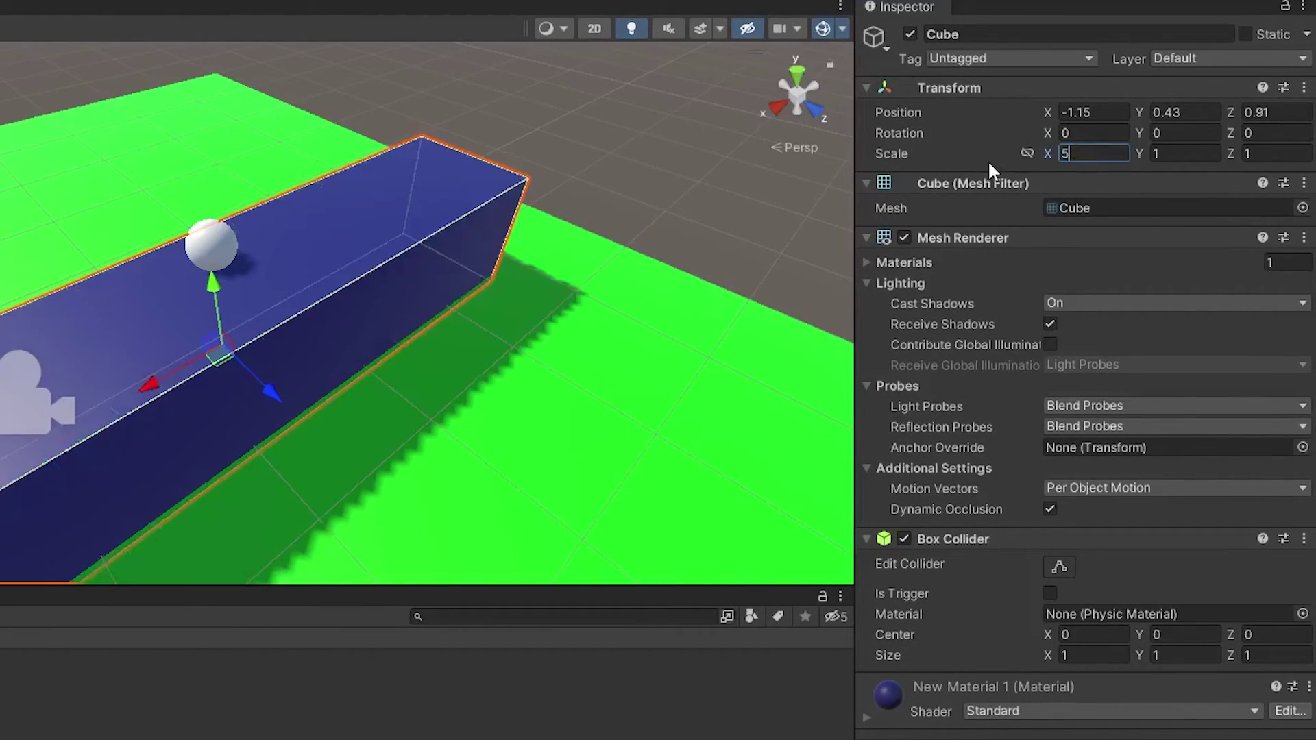
{"action": "left_click", "coordinate": [1182, 155]}
{"action": "type", "text": "5"}
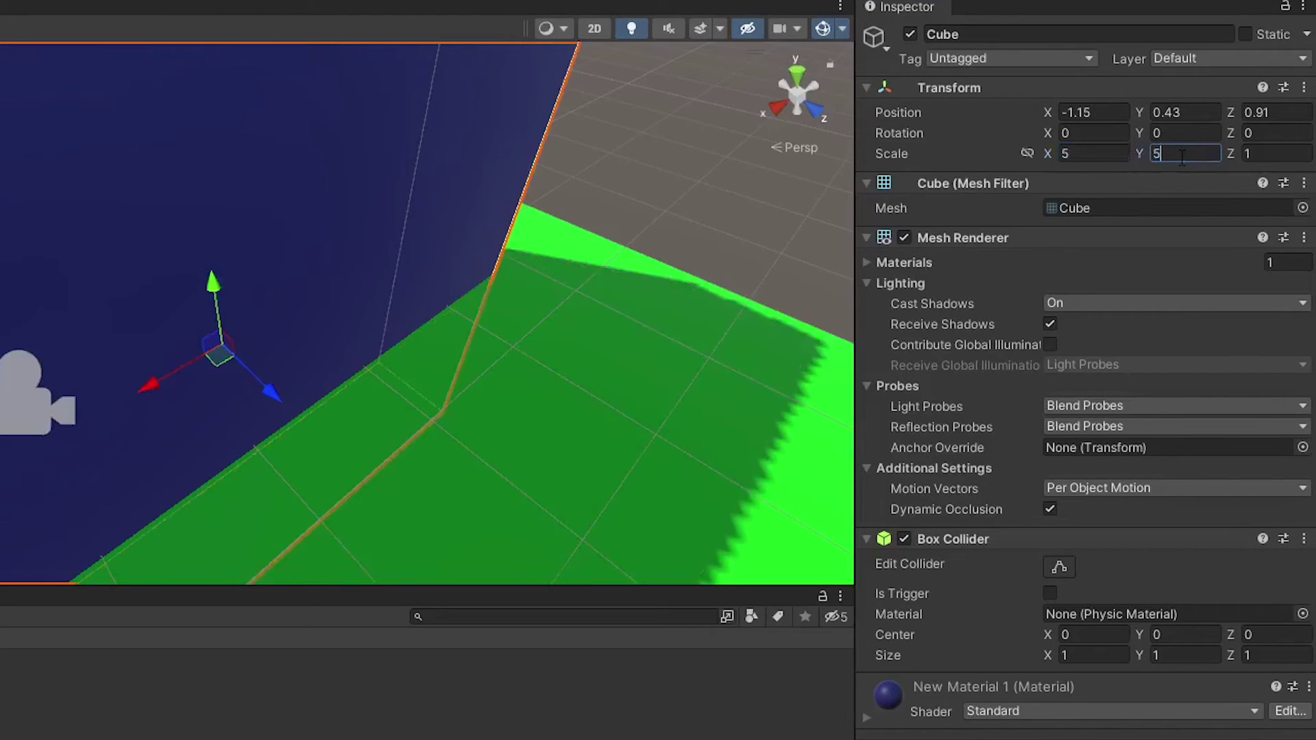
{"action": "key", "text": "Return"}
{"action": "key", "text": "BackSpace"}
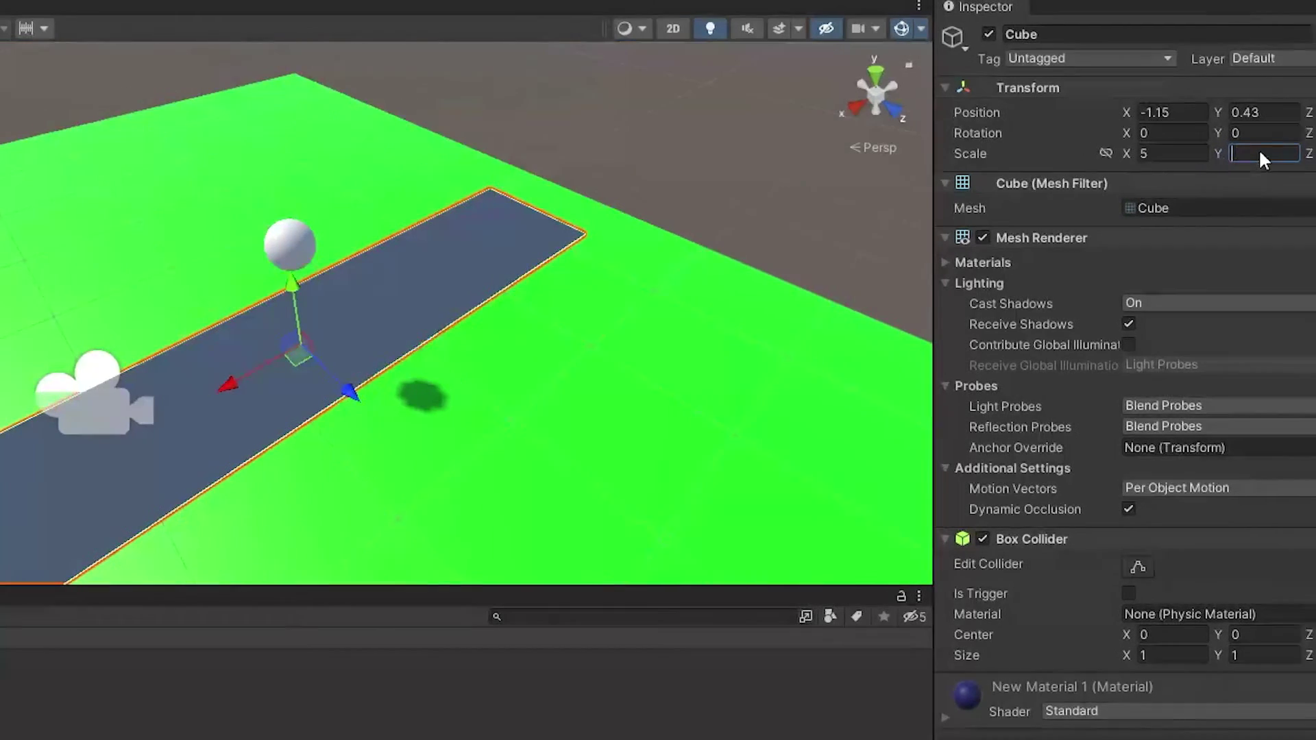
{"action": "type", "text": "1"}
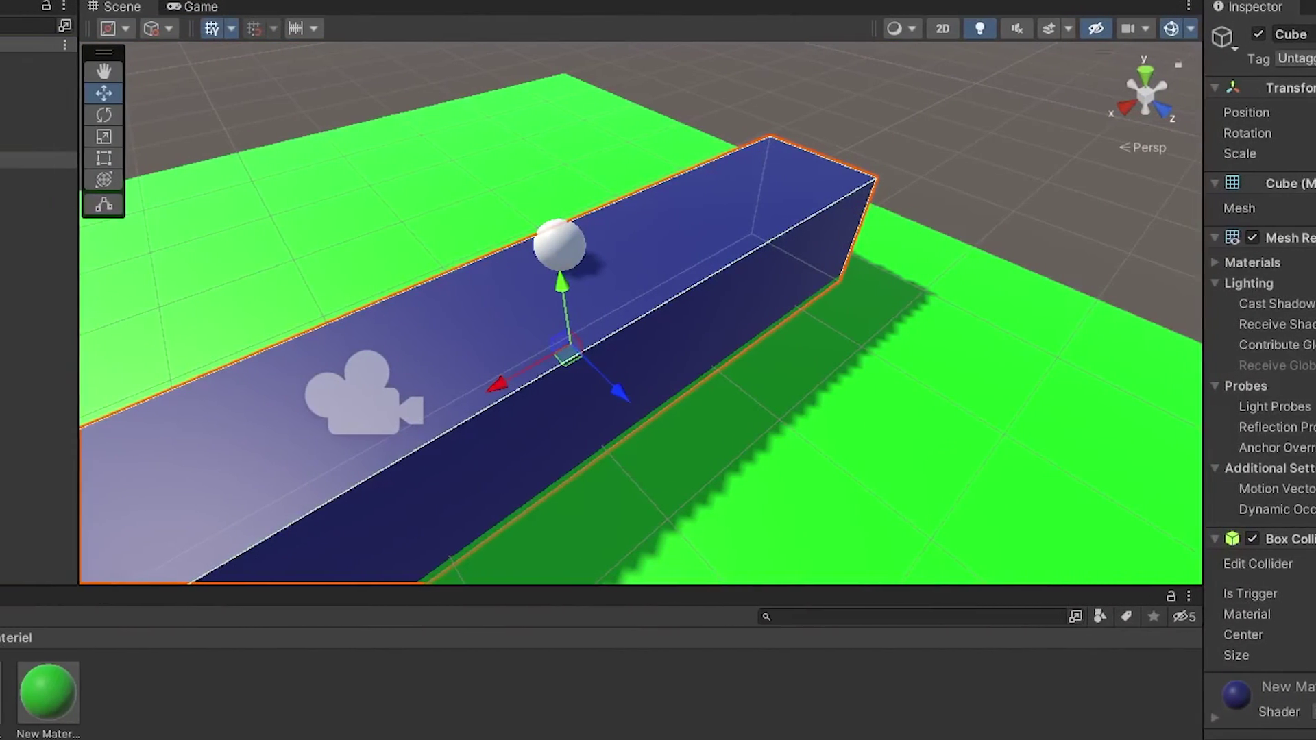
{"action": "type", "text": "5"}
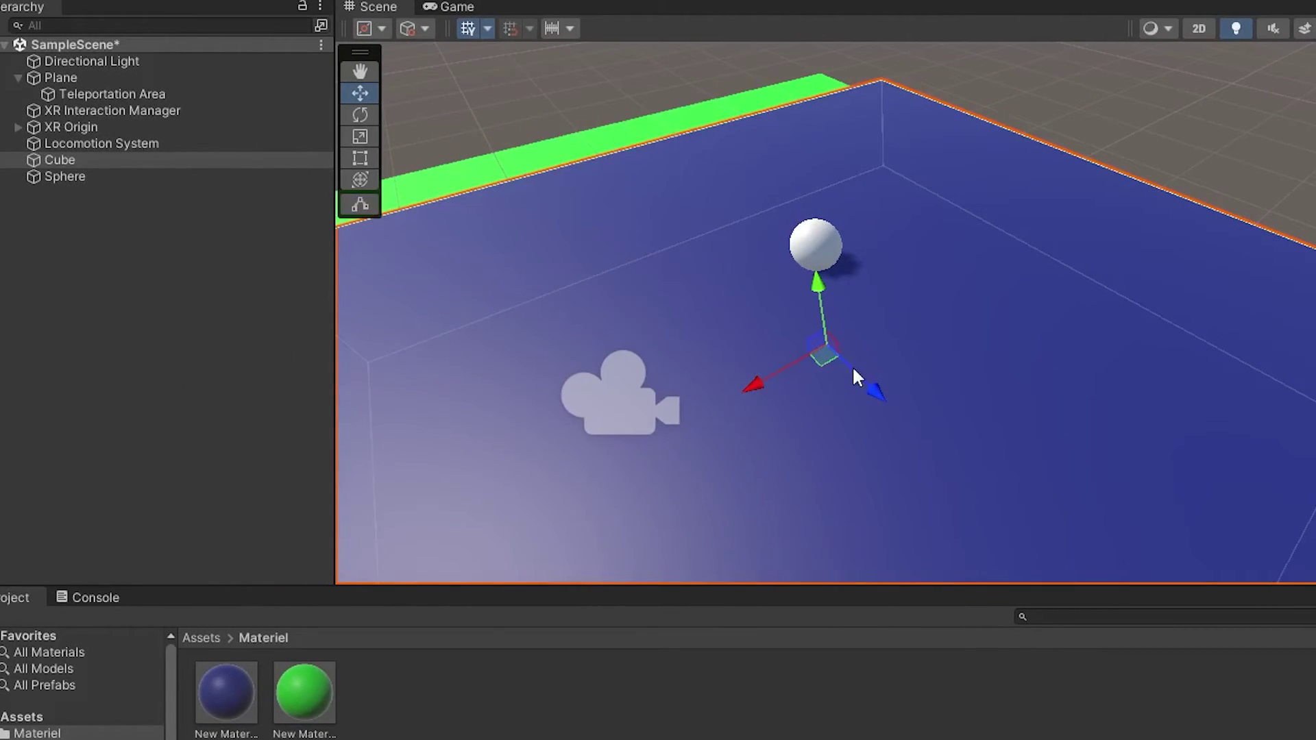
Move the enlarged blue cube along Z towards the plane's edge and place the sphere on its top face at about Z 1.85
{"action": "left_click_drag", "start_coordinate": [853, 365], "coordinate": [1261, 739]}
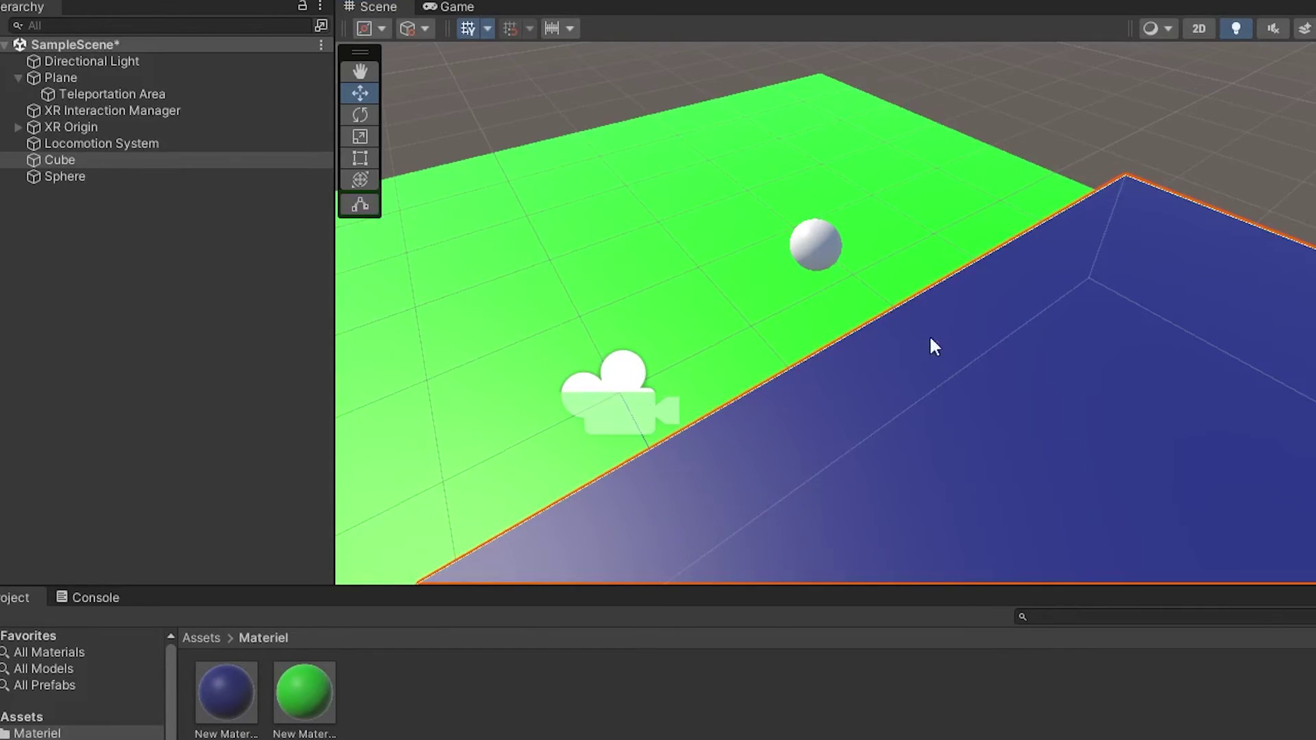
{"action": "left_click", "coordinate": [821, 248]}
{"action": "left_click_drag", "start_coordinate": [852, 286], "coordinate": [973, 395]}
{"action": "mouse_move", "coordinate": [960, 328]}
{"action": "left_mouse_down"}
{"action": "mouse_move", "coordinate": [959, 353]}
{"action": "mouse_move", "coordinate": [962, 300]}
{"action": "mouse_move", "coordinate": [962, 329]}
{"action": "left_mouse_up"}
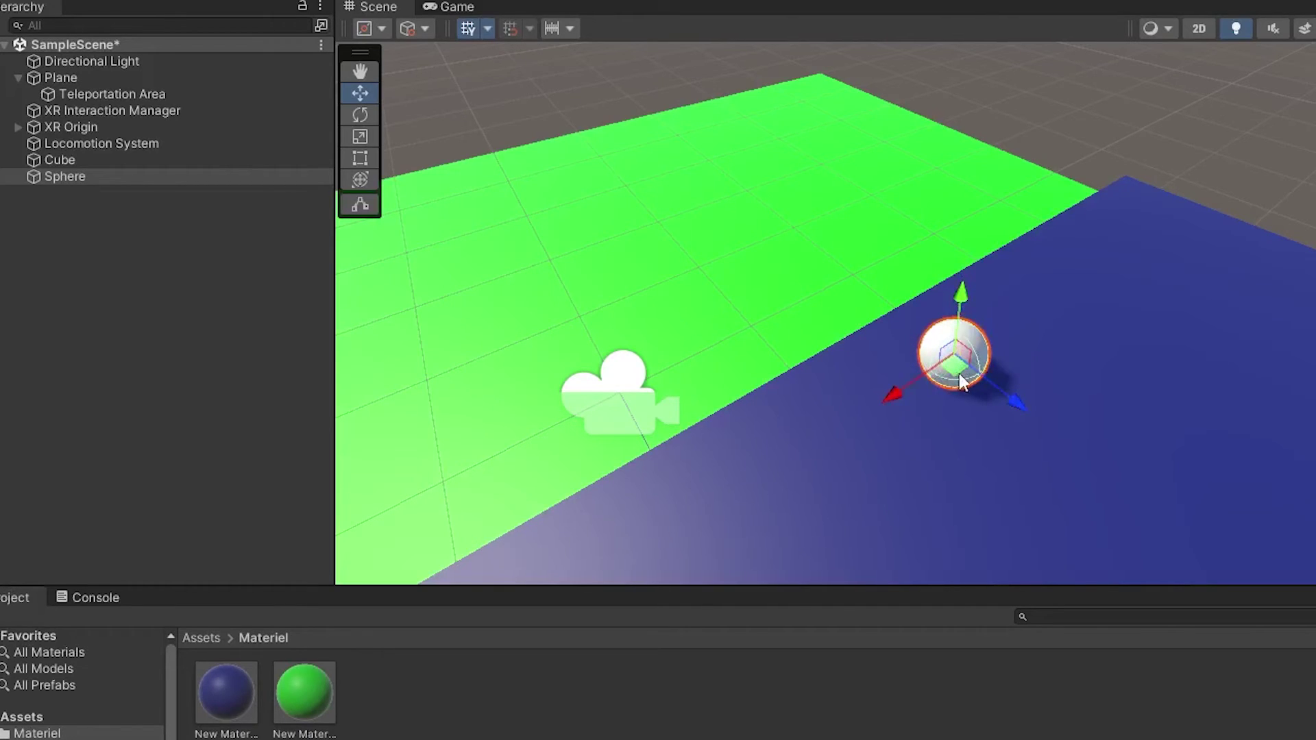
Create a new material in the Materiel folder, give it a dark red albedo colour and apply it to the sphere
{"action": "right_click", "coordinate": [460, 720]}
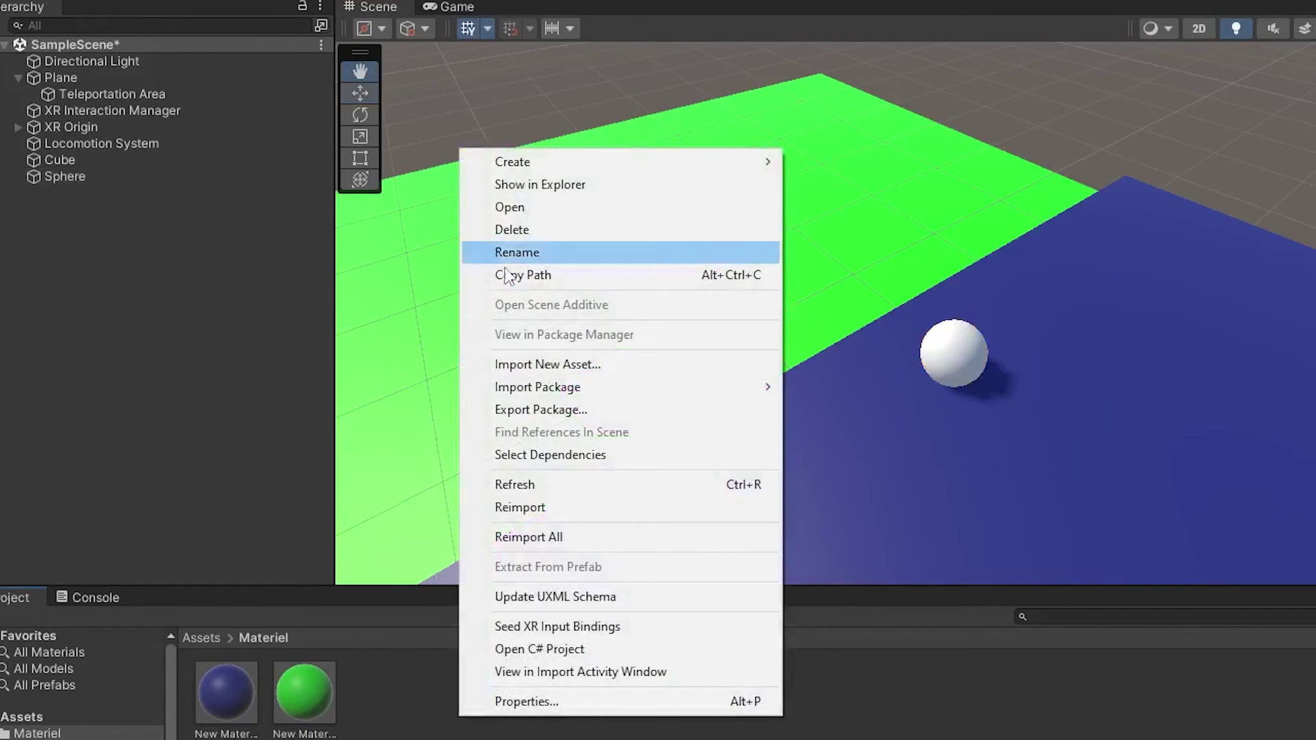
{"action": "mouse_move", "coordinate": [764, 168]}
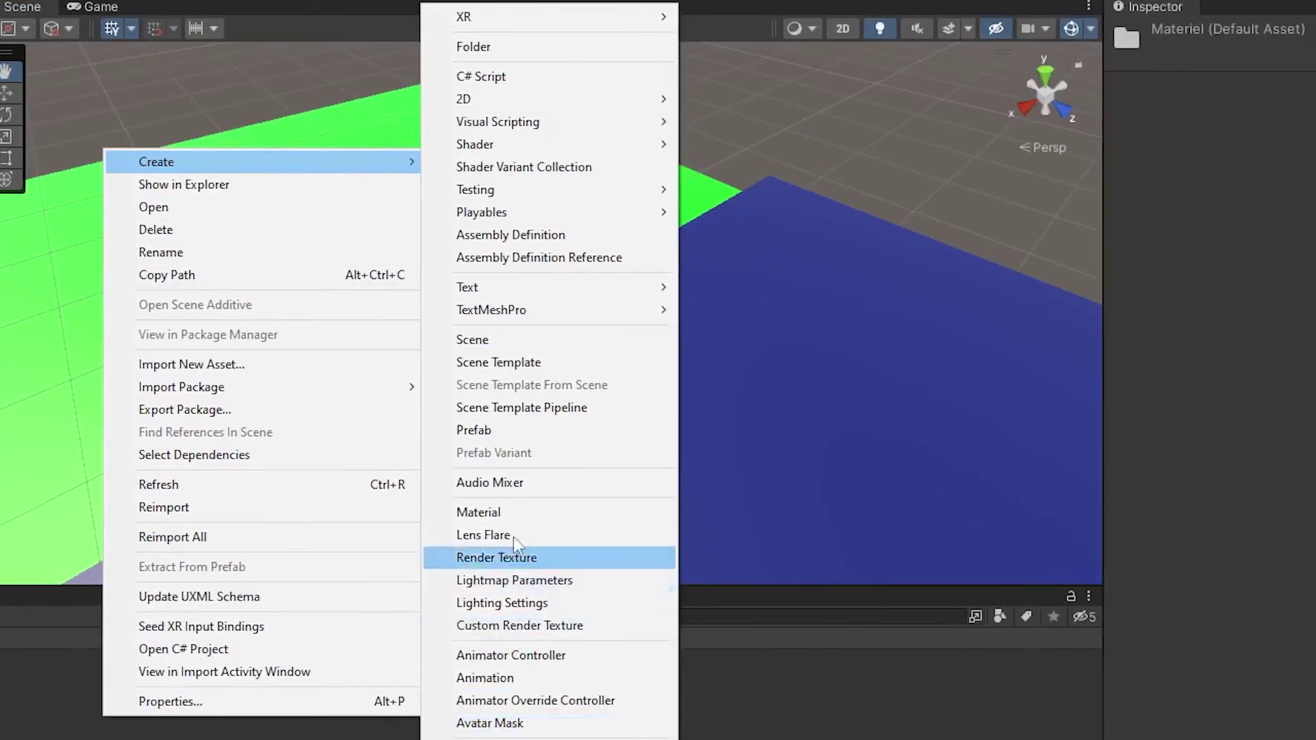
{"action": "left_click", "coordinate": [478, 512]}
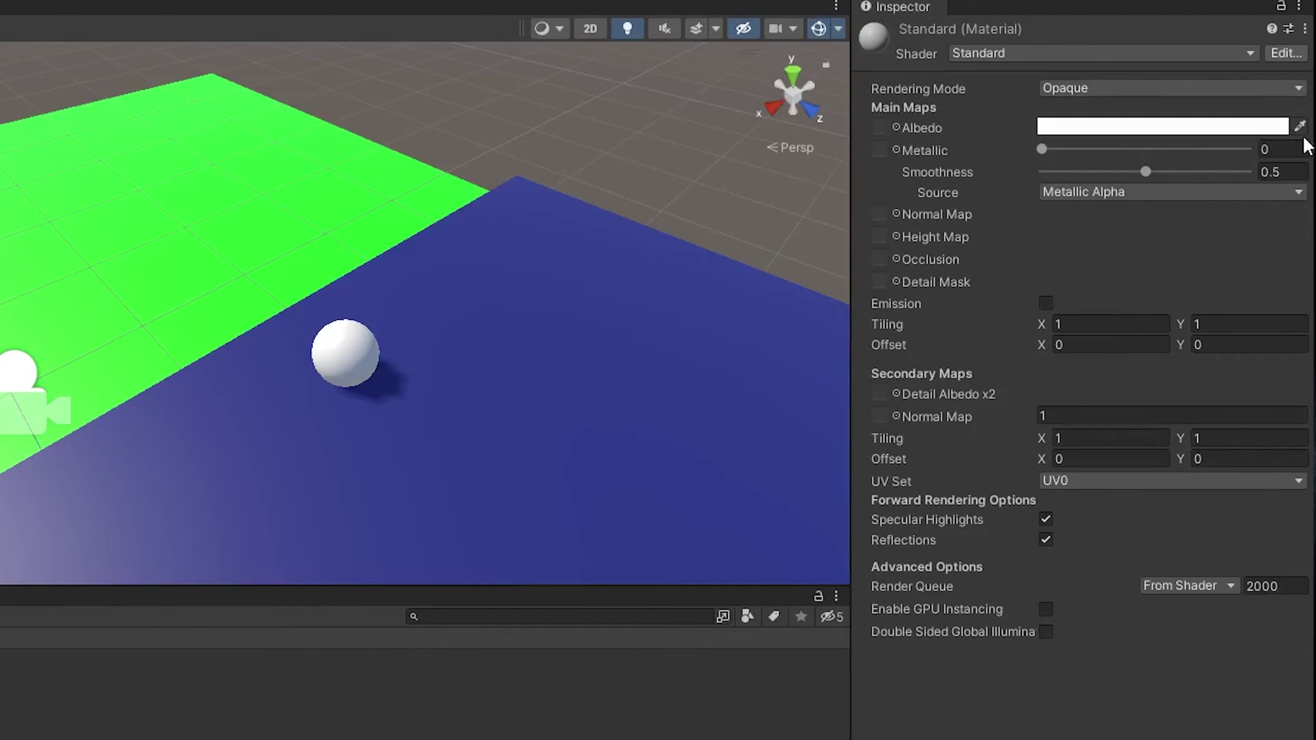
{"action": "left_click", "coordinate": [1268, 127]}
{"action": "left_click", "coordinate": [1220, 248]}
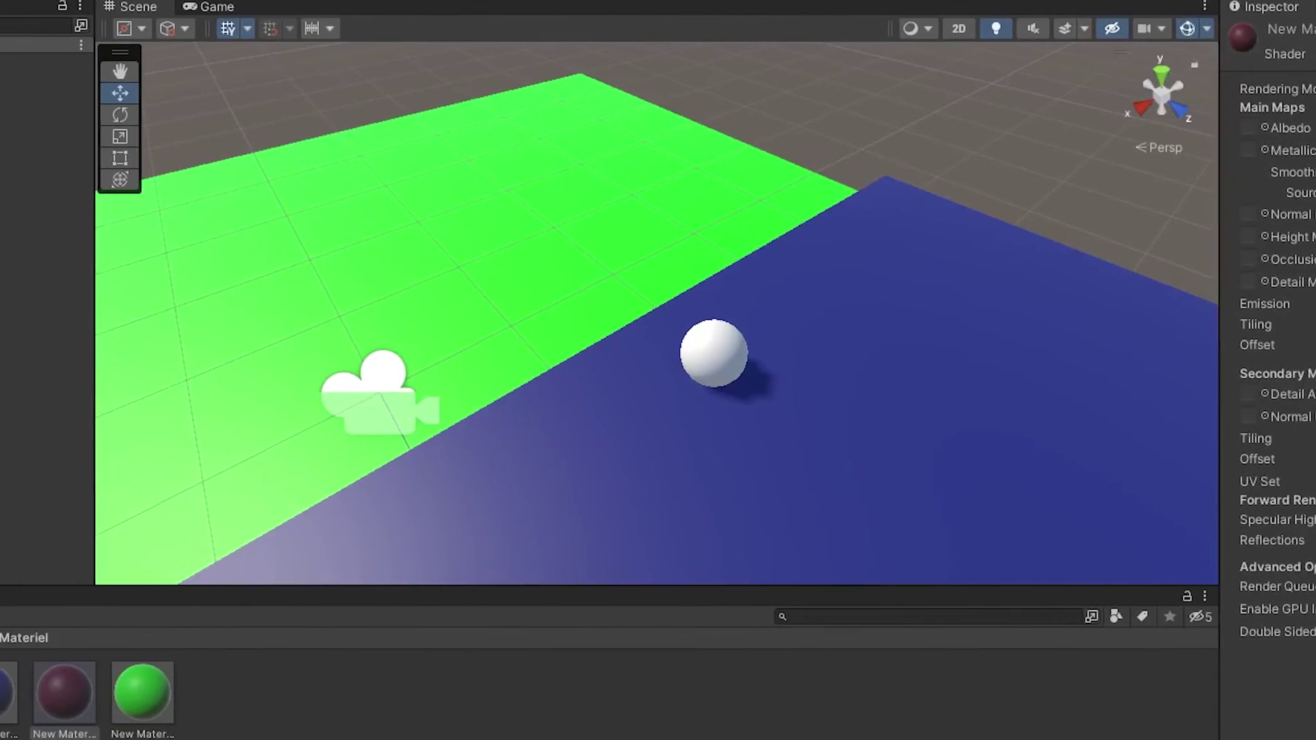
{"action": "left_click_drag", "start_coordinate": [61, 694], "coordinate": [791, 359]}
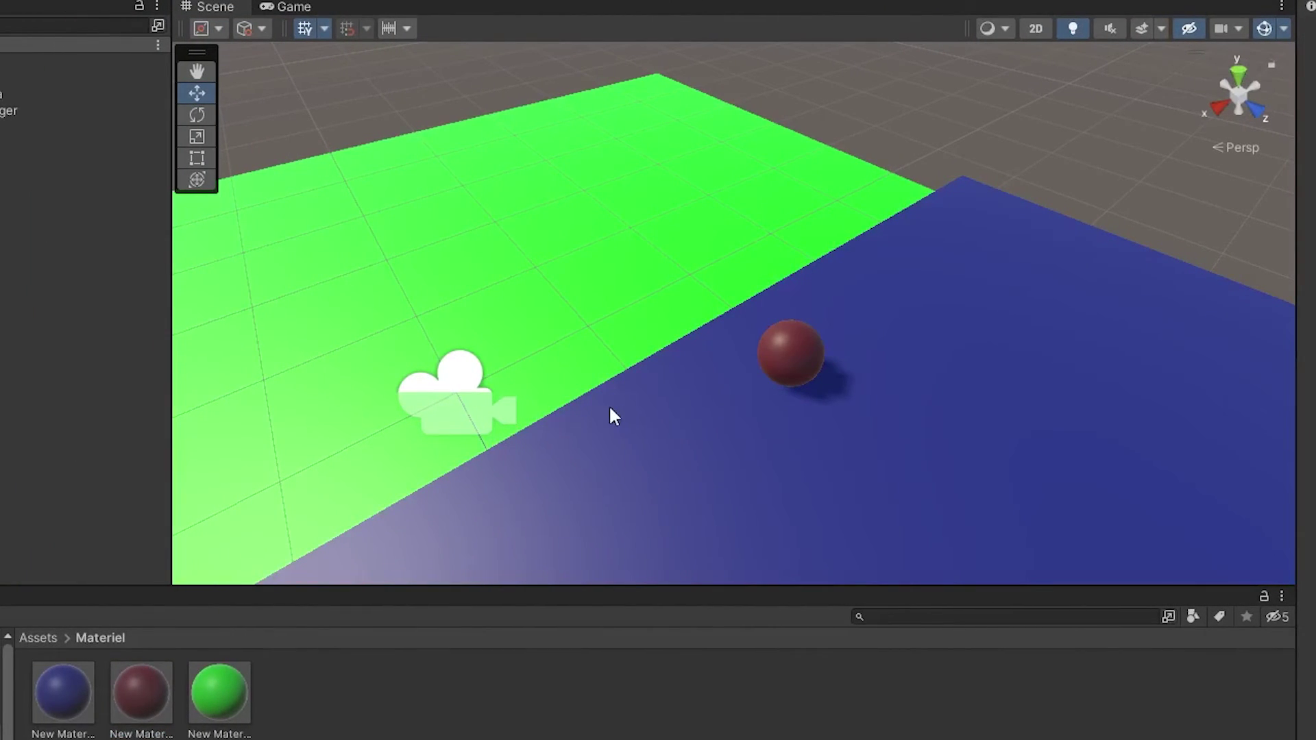
Examine the red sphere on the blue block and the surrounding green plane from different angles and distances
{"action": "middle_click_drag", "start_coordinate": [611, 421], "coordinate": [613, 390]}
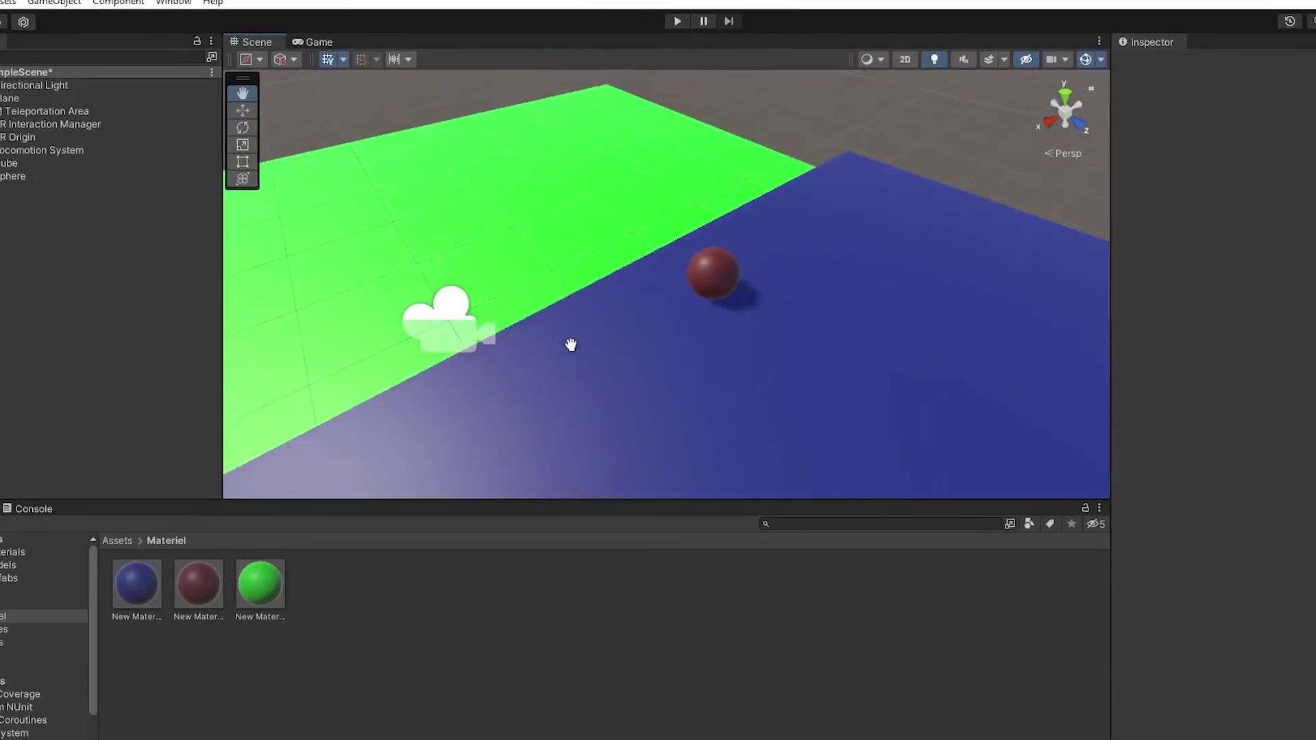
{"action": "middle_click_drag", "start_coordinate": [571, 344], "coordinate": [639, 362]}
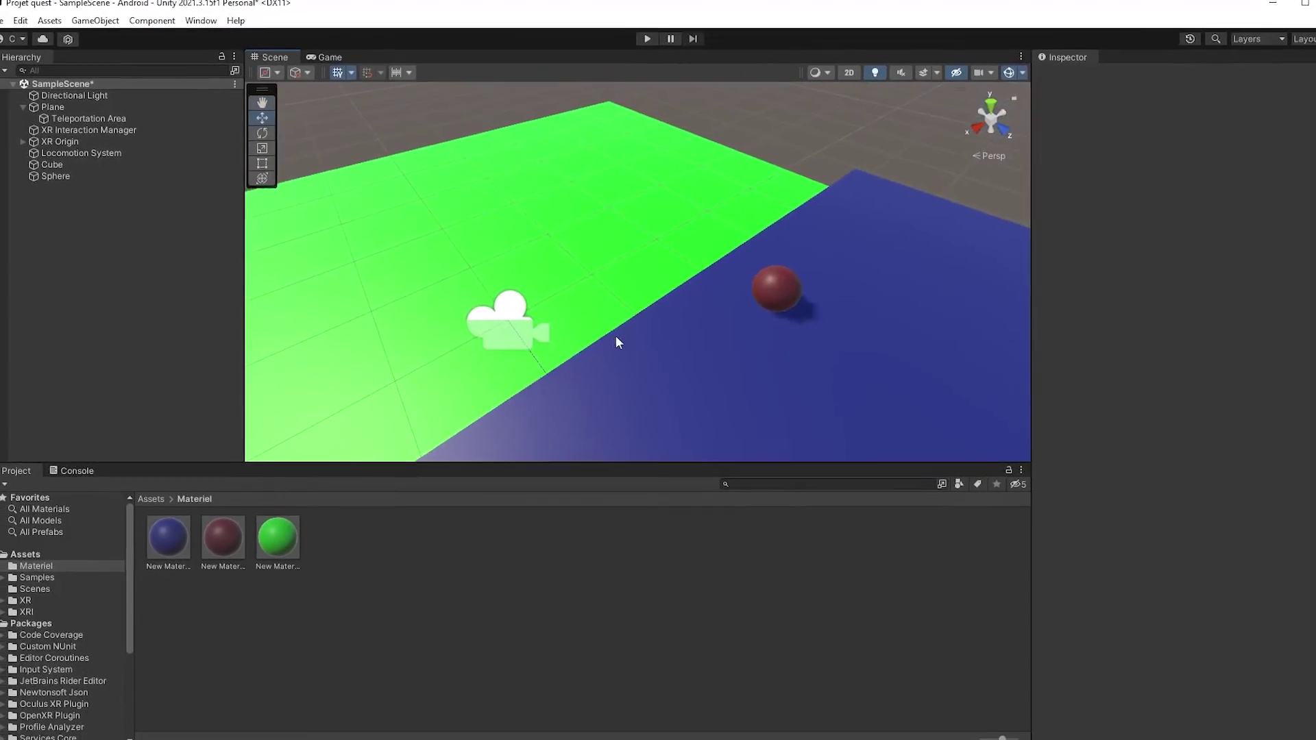
{"action": "right_click_drag", "start_coordinate": [656, 347], "coordinate": [936, 336]}
{"action": "right_click_drag", "start_coordinate": [854, 312], "coordinate": [680, 343]}
{"action": "scroll", "coordinate": [676, 344], "scroll_direction": "down", "scroll_amount": 10}
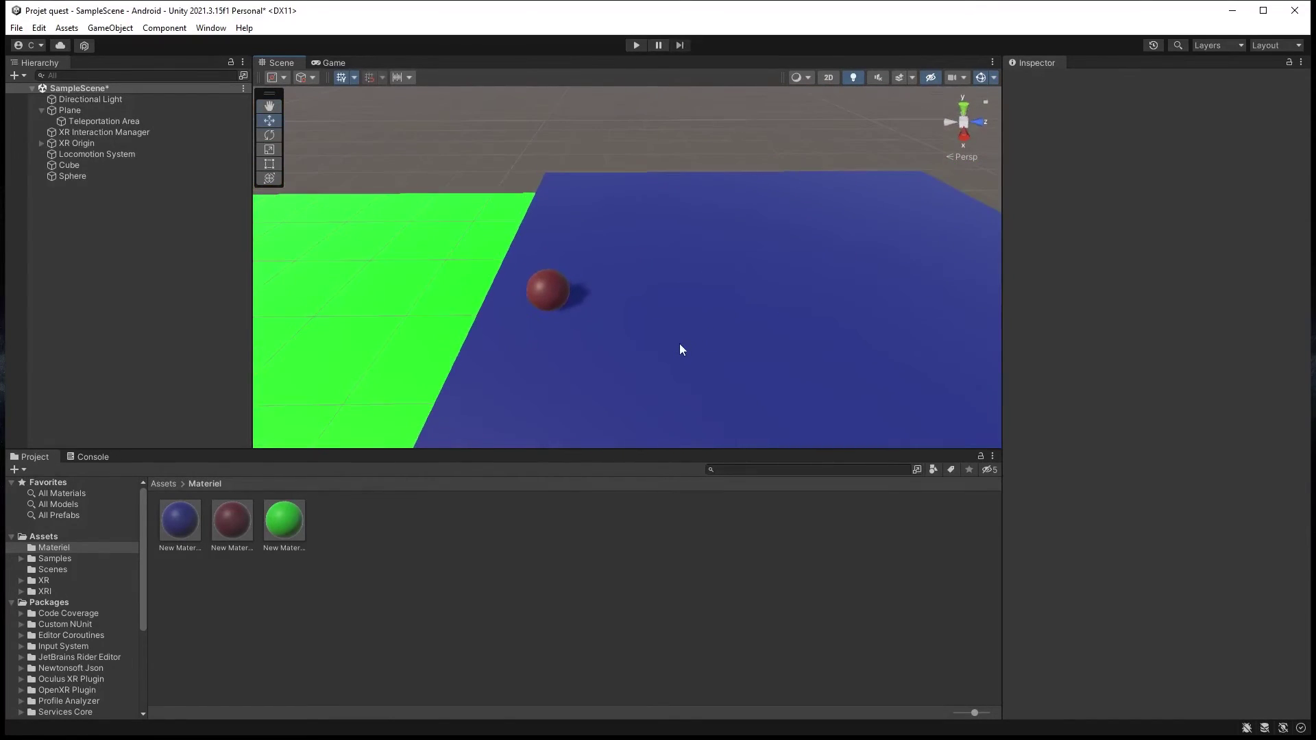
{"action": "scroll", "coordinate": [676, 343], "scroll_direction": "down", "scroll_amount": 5}
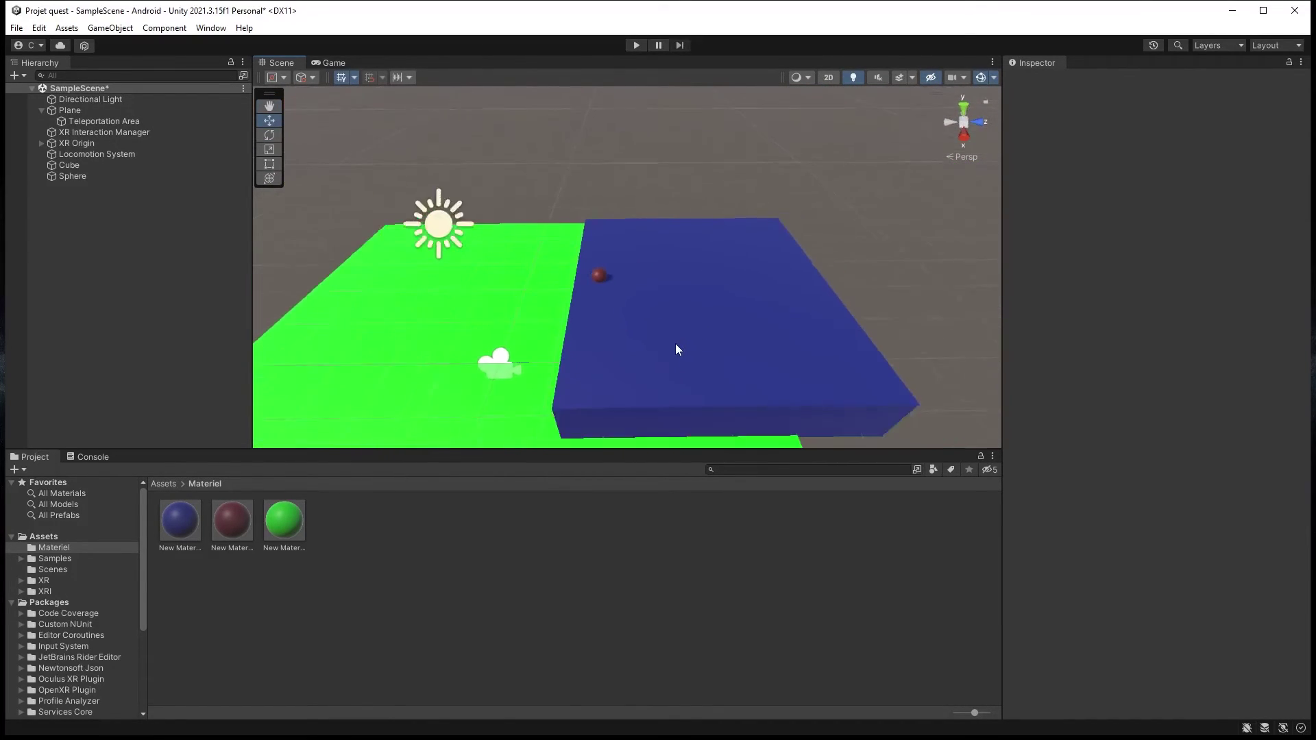
{"action": "scroll", "coordinate": [676, 344], "scroll_direction": "up", "scroll_amount": 3}
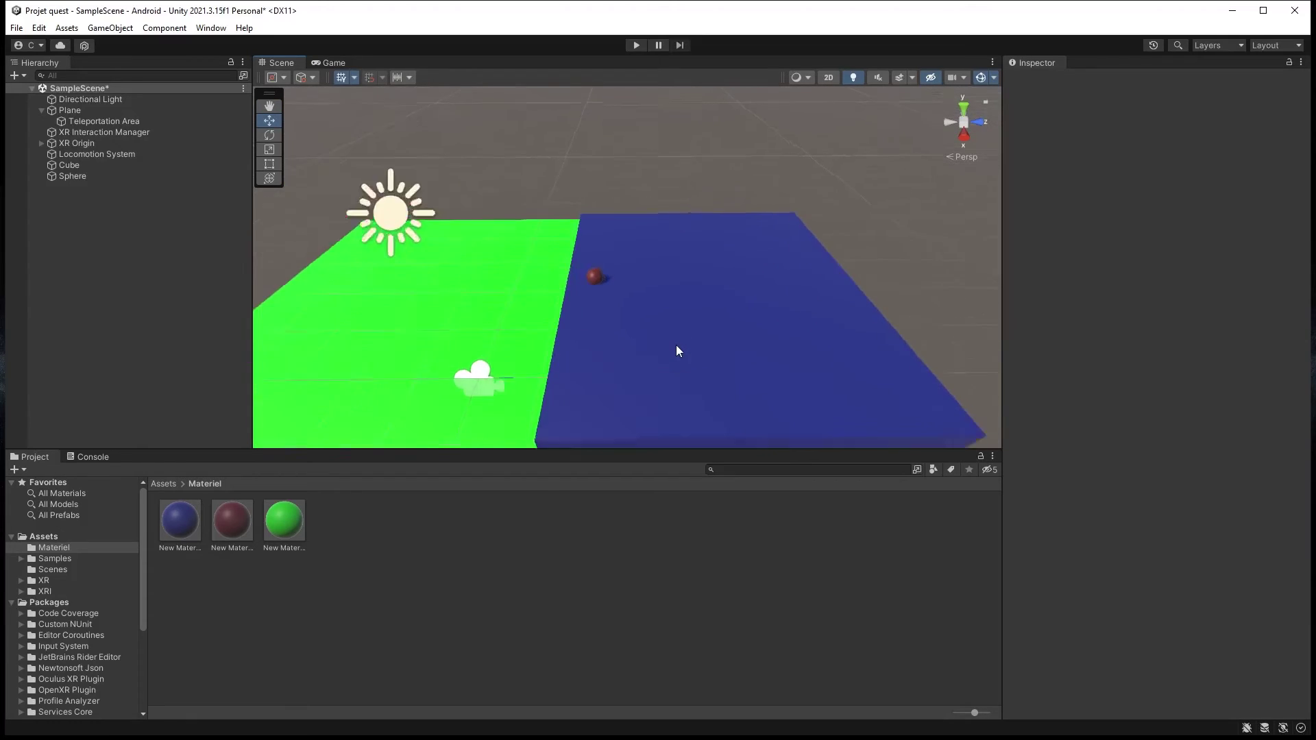
{"action": "scroll", "coordinate": [676, 344], "scroll_direction": "down", "scroll_amount": 1}
{"action": "scroll", "coordinate": [527, 281], "scroll_direction": "up", "scroll_amount": 6}
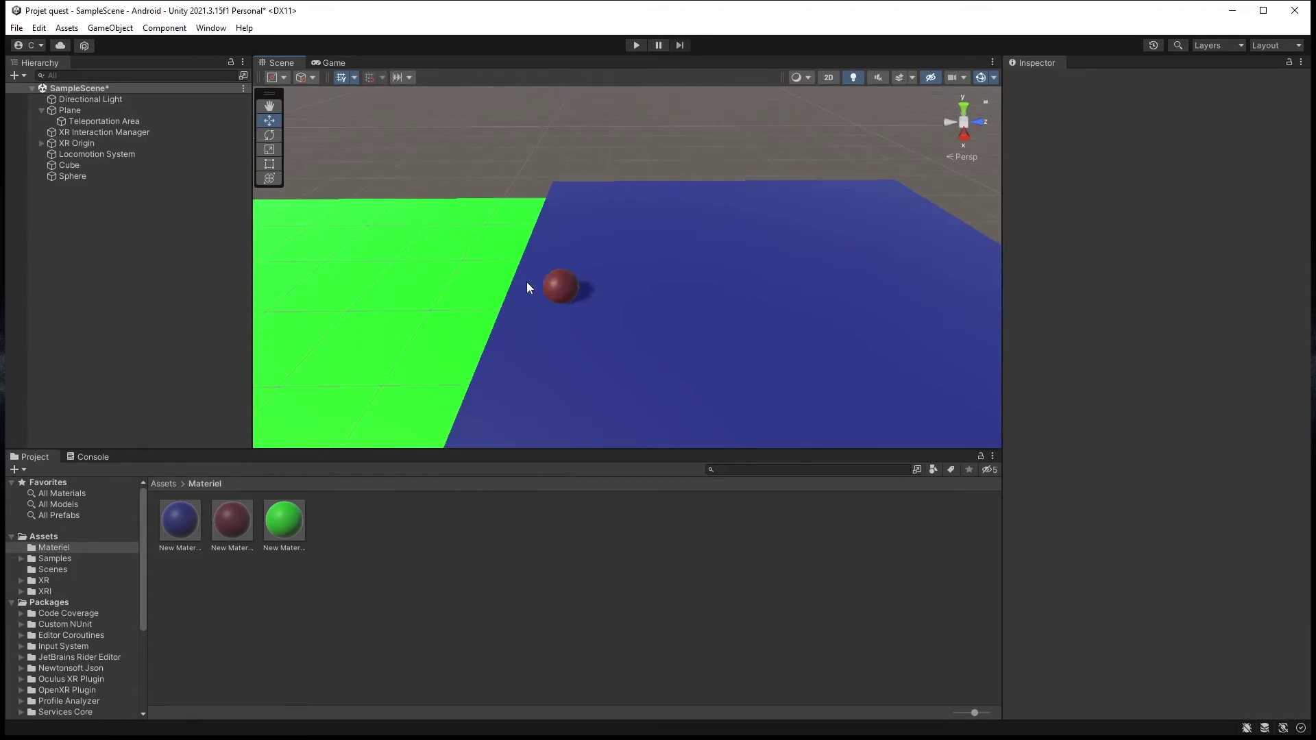
{"action": "scroll", "coordinate": [527, 284], "scroll_direction": "down", "scroll_amount": 2}
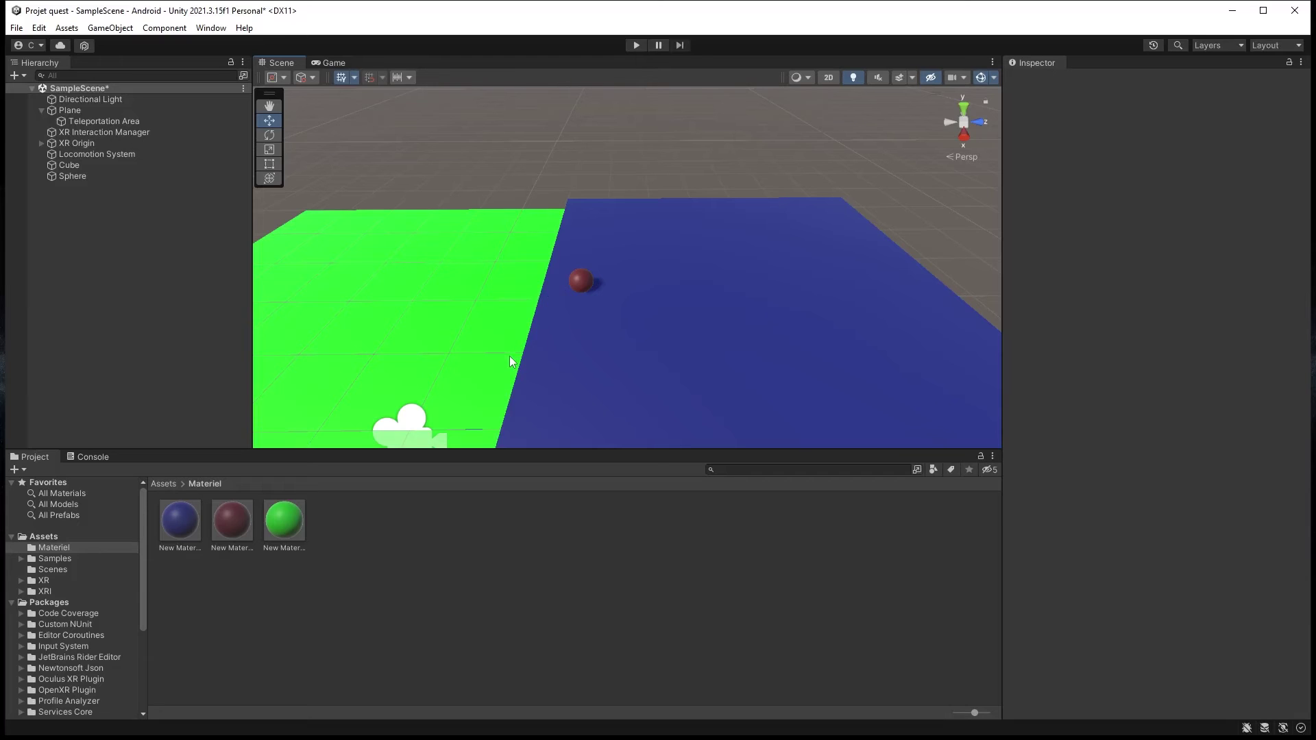
{"action": "scroll", "coordinate": [508, 360], "scroll_direction": "down", "scroll_amount": 2}
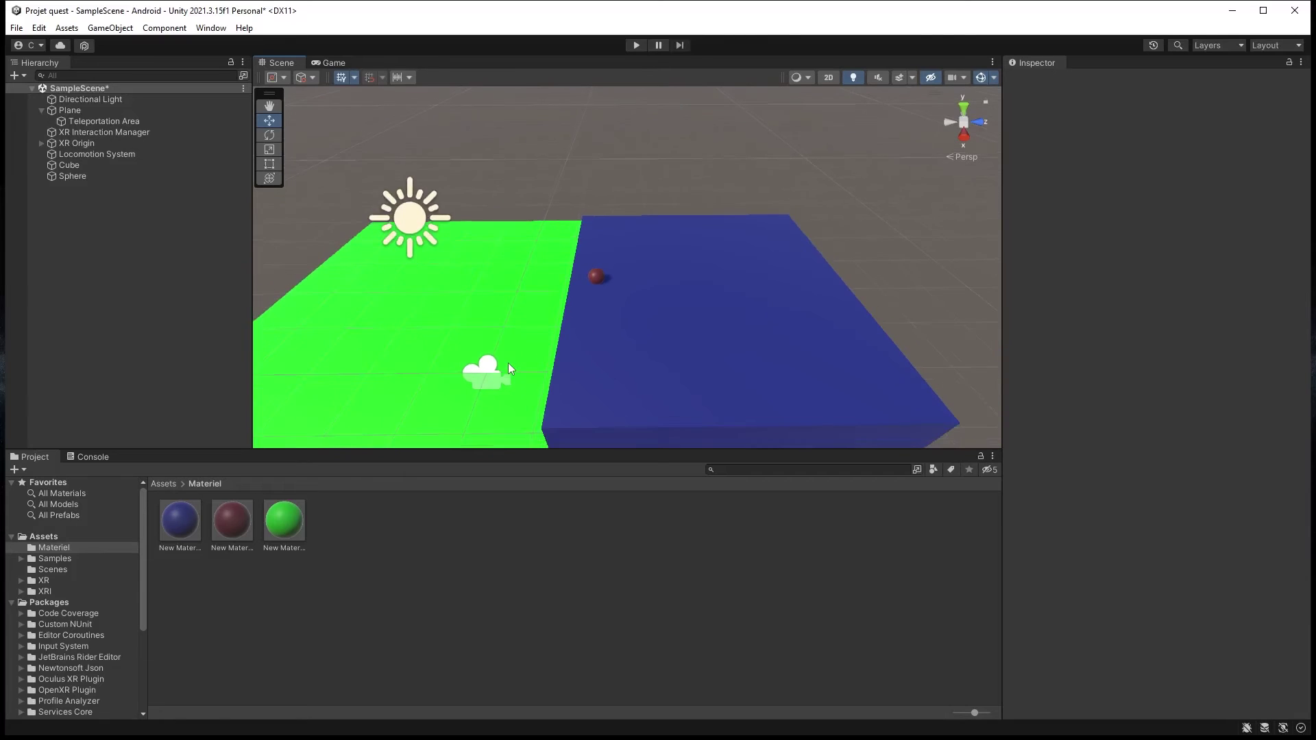
{"action": "scroll", "coordinate": [508, 363], "scroll_direction": "up", "scroll_amount": 3}
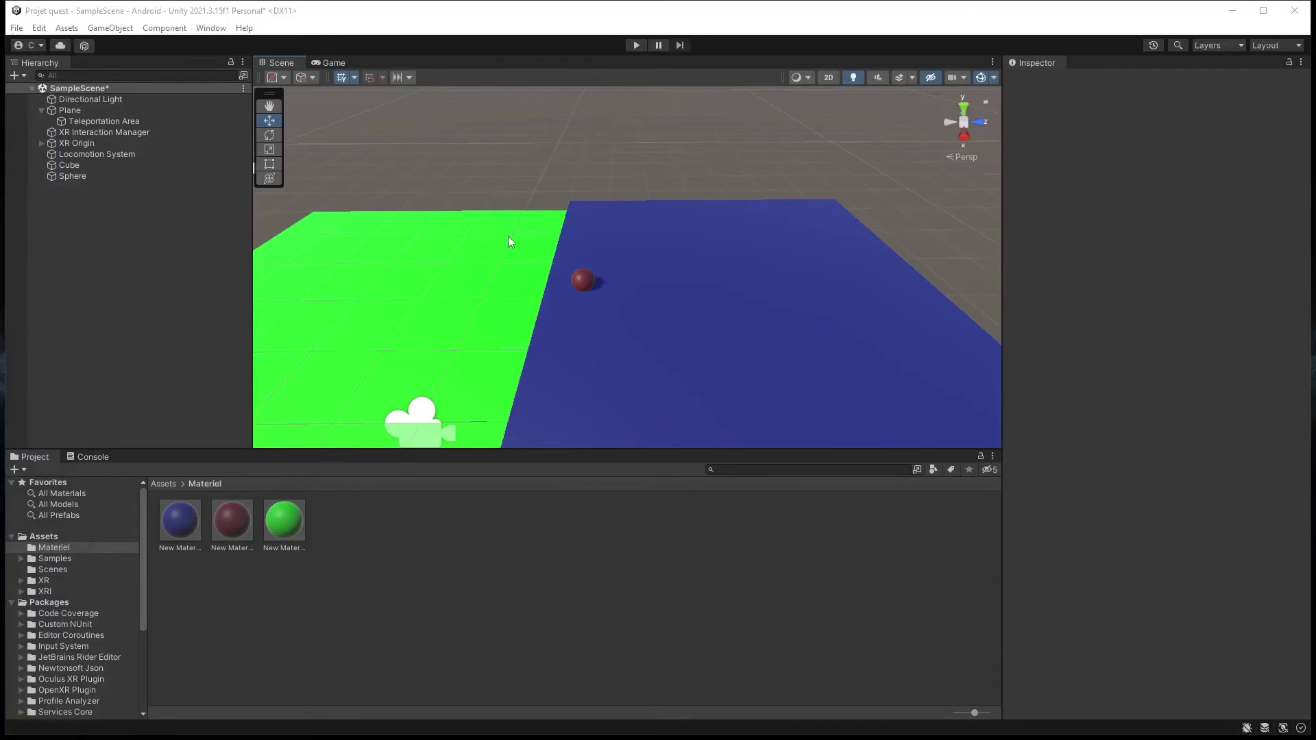
Add an XR Grab Interactable component to the red sphere, searching for it with "grab"
{"action": "left_click", "coordinate": [584, 280]}
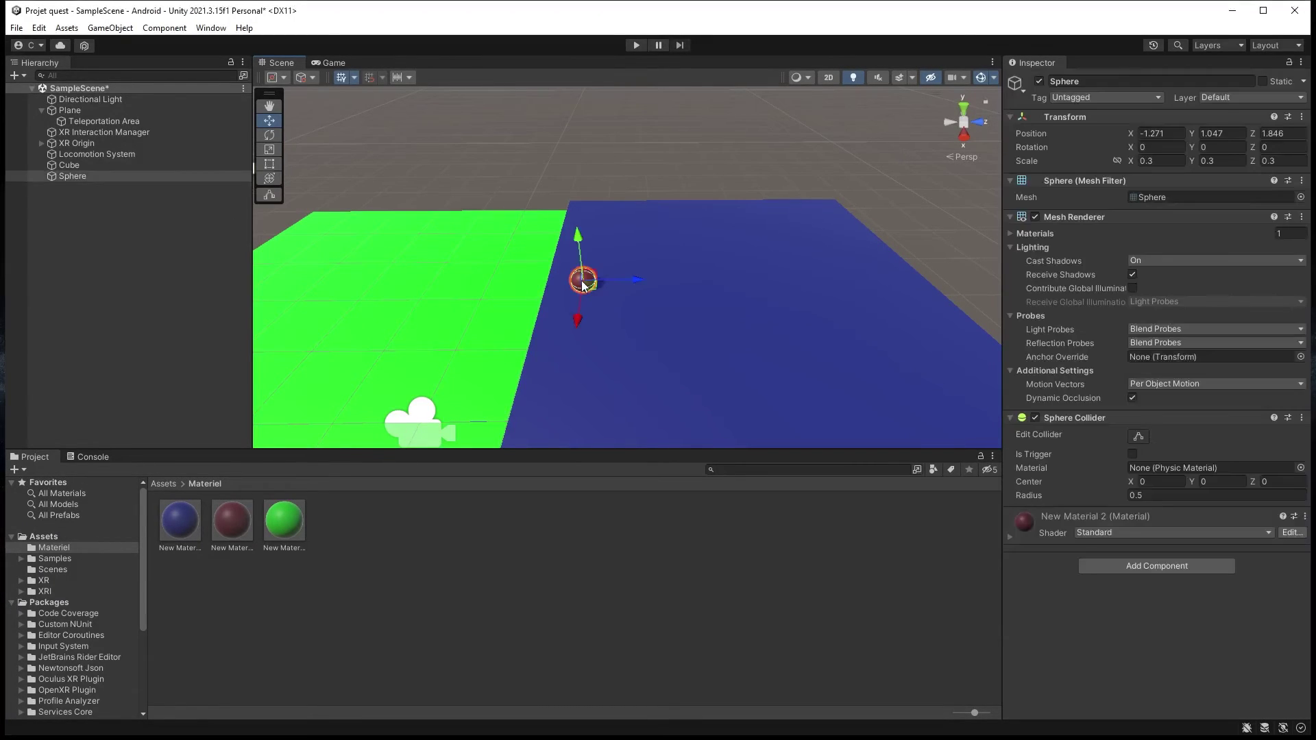
{"action": "left_click", "coordinate": [1145, 567]}
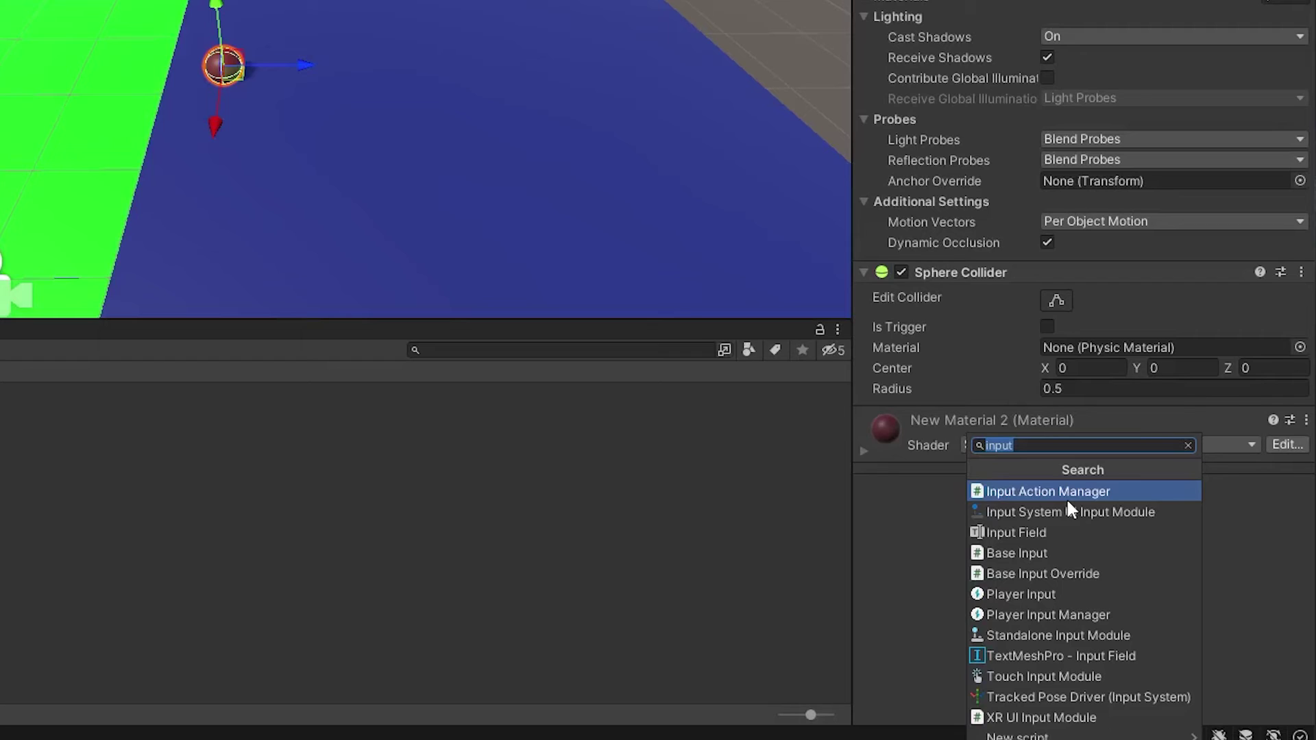
{"action": "type", "text": "grab"}
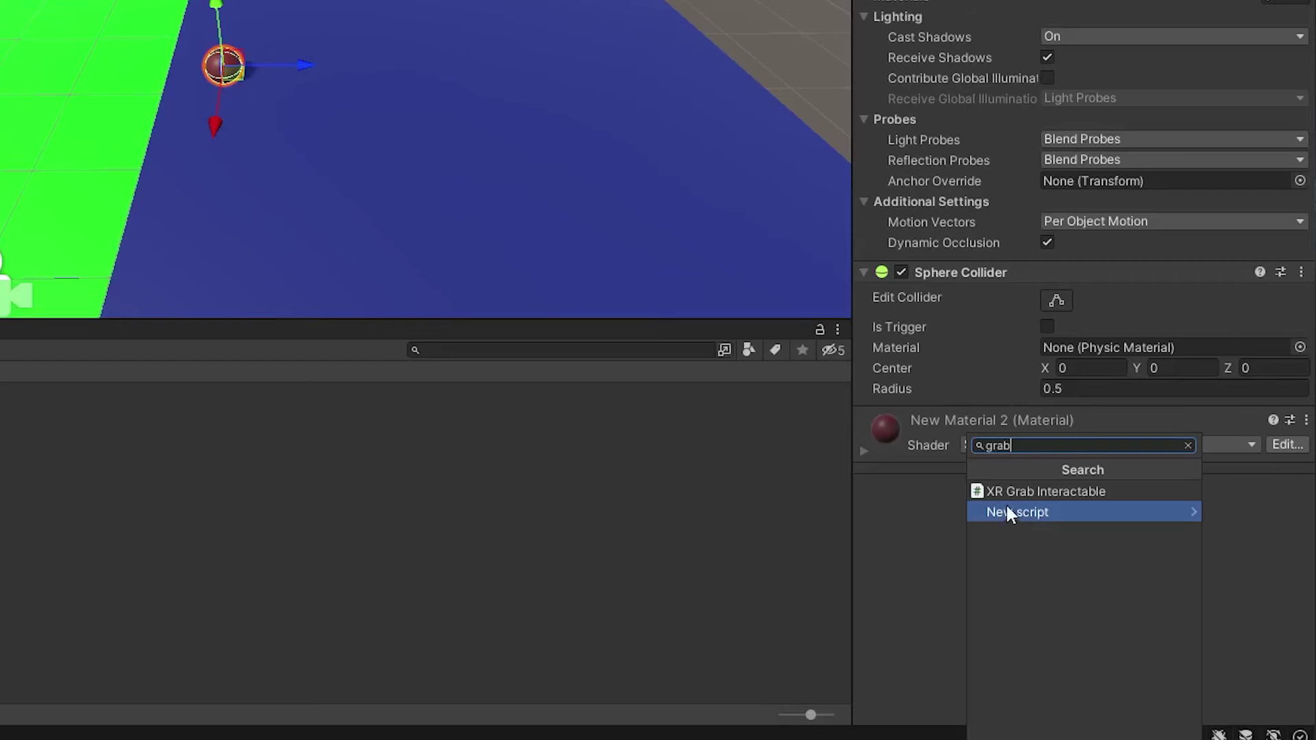
{"action": "left_click", "coordinate": [1084, 490]}
Collapse the sphere's Sphere Collider settings and look through its Rigidbody and XR Grab Interactable properties
{"action": "left_click", "coordinate": [1091, 444]}
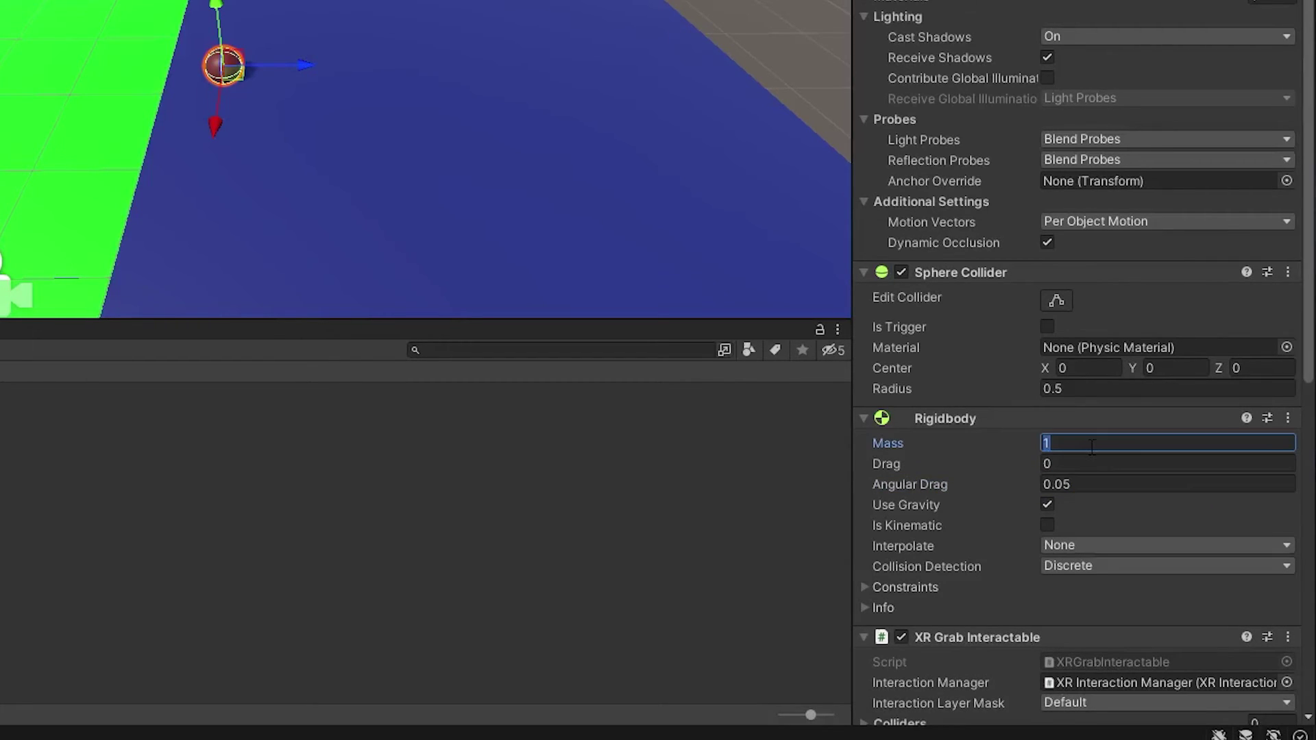
{"action": "scroll", "coordinate": [1095, 477], "scroll_direction": "down", "scroll_amount": 3}
{"action": "scroll", "coordinate": [1095, 477], "scroll_direction": "up", "scroll_amount": 3}
{"action": "left_click", "coordinate": [863, 272]}
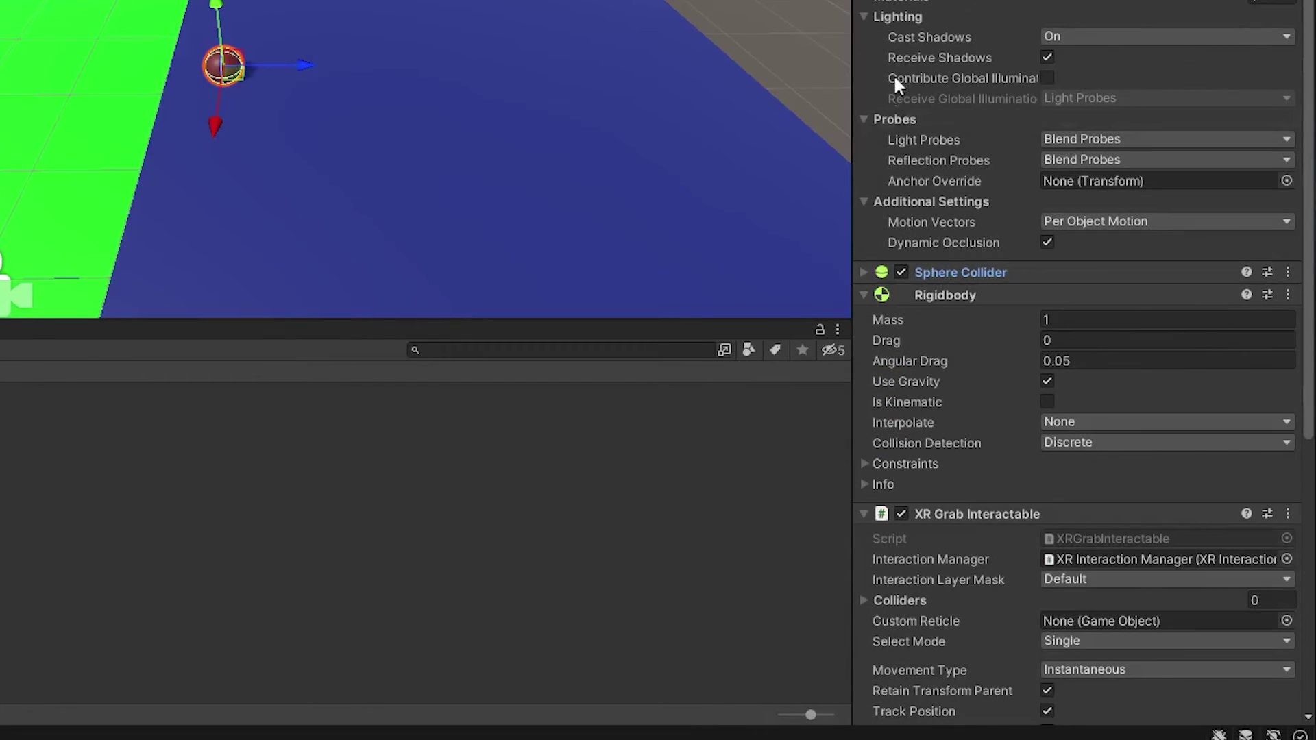
{"action": "scroll", "coordinate": [1076, 370], "scroll_direction": "down", "scroll_amount": 4}
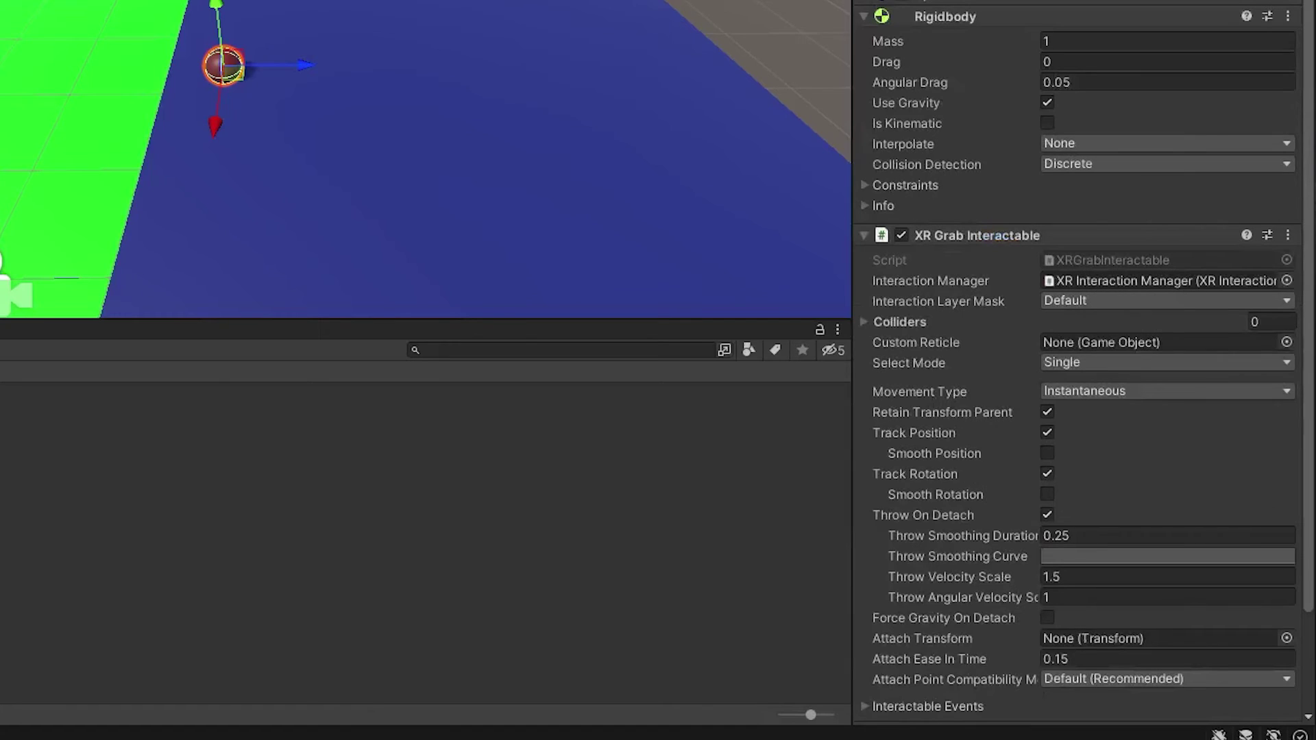
{"action": "scroll", "coordinate": [1083, 363], "scroll_direction": "down", "scroll_amount": 1}
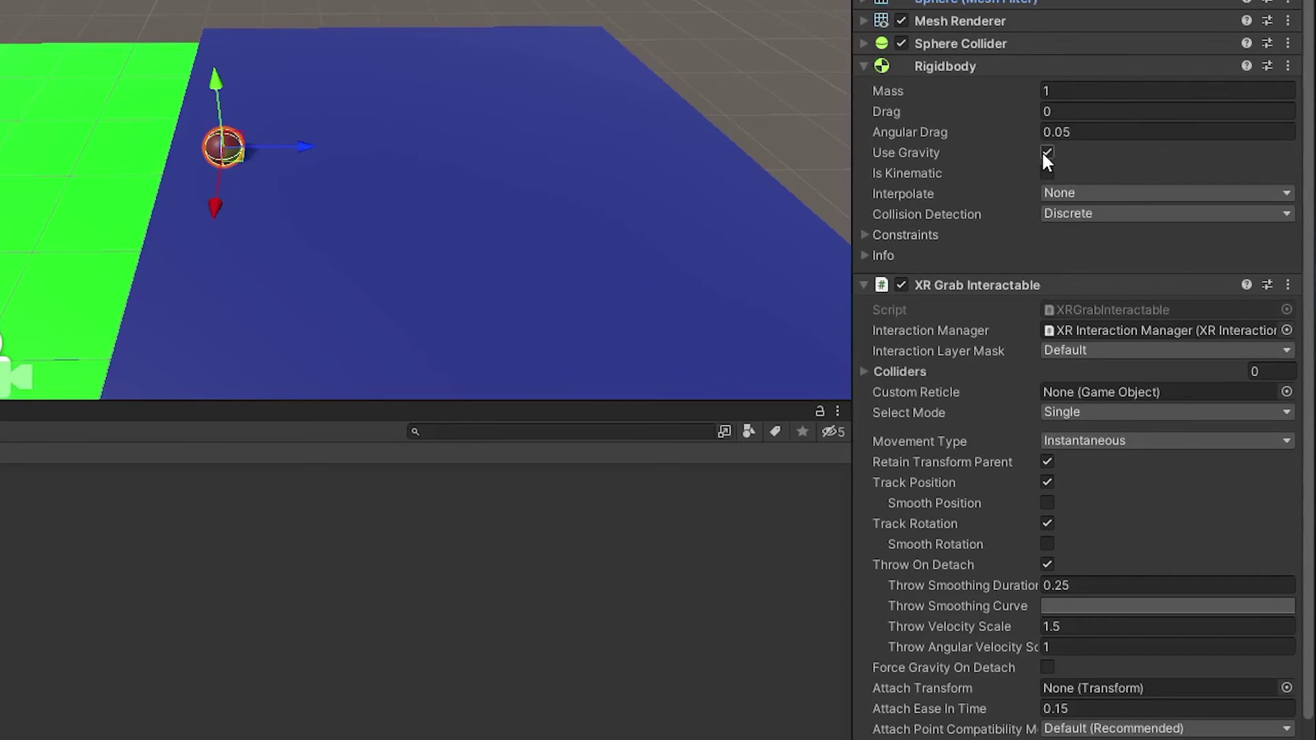
Set the sphere's Rigidbody mass to 3 and its collision detection to Continuous Dynamic
{"action": "left_click", "coordinate": [1061, 89]}
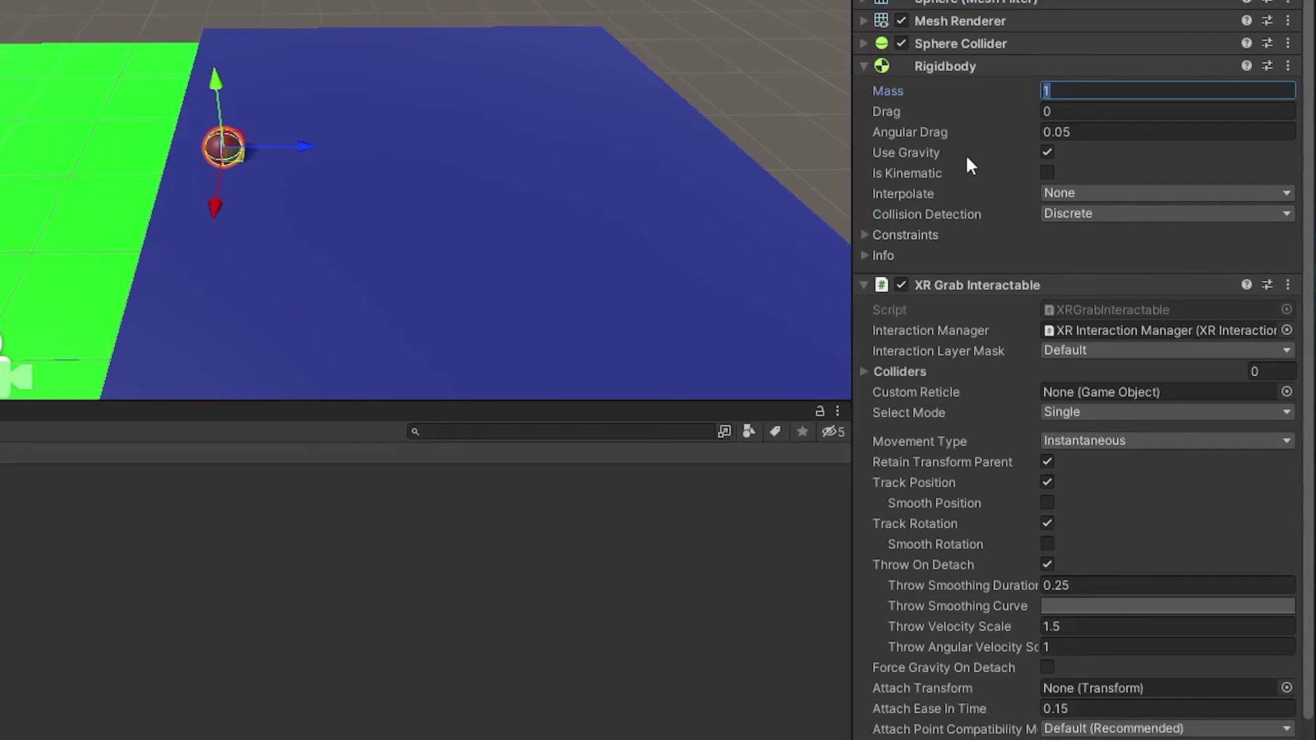
{"action": "type", "text": "3"}
{"action": "left_click", "coordinate": [978, 113]}
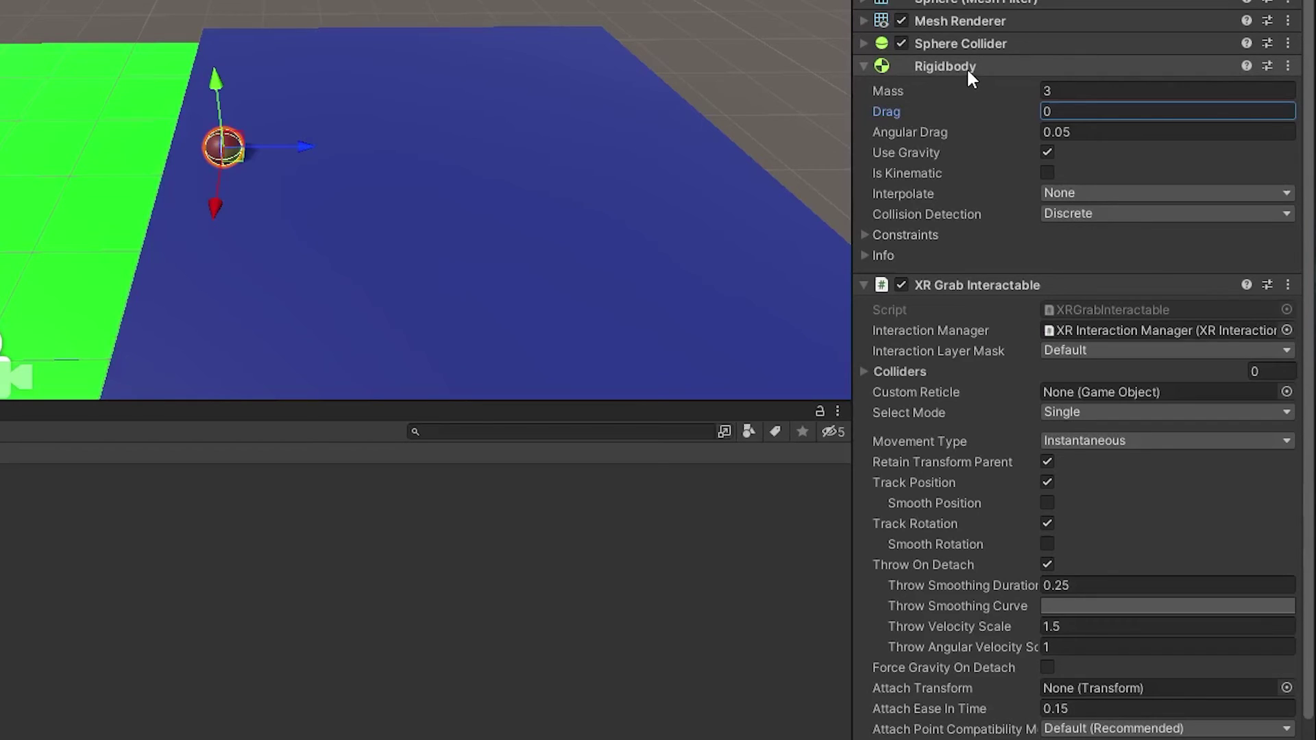
{"action": "left_click", "coordinate": [1076, 213]}
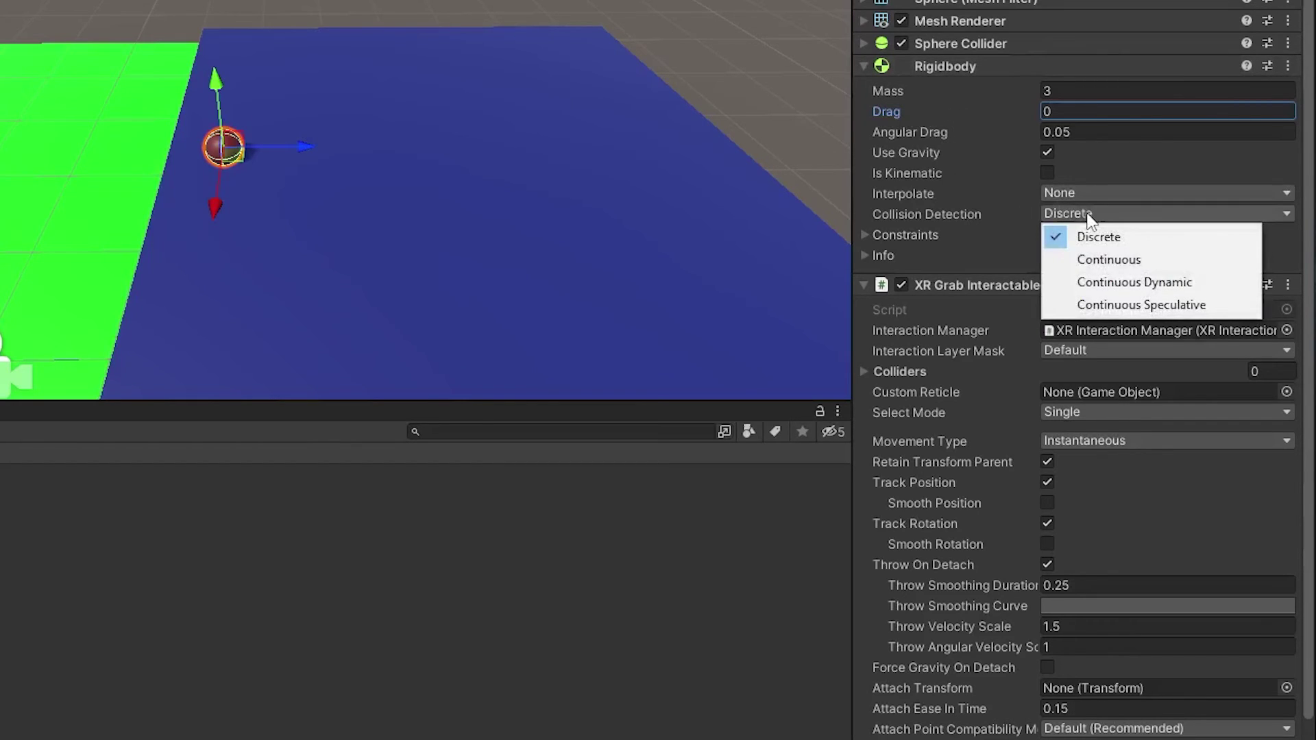
{"action": "left_click", "coordinate": [1099, 282]}
Set the movement type of the sphere's XR Grab Interactable to Velocity Tracking
{"action": "scroll", "coordinate": [961, 259], "scroll_direction": "down", "scroll_amount": 2}
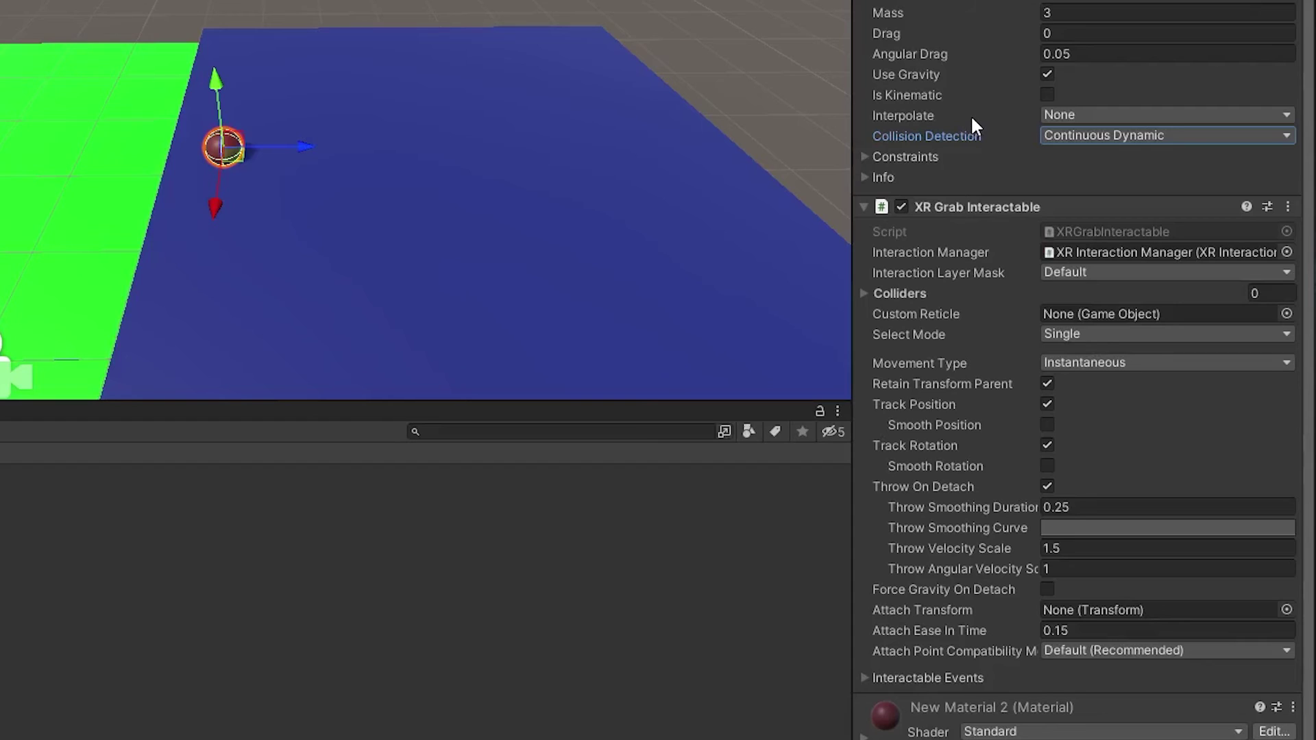
{"action": "left_click", "coordinate": [1089, 362]}
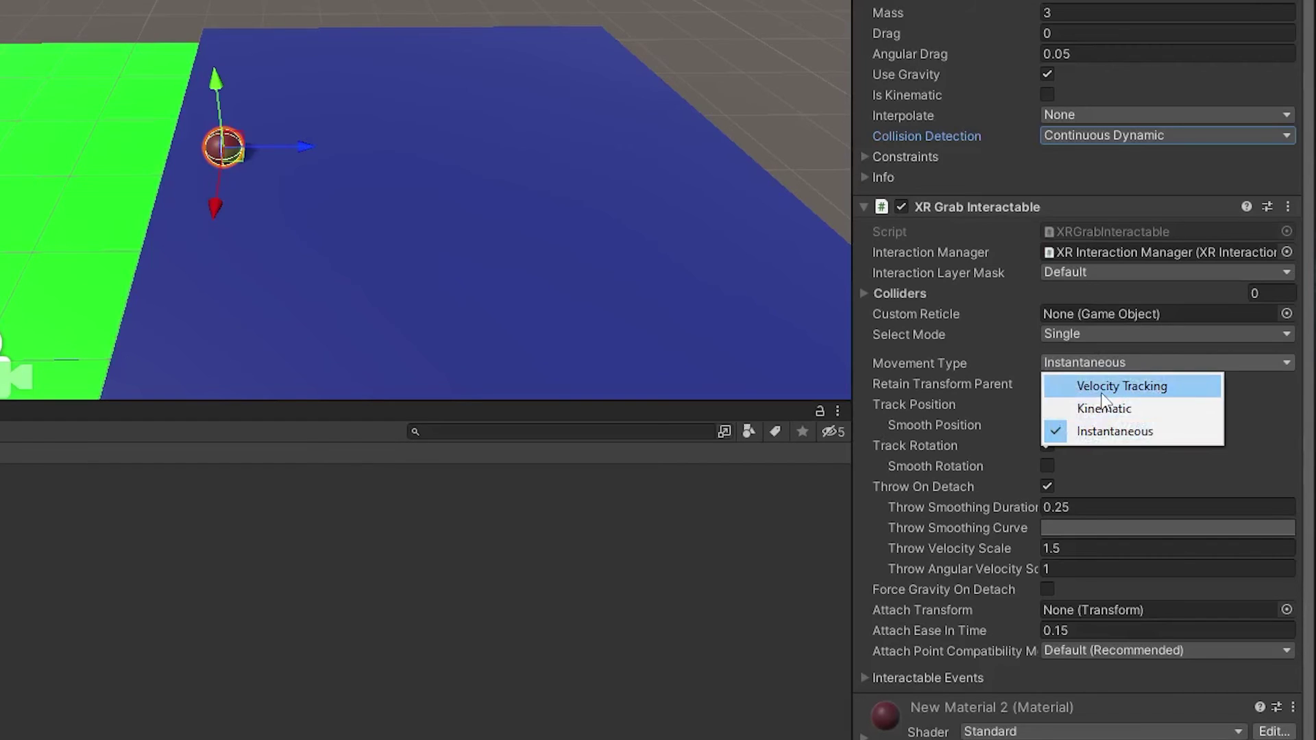
{"action": "left_click", "coordinate": [1097, 386]}
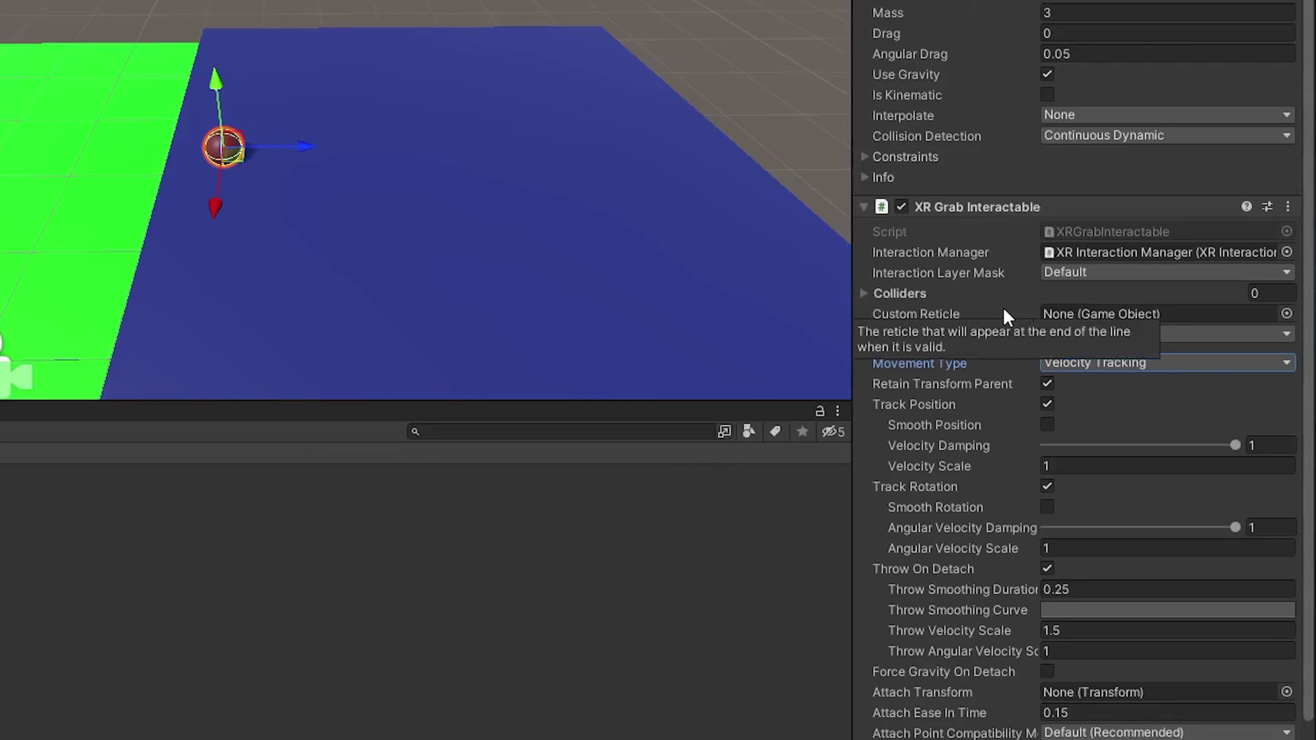
Enable Smooth Position and Smooth Rotation on the sphere's XR Grab Interactable, and test grabbing the sphere in Play mode
{"action": "left_click", "coordinate": [1048, 426]}
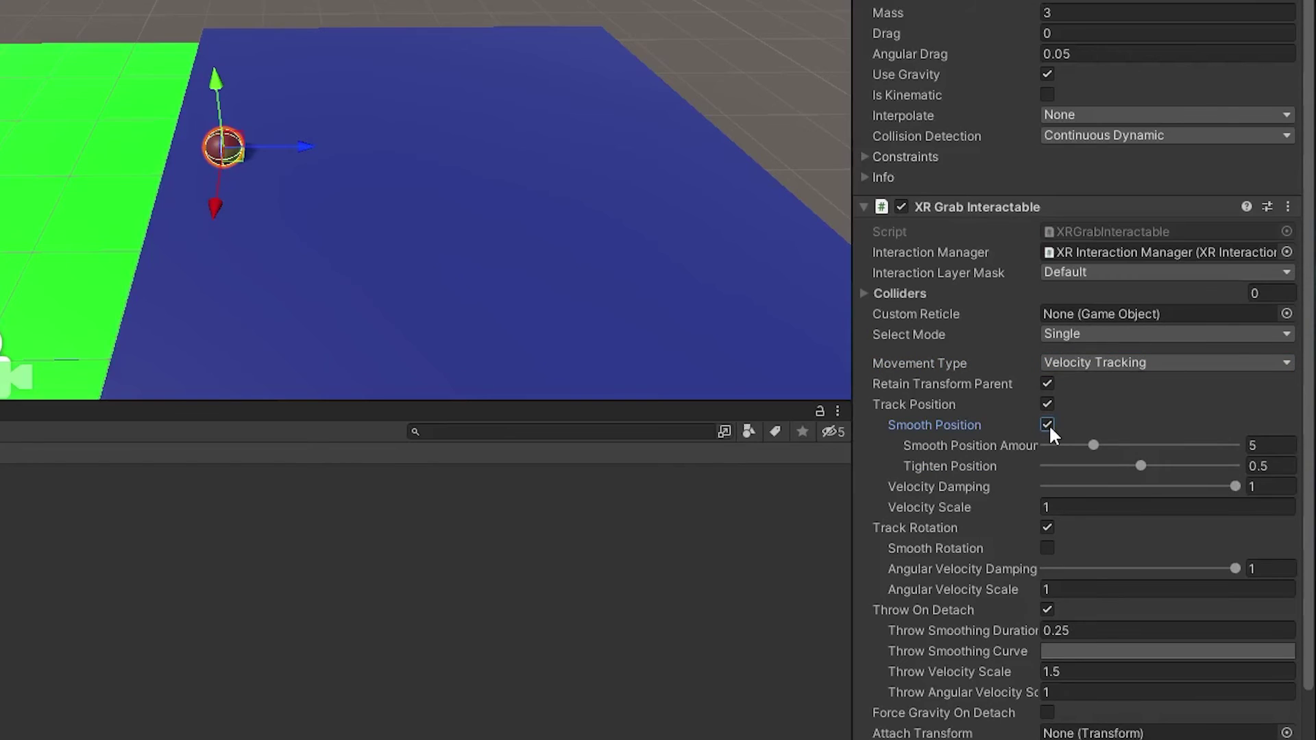
{"action": "left_click", "coordinate": [1047, 547]}
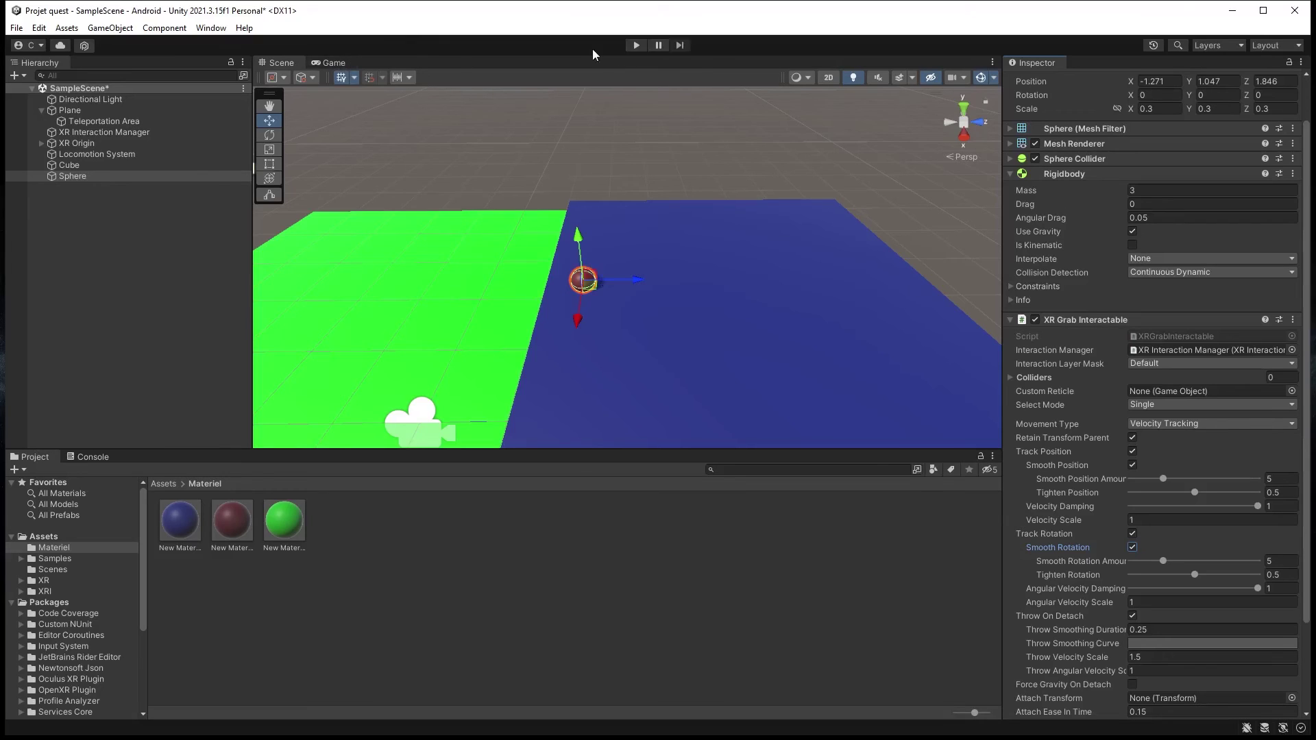
{"action": "left_click", "coordinate": [636, 45]}
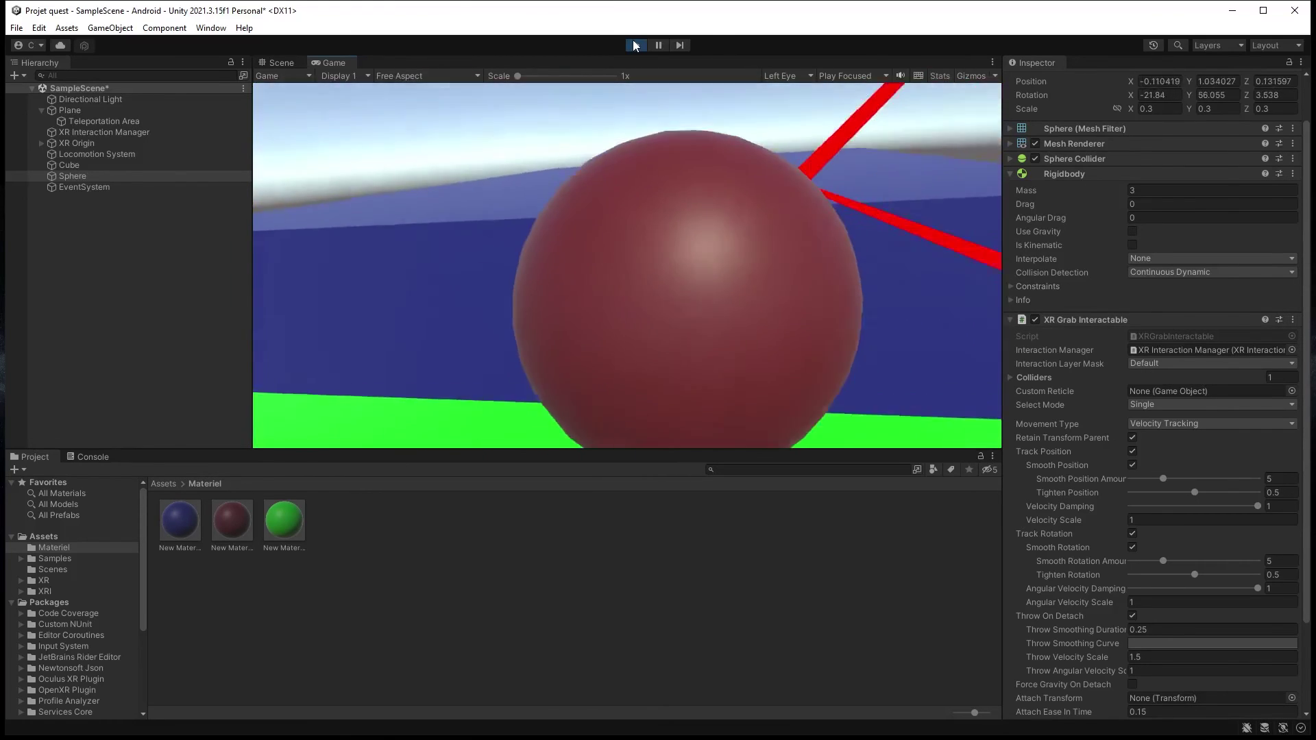
{"action": "left_click", "coordinate": [635, 45]}
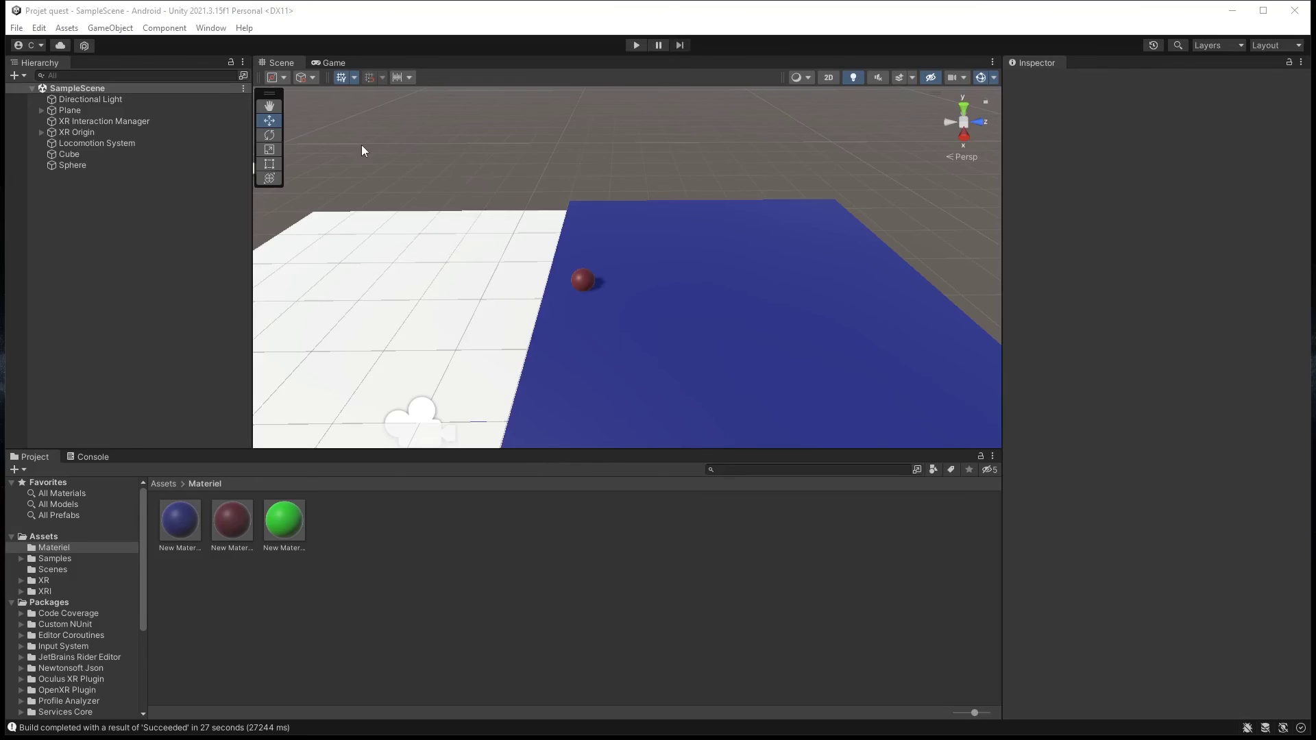
Open the Build Settings and select ASTC as the Android texture compression
{"action": "left_click", "coordinate": [14, 29]}
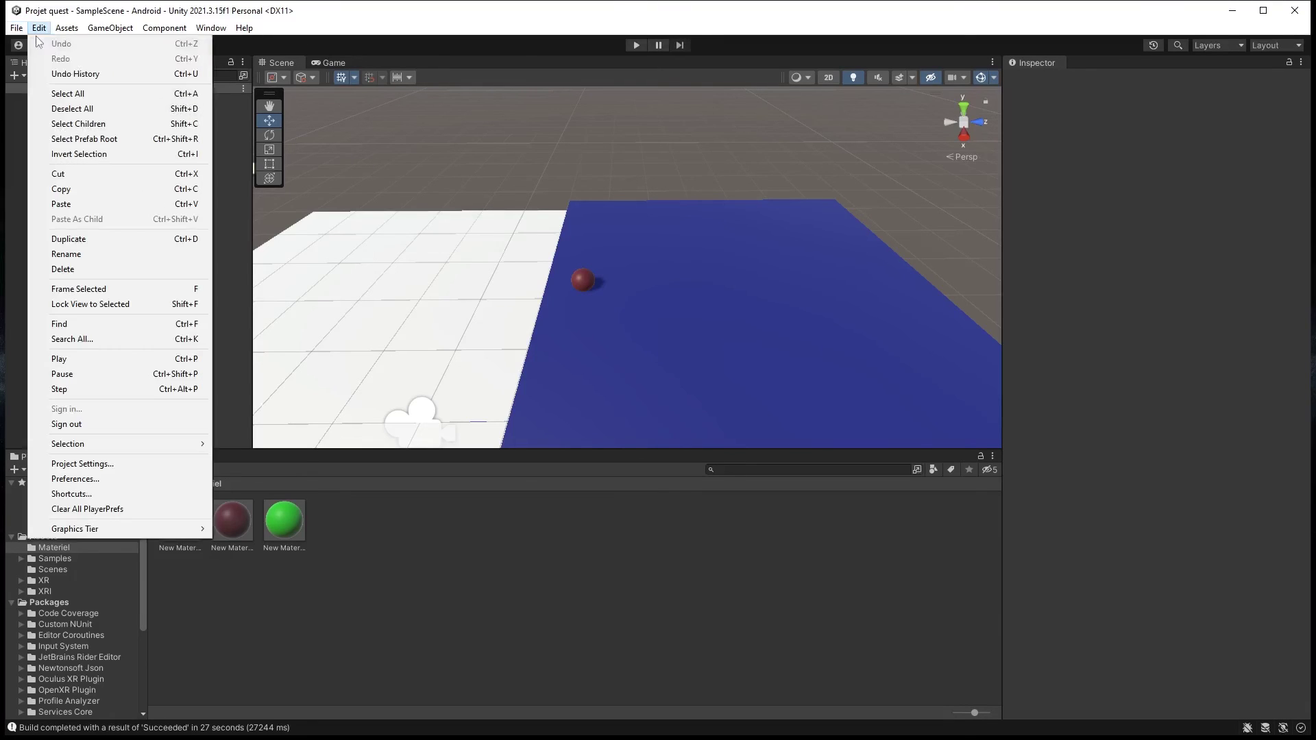
{"action": "left_click", "coordinate": [37, 195]}
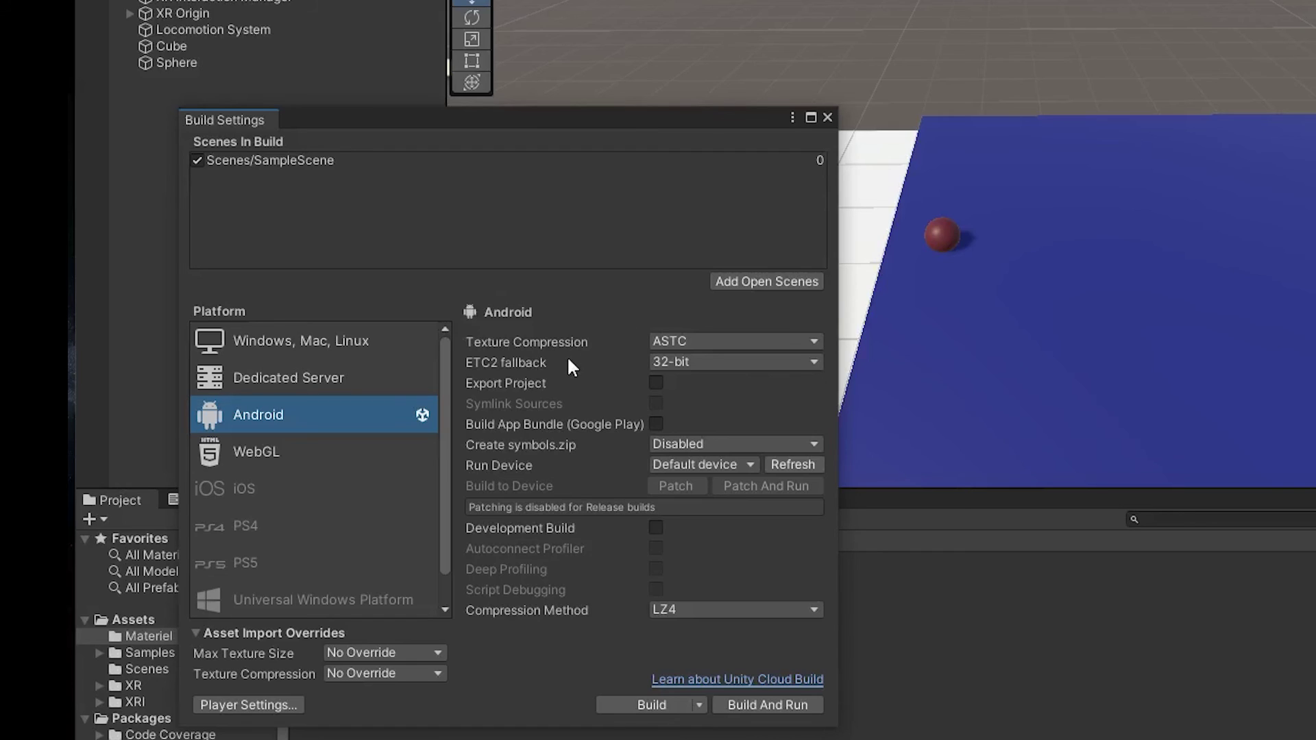
{"action": "left_click", "coordinate": [751, 343]}
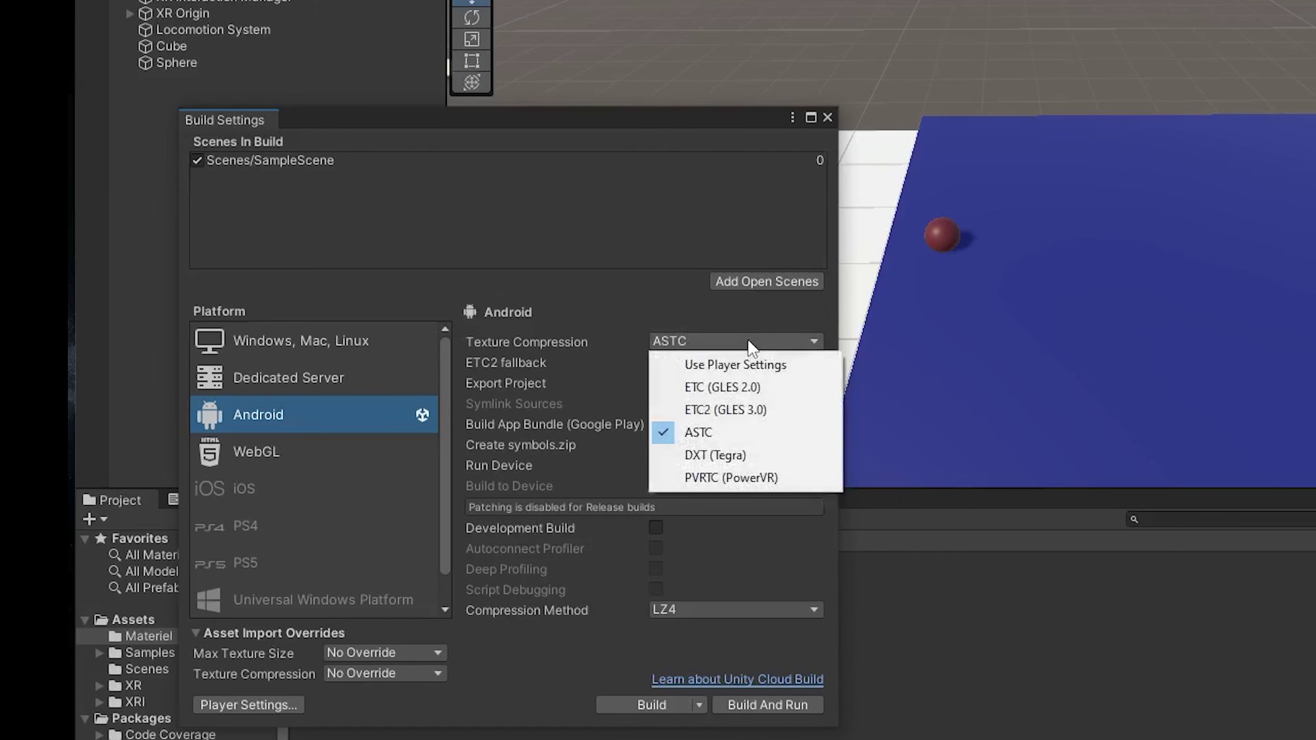
{"action": "left_click", "coordinate": [701, 439]}
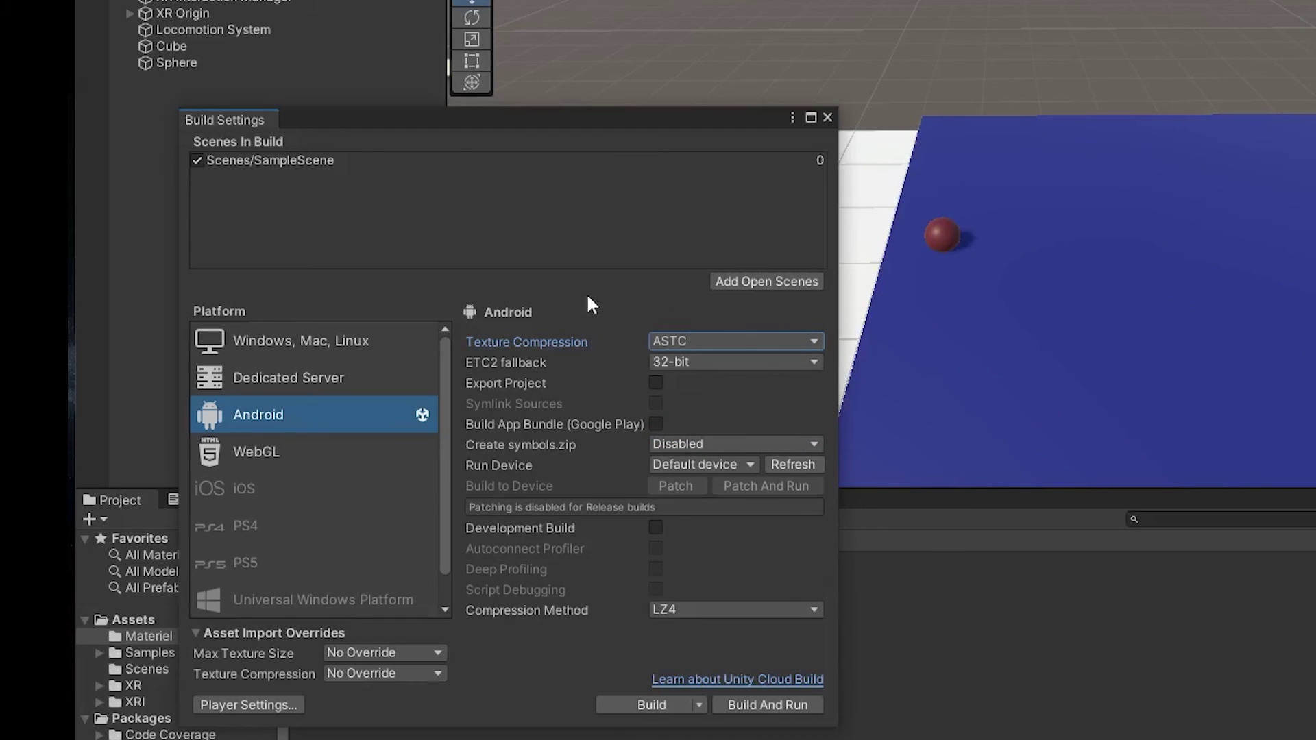
Choose the connected Oculus Quest 2 as the run device for the Android build
{"action": "left_click", "coordinate": [740, 463]}
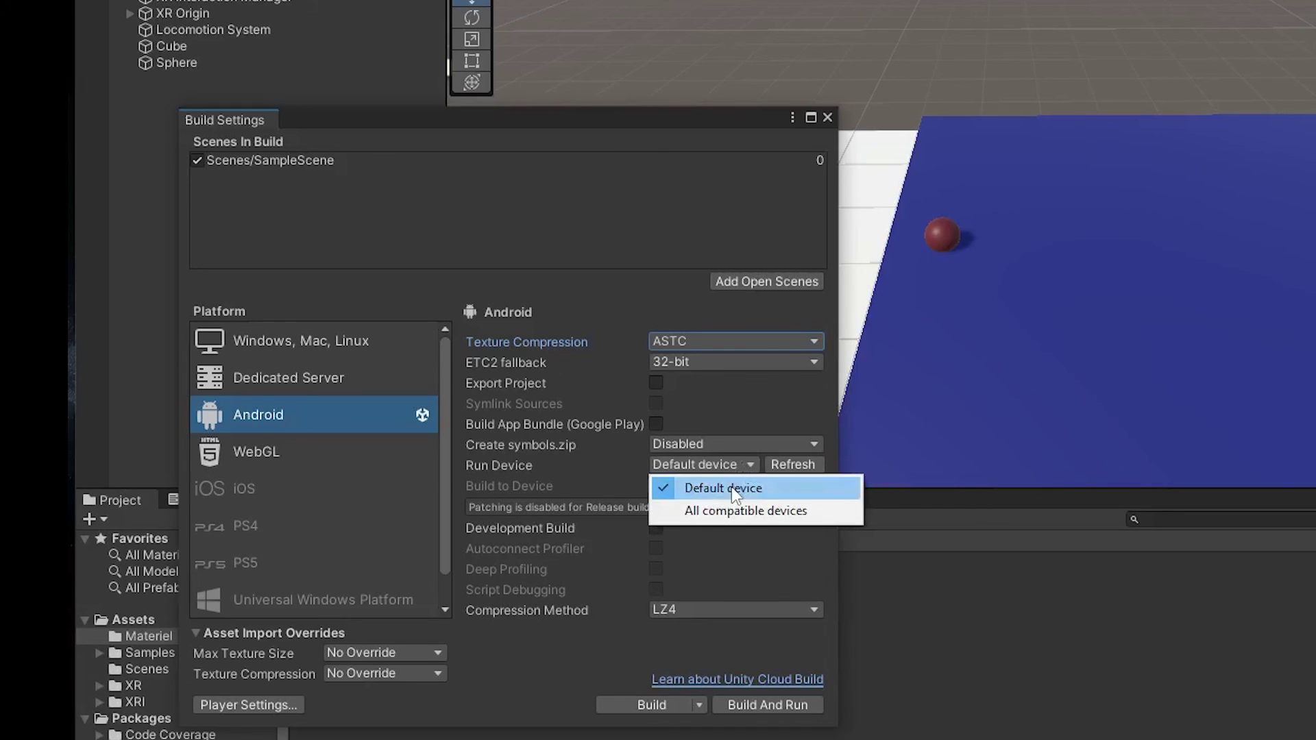
{"action": "left_click", "coordinate": [729, 487]}
{"action": "left_click", "coordinate": [717, 466]}
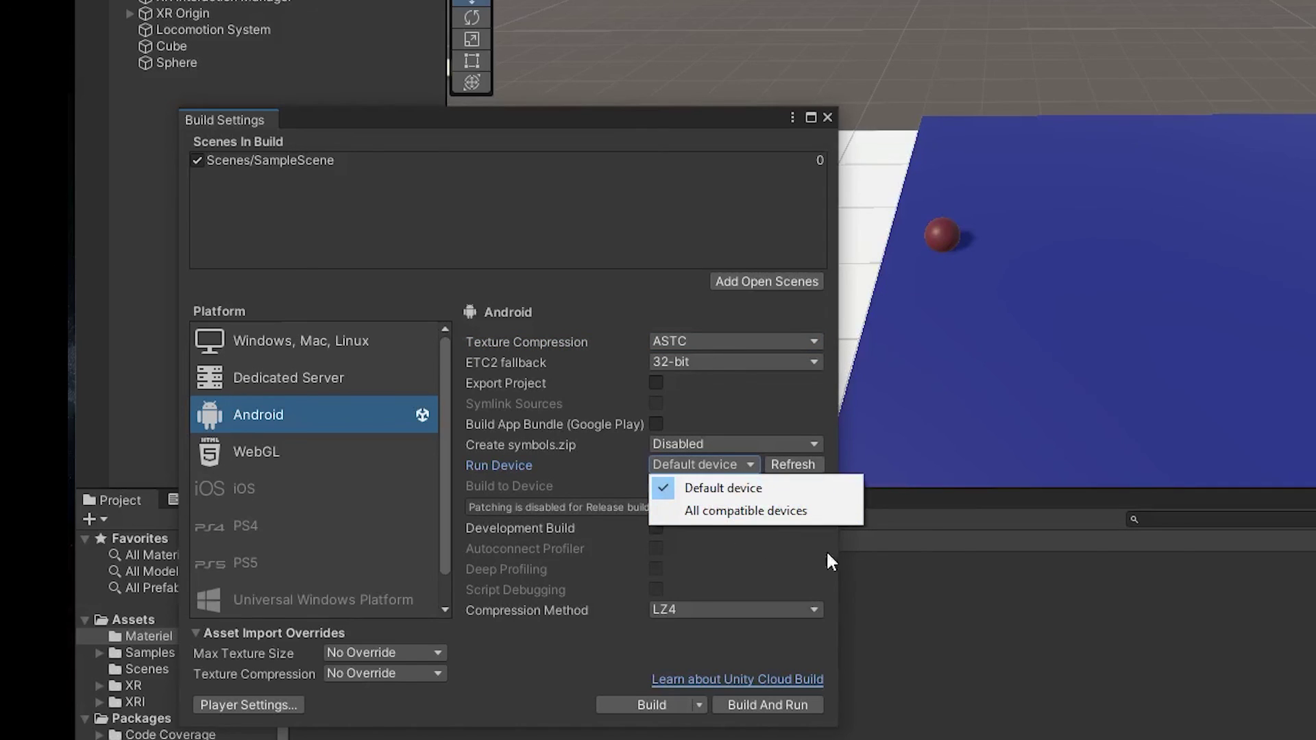
{"action": "left_click", "coordinate": [699, 491]}
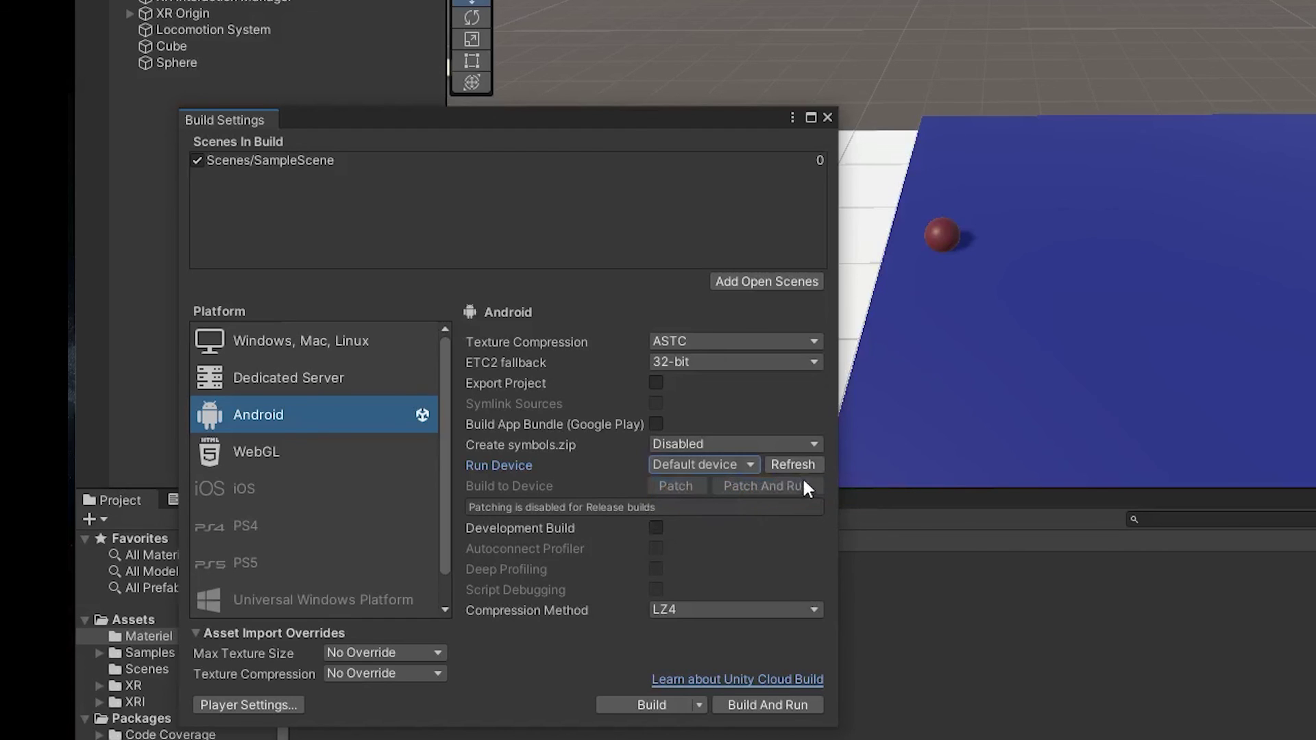
{"action": "left_click", "coordinate": [713, 465]}
{"action": "left_click", "coordinate": [745, 534]}
Build and run the project on the headset, saving it over the existing projet quest.apk in the Projet quest folder
{"action": "left_click", "coordinate": [762, 706]}
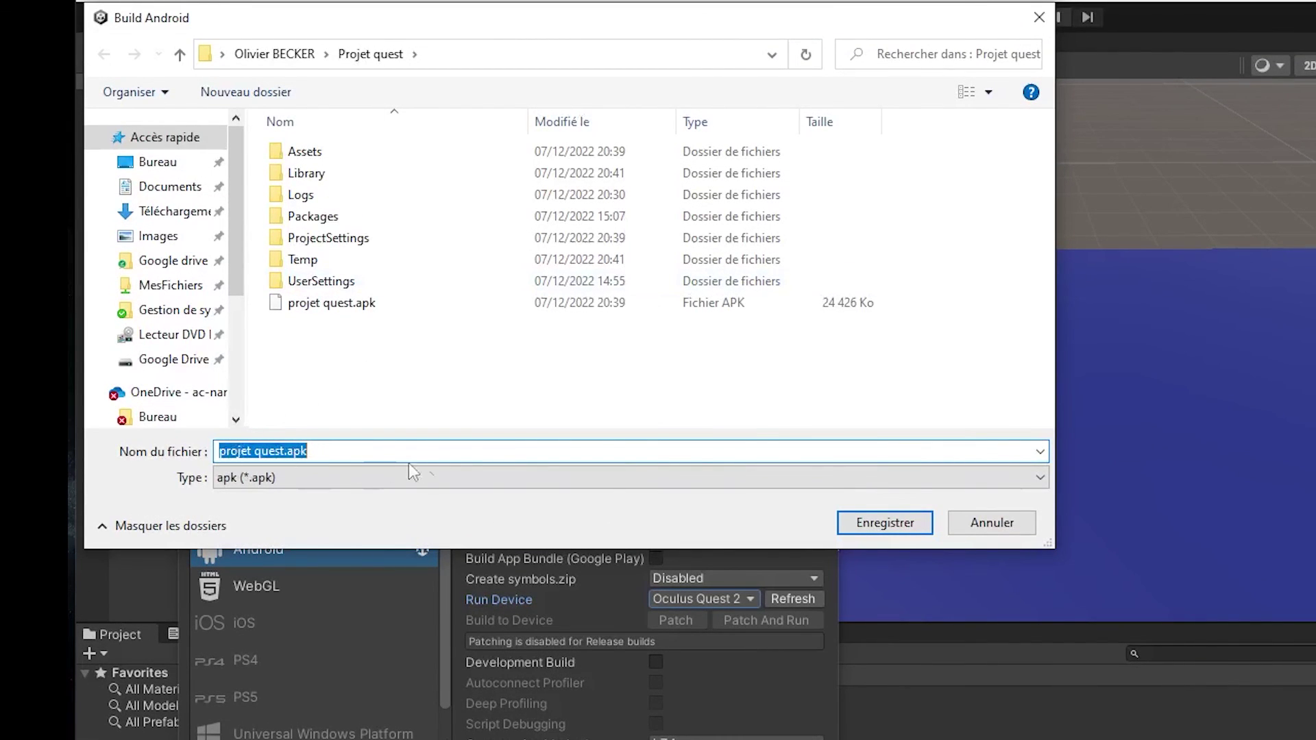
{"action": "left_click", "coordinate": [907, 524]}
{"action": "left_click", "coordinate": [1109, 517]}
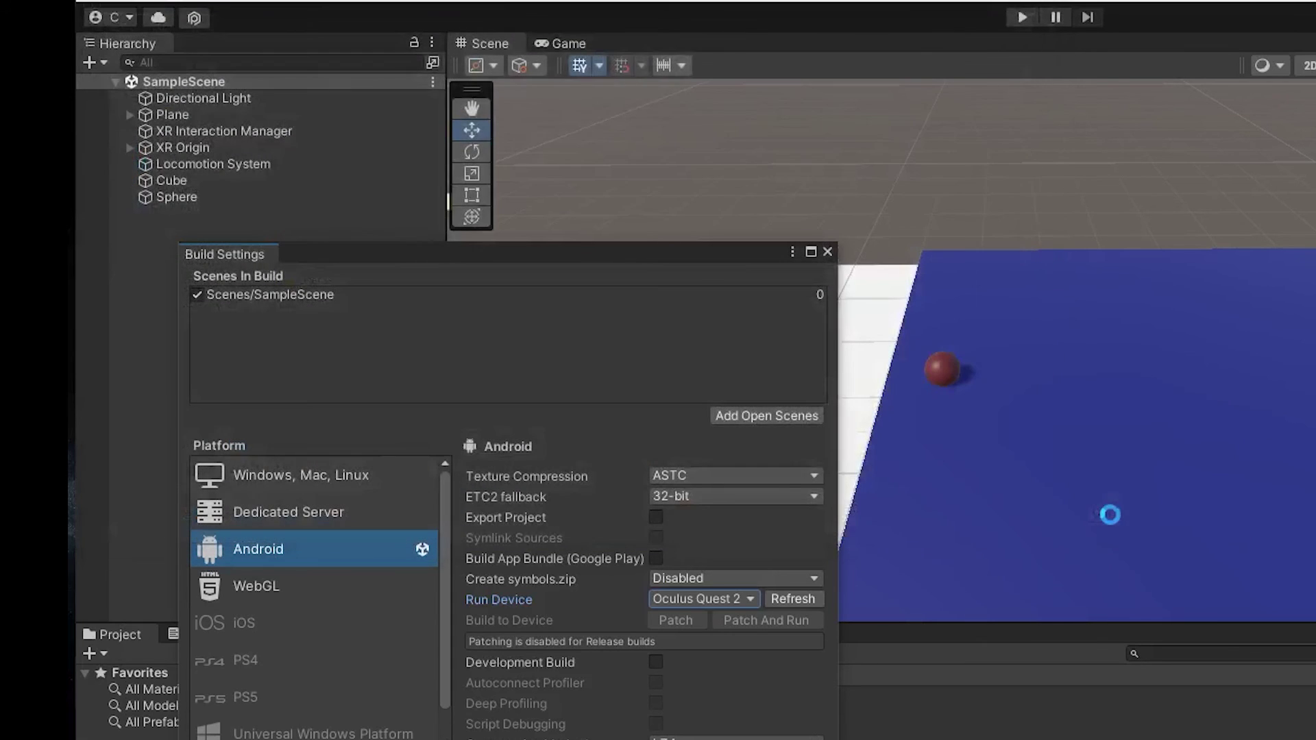